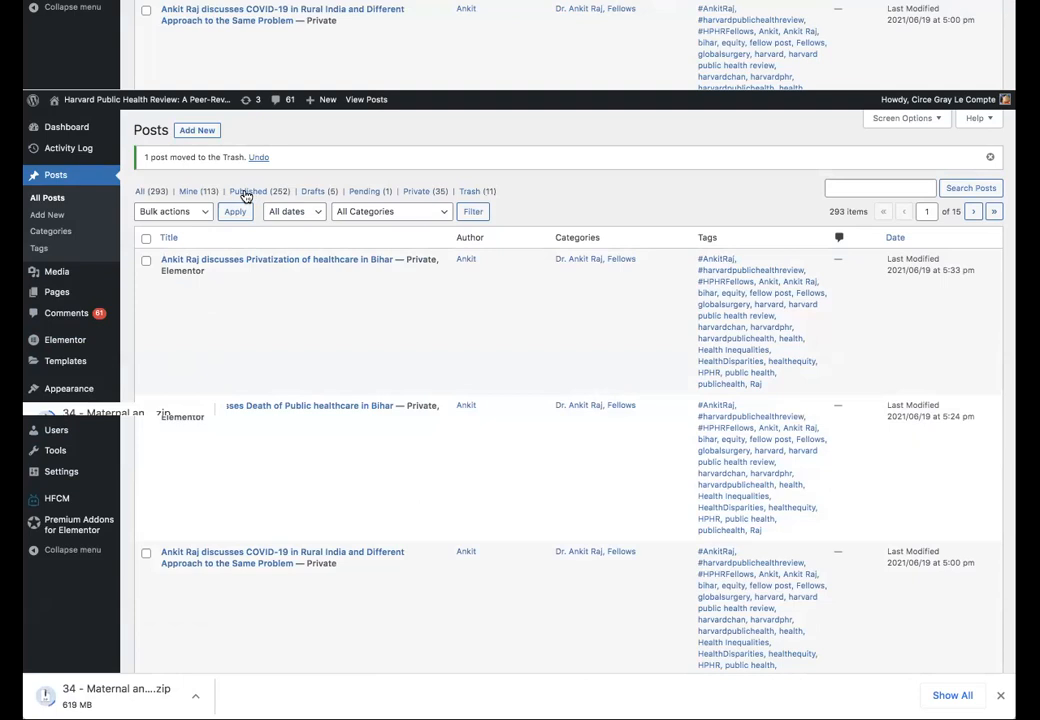
Step: Restore the trashed duplicate of the edition 27 COVID-19 "Hot Spots" article and list only your own posts
click(471, 192)
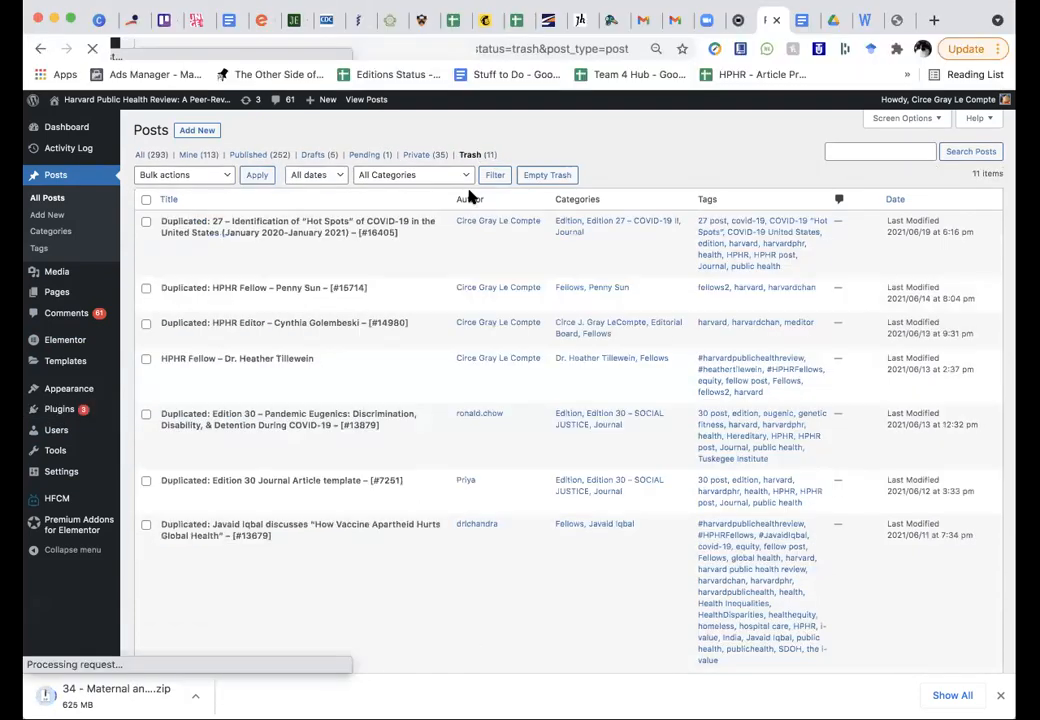
click(174, 247)
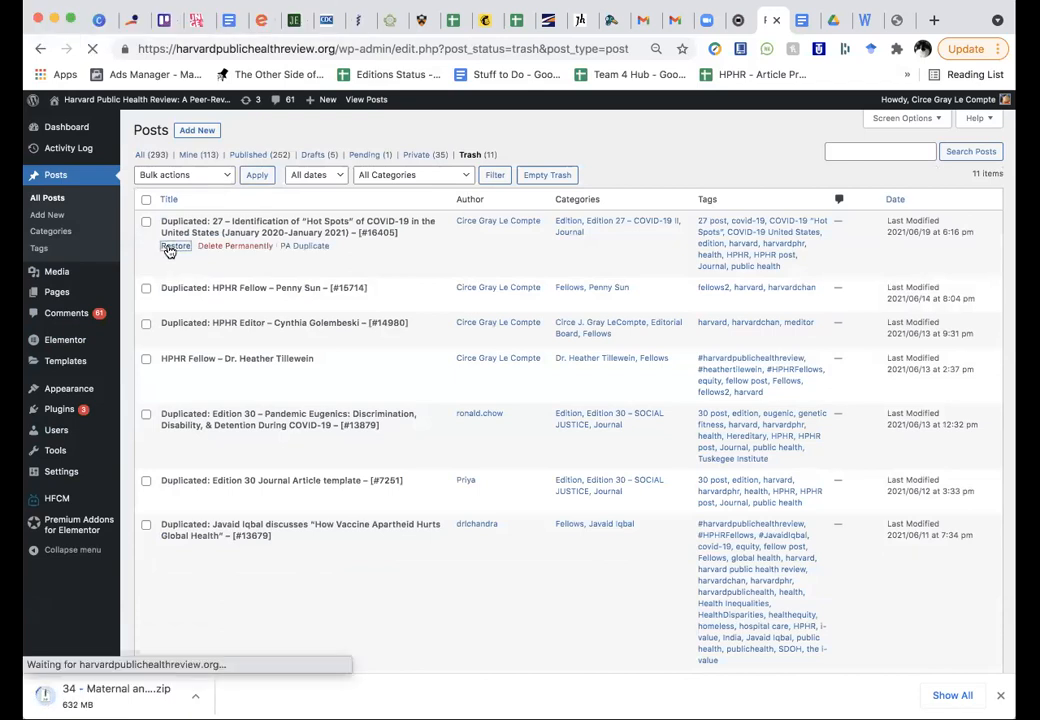
click(188, 156)
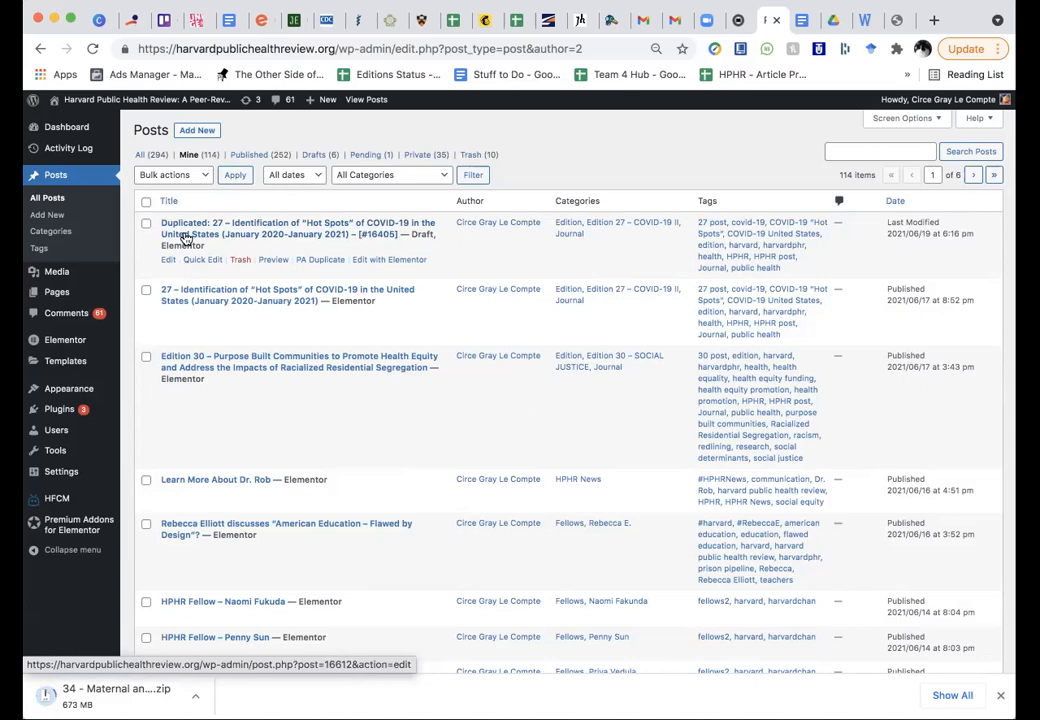
Step: Quick-edit the restored duplicate, removing the "Duplicated:" prefix from its title and changing the edition number to 34
click(196, 261)
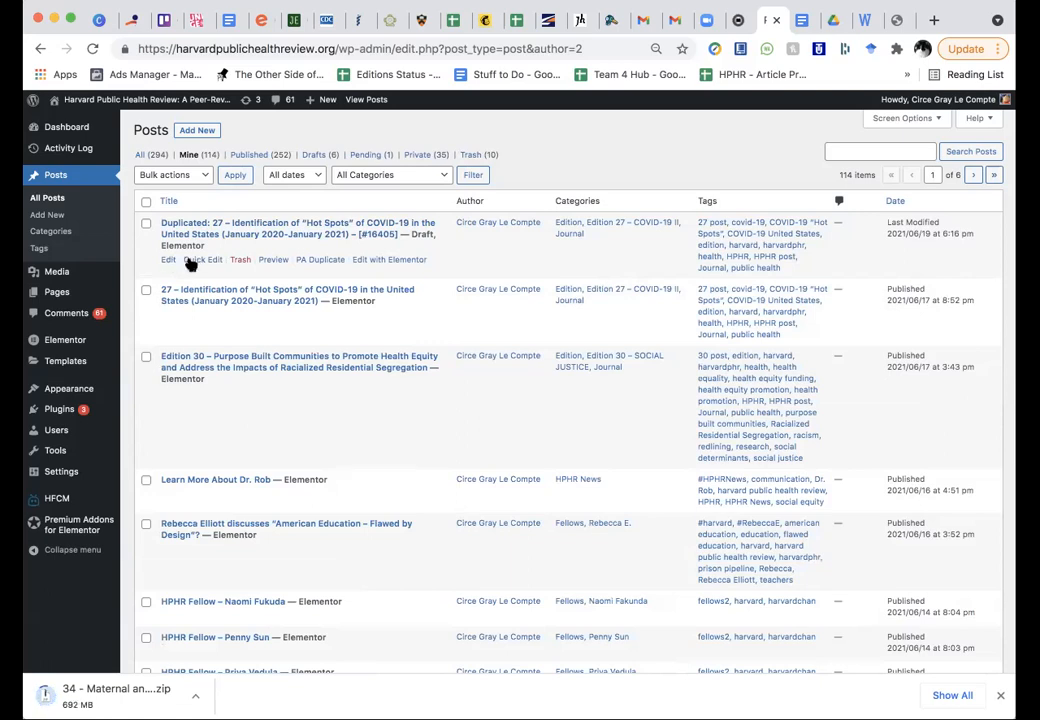
click(191, 262)
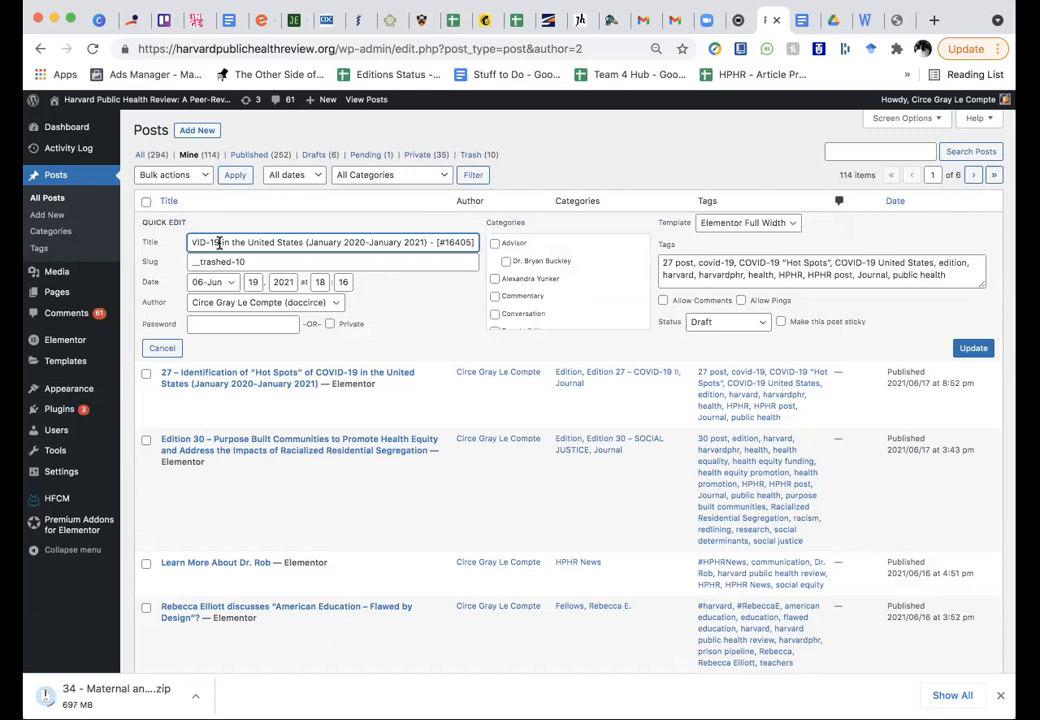
key(super+Left)
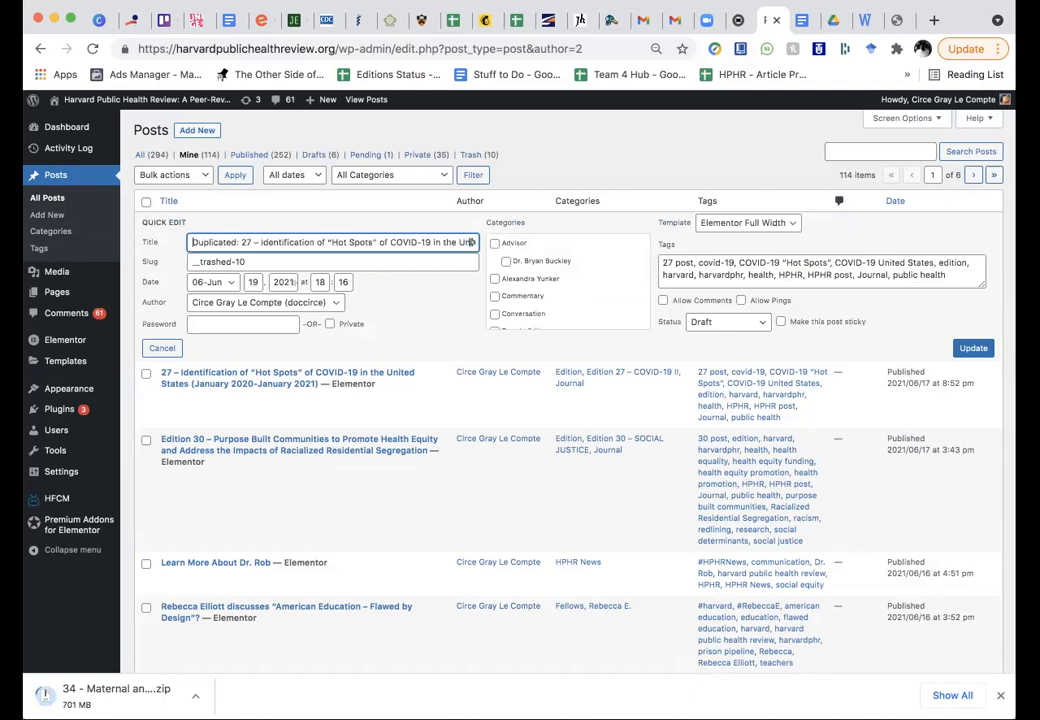
key(alt+shift+Right)
key(alt+shift+Right)
key(alt+shift+Left)
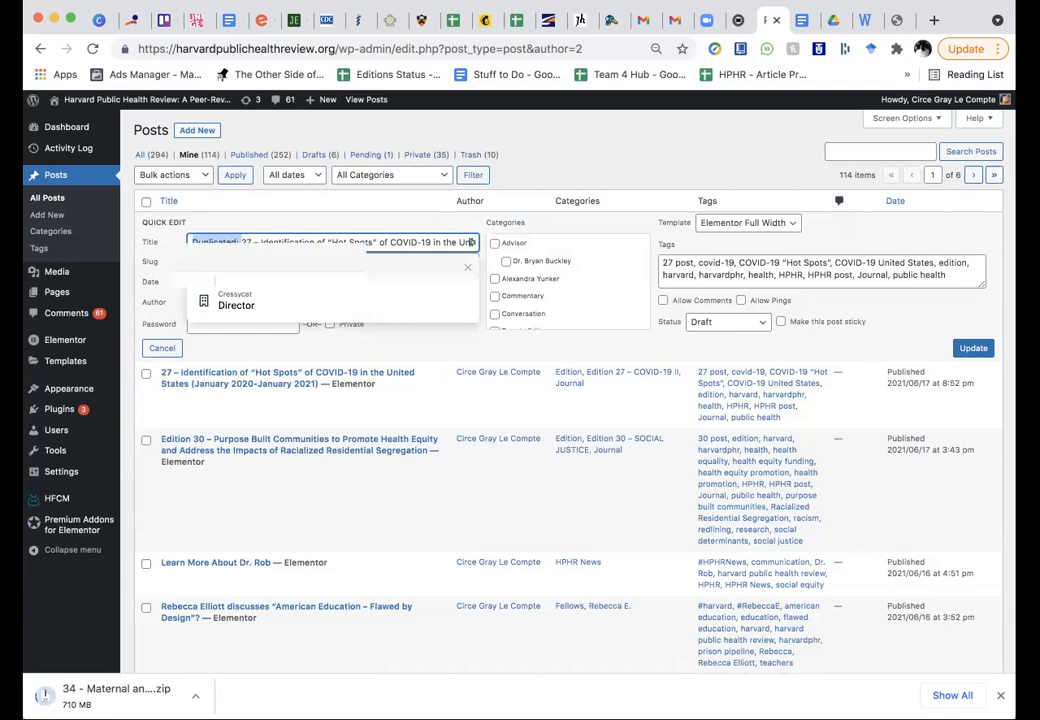
key(BackSpace)
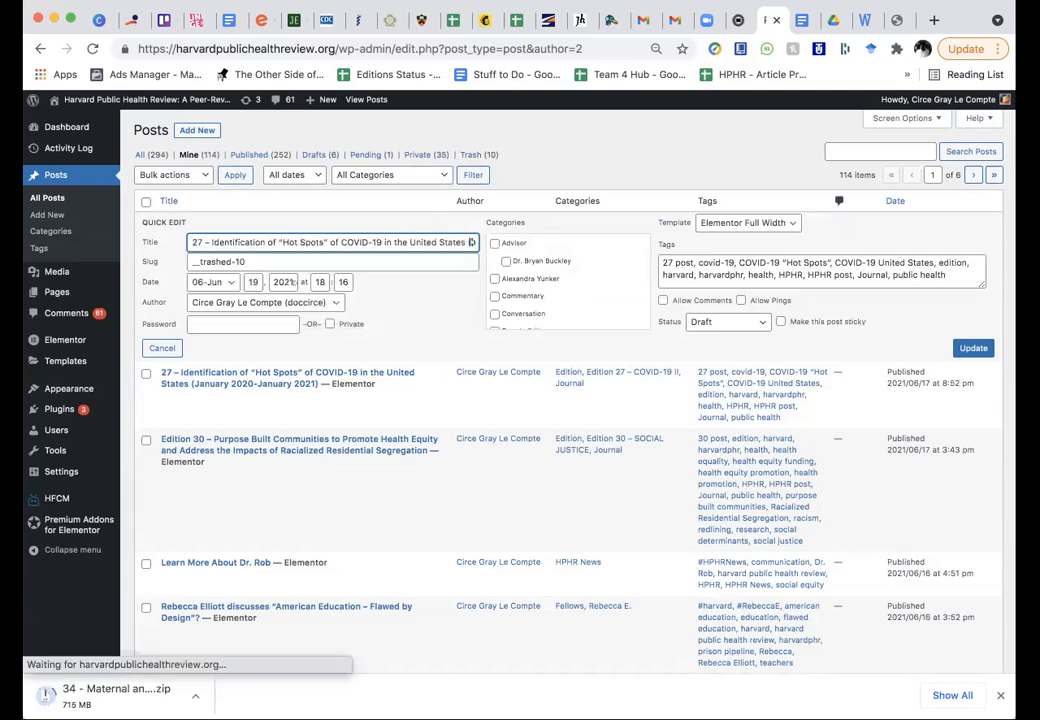
key(alt+shift+Right)
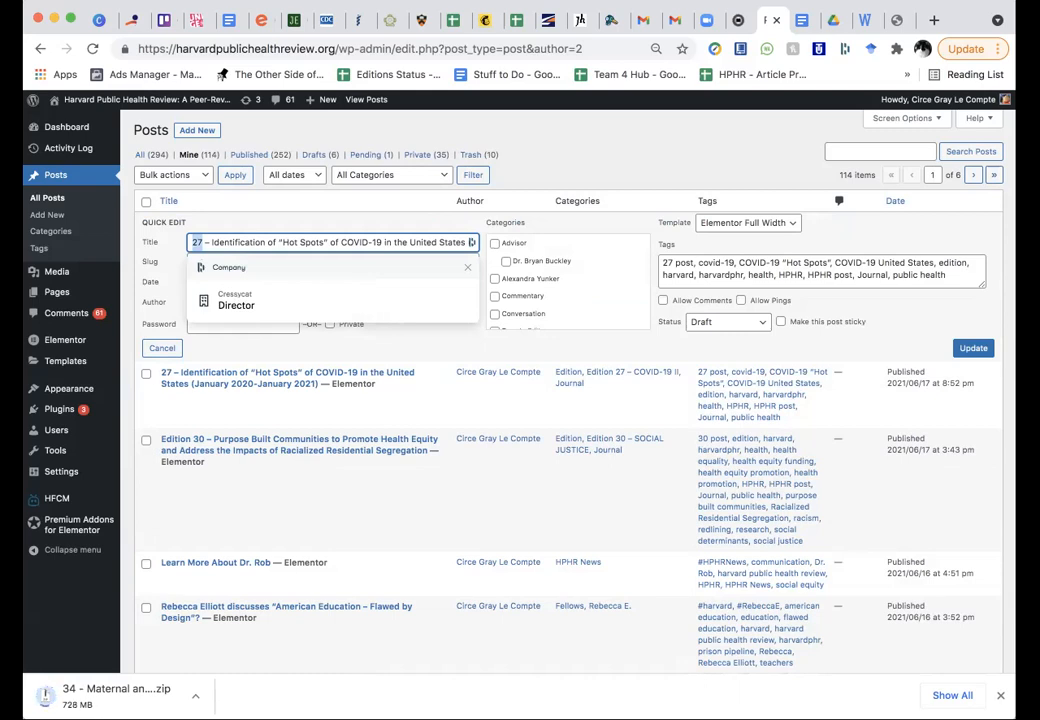
text(34)
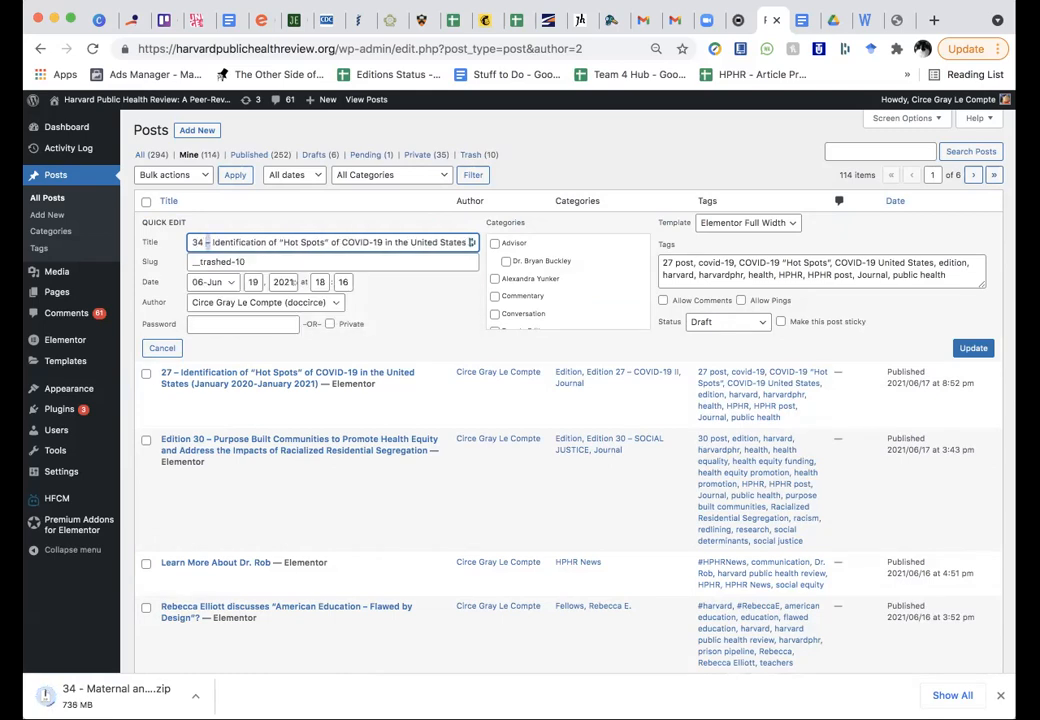
Step: Replace the rest of the post title so that it reads "34 – Title of New Article"
click(207, 242)
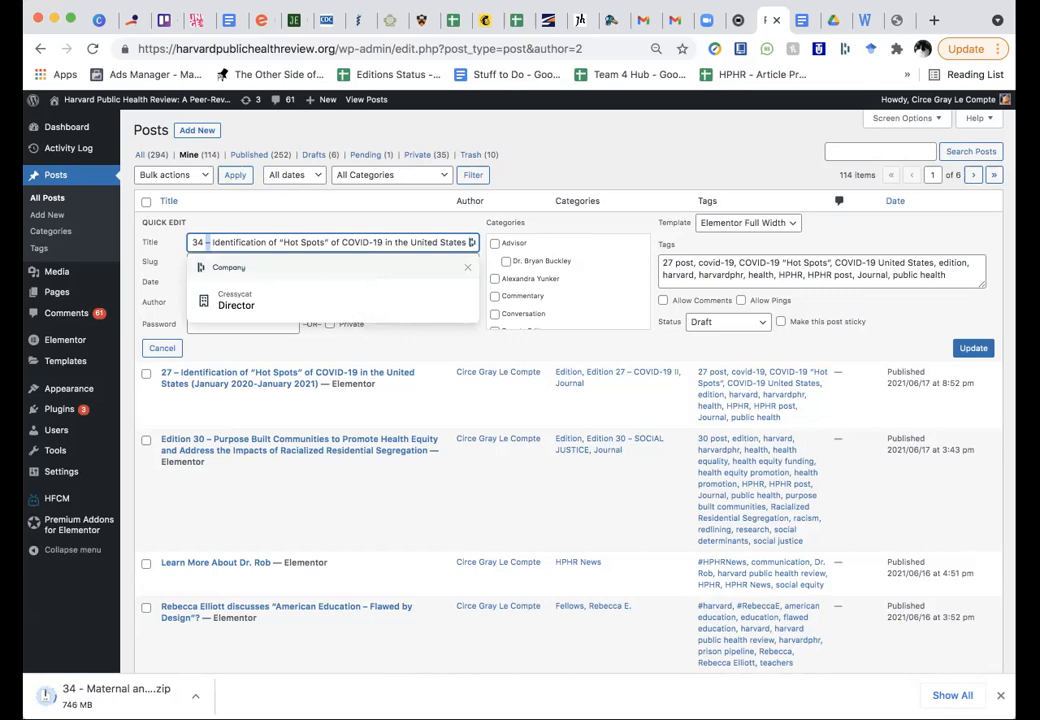
key(Escape)
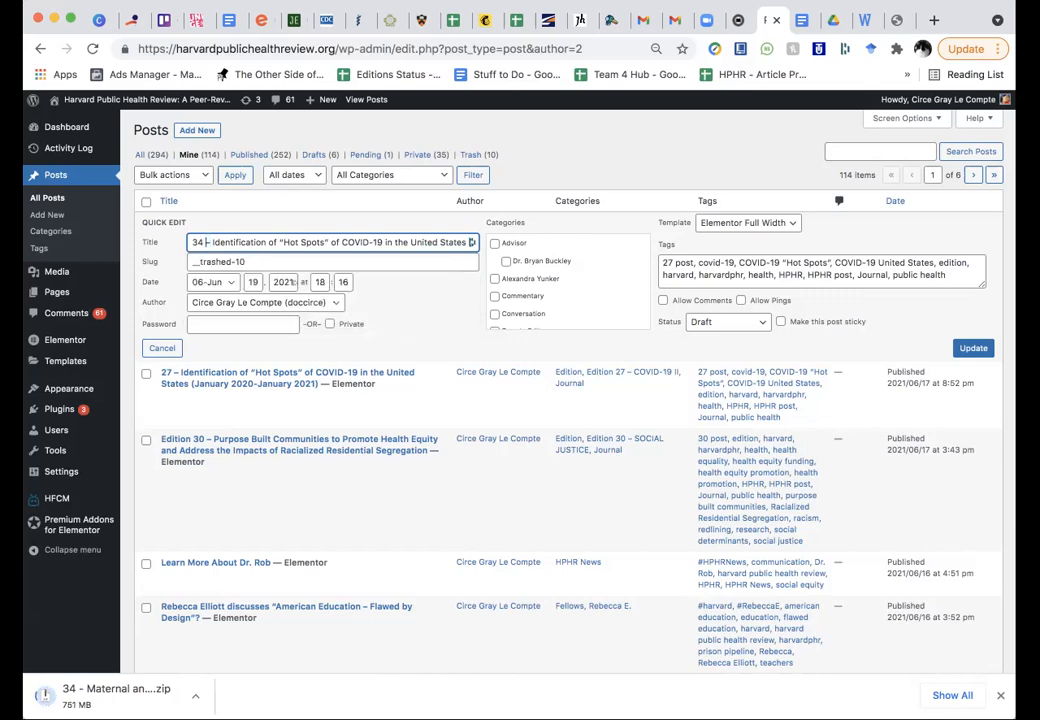
drag(211, 242, 300, 286)
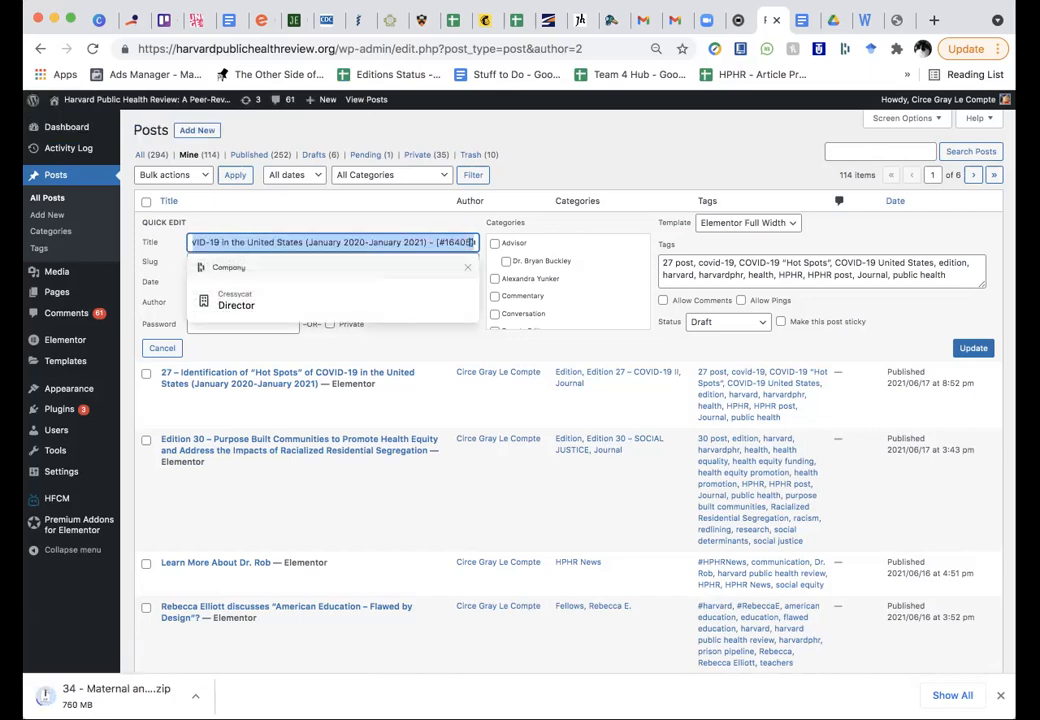
key(Escape)
text(34 – Title of New Article)
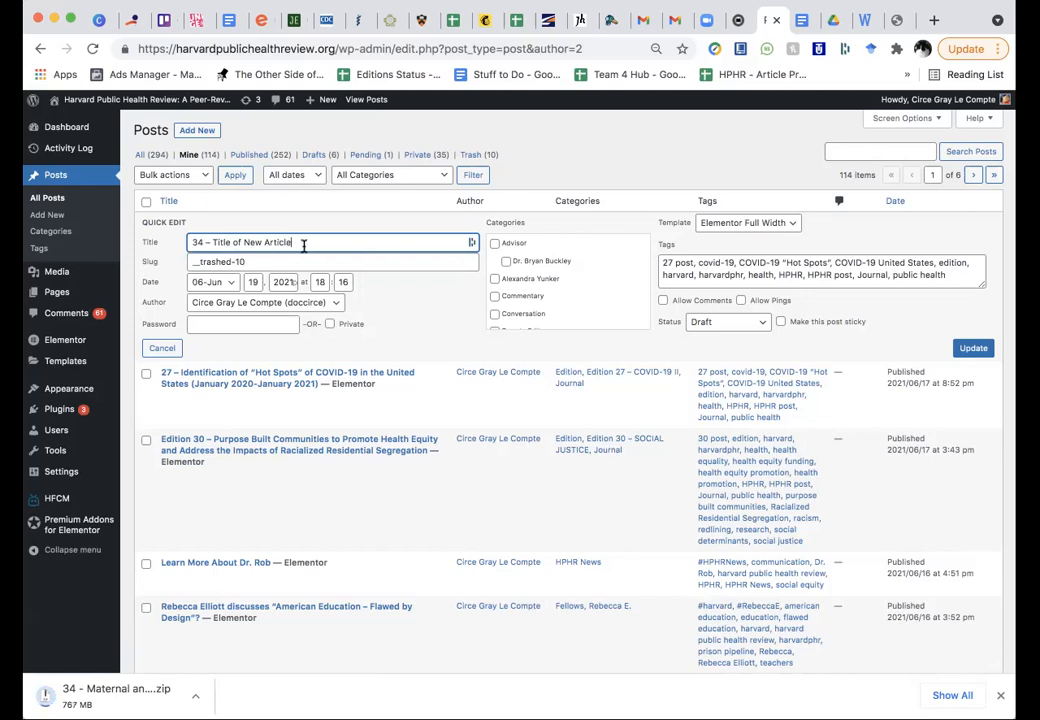
Step: Change the post's edition tag to "34 post"
click(680, 264)
key(Left)
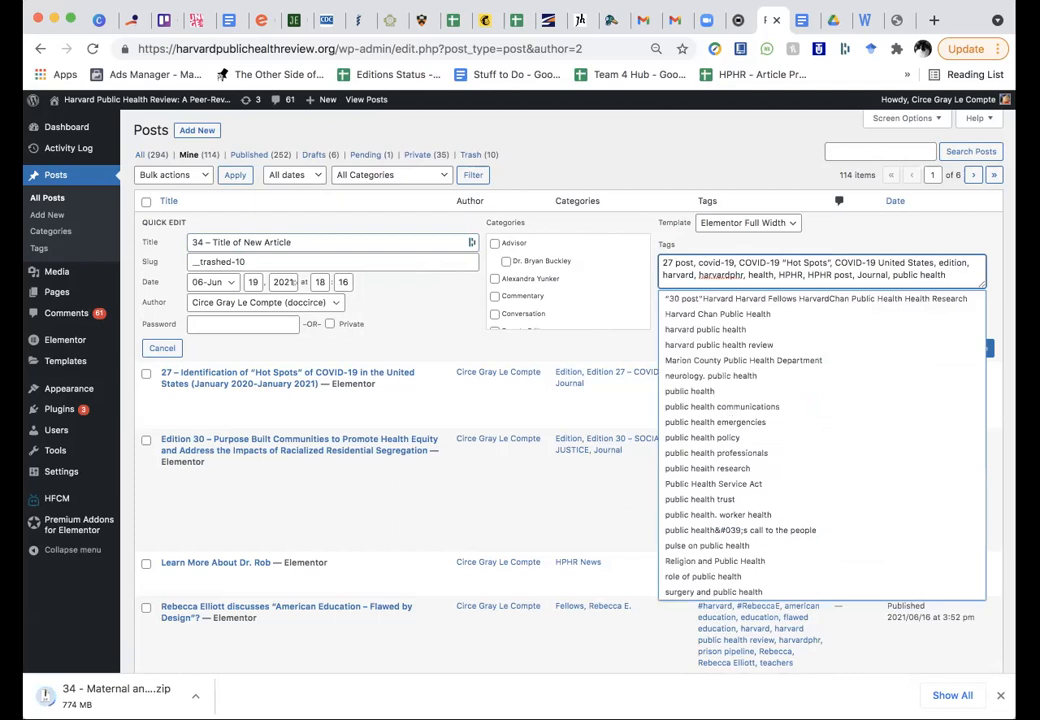
key(alt+shift+Right)
key(alt+shift+Right)
key(alt+shift+Left)
text(34)
key(alt+shift+Right)
key(alt+shift+Right)
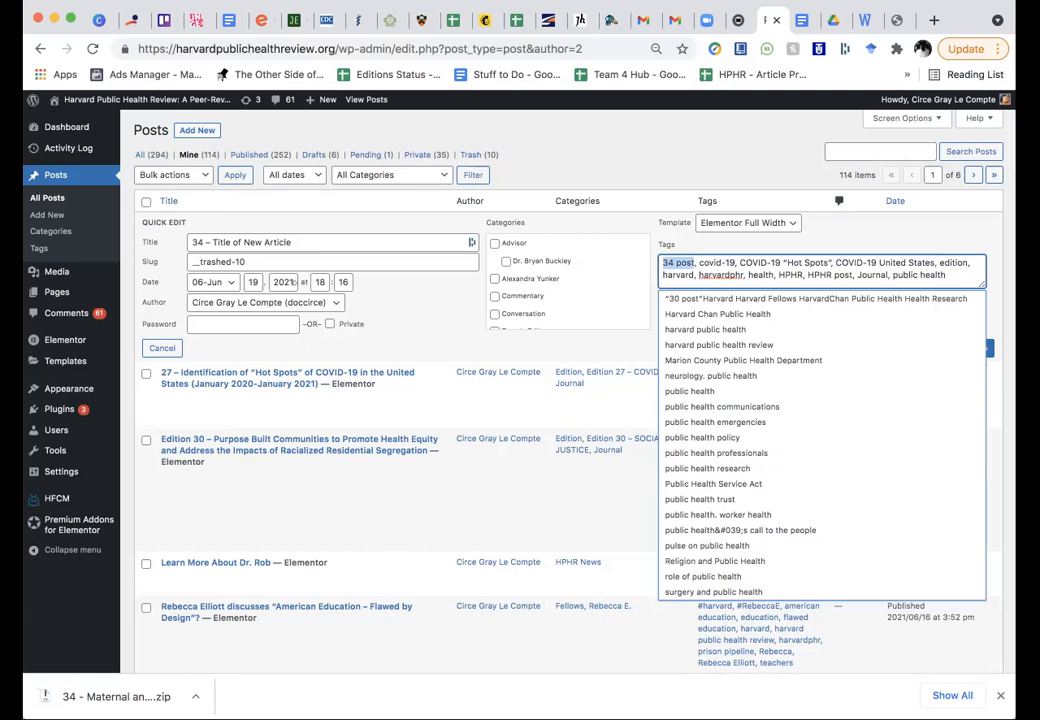
Step: Remove the tags covid-19, COVID-19 "Hot Spots" and COVID-19 United States from the post
click(719, 265)
key(Left)
key(Left)
key(Left)
key(Left)
key(Left)
key(Left)
text(,)
key(Right)
key(shift+Right)
key(shift+Right)
key(shift+Right)
key(shift+Right)
key(shift+Right)
key(shift+Right)
key(shift+Right)
key(shift+Right)
key(shift+Right)
key(shift+Right)
key(shift+Right)
key(shift+Right)
key(shift+Right)
key(shift+Right)
key(shift+Right)
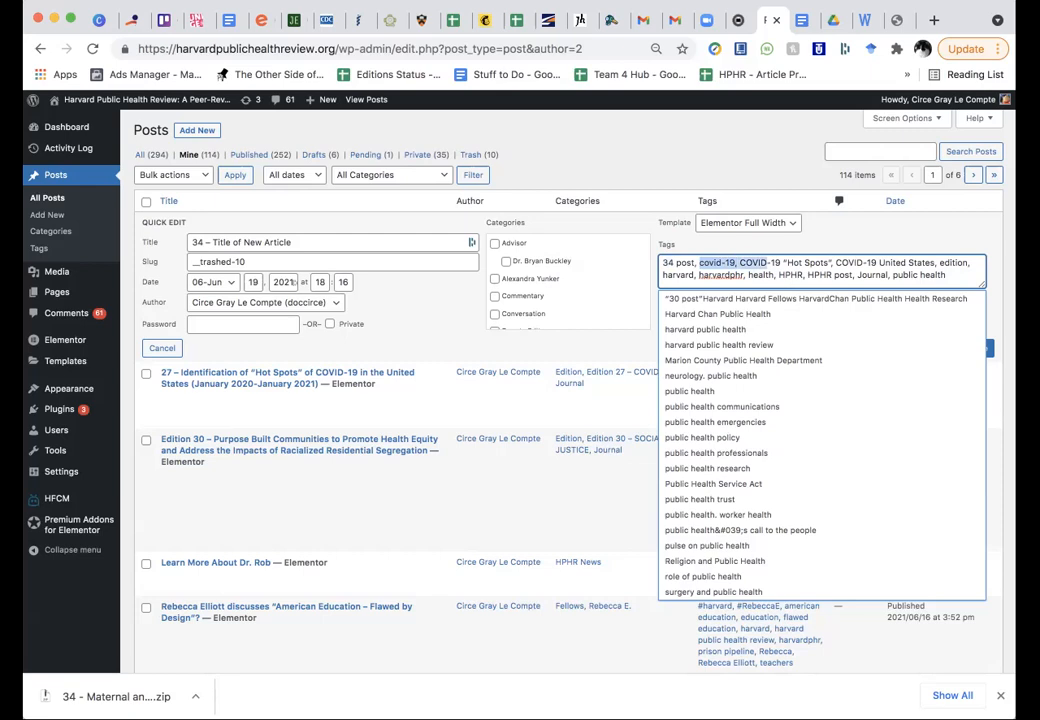
key(shift+Right)
key(shift+Right)
key(shift+Right)
key(shift+Right)
key(shift+Right)
key(shift+Right)
key(shift+Right)
key(shift+Right)
key(shift+Right)
key(shift+Right)
key(shift+Right)
key(shift+Right)
key(shift+Right)
key(shift+Right)
key(shift+Right)
key(shift+Right)
key(shift+Right)
key(shift+Right)
key(shift+Right)
key(shift+Right)
key(shift+Right)
key(shift+Right)
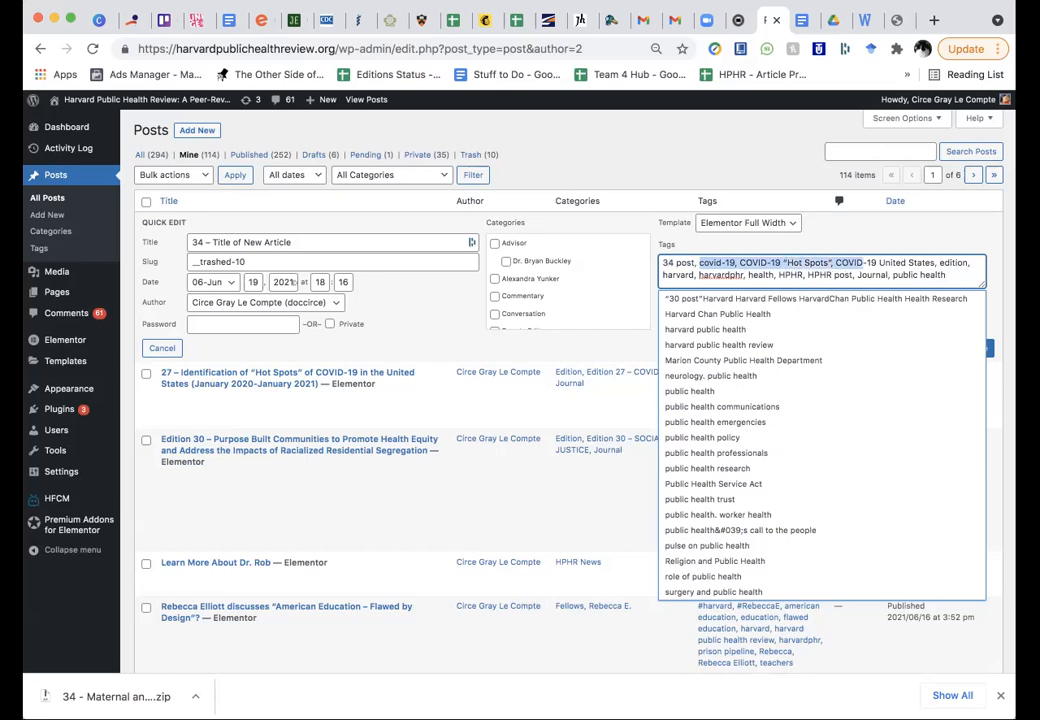
key(shift+Left)
key(shift+Left)
key(shift+Left)
key(shift+Left)
key(shift+Left)
key(shift+Right)
key(shift+Right)
key(shift+Right)
key(shift+Right)
key(shift+Right)
key(shift+Right)
key(shift+Right)
key(shift+Right)
key(shift+Right)
key(shift+Right)
key(shift+Right)
key(shift+Right)
key(shift+Right)
key(shift+Right)
key(shift+Right)
key(shift+Right)
key(shift+Right)
key(shift+Right)
key(shift+Right)
key(shift+Right)
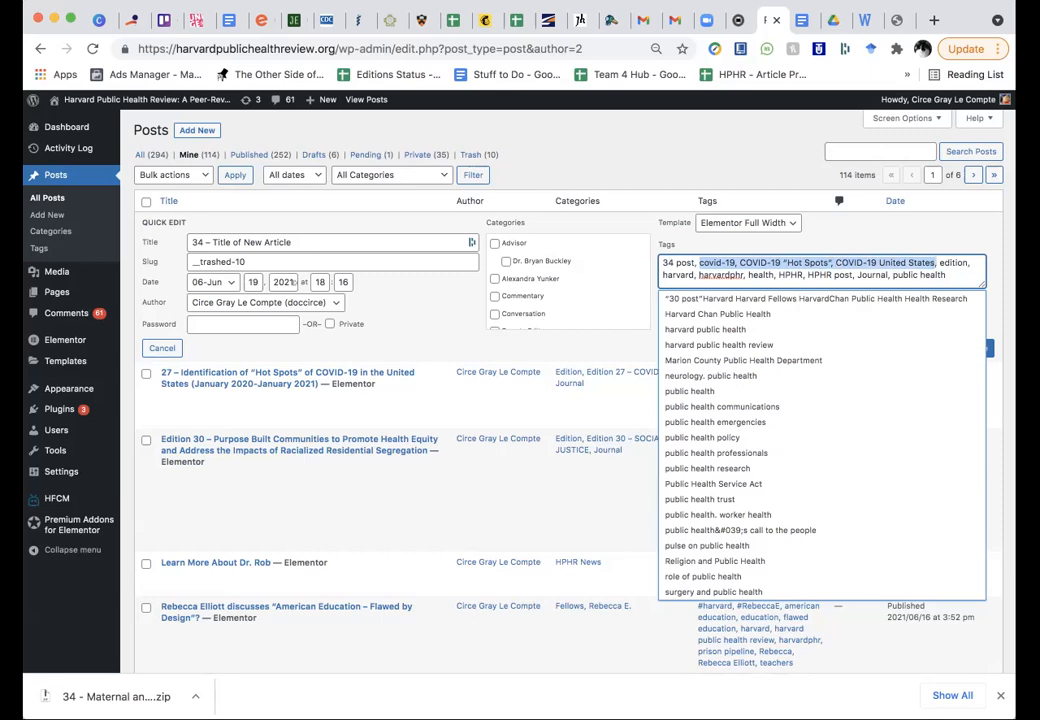
key(Delete)
key(Delete)
key(Delete)
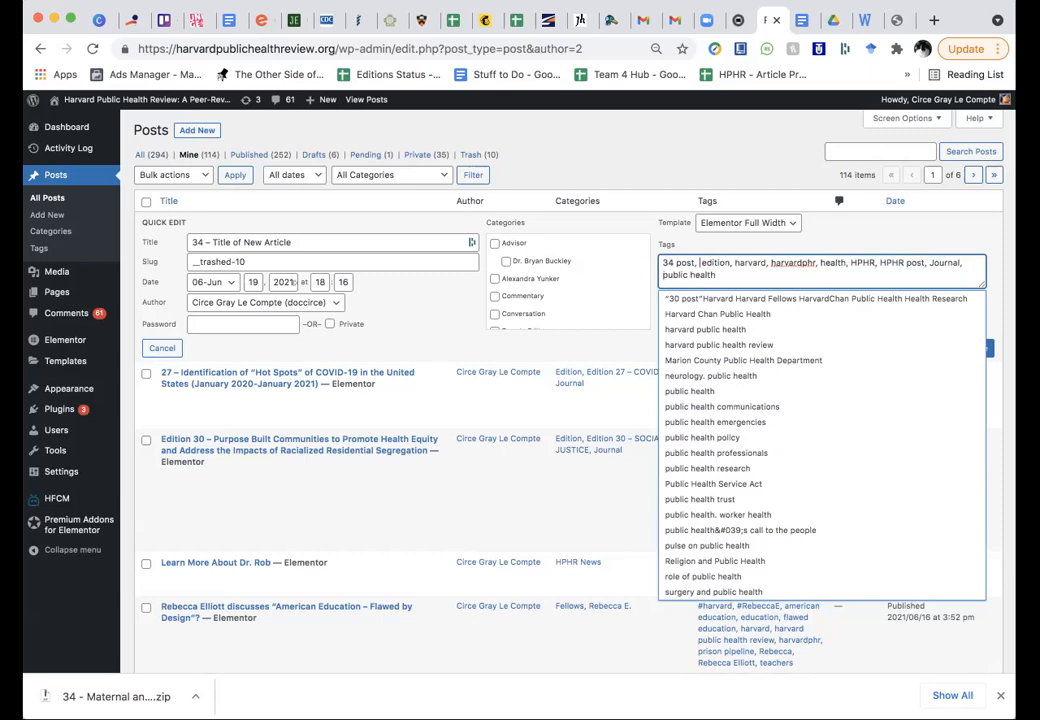
Step: Add the tags "new" and "new article" after "34 post" and look over the remaining general tags
text(new, new article,)
key(alt+Right)
key(alt+Right)
key(Right)
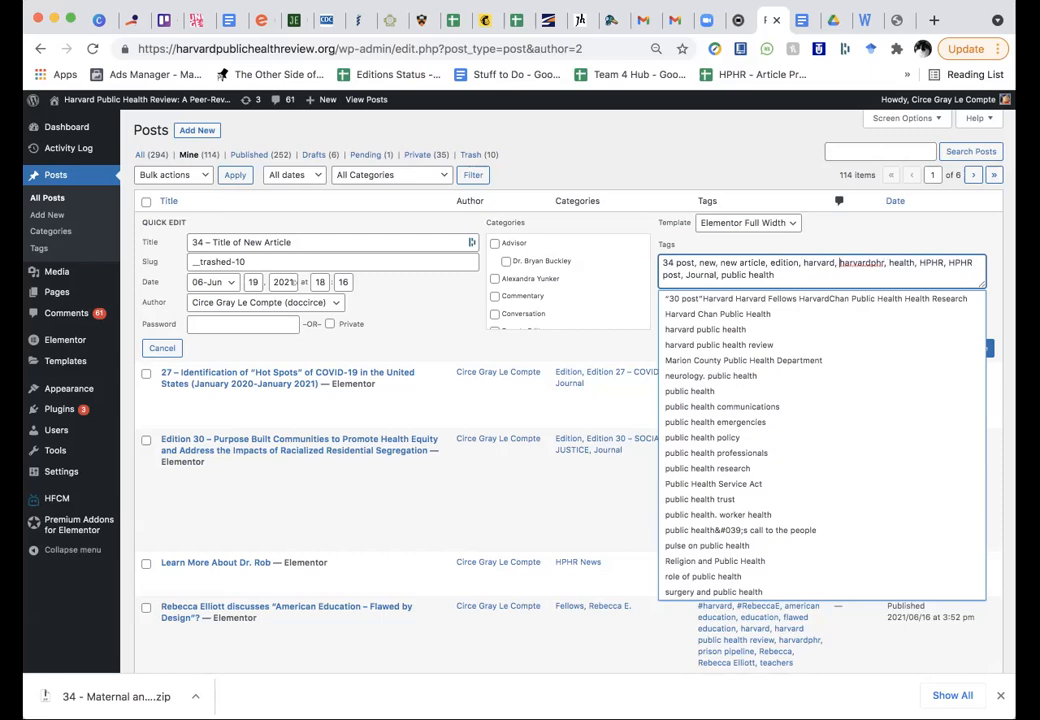
key(alt+Right)
key(alt+Right)
key(Right)
key(Right)
key(shift+Right)
key(shift+Right)
key(shift+Right)
key(shift+Right)
key(shift+Right)
click(797, 265)
click(598, 230)
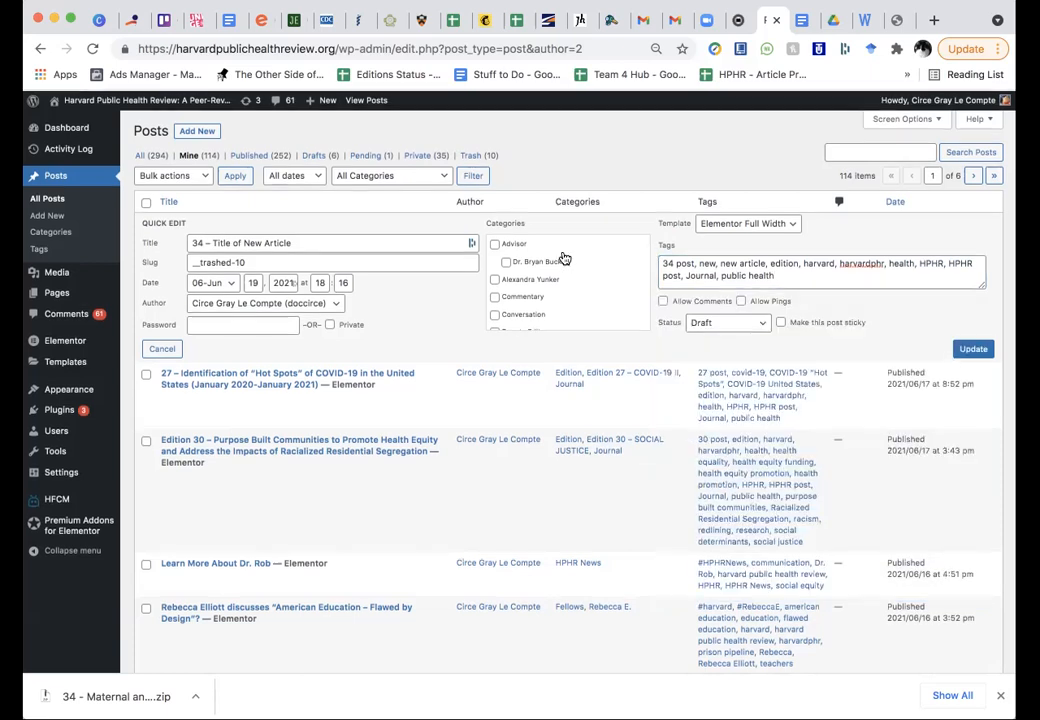
Step: Deselect the category Edition 27 - COVID-19 II and look through the remaining edition categories
scroll(560, 277, down, 2)
scroll(560, 277, down, 10)
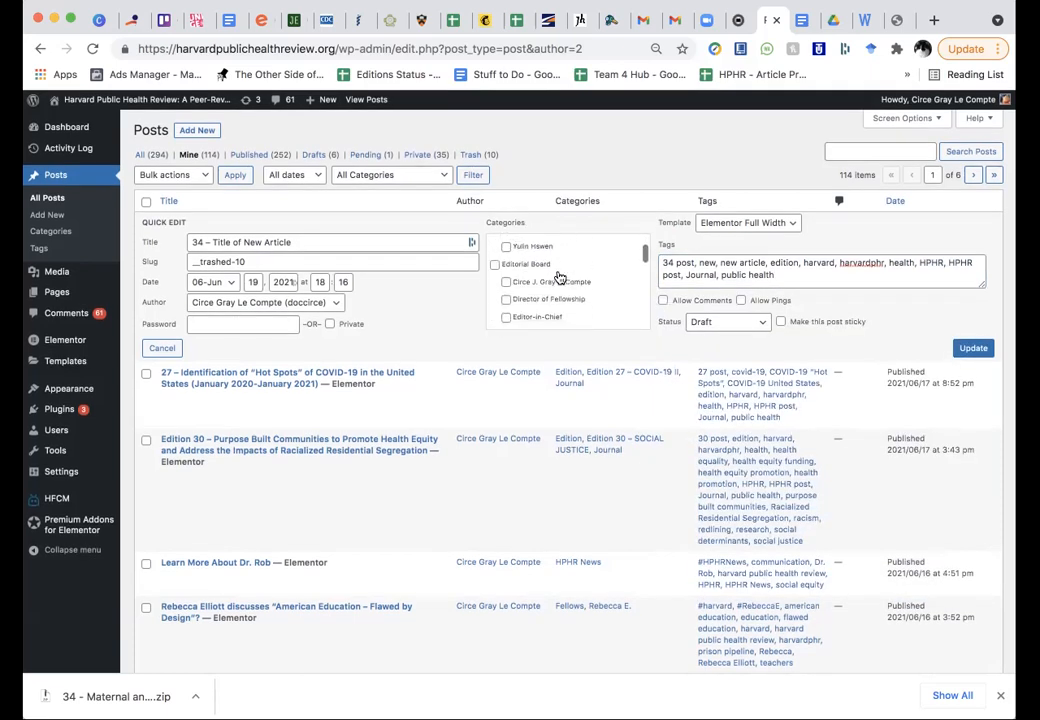
scroll(558, 278, down, 10)
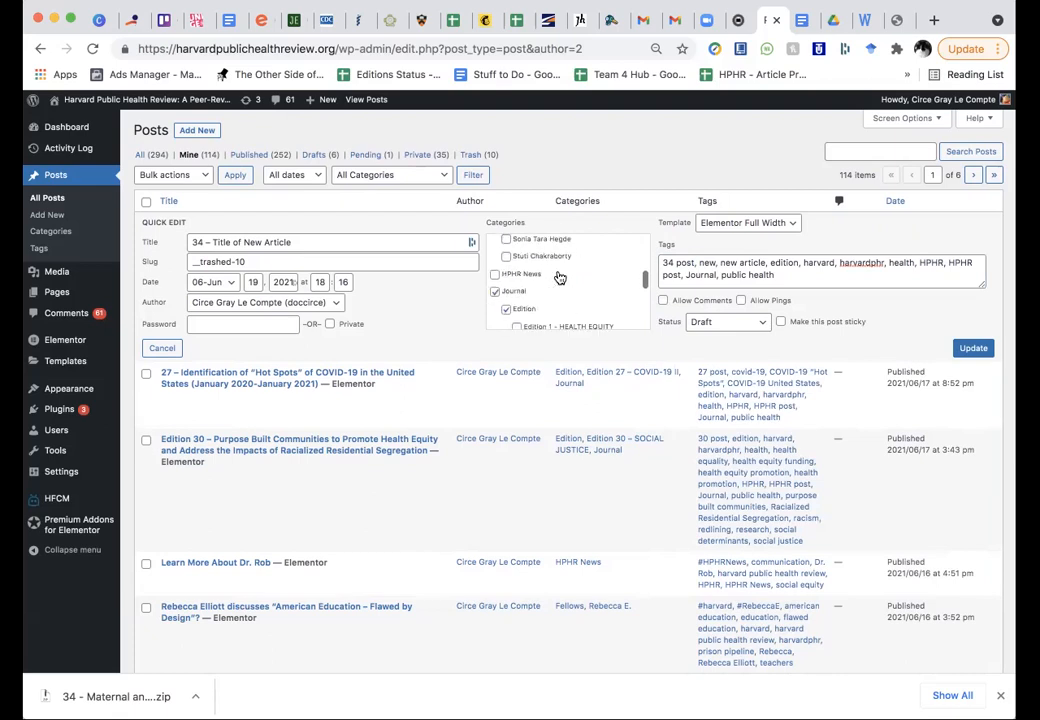
click(495, 242)
scroll(516, 275, down, 5)
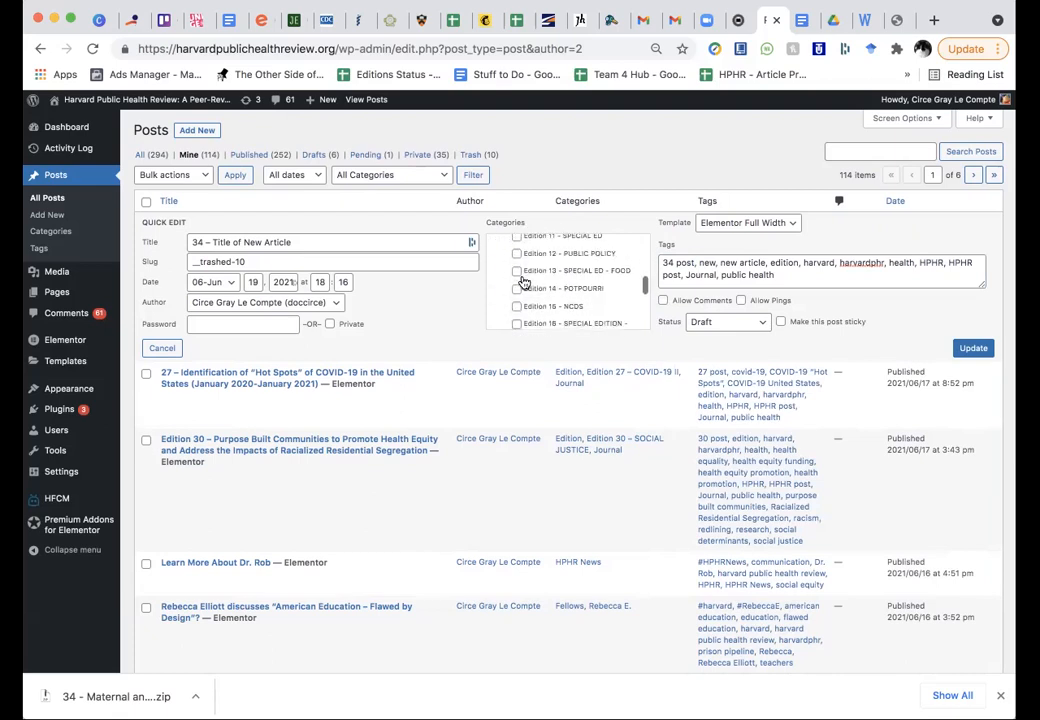
scroll(522, 282, down, 5)
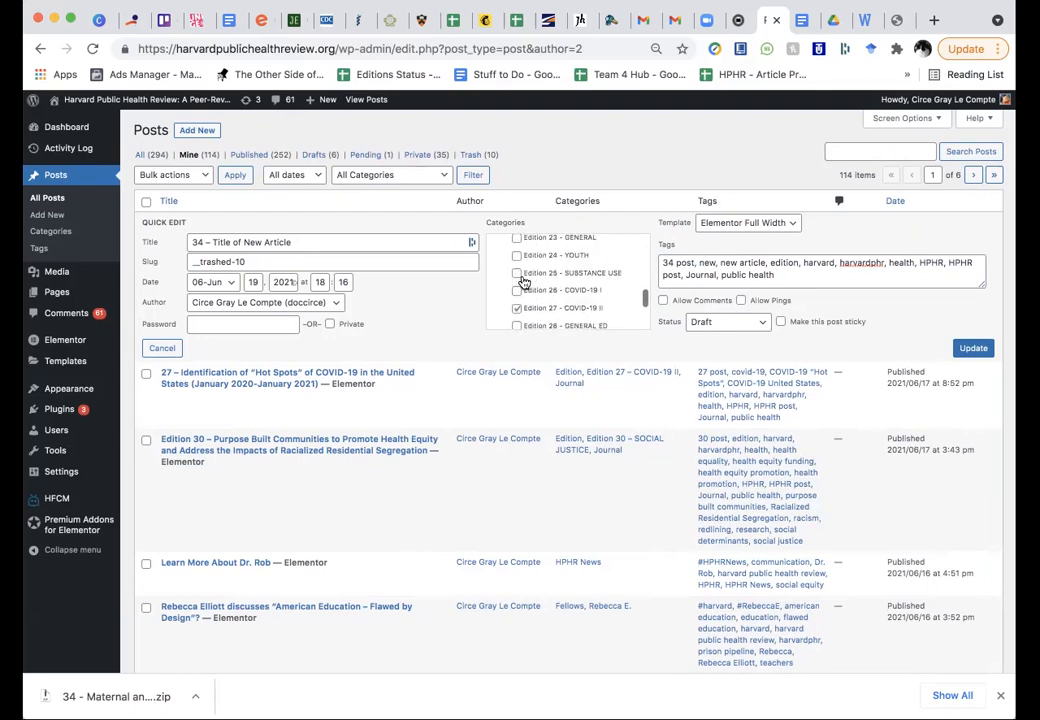
click(516, 288)
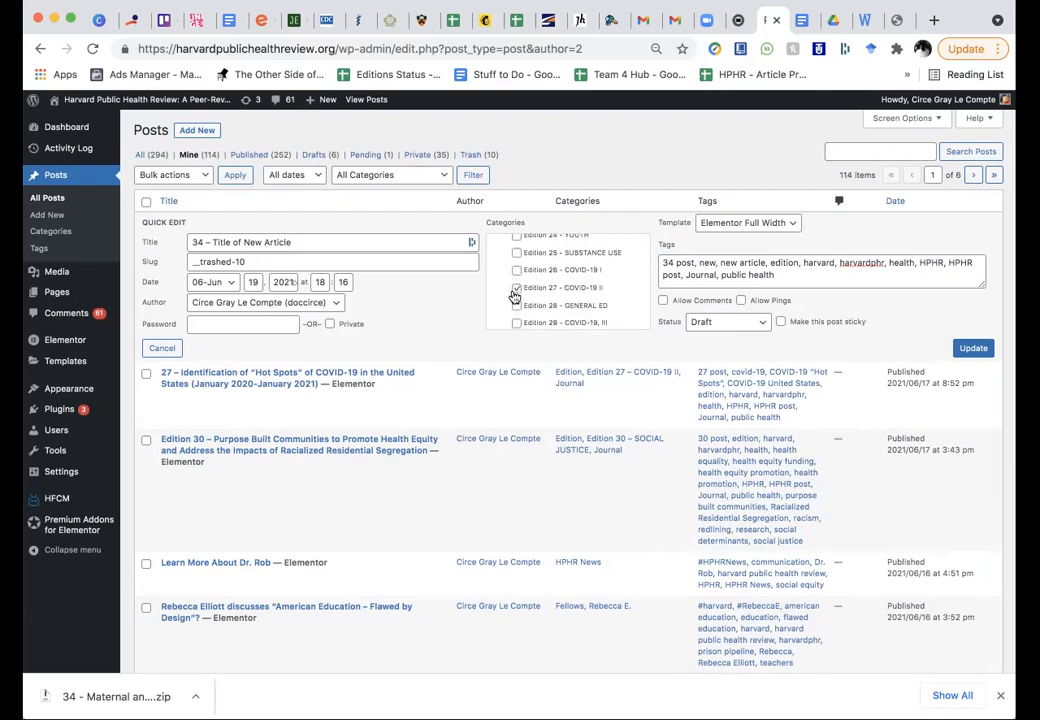
click(515, 291)
scroll(525, 303, down, 5)
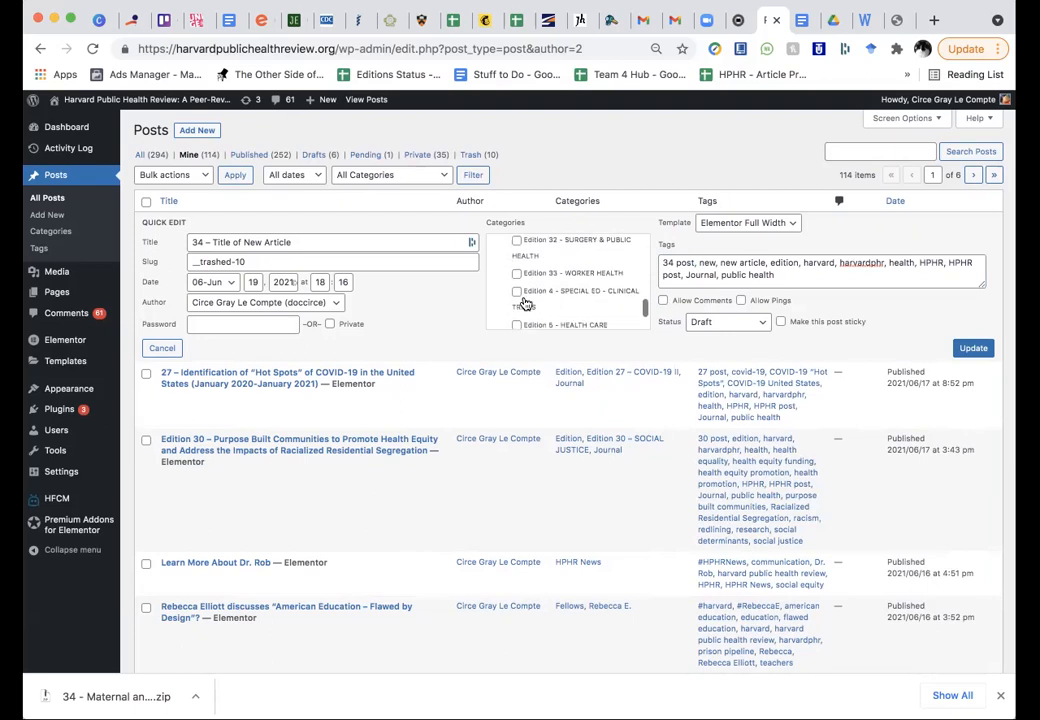
scroll(525, 303, down, 3)
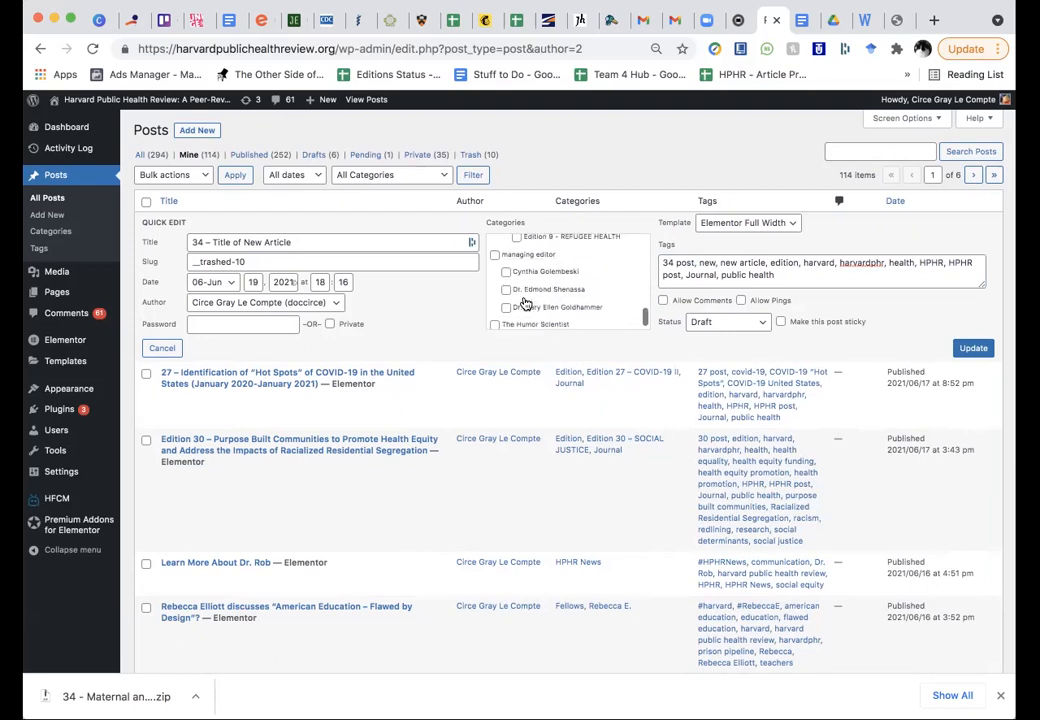
scroll(525, 303, up, 3)
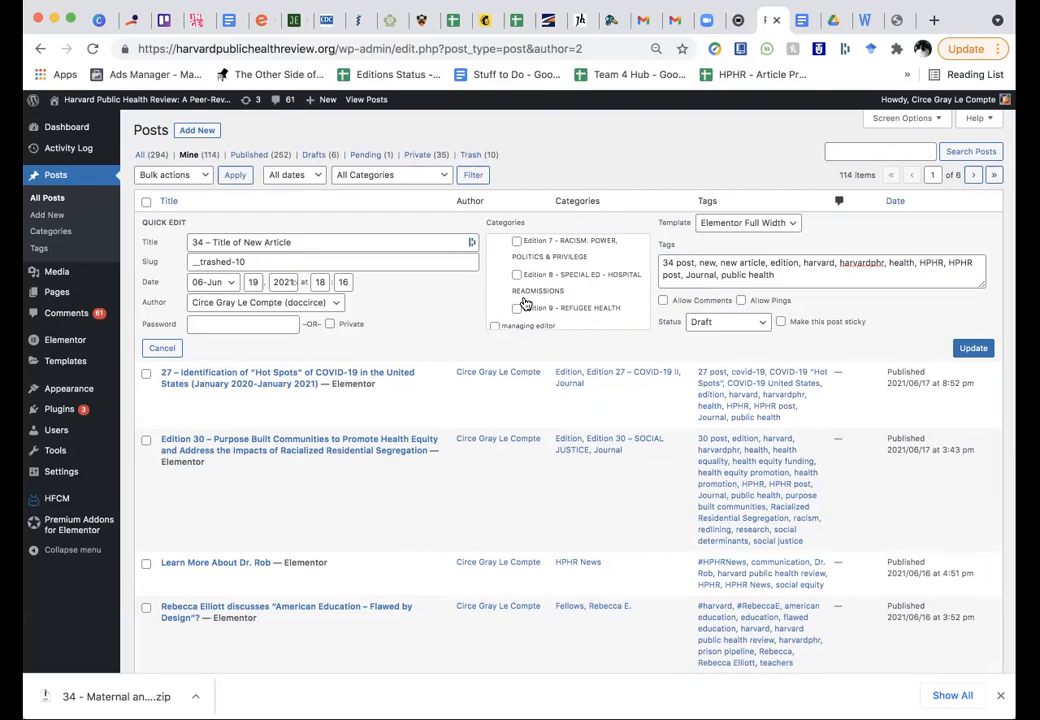
Step: Set the post's status to Published and keep Elementor Full Width as its template
click(723, 323)
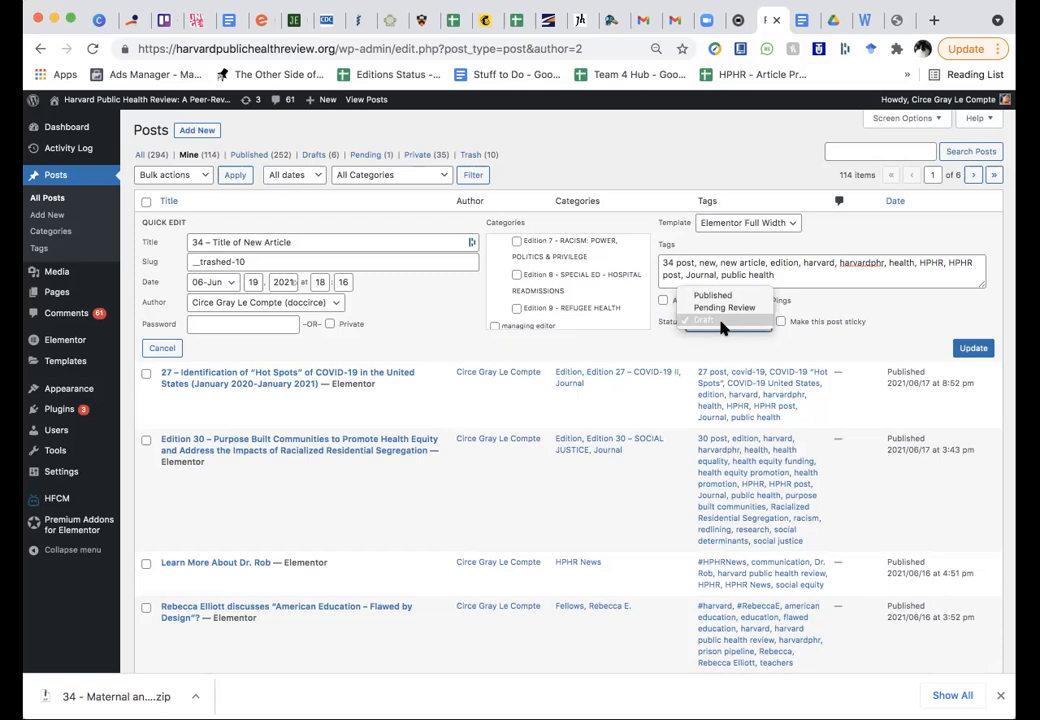
click(716, 296)
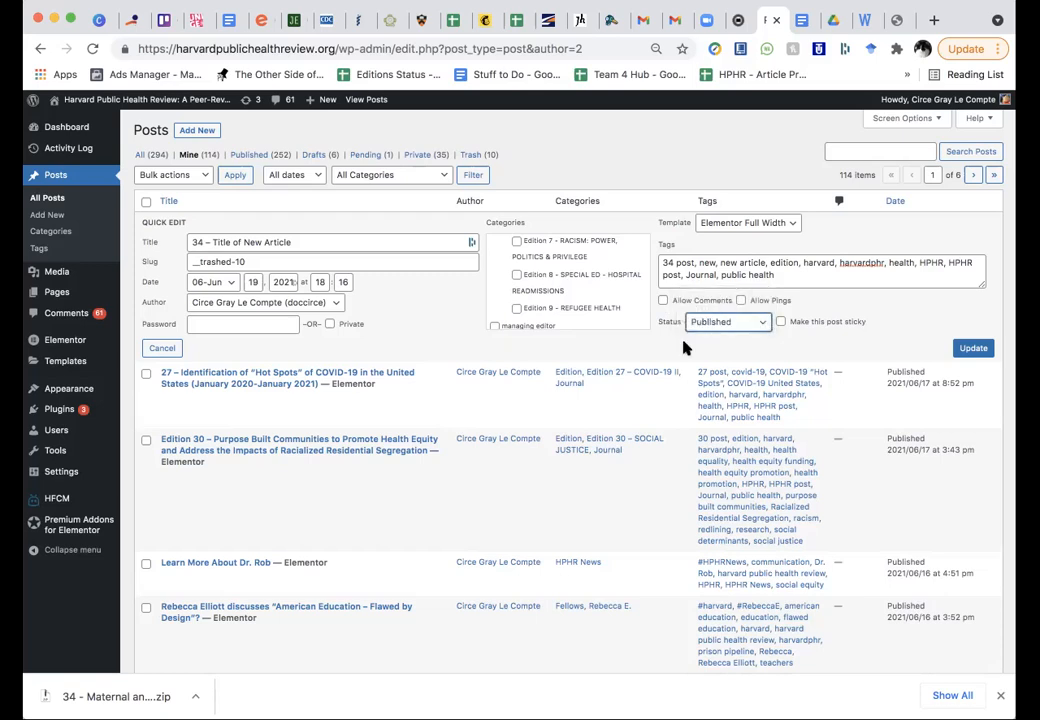
click(781, 227)
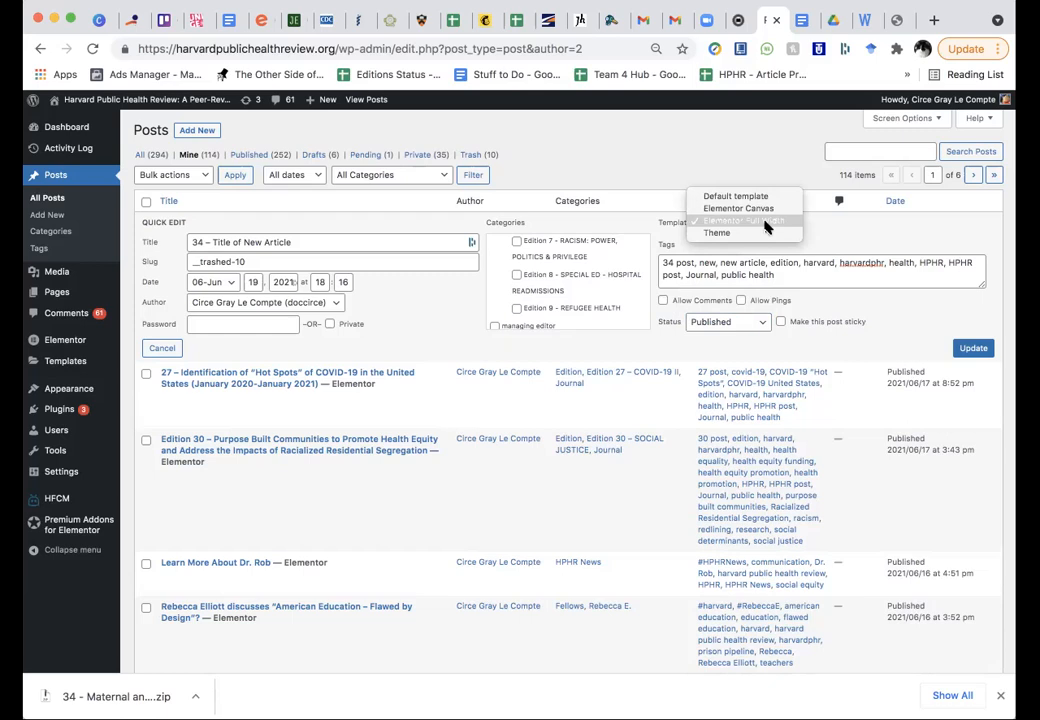
click(767, 222)
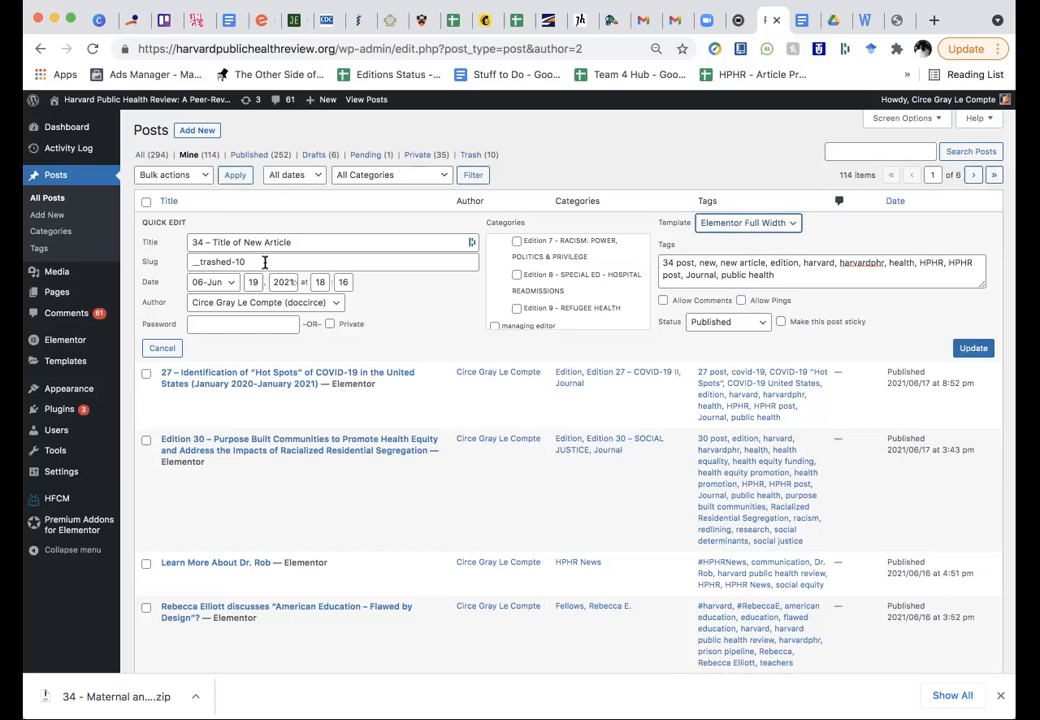
Step: Set the post's slug to 34-article-authorlastname and save the quick edit
drag(267, 259, 184, 265)
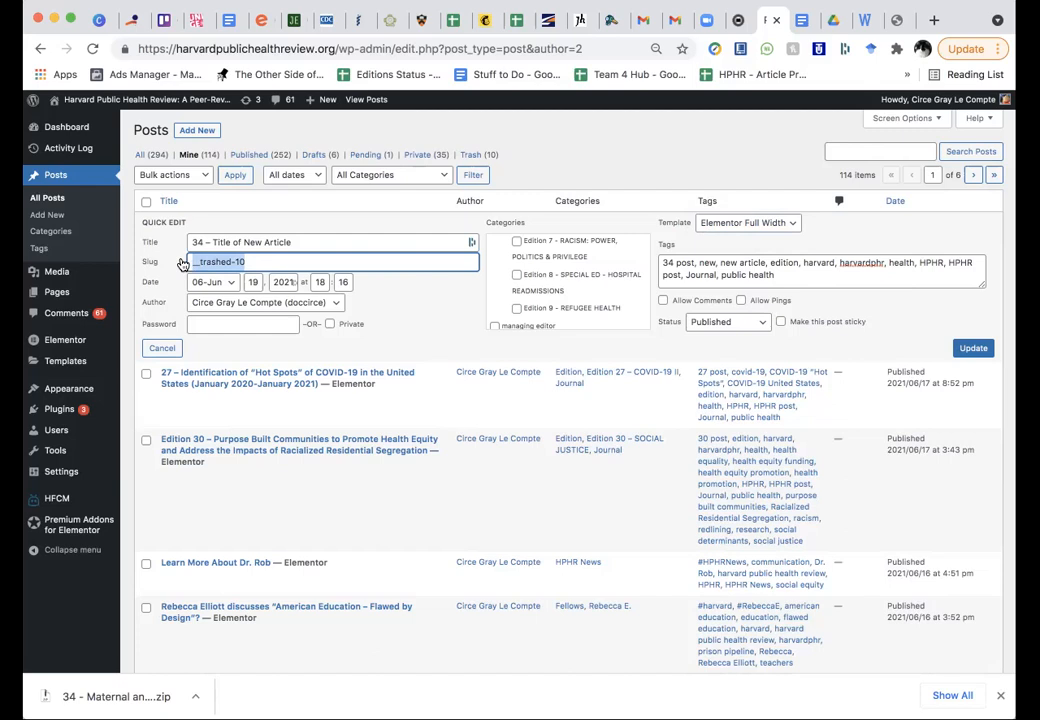
text(34-article)
text(-authorname)
key(Left)
key(Left)
key(Left)
key(Left)
text(last)
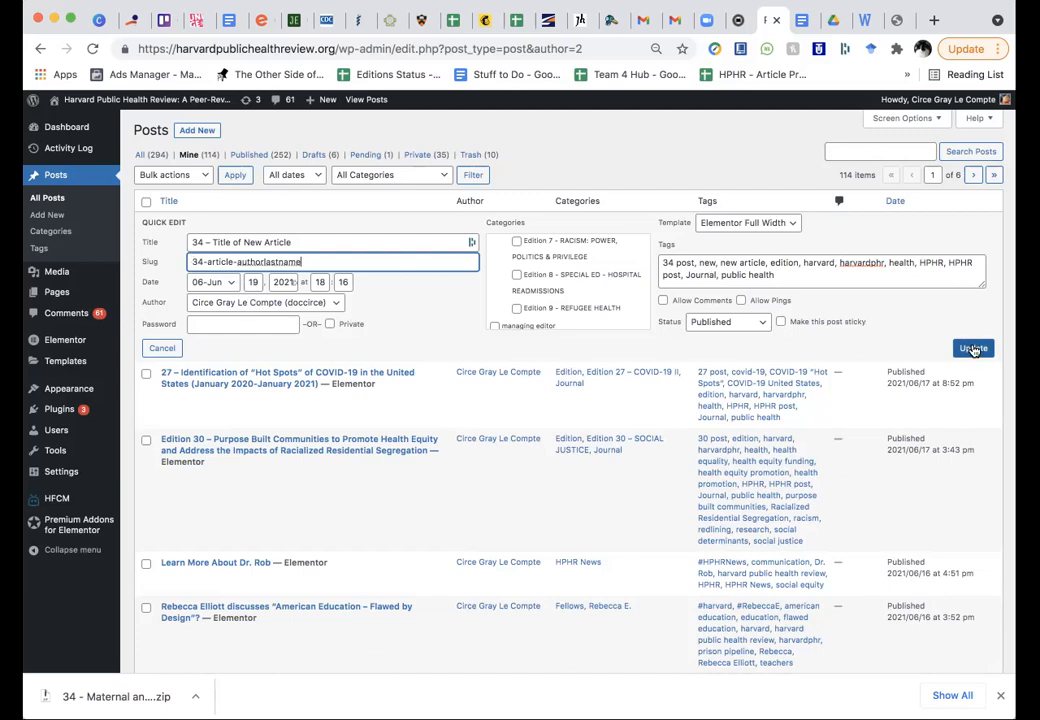
click(203, 243)
click(330, 216)
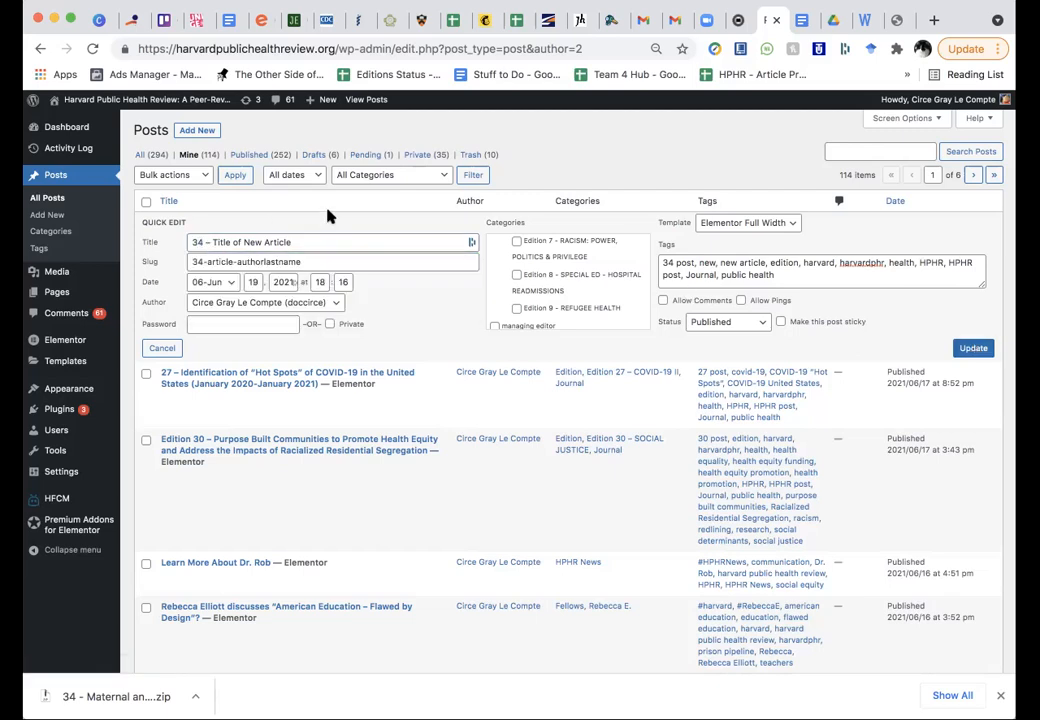
drag(236, 262, 313, 262)
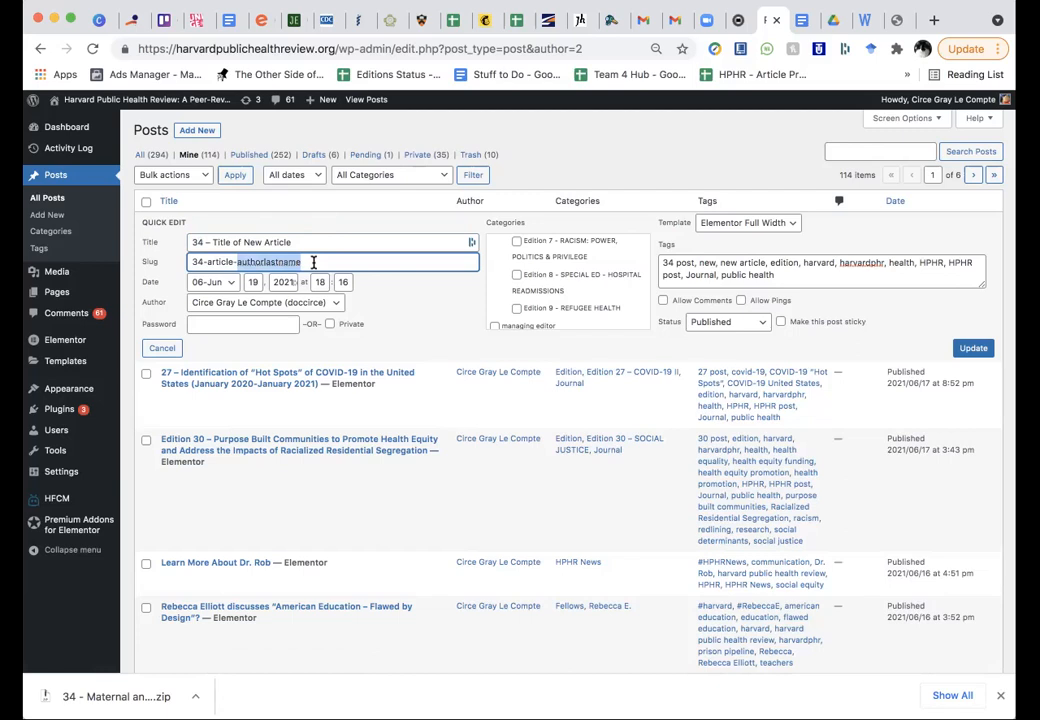
click(962, 350)
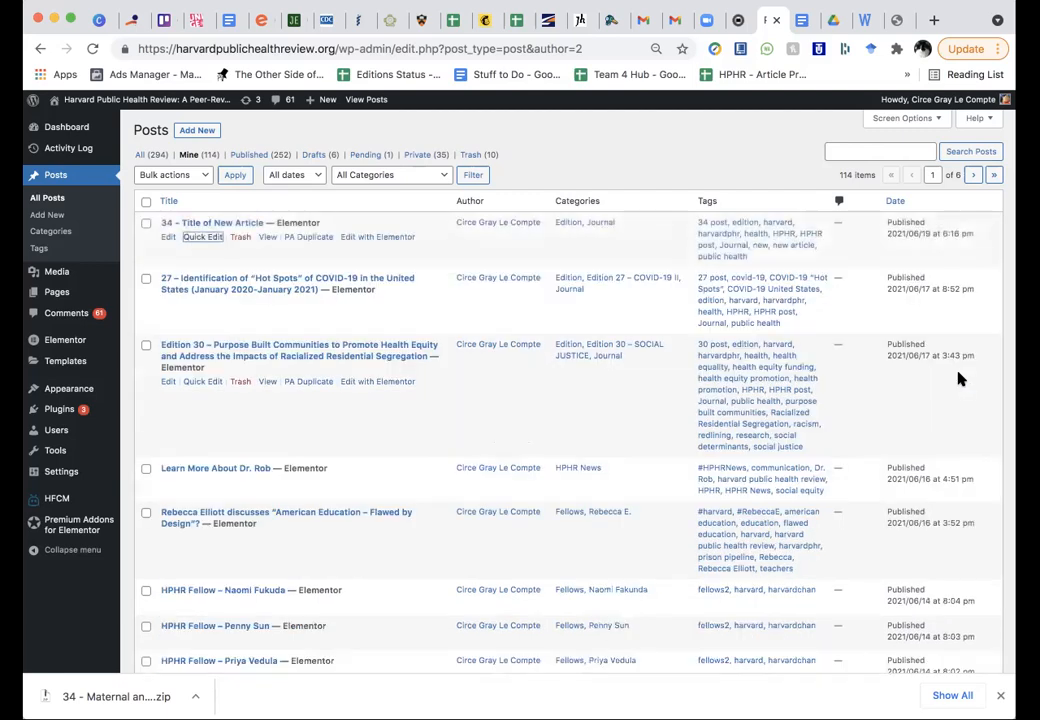
Step: Open the post "34 – Title of New Article" for full editing and view its publish date settings
click(167, 238)
click(167, 240)
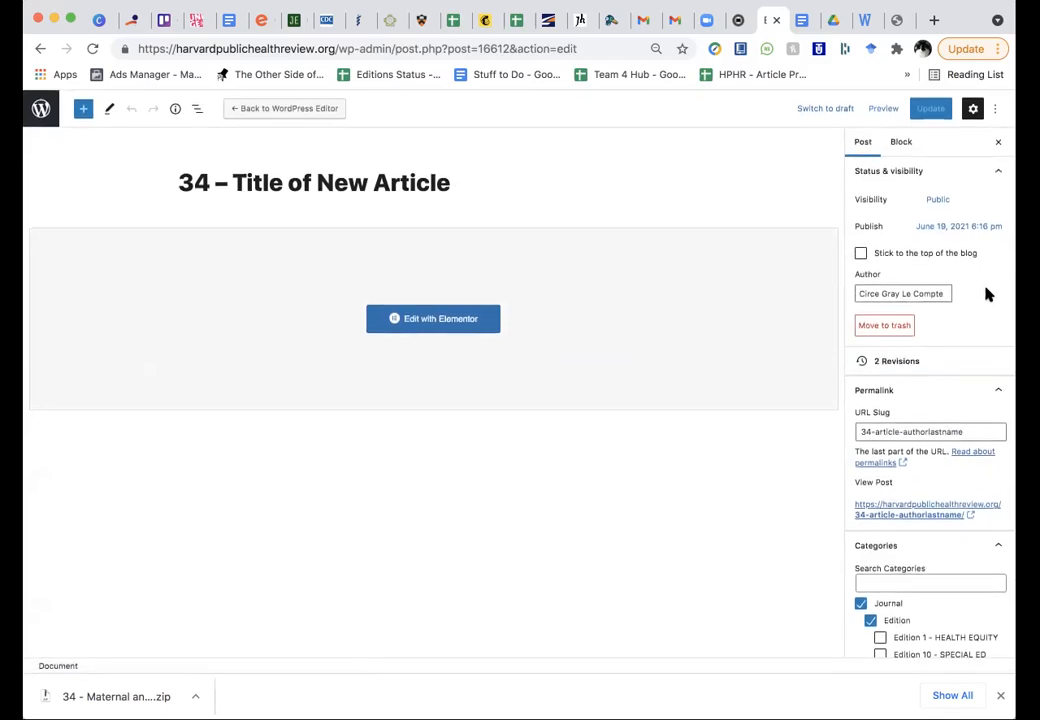
click(944, 229)
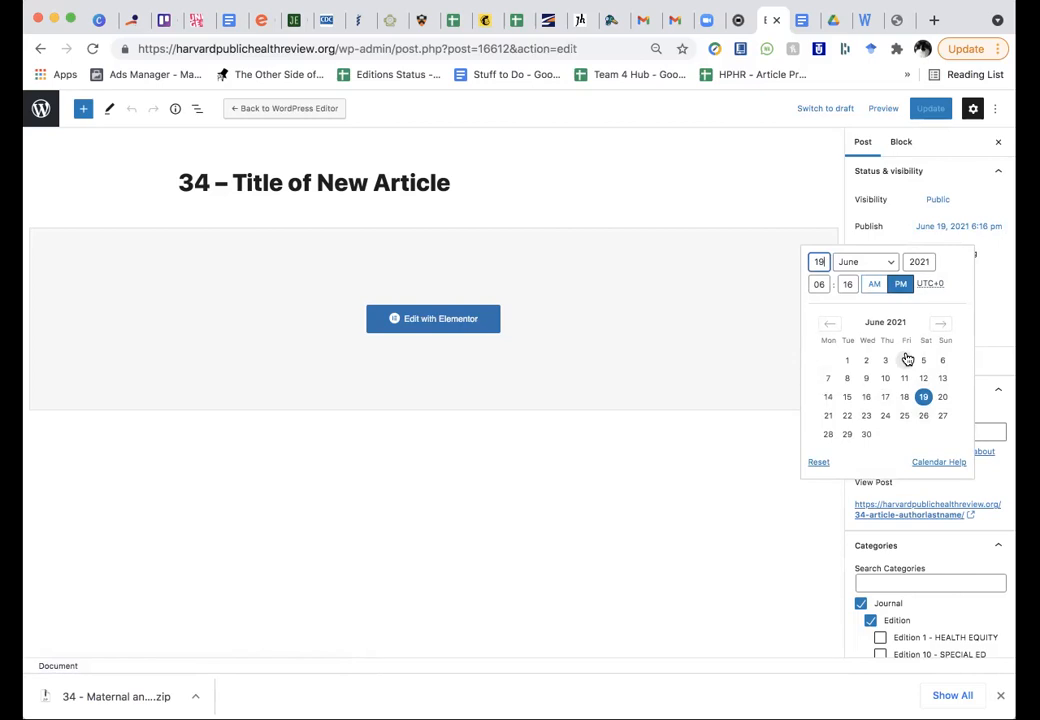
click(993, 249)
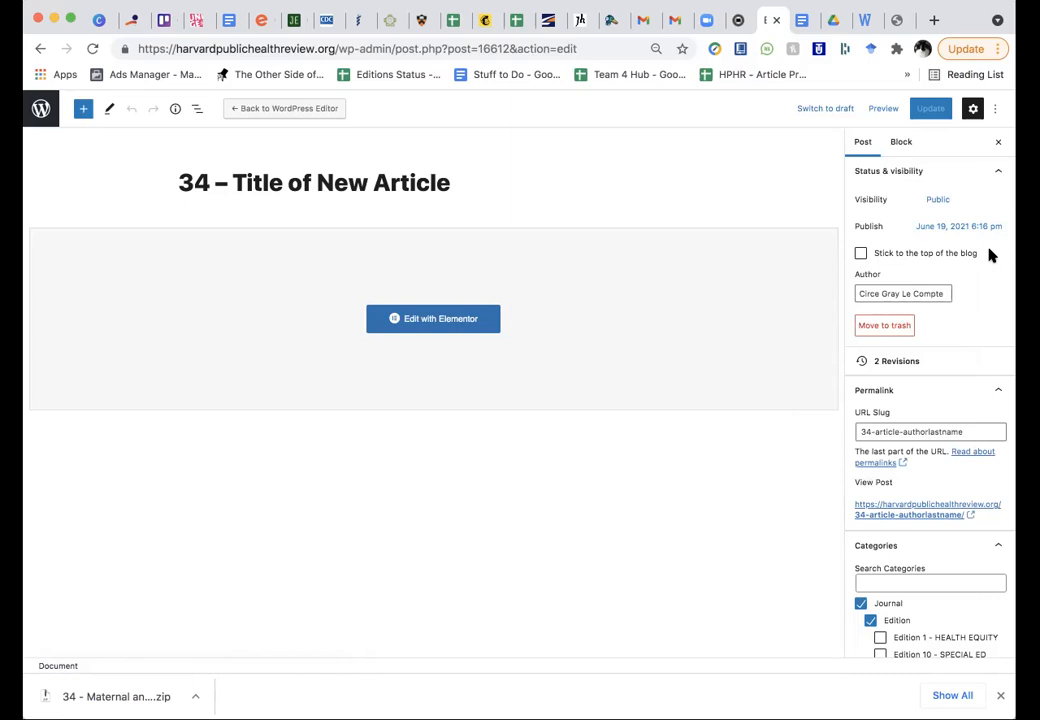
Step: Browse the publish date calendar back to October 2020 and leave the date as it is
click(982, 228)
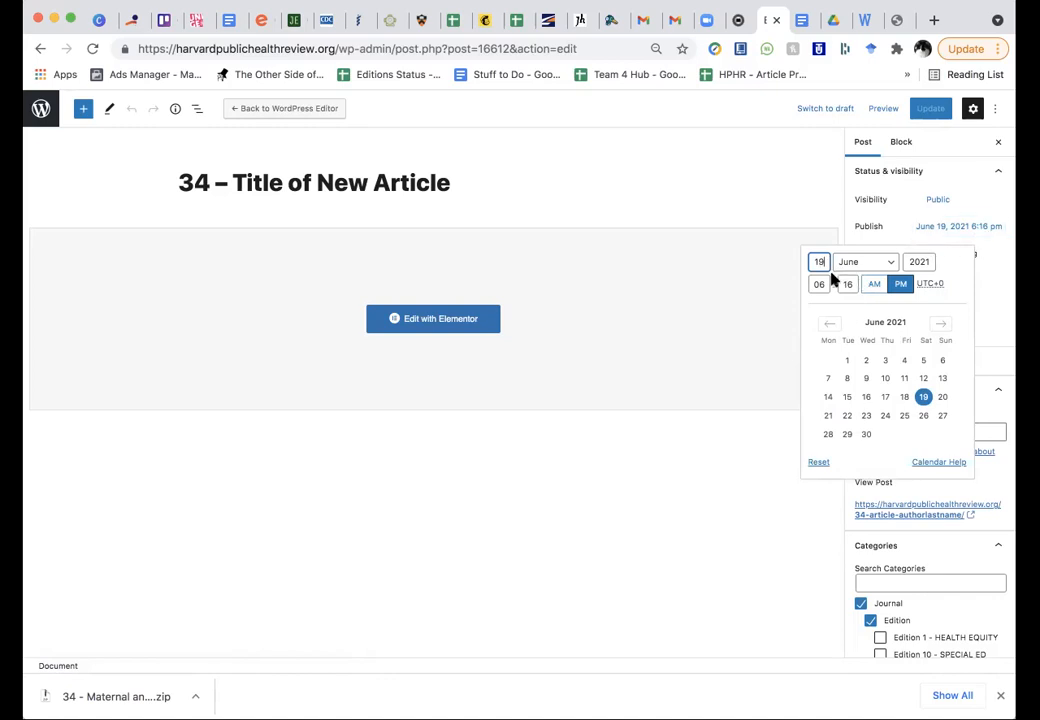
click(826, 325)
click(826, 325)
click(826, 325)
click(826, 325)
click(826, 325)
click(826, 325)
click(826, 325)
click(826, 325)
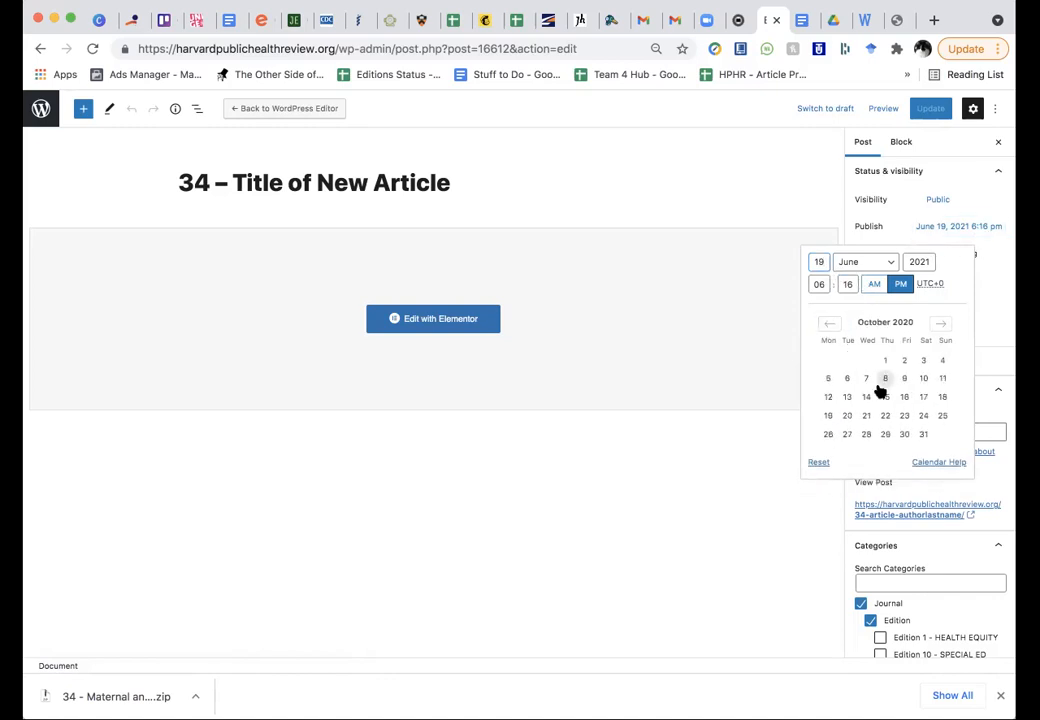
click(990, 282)
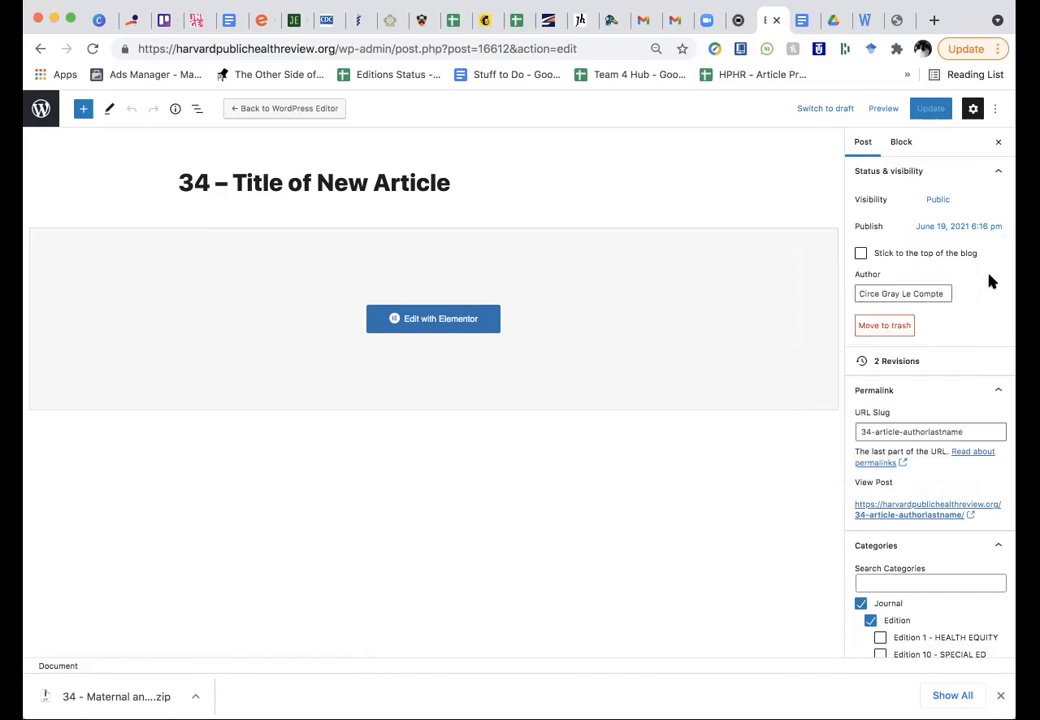
Step: Review the post's URL slug and permalink, and look through the existing edition categories for edition 34
scroll(940, 333, down, 3)
click(937, 340)
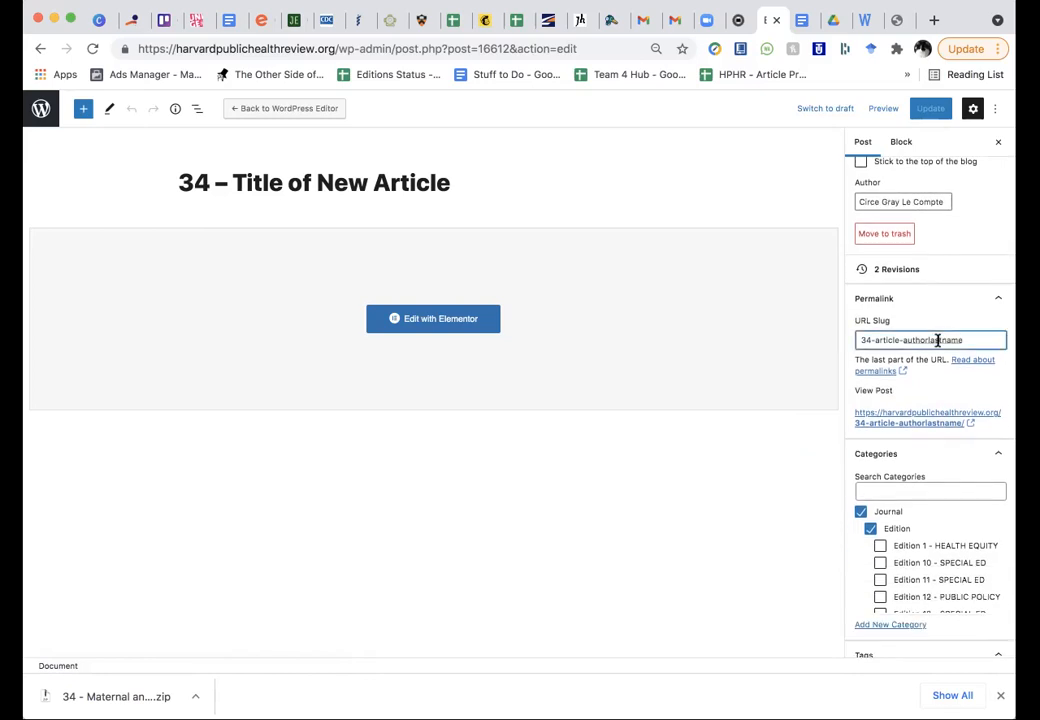
scroll(937, 340, down, 1)
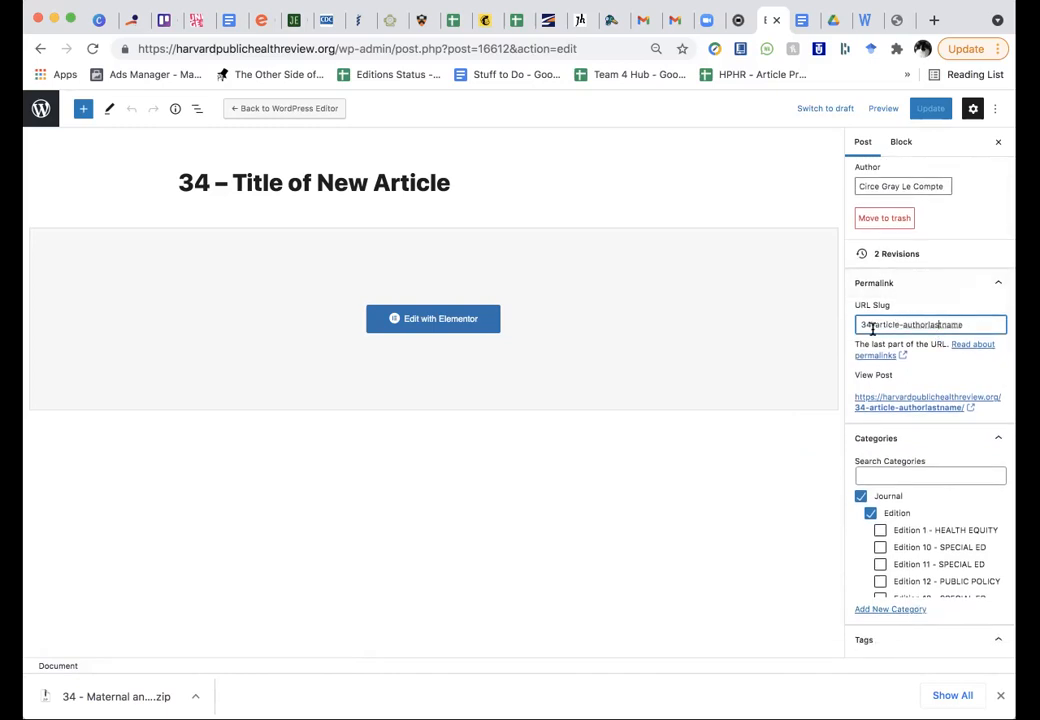
scroll(917, 365, down, 3)
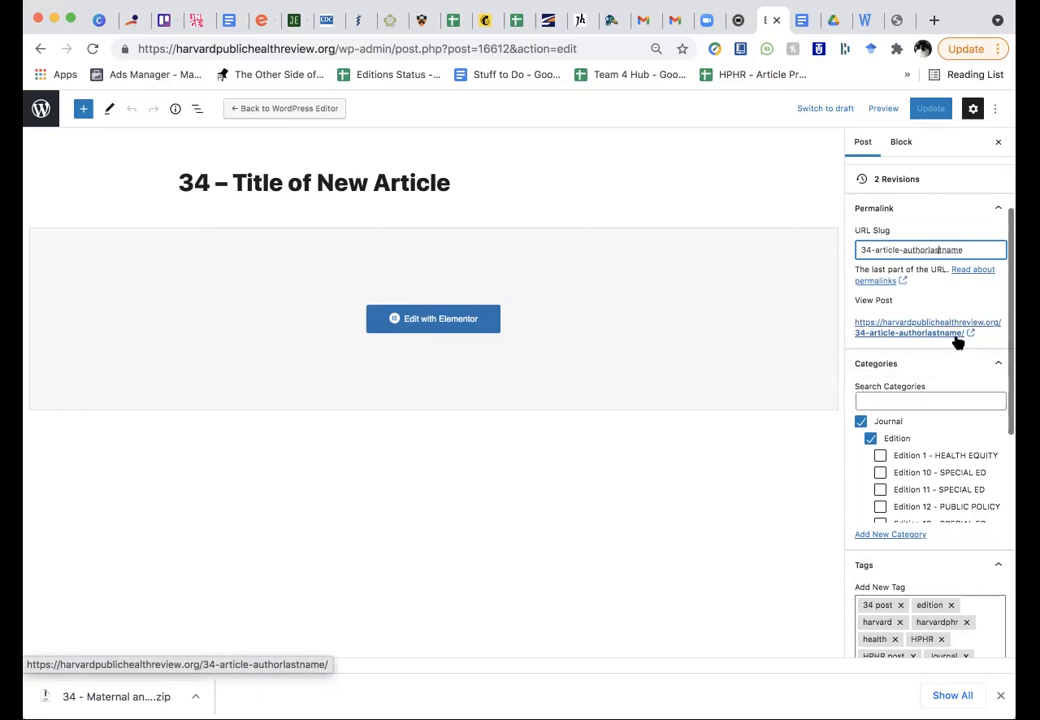
scroll(943, 358, down, 3)
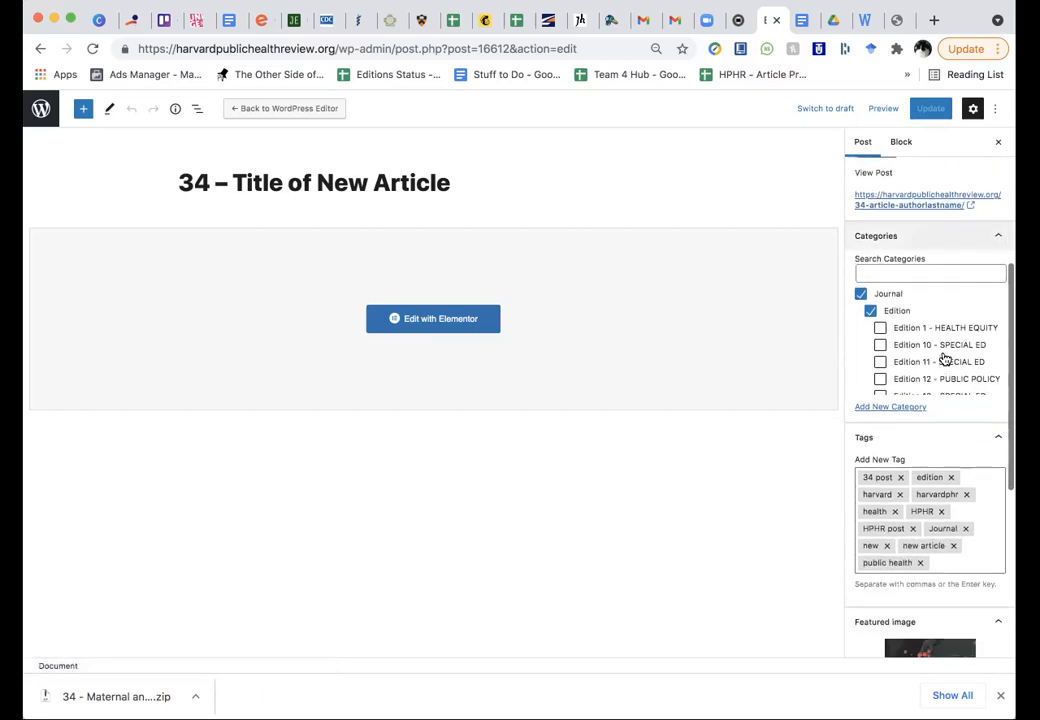
scroll(943, 358, down, 6)
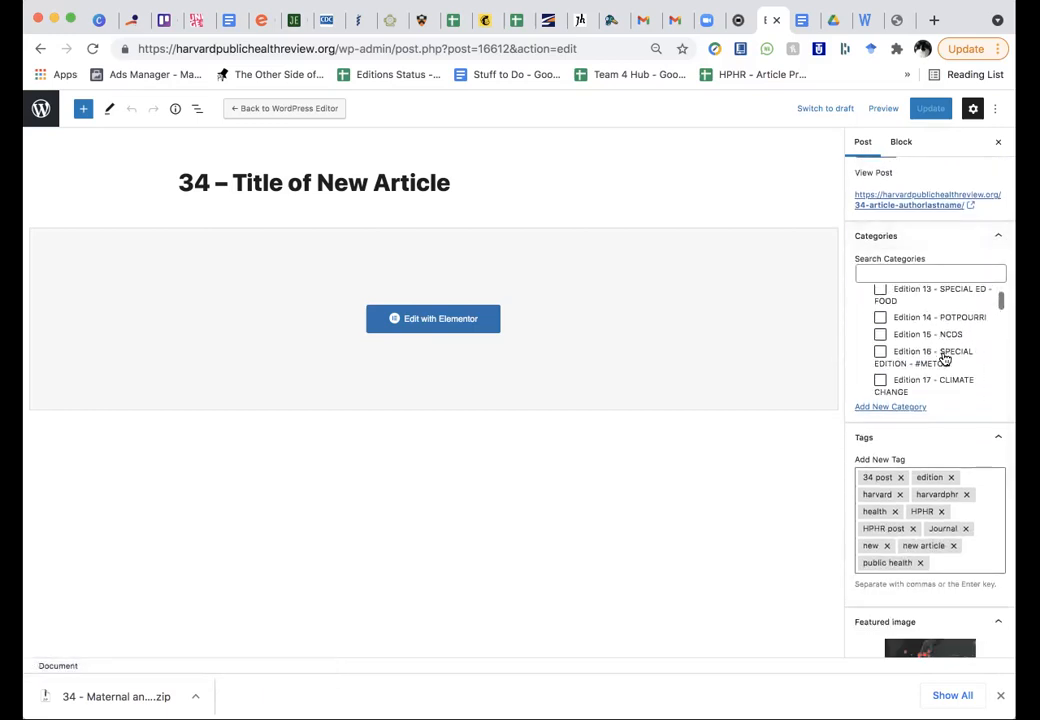
scroll(945, 358, down, 2)
scroll(944, 358, down, 5)
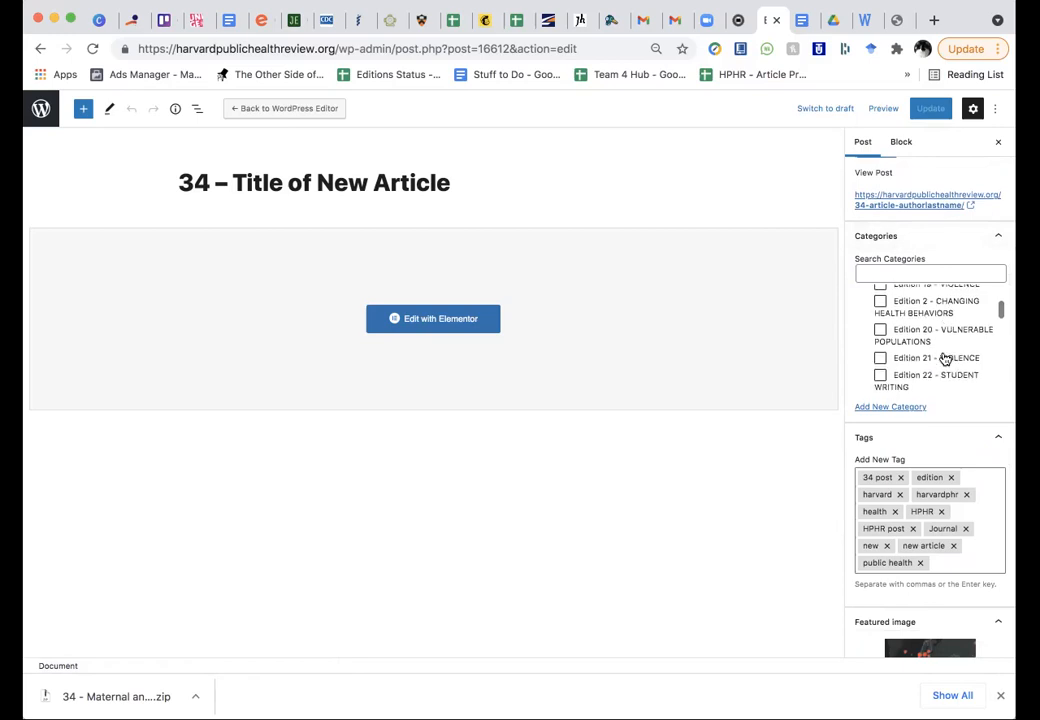
scroll(940, 372, down, 5)
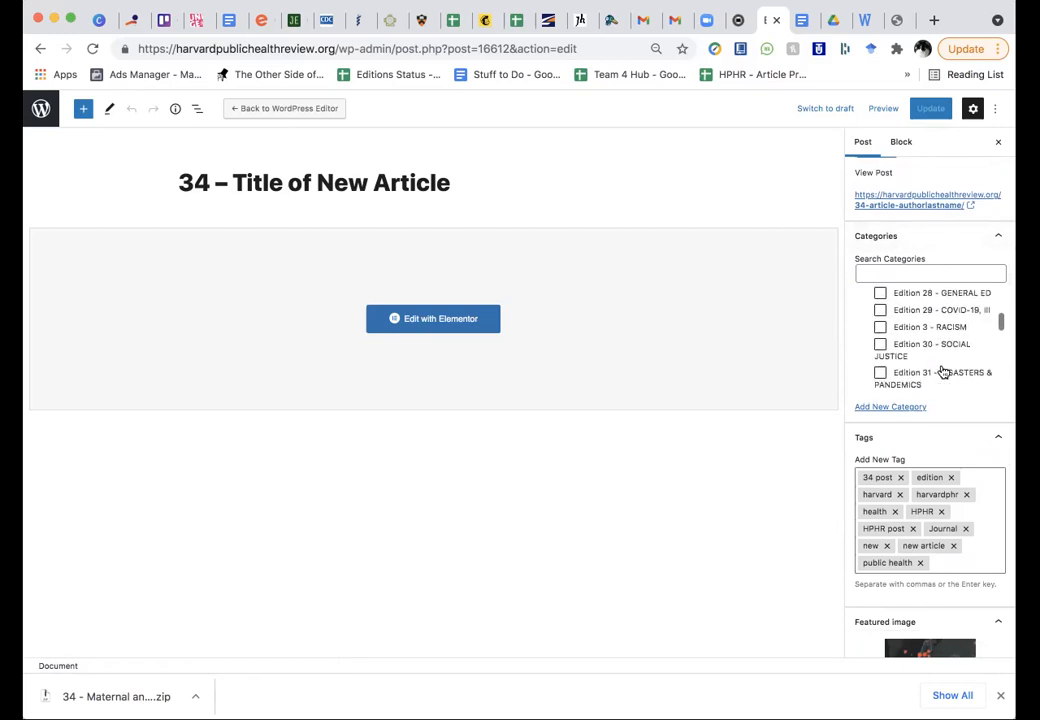
Step: Add a new category named Edition 34 - MCH under the parent category Edition
click(909, 413)
click(895, 445)
text(Edition)
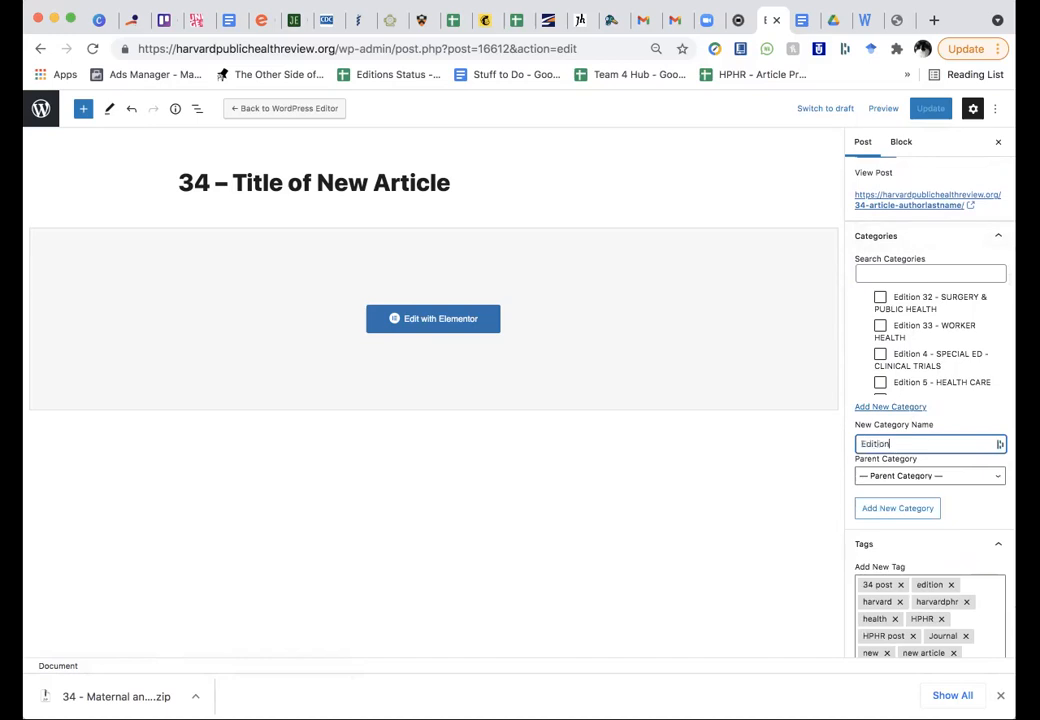
text( 34 -)
text(MCH)
click(913, 477)
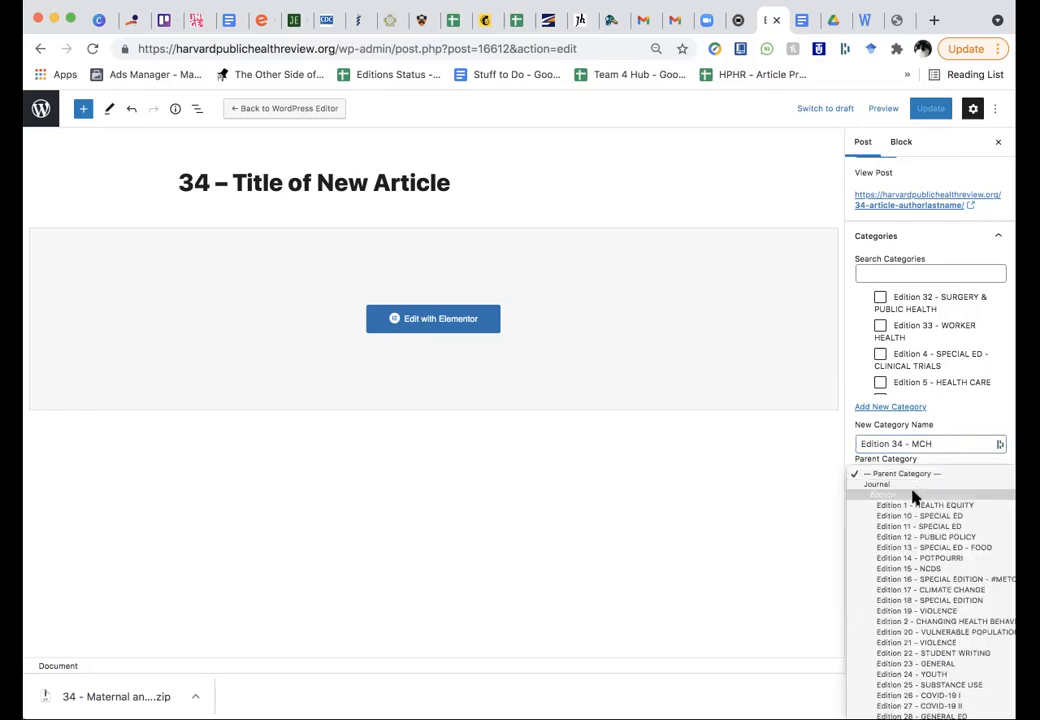
click(913, 494)
click(913, 515)
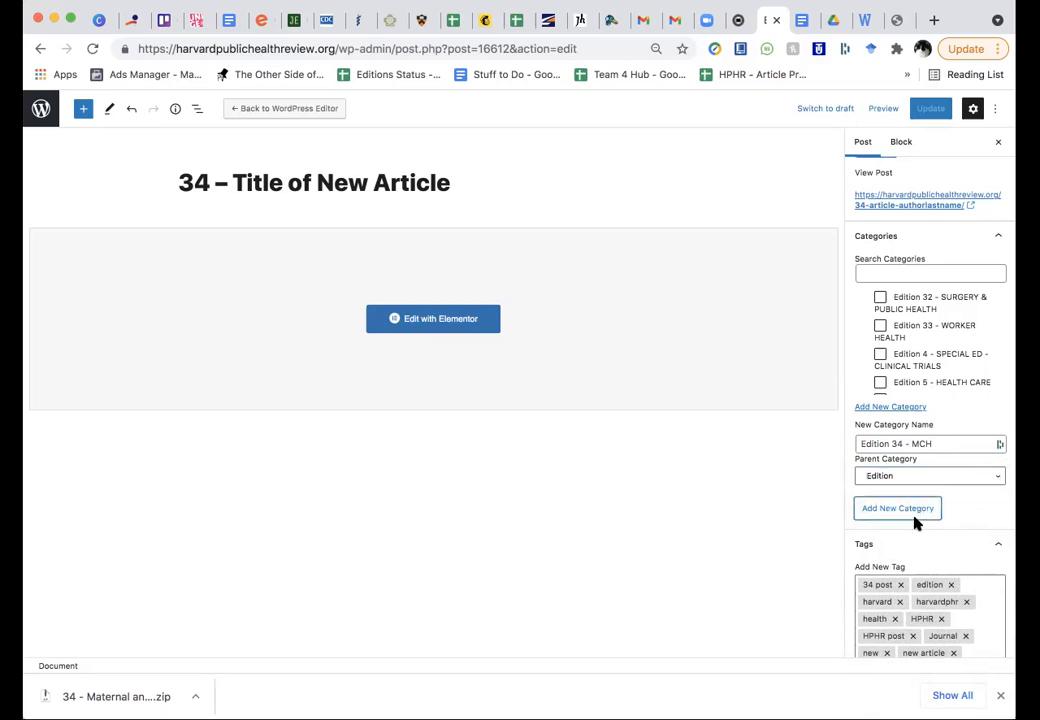
Step: Check the new category's assignment in the category list and review the post's tags and featured image
scroll(924, 339, down, 1)
scroll(925, 340, up, 3)
scroll(924, 340, down, 5)
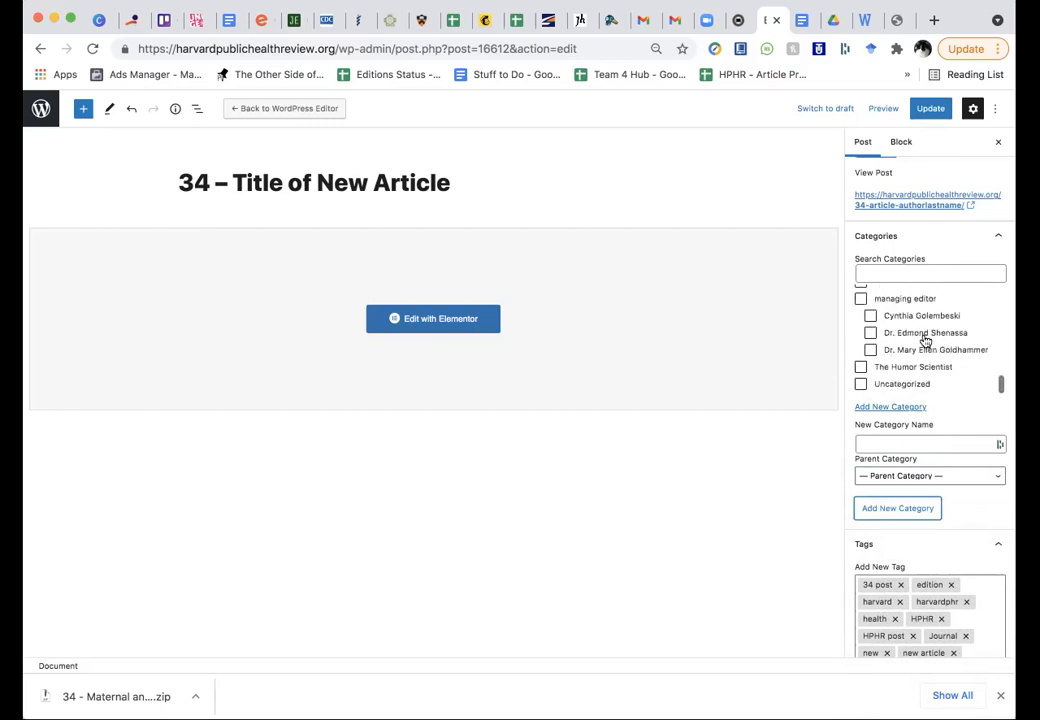
scroll(924, 340, up, 15)
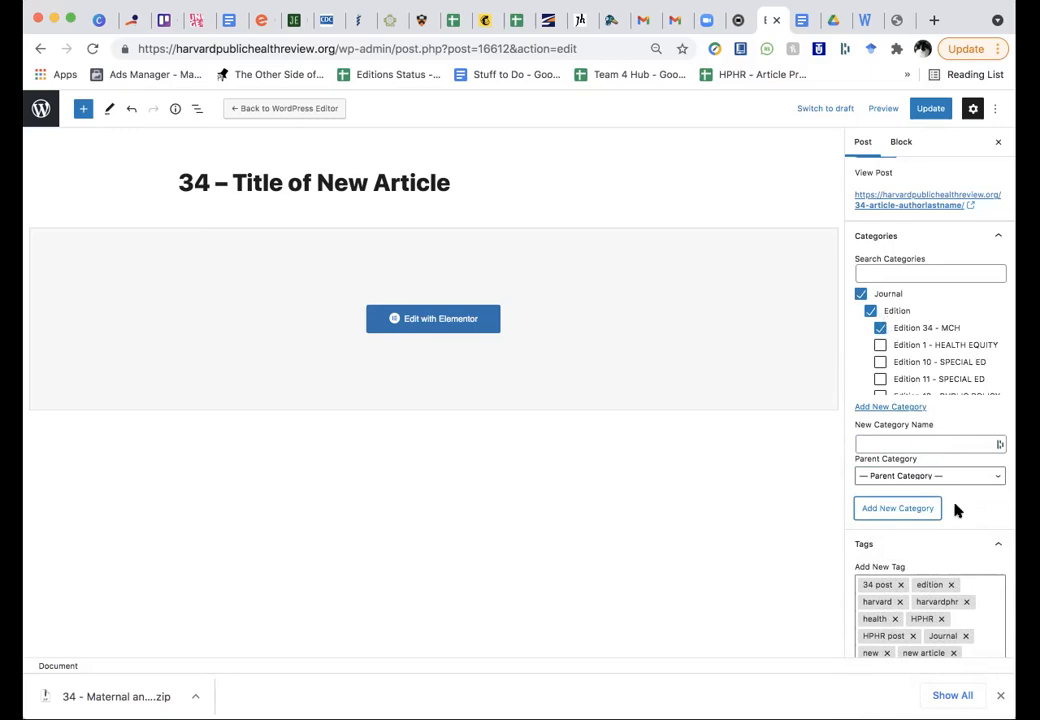
scroll(954, 506, down, 4)
scroll(956, 513, down, 1)
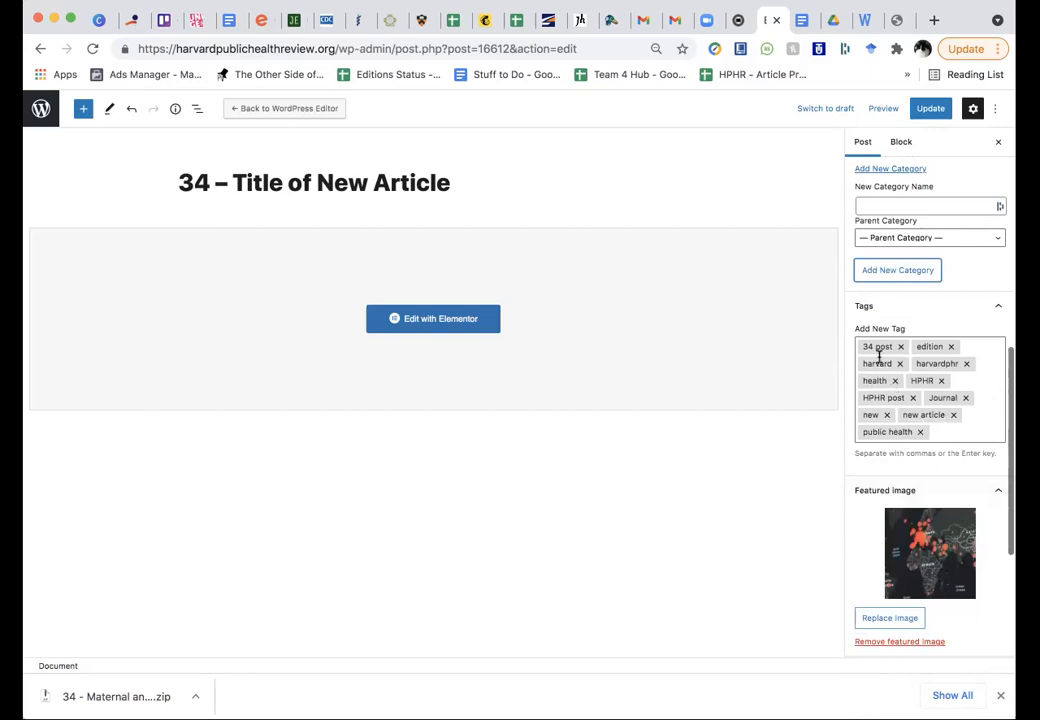
scroll(920, 462, down, 3)
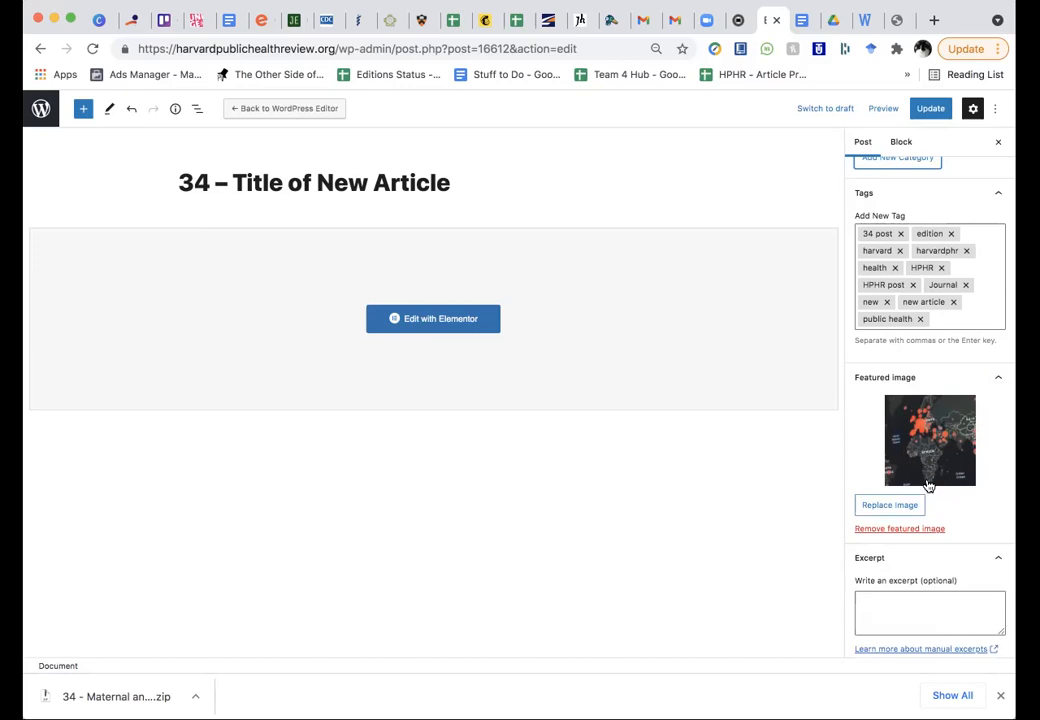
click(801, 20)
click(520, 48)
text(hph)
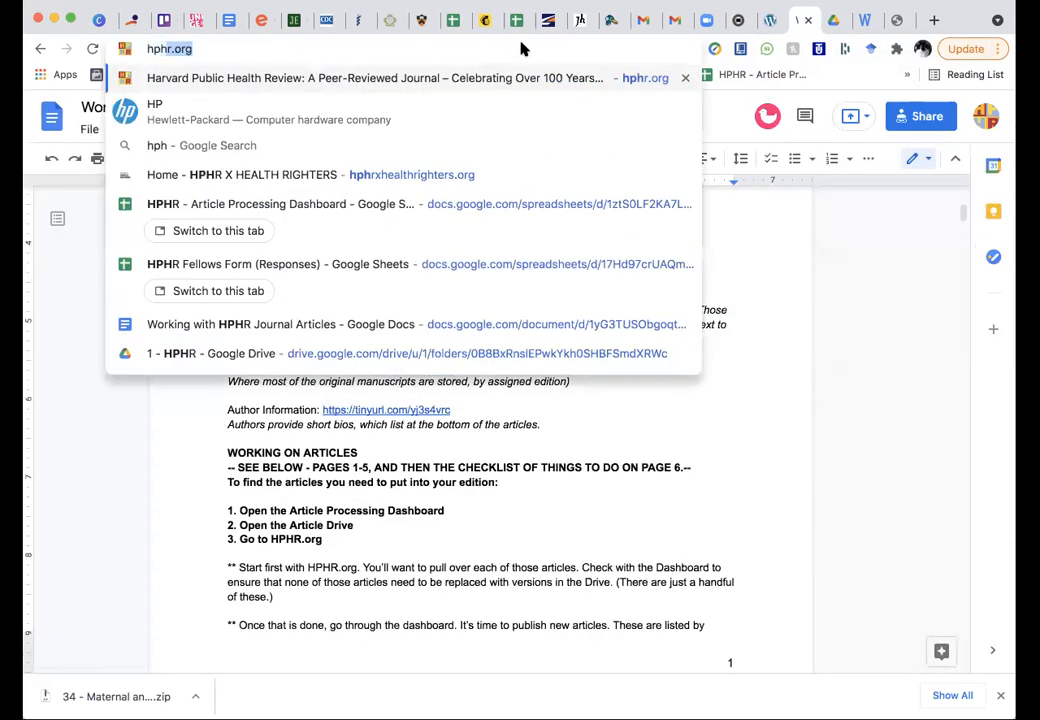
text(r)
Step: Load hphr.org in the Google Drive browser tab and open the site's Journal page to view the editions
click(836, 22)
click(601, 45)
text(hphar)
key(BackSpace)
key(BackSpace)
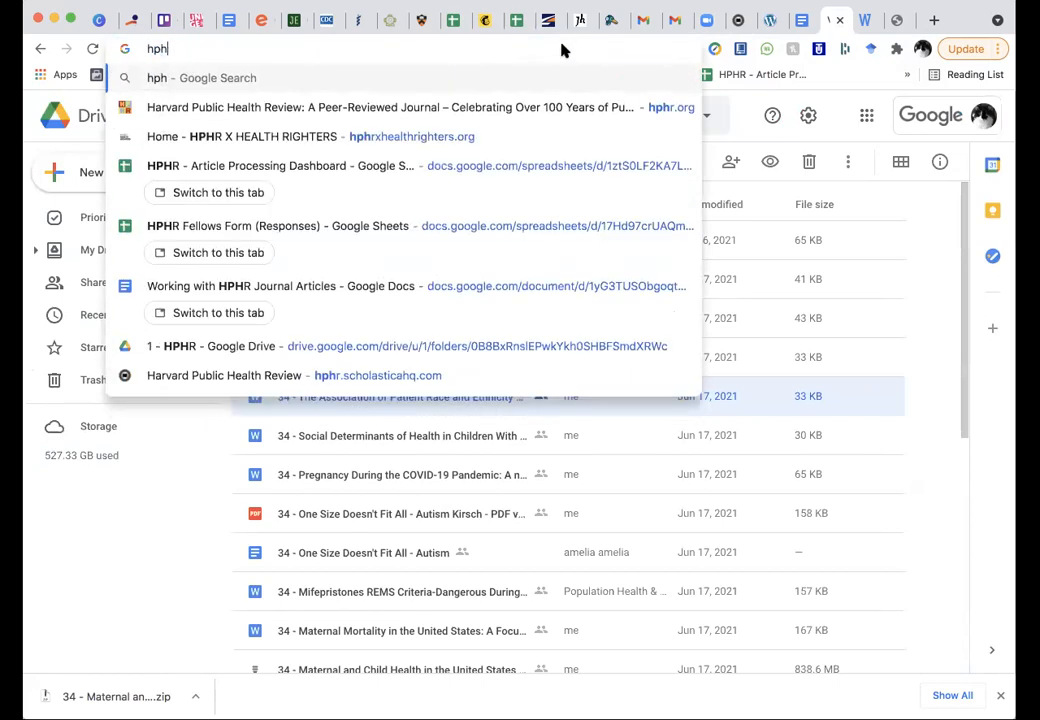
text(r.org)
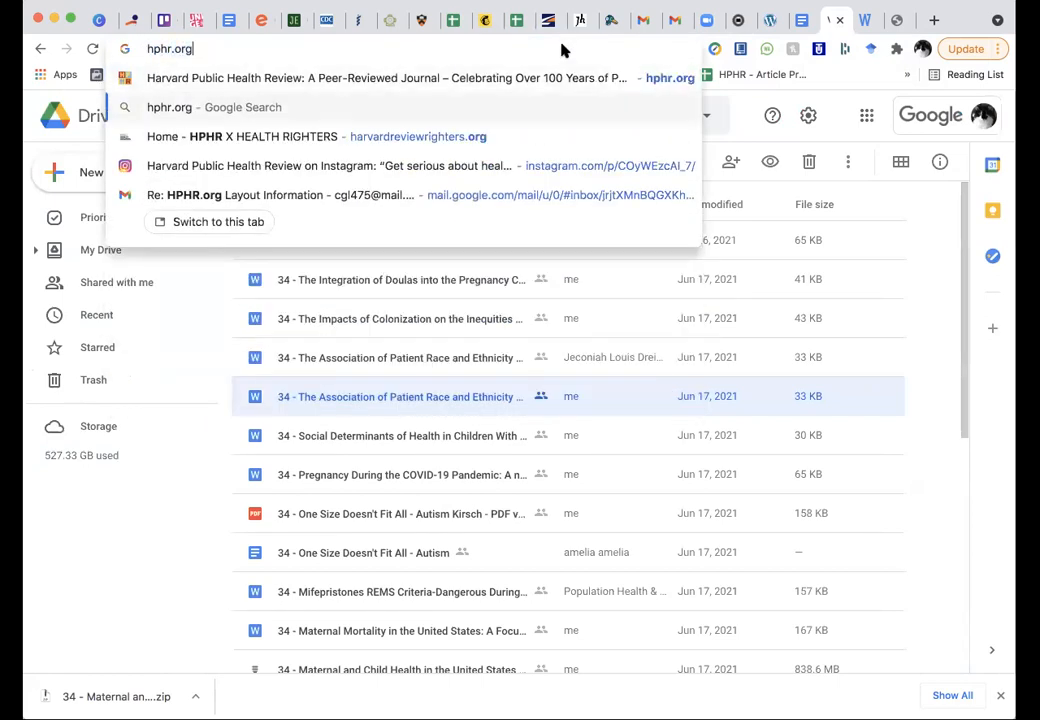
key(Return)
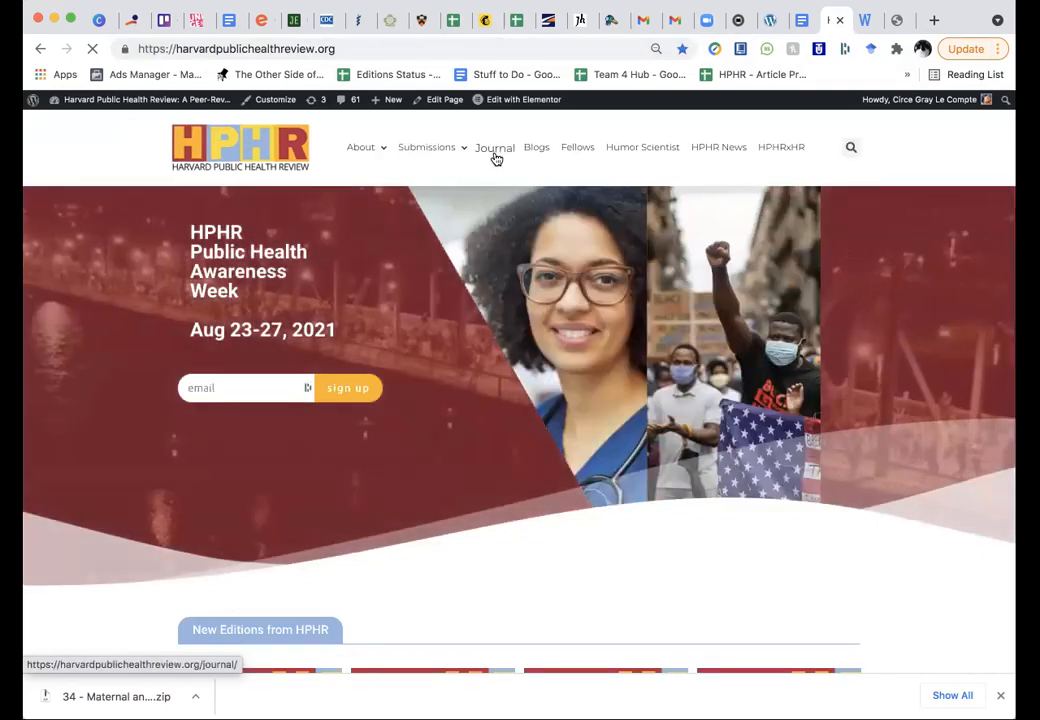
click(496, 158)
scroll(453, 413, down, 5)
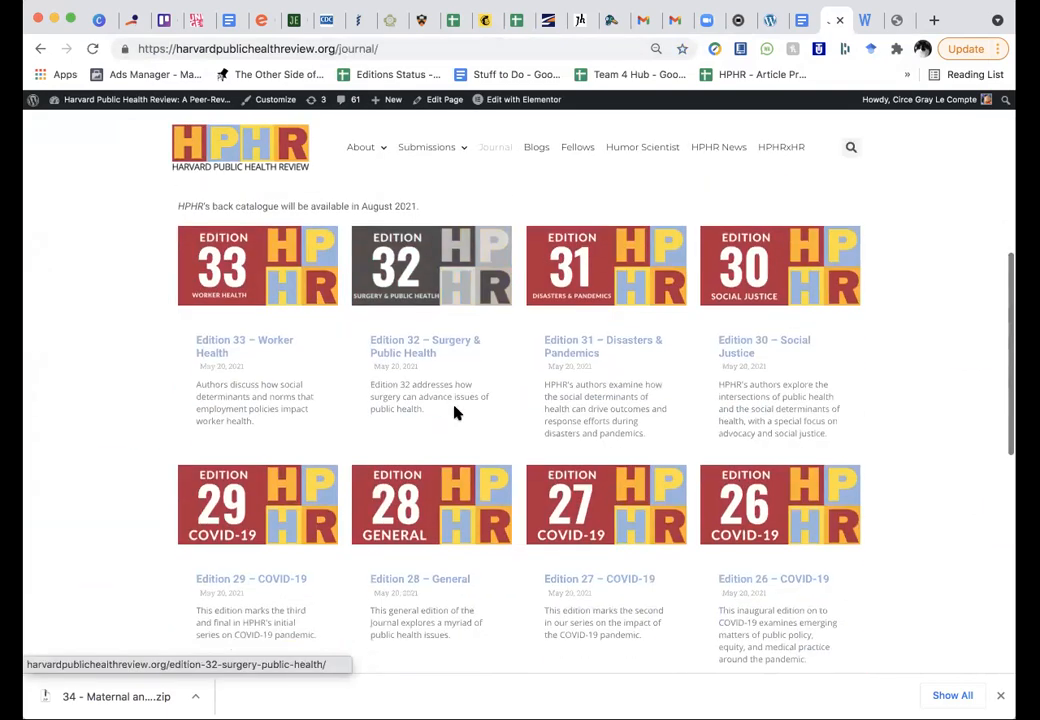
Step: Open Edition 31 – Disasters & Pandemics and examine the featured images and excerpts of its articles
click(578, 256)
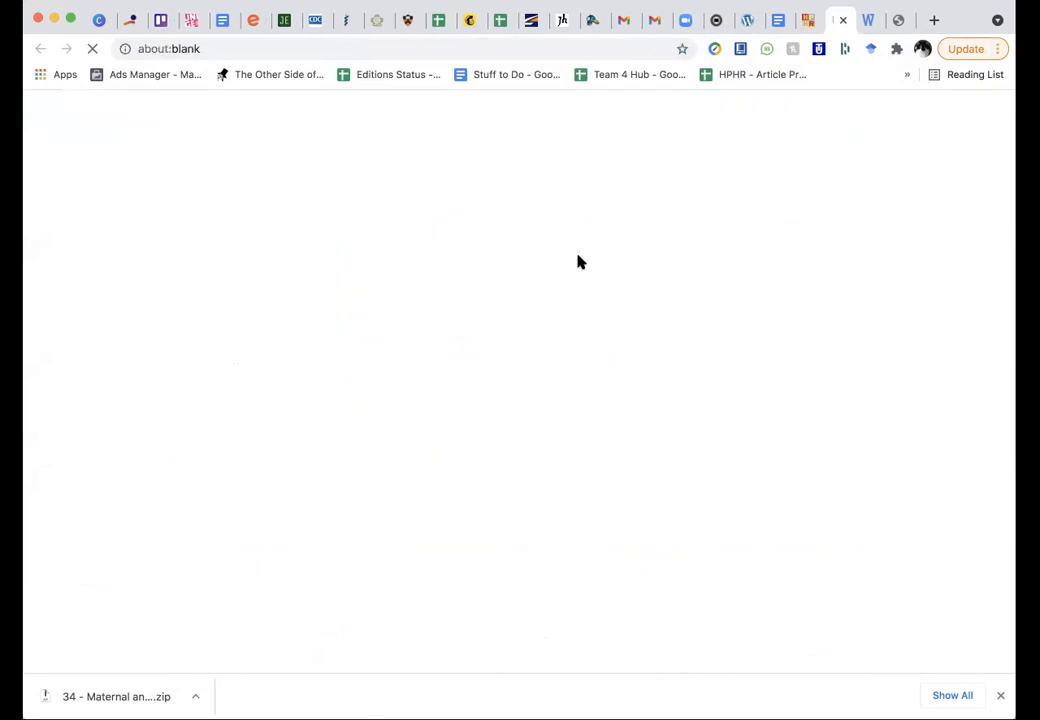
scroll(555, 309, down, 3)
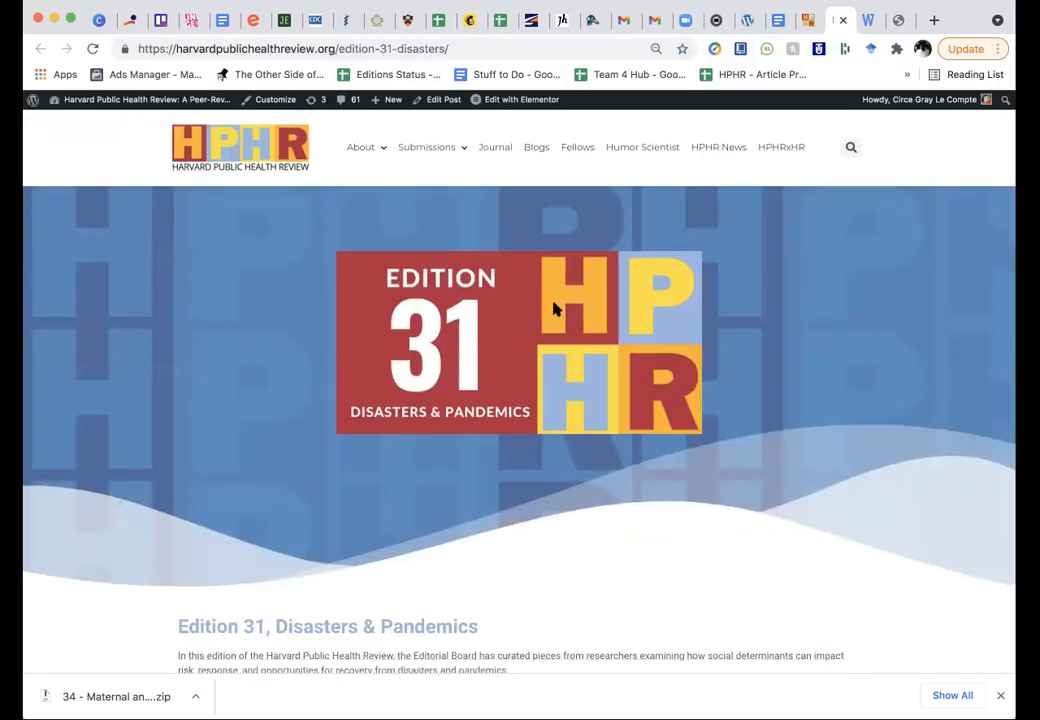
scroll(555, 309, down, 3)
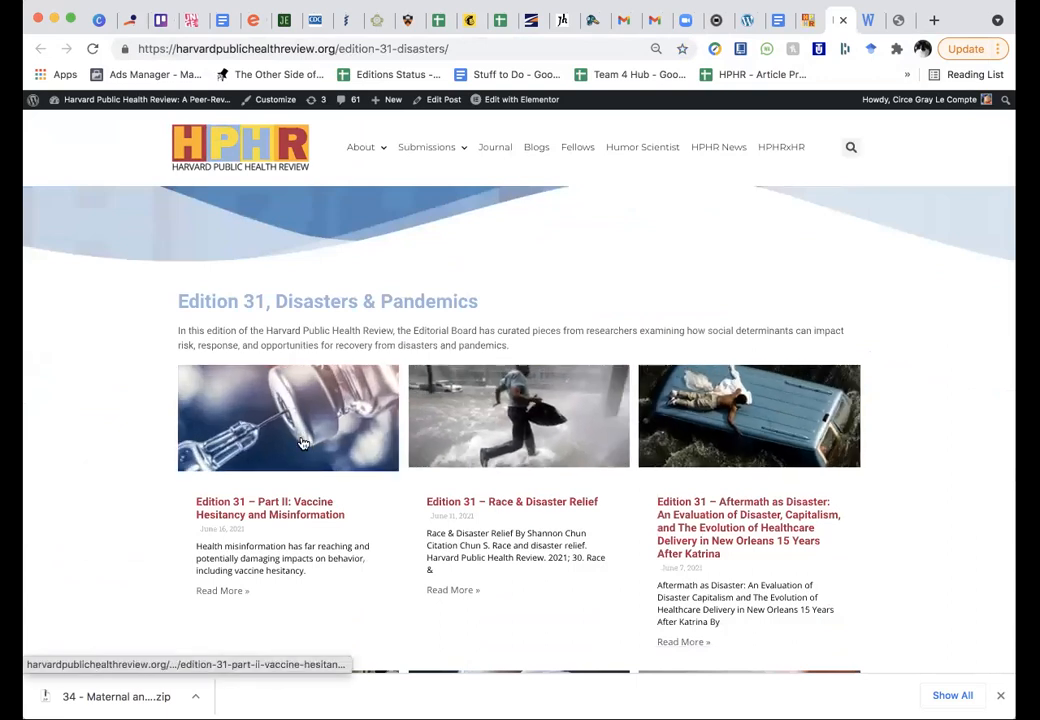
scroll(303, 443, down, 2)
scroll(303, 443, down, 1)
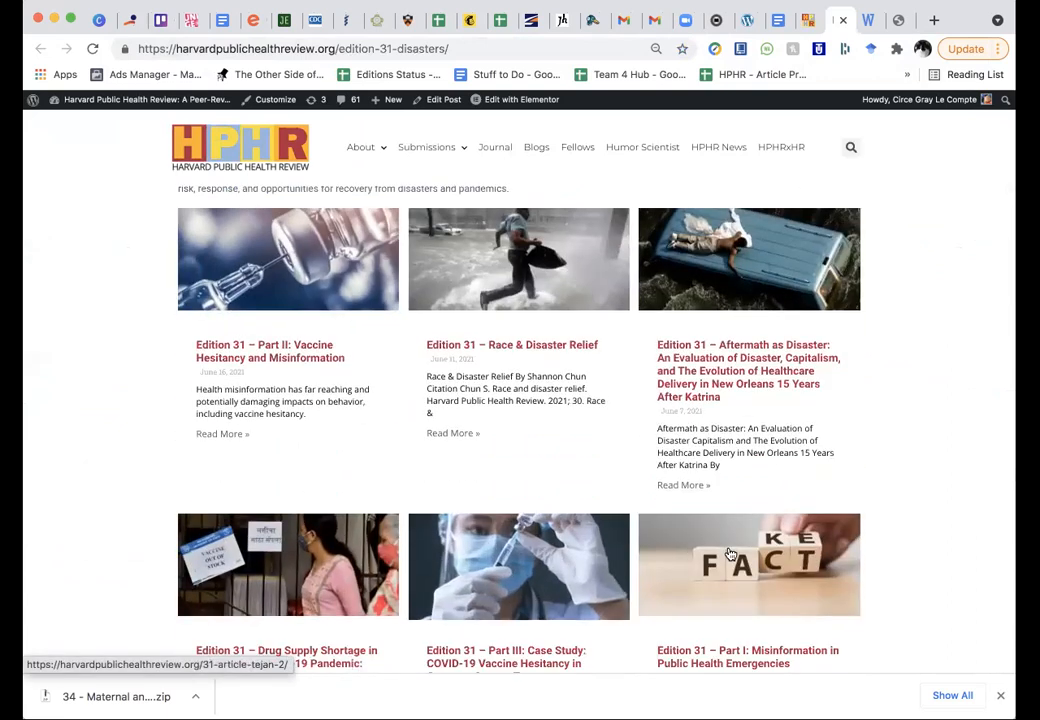
scroll(729, 530, down, 8)
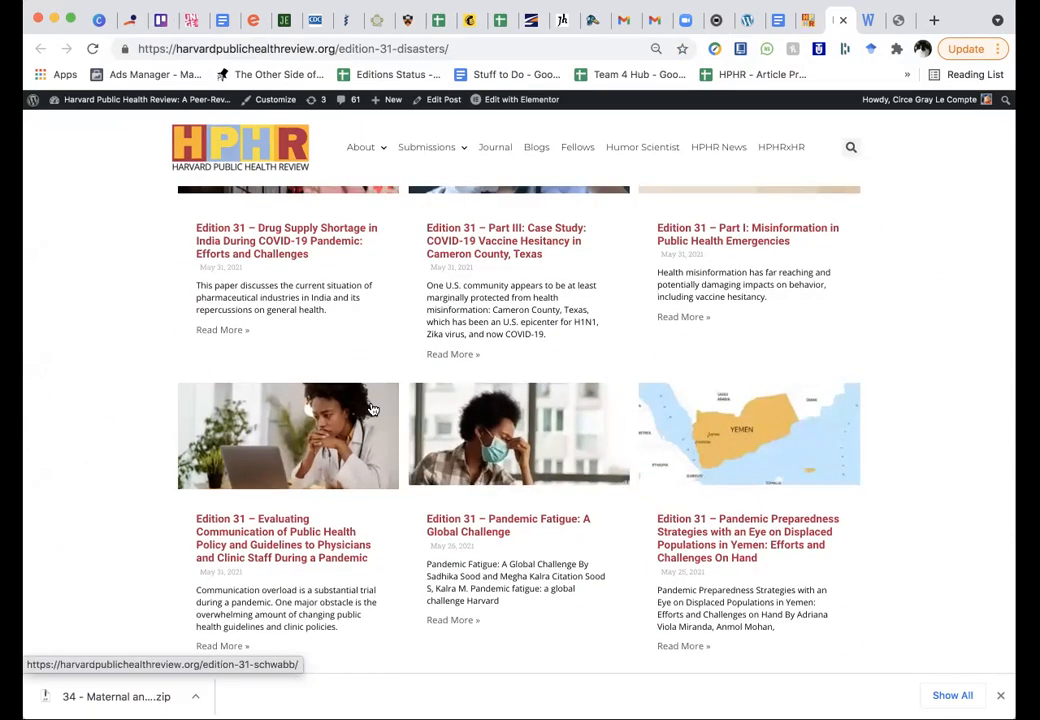
scroll(752, 318, up, 10)
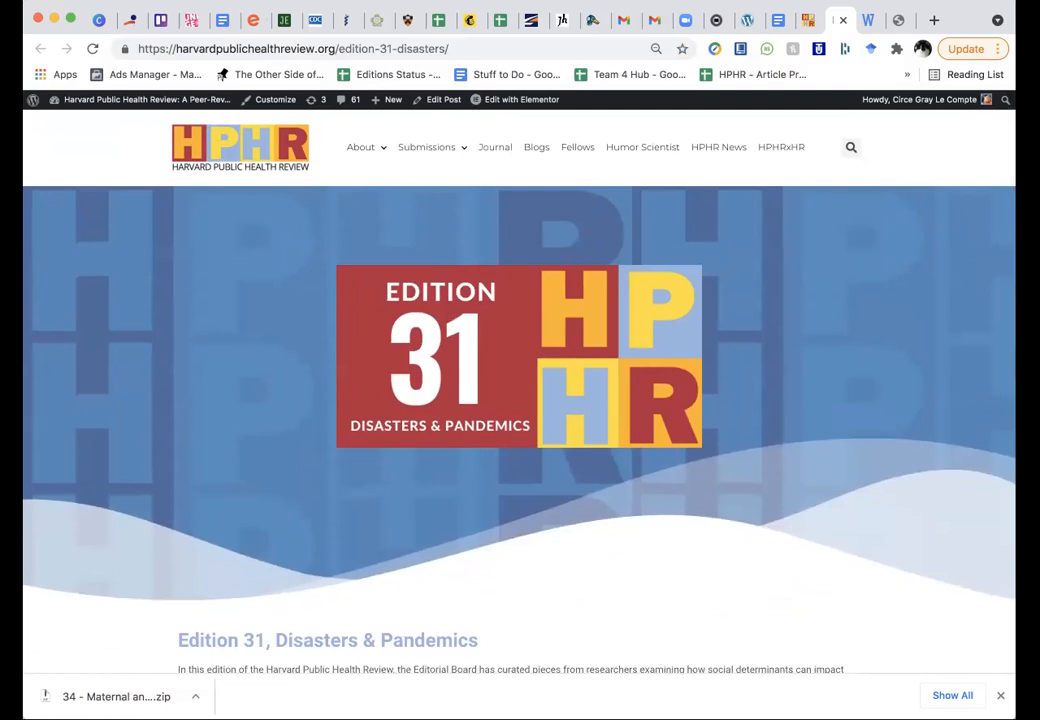
click(805, 22)
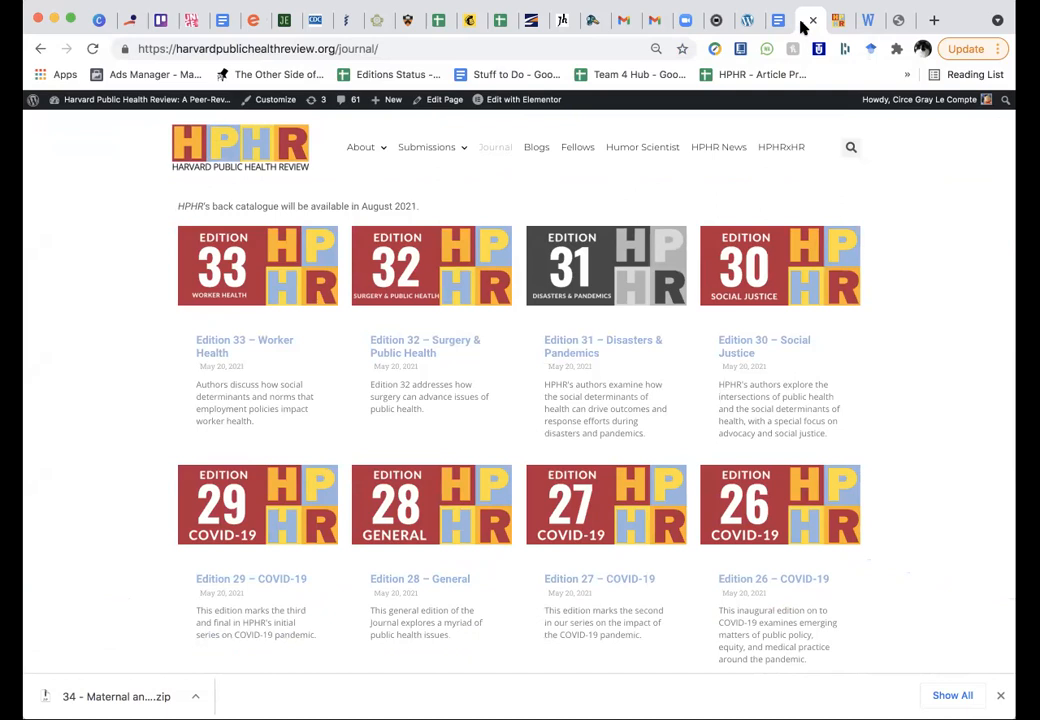
click(840, 22)
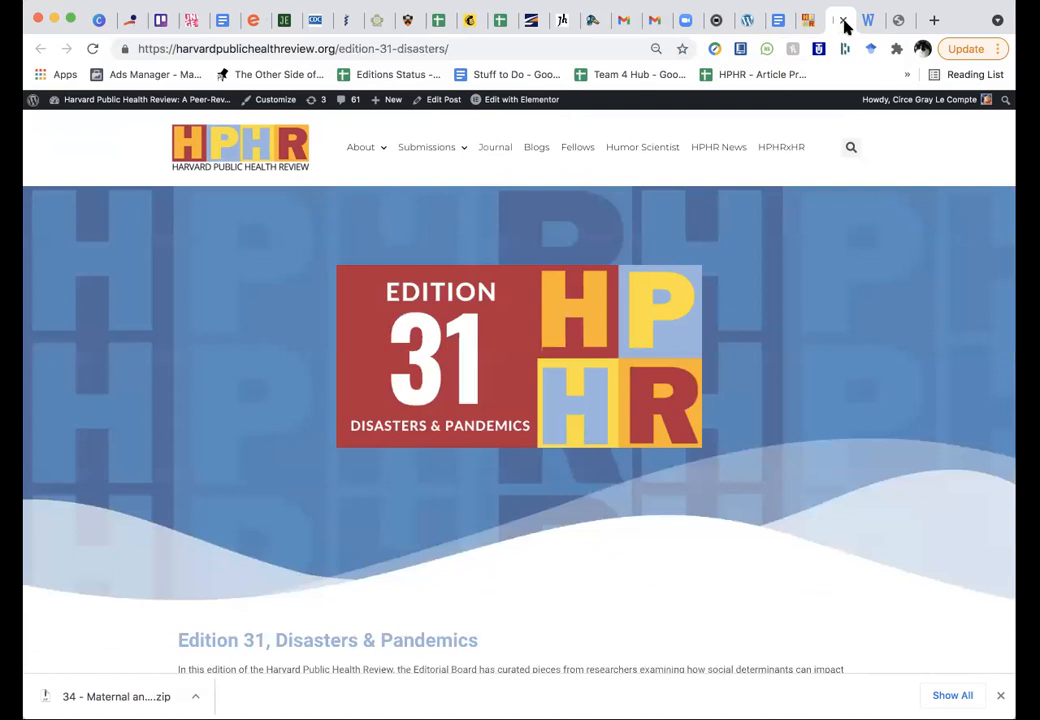
click(900, 23)
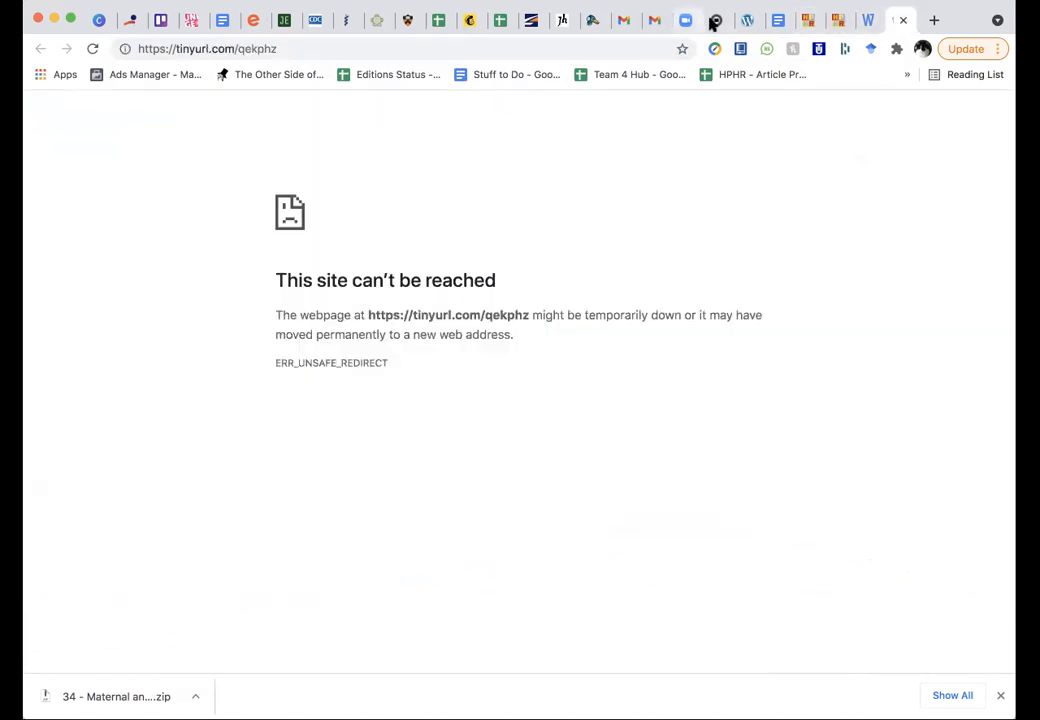
Step: Return to the post editor and upload the desktop image "cat quinc..jpeg" as a replacement for the featured image
click(747, 21)
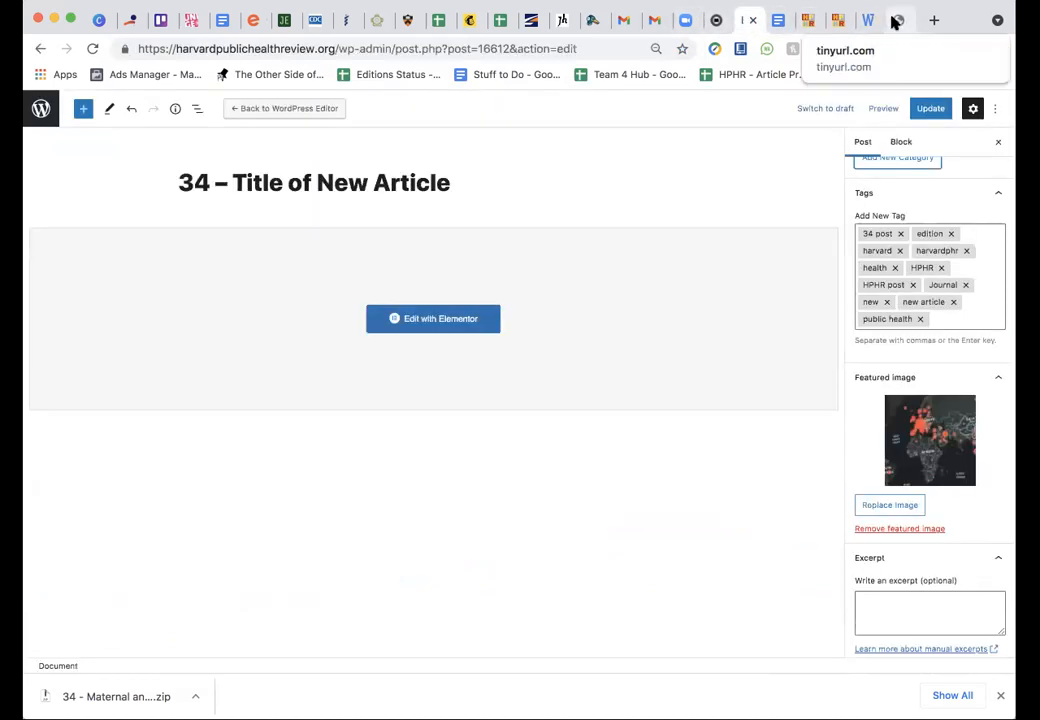
click(906, 510)
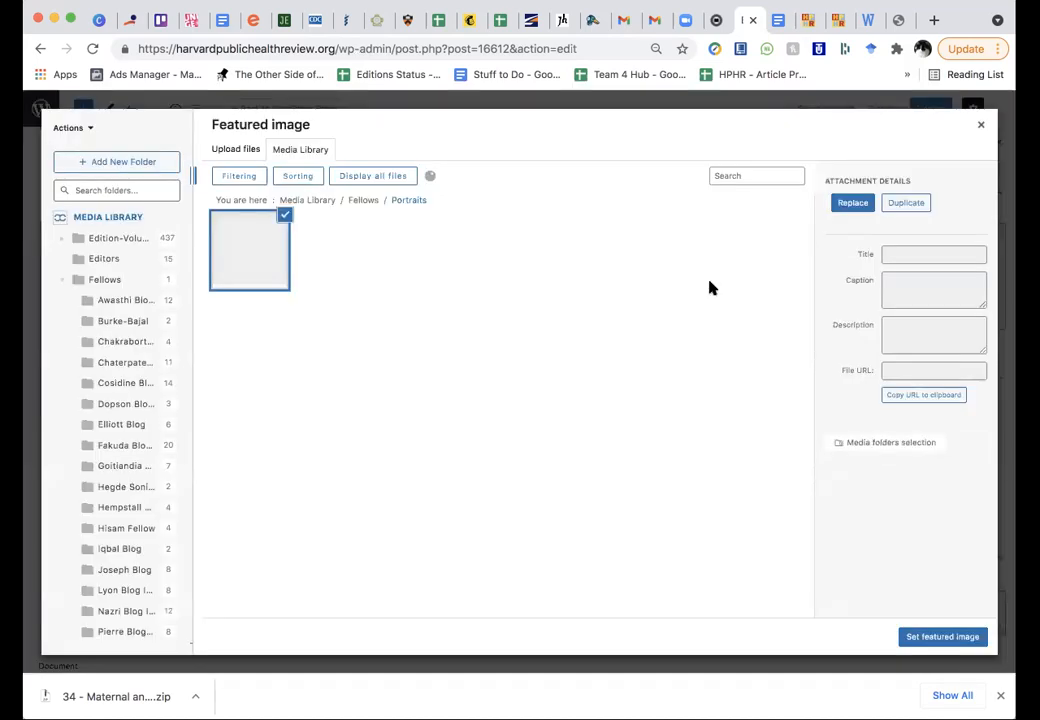
click(236, 148)
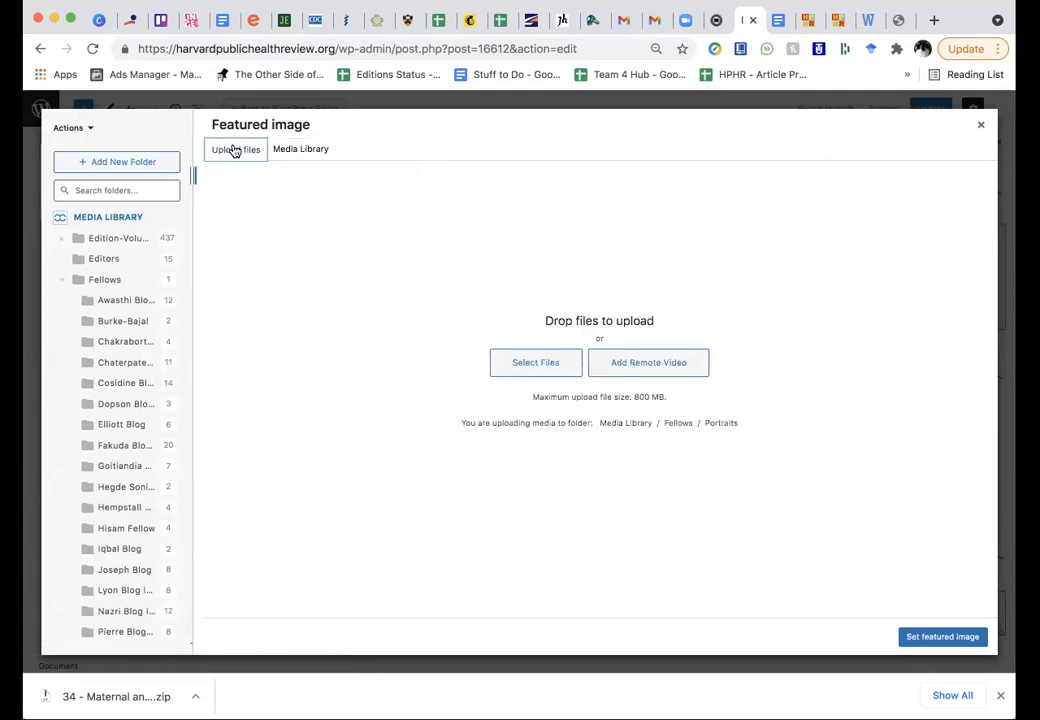
click(557, 361)
click(755, 77)
text(cat)
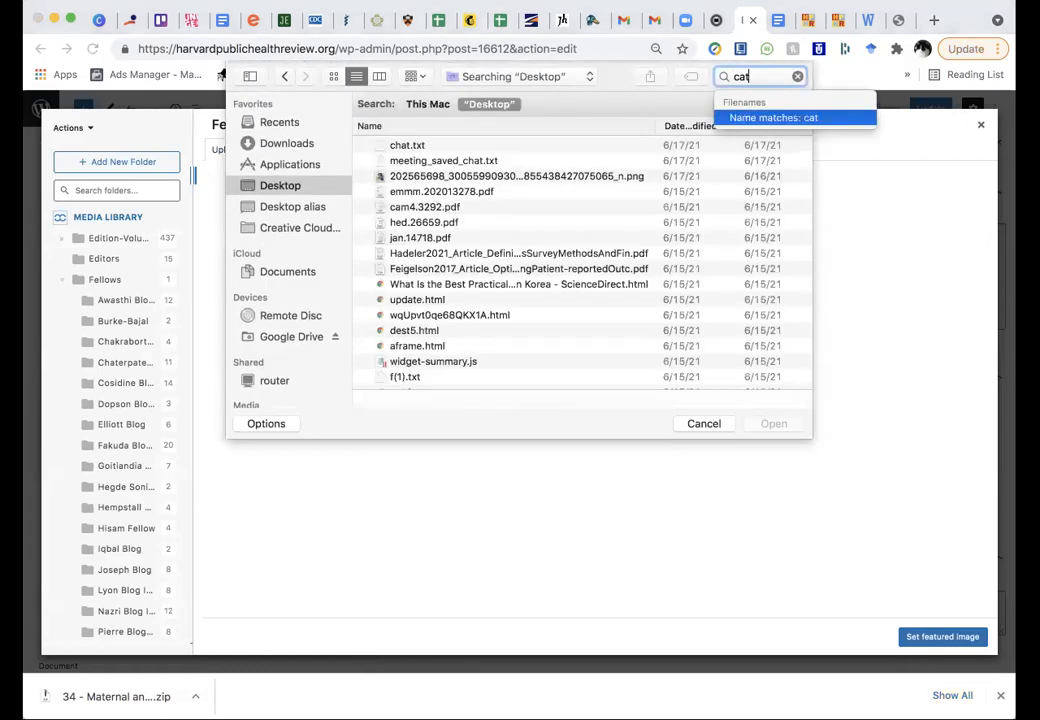
click(776, 116)
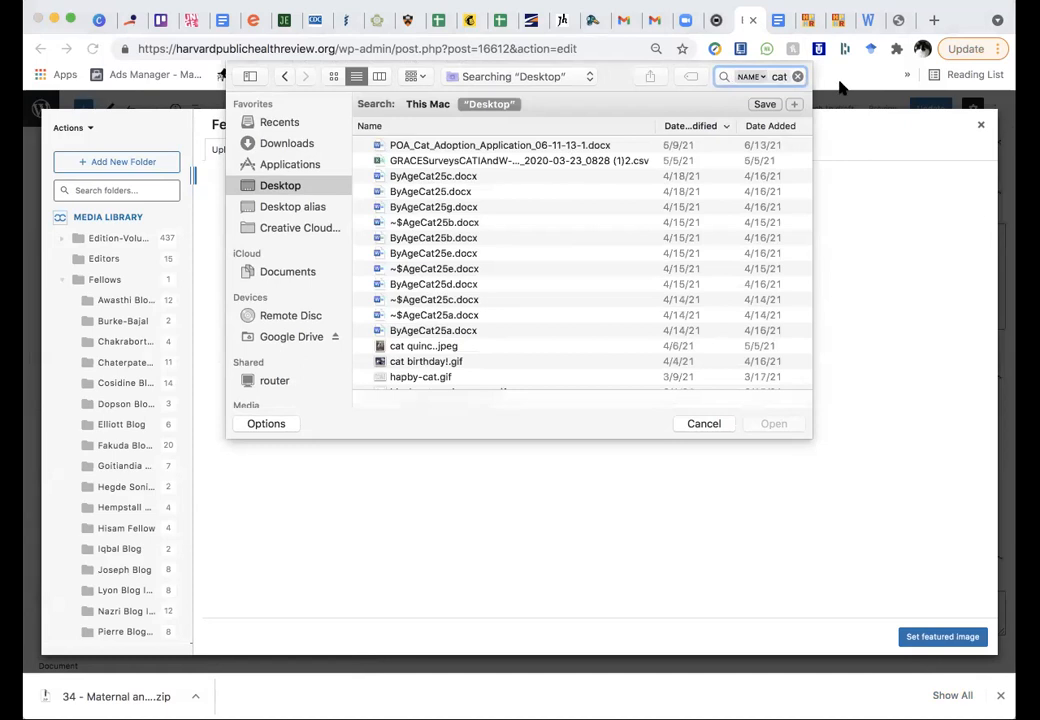
click(415, 346)
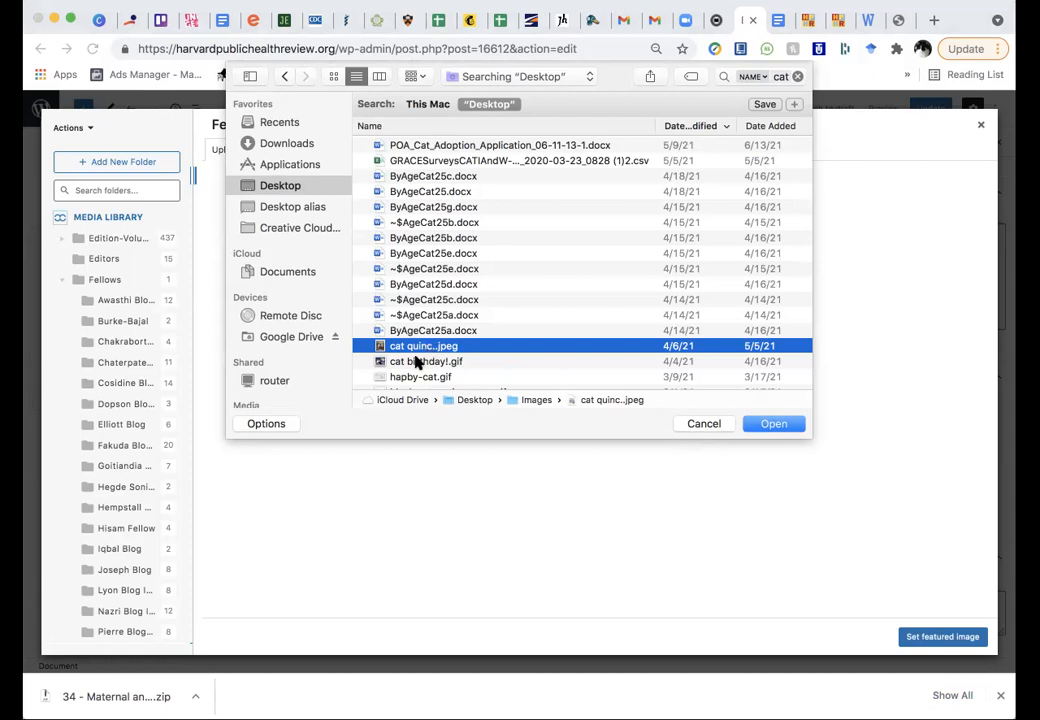
double_click(410, 347)
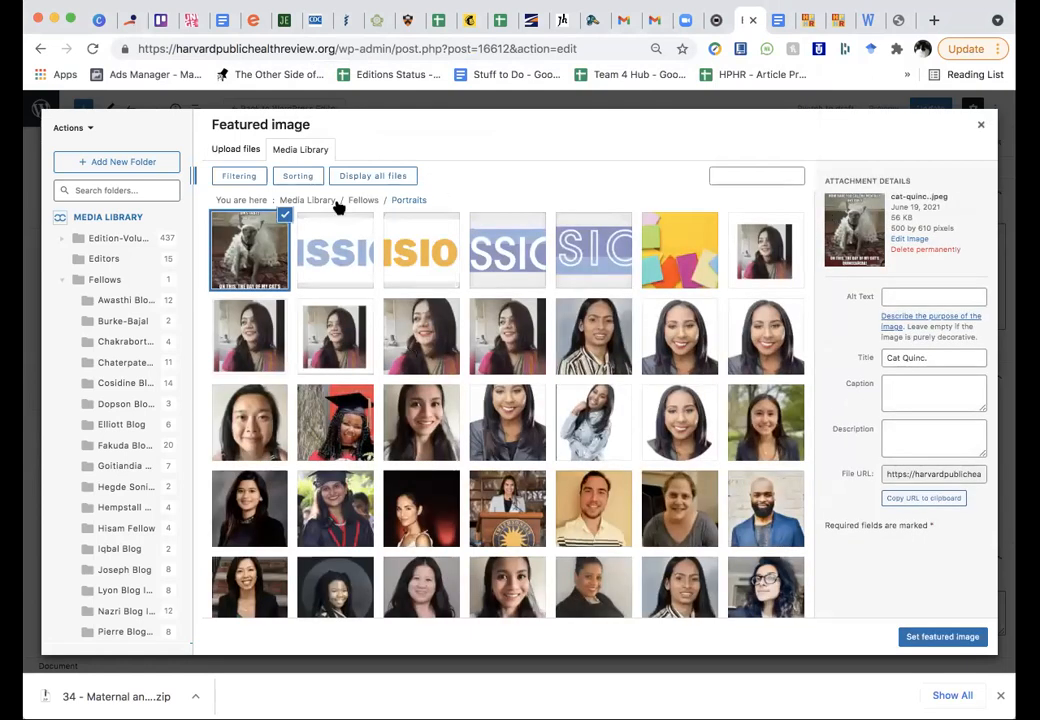
Step: Leave the featured image selection and copy the post title "34 – Title of New Article"
click(900, 297)
click(900, 297)
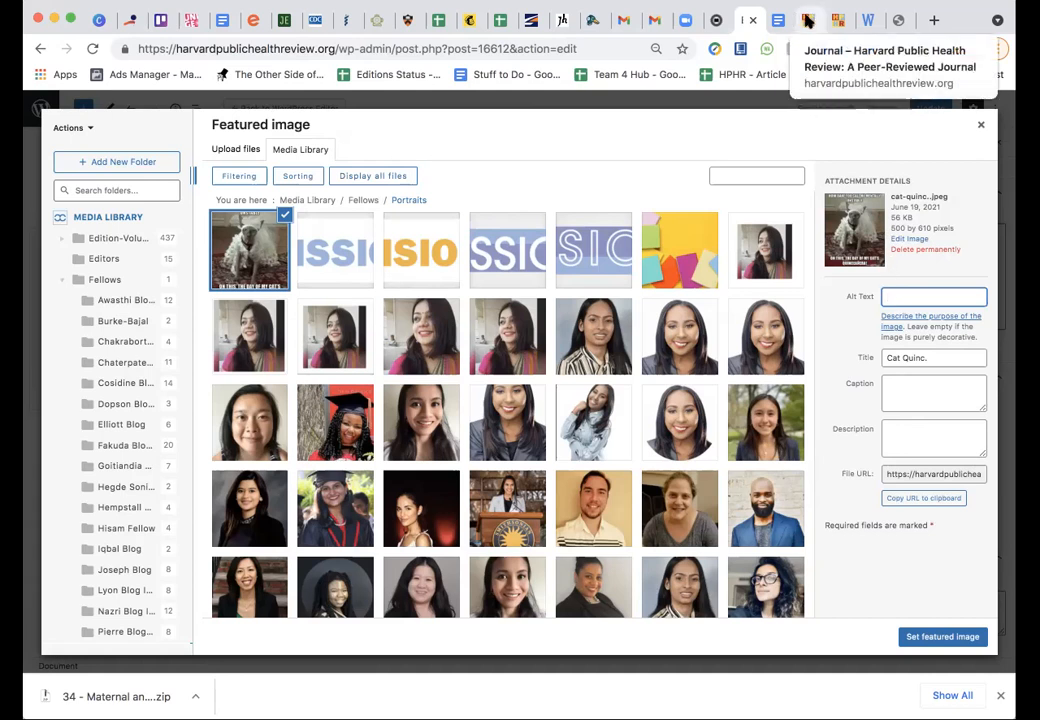
click(981, 126)
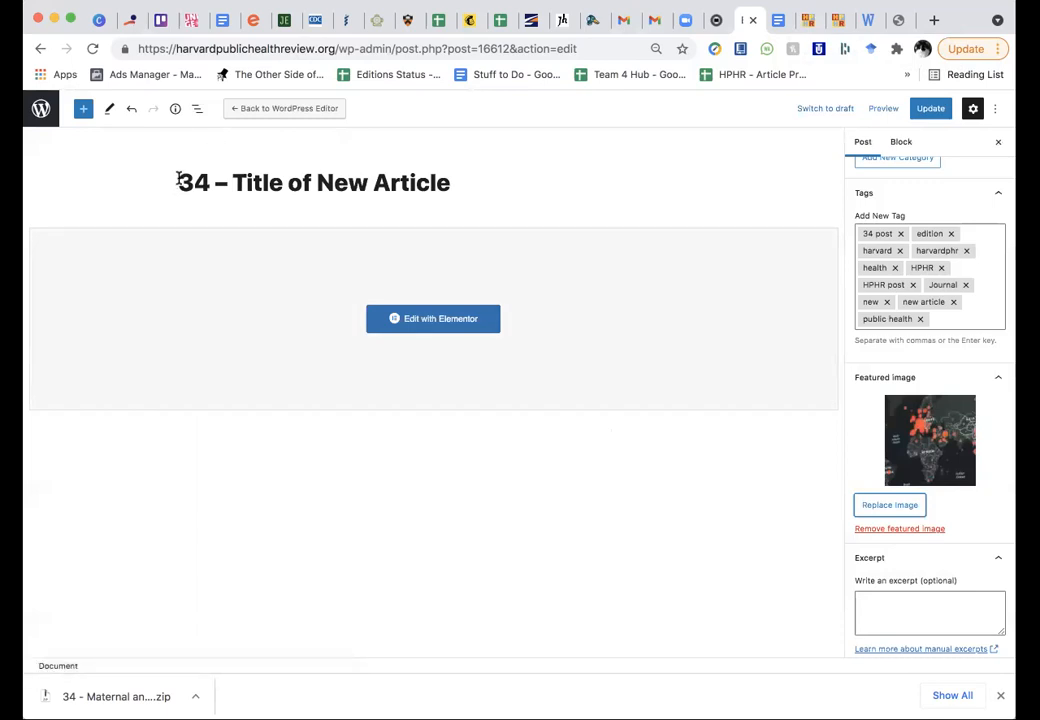
drag(178, 182, 450, 190)
key(super+c)
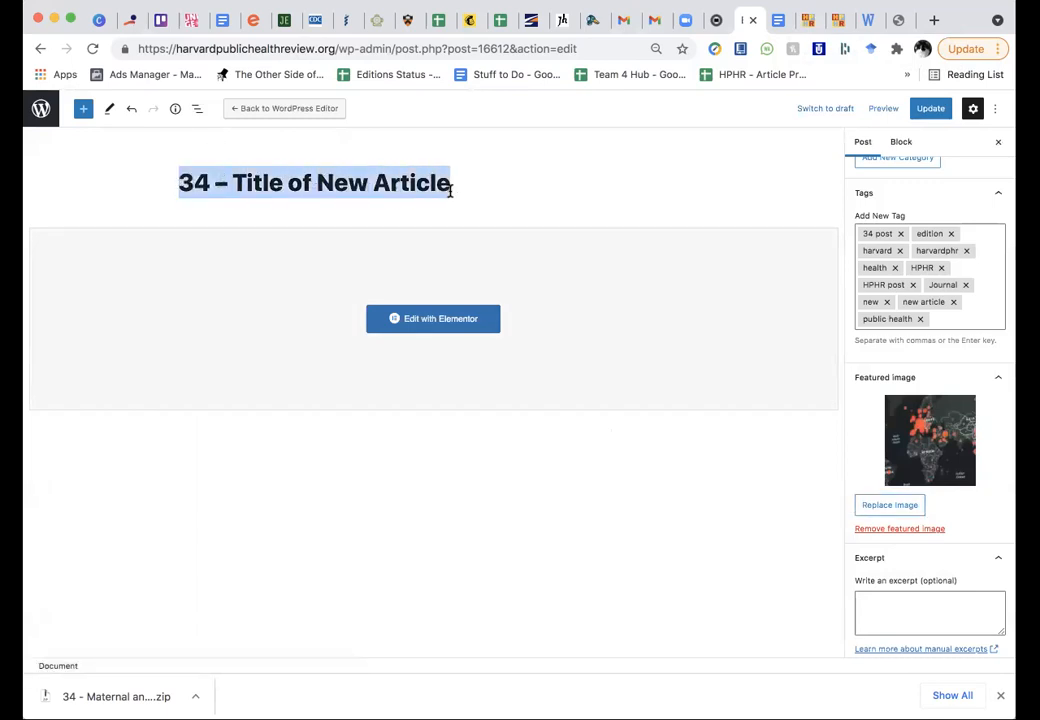
Step: Select the uploaded cat image as replacement and set its alt text and title to "34 – Title of New Article"
click(902, 514)
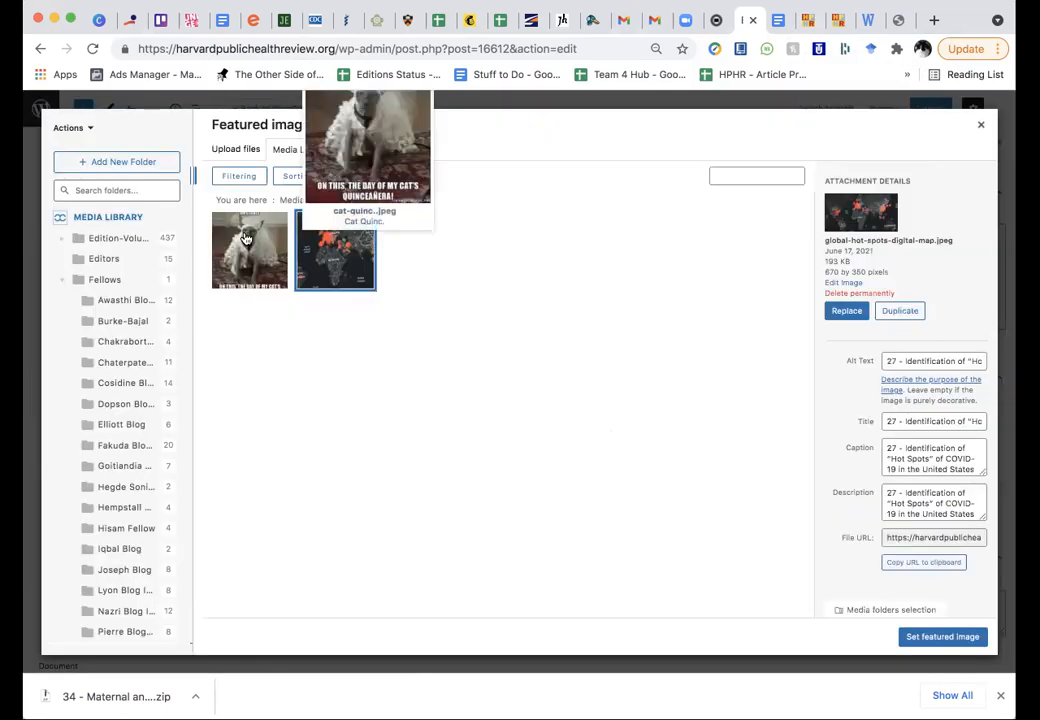
click(247, 237)
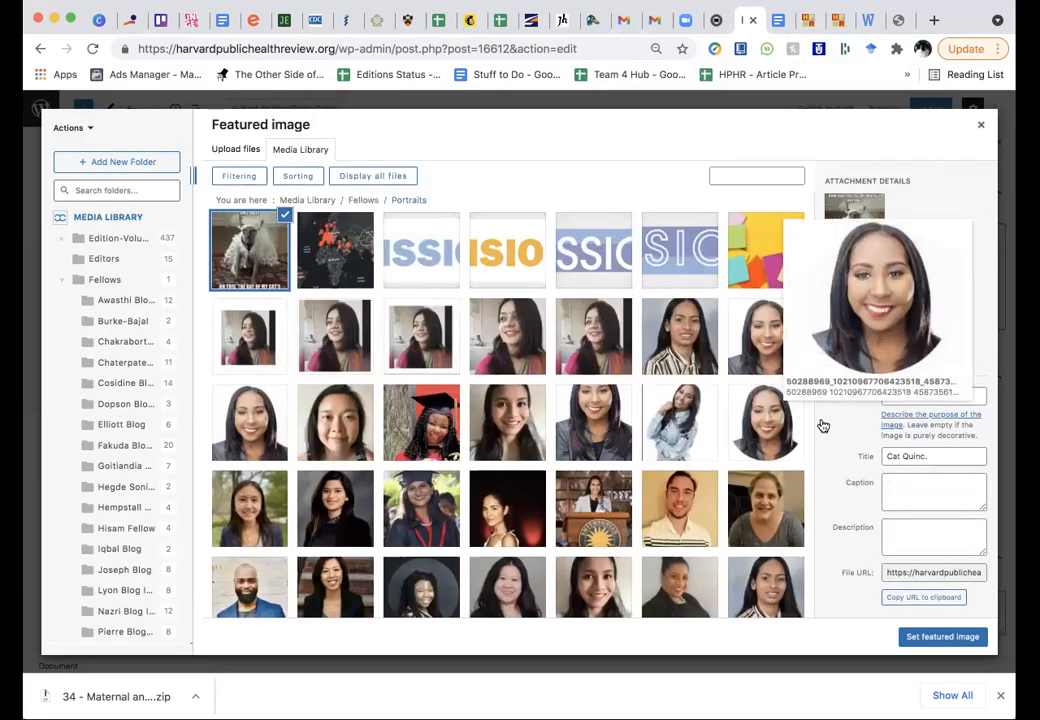
click(904, 395)
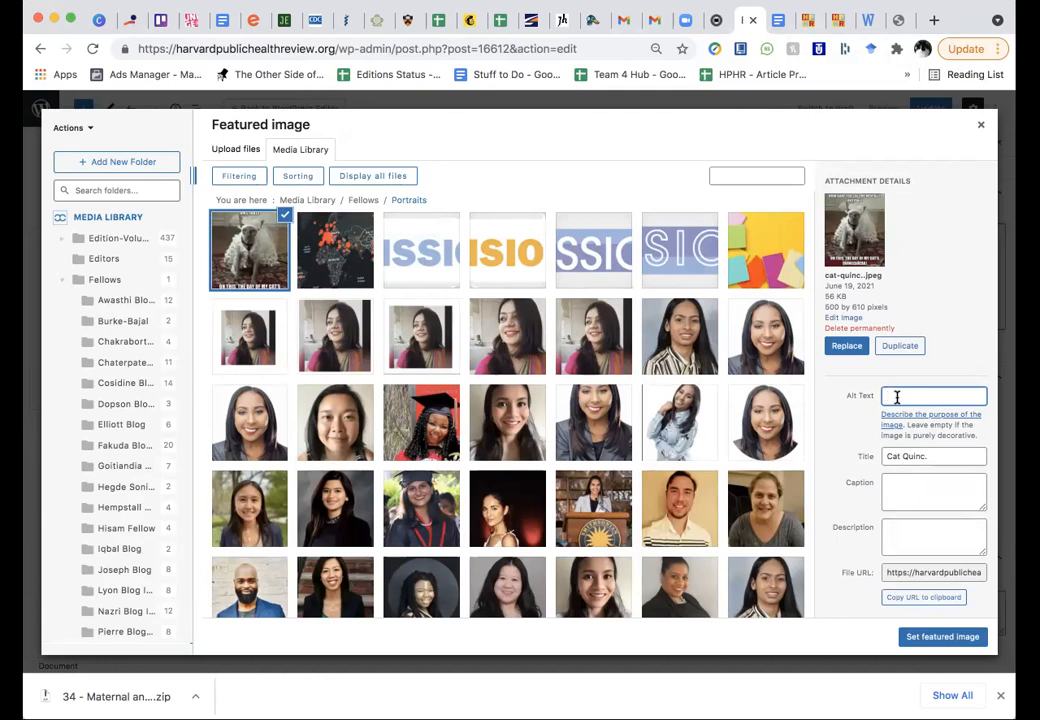
key(super+v)
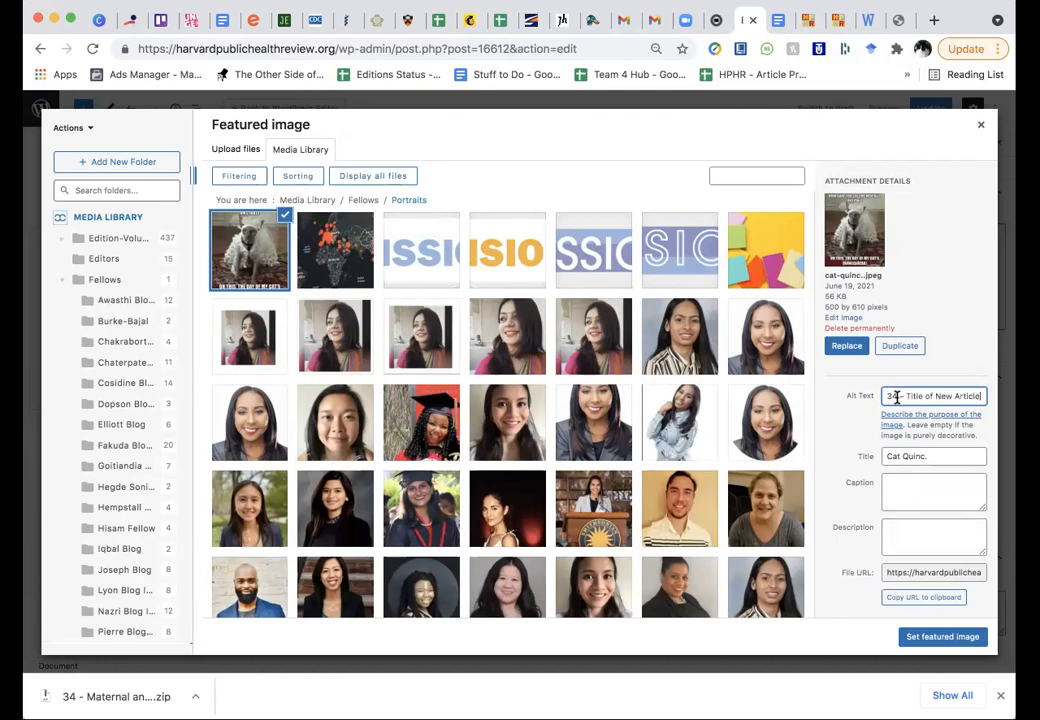
click(901, 455)
key(super+a)
key(super+v)
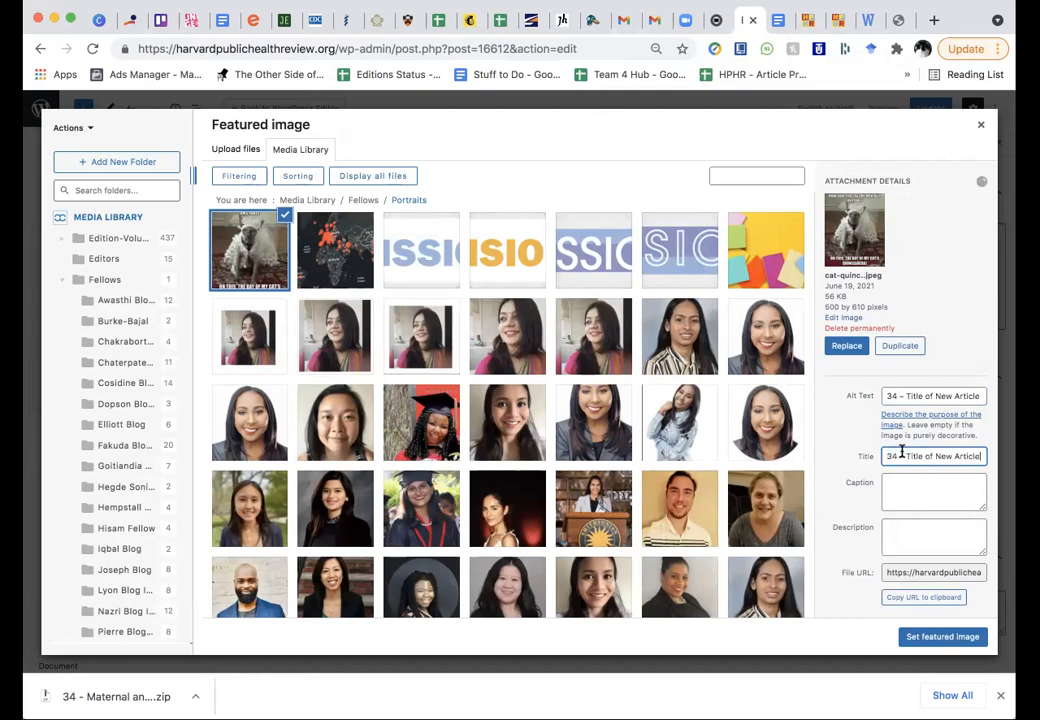
Step: Set the cat image's caption and description to "34 – Title of New Article" and apply it as the featured image
click(900, 492)
key(super+v)
click(900, 534)
key(super+v)
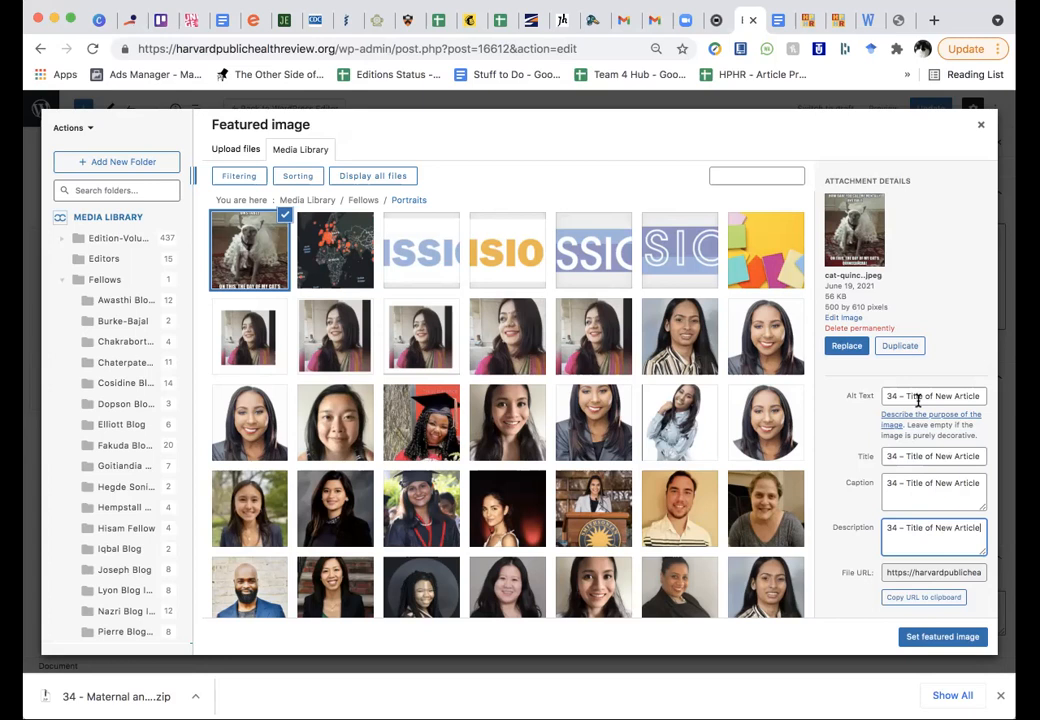
click(942, 637)
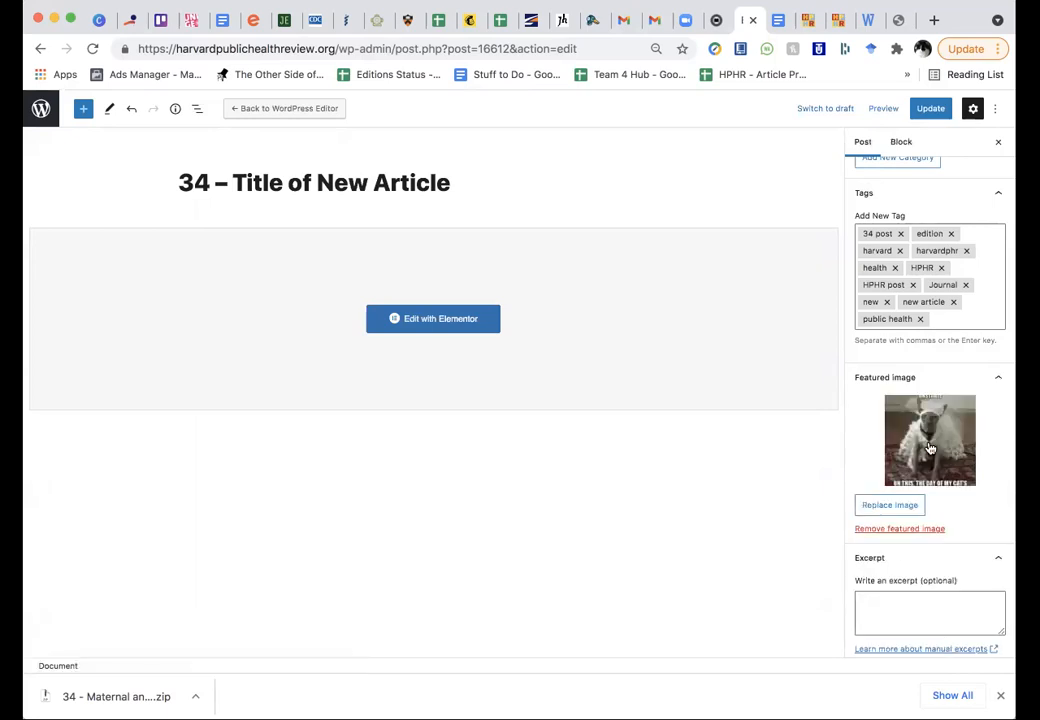
Step: Reopen the featured image library, collapse the Fellows folder, and view the details of the bearded man's photo at the library's top level
click(889, 505)
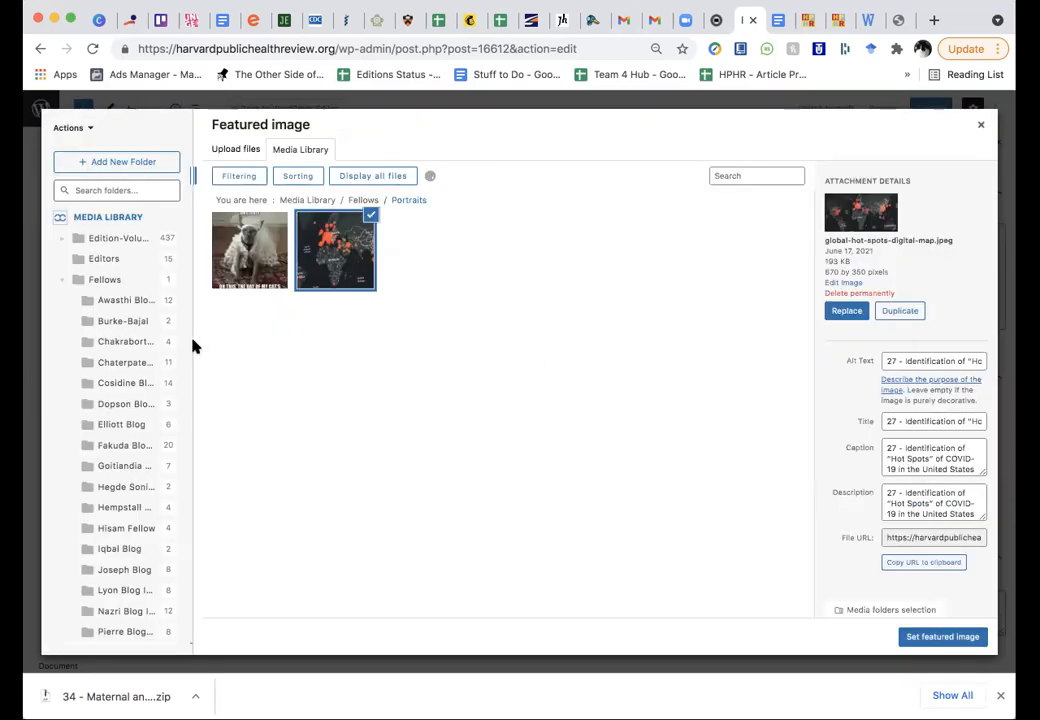
click(61, 282)
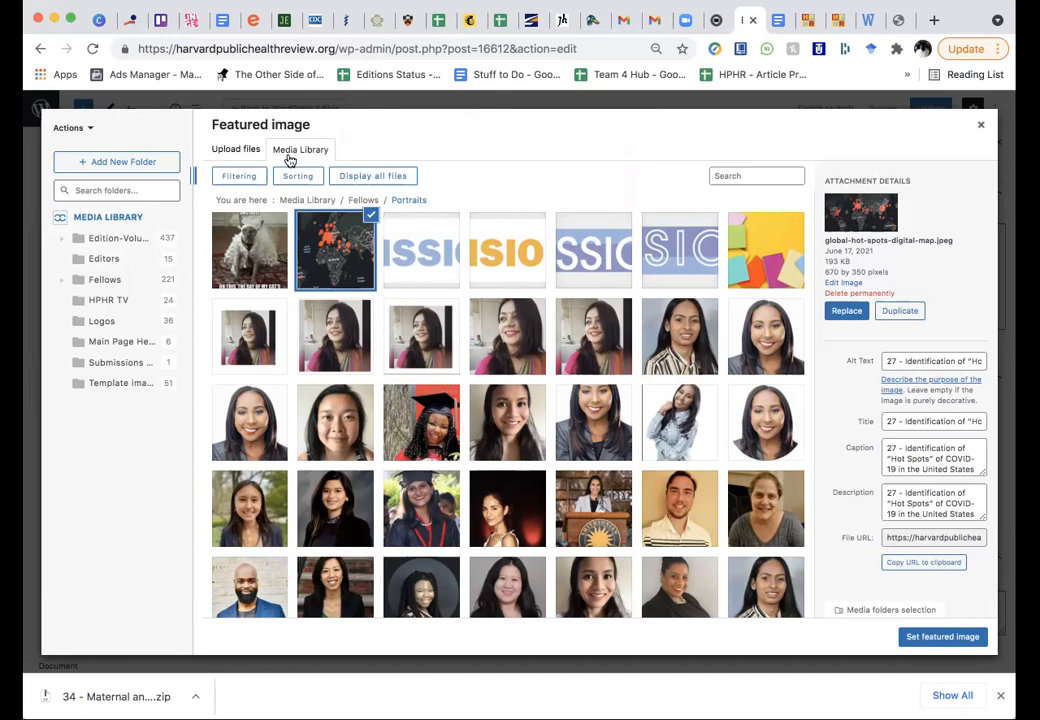
click(110, 217)
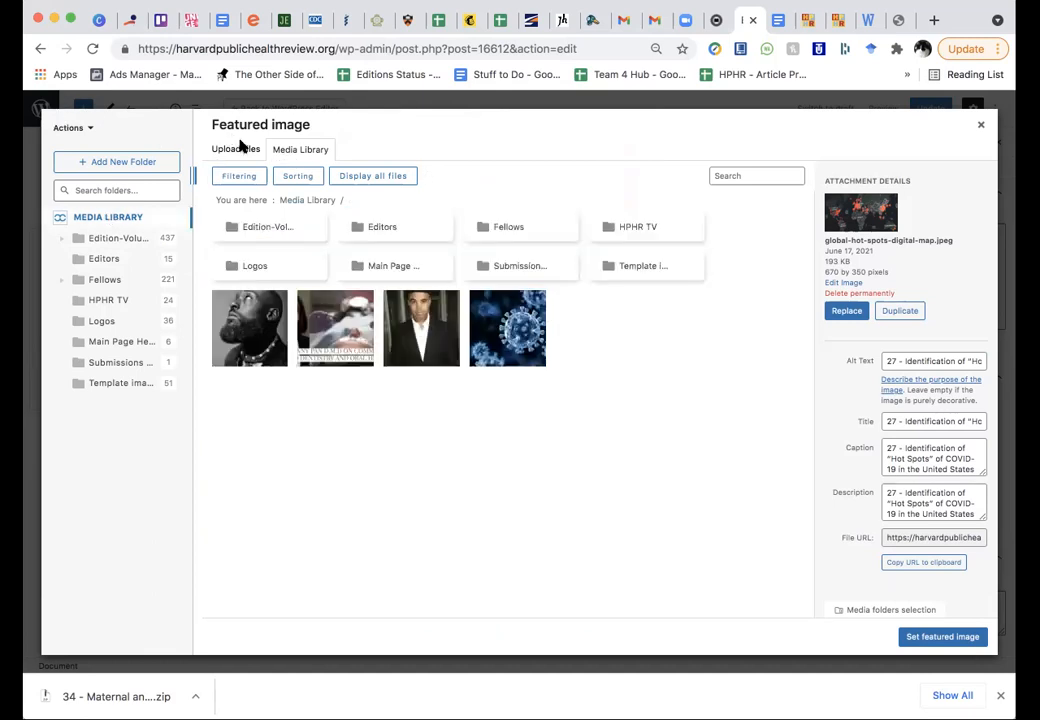
mouse_move(265, 340)
click(238, 331)
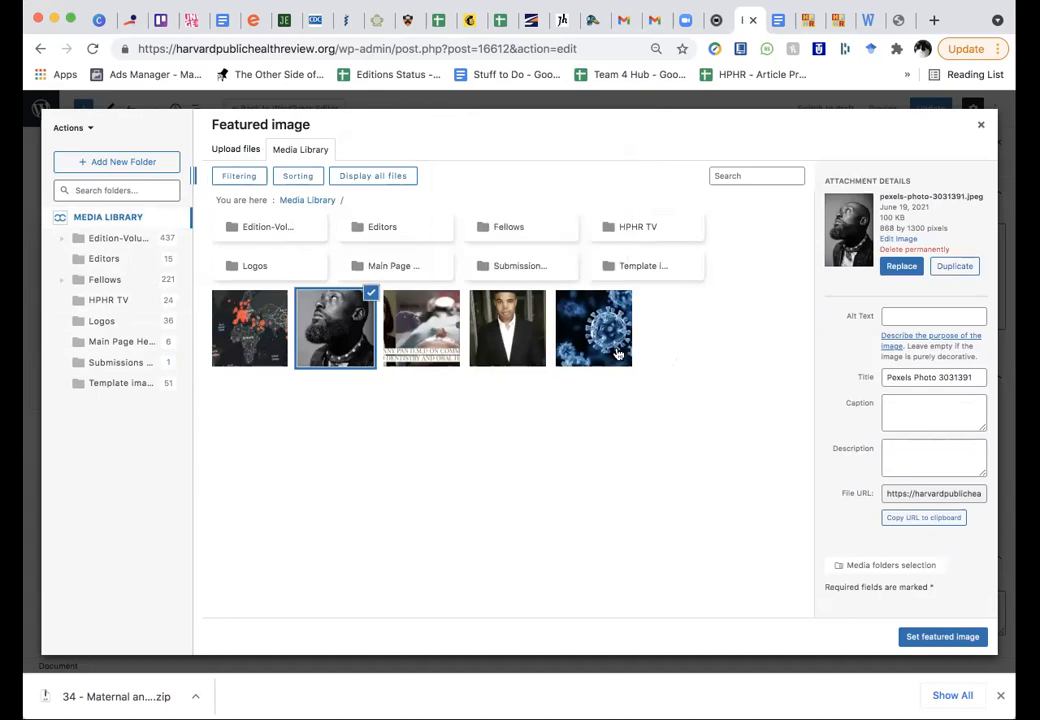
click(931, 493)
mouse_move(405, 328)
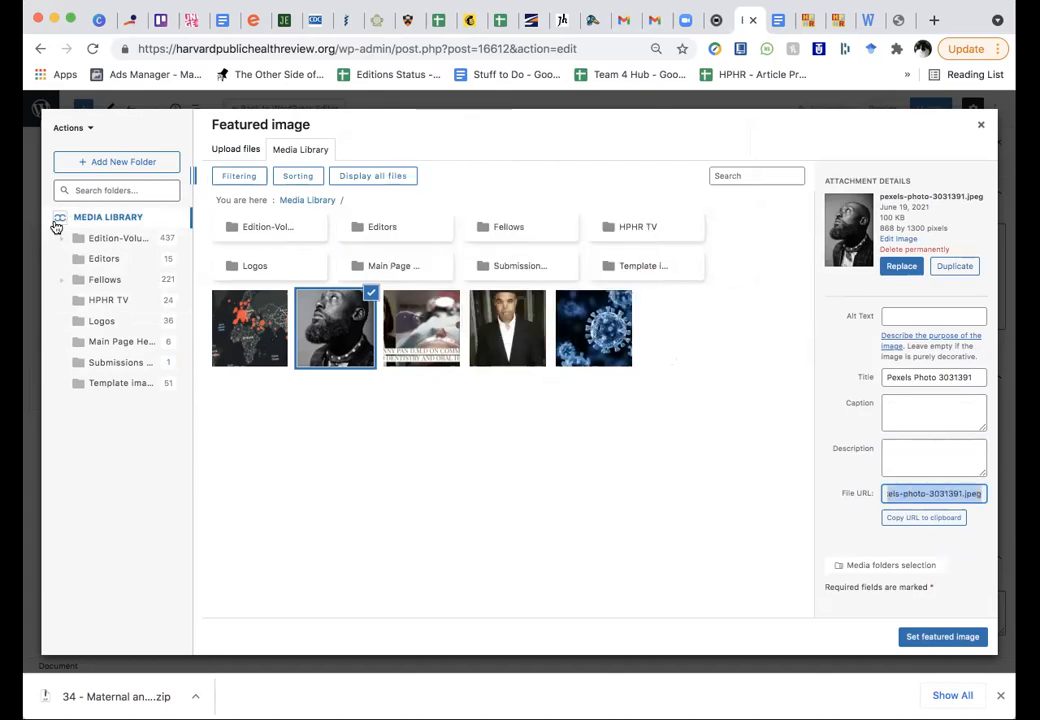
Step: Move global-hot-spots-digital-map.jpeg into folder 27 under the edition volumes folder and leave the media library
click(60, 238)
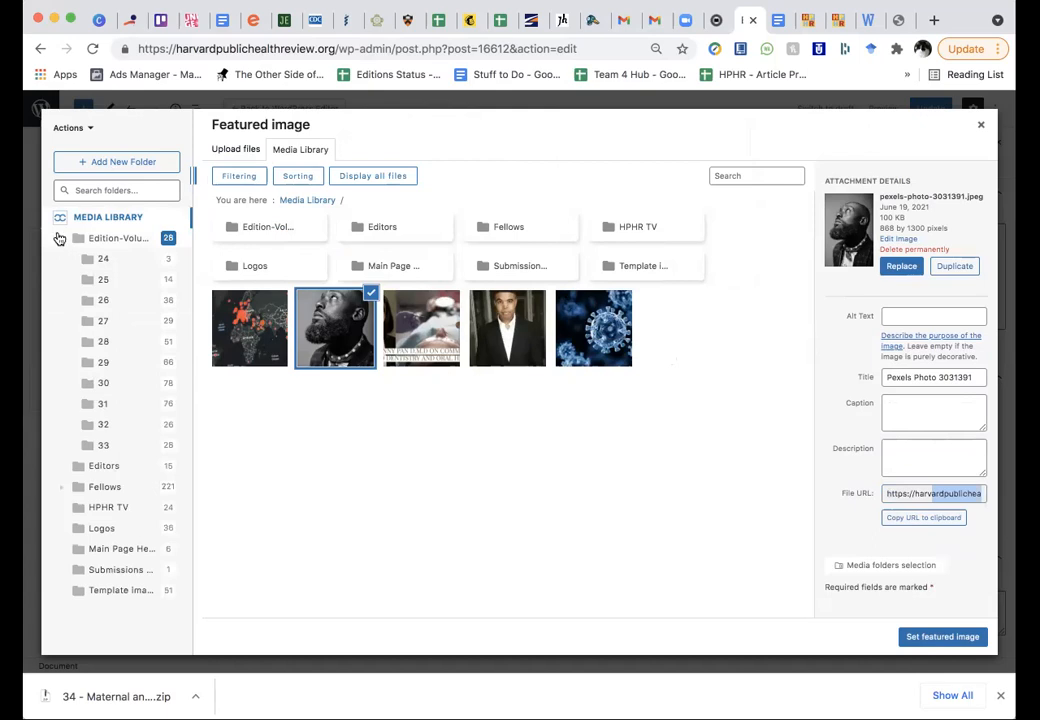
mouse_move(320, 350)
drag(290, 352, 314, 309)
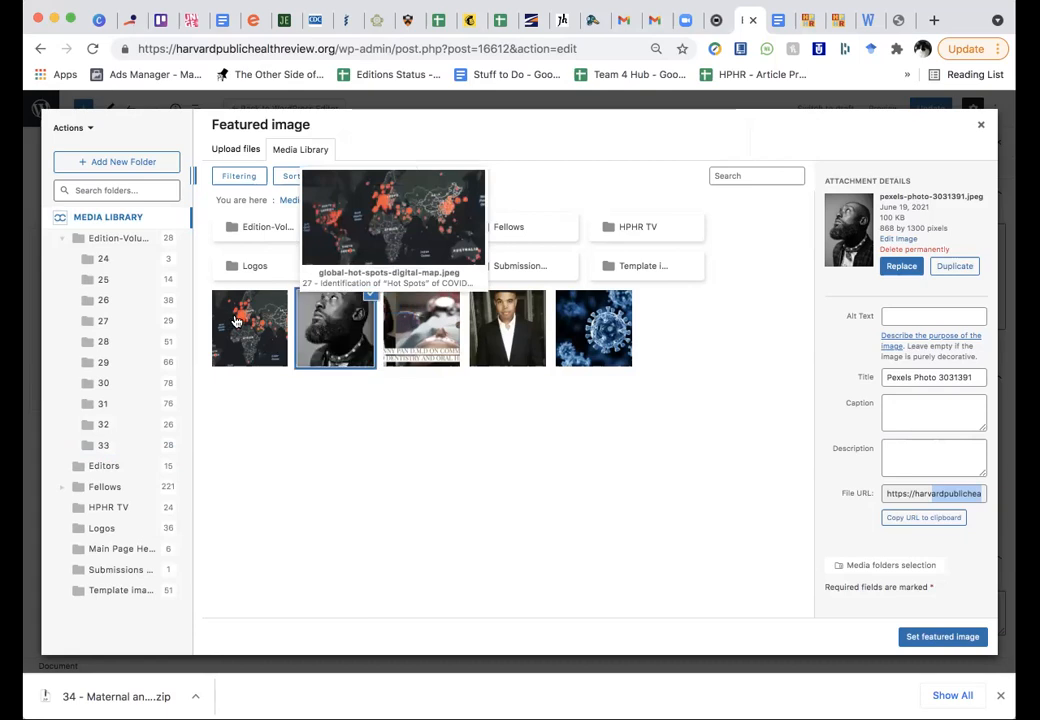
click(240, 322)
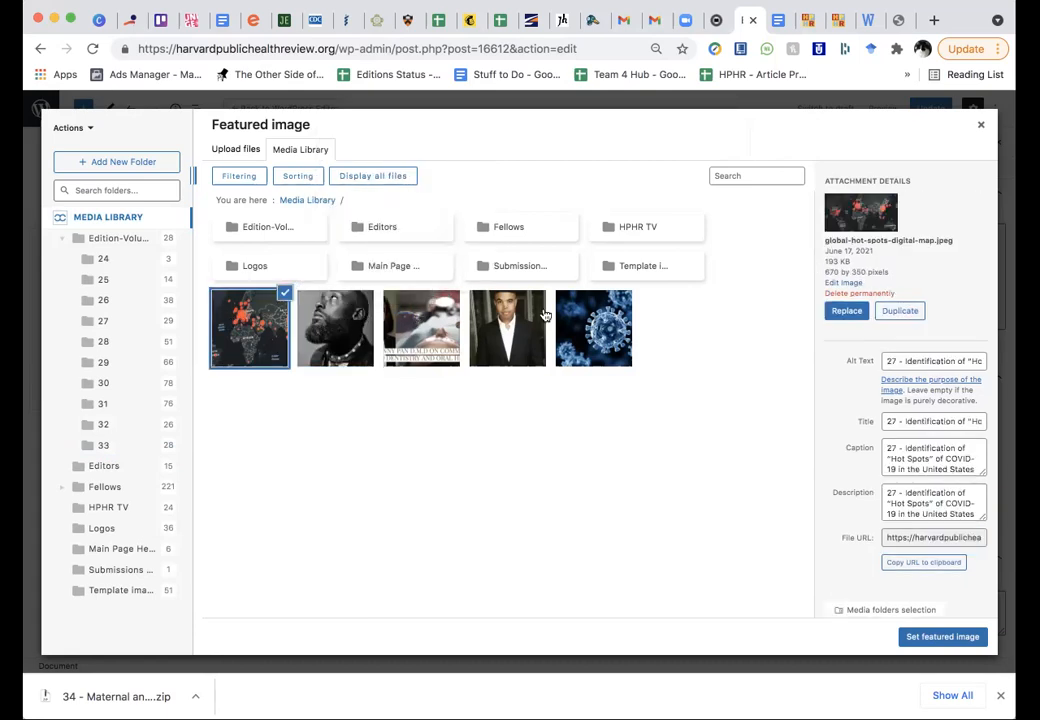
mouse_move(245, 325)
drag(245, 325, 115, 324)
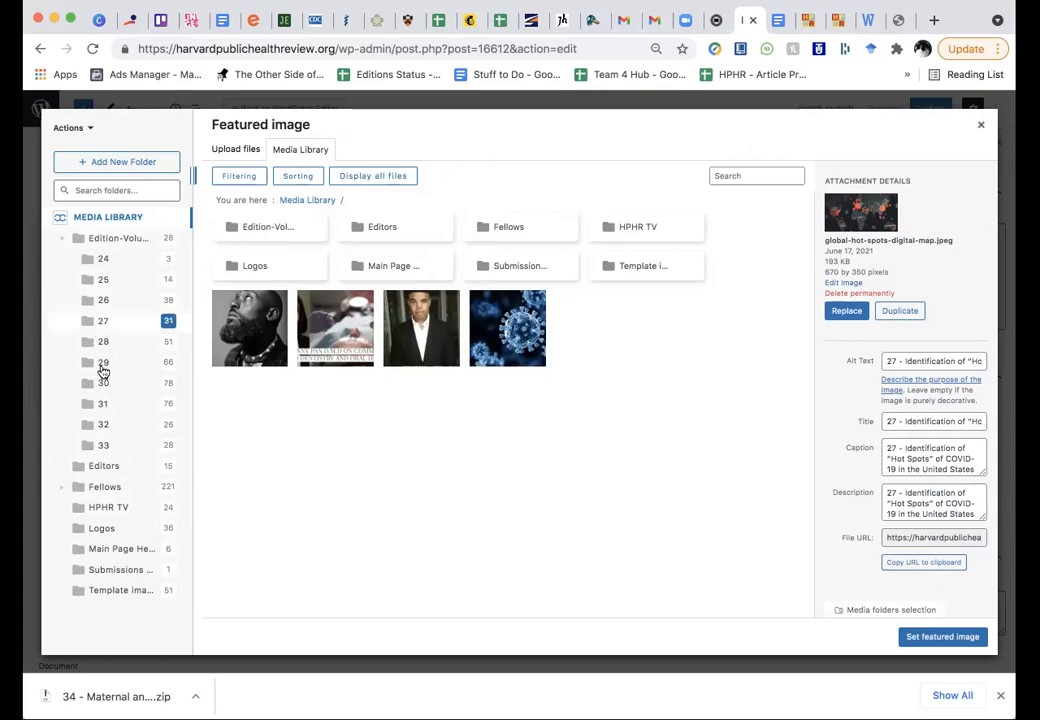
mouse_move(267, 355)
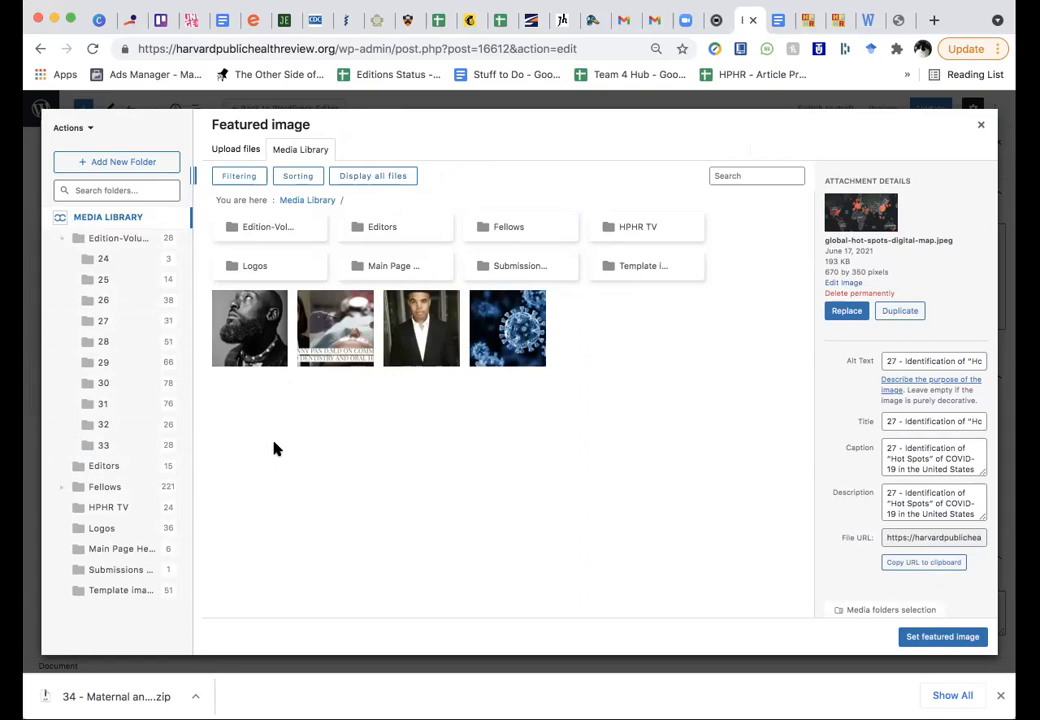
click(980, 126)
Step: Examine the post's excerpt field and the edition excerpts on the public journal page, check the Edition 31 page, and return to the post
scroll(895, 520, down, 3)
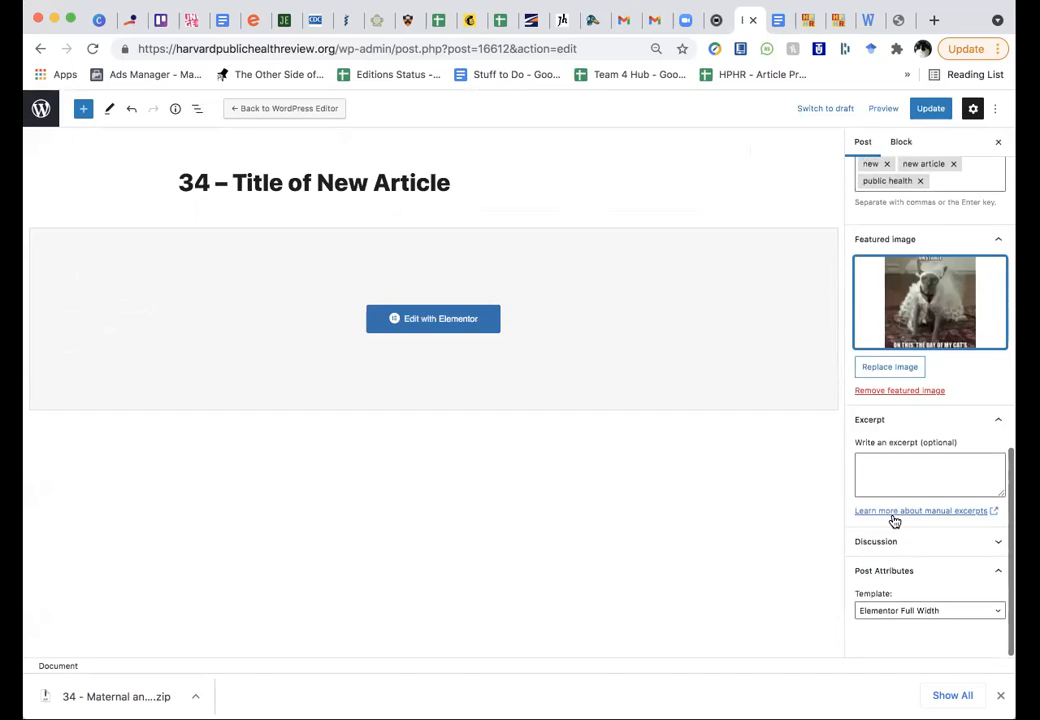
click(892, 460)
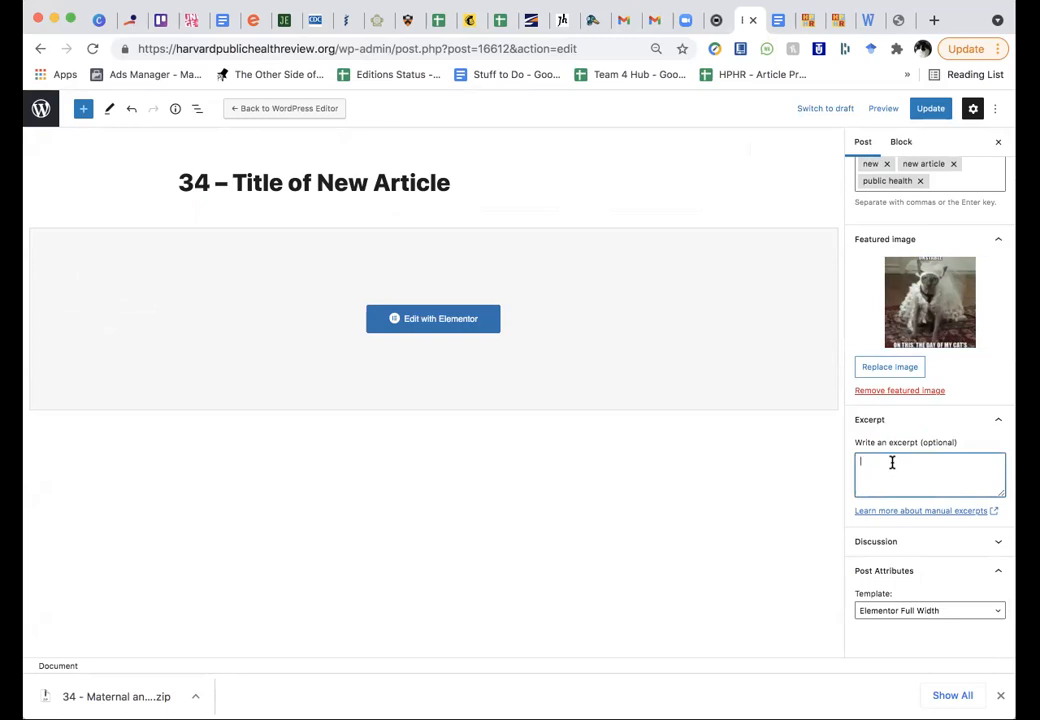
click(808, 20)
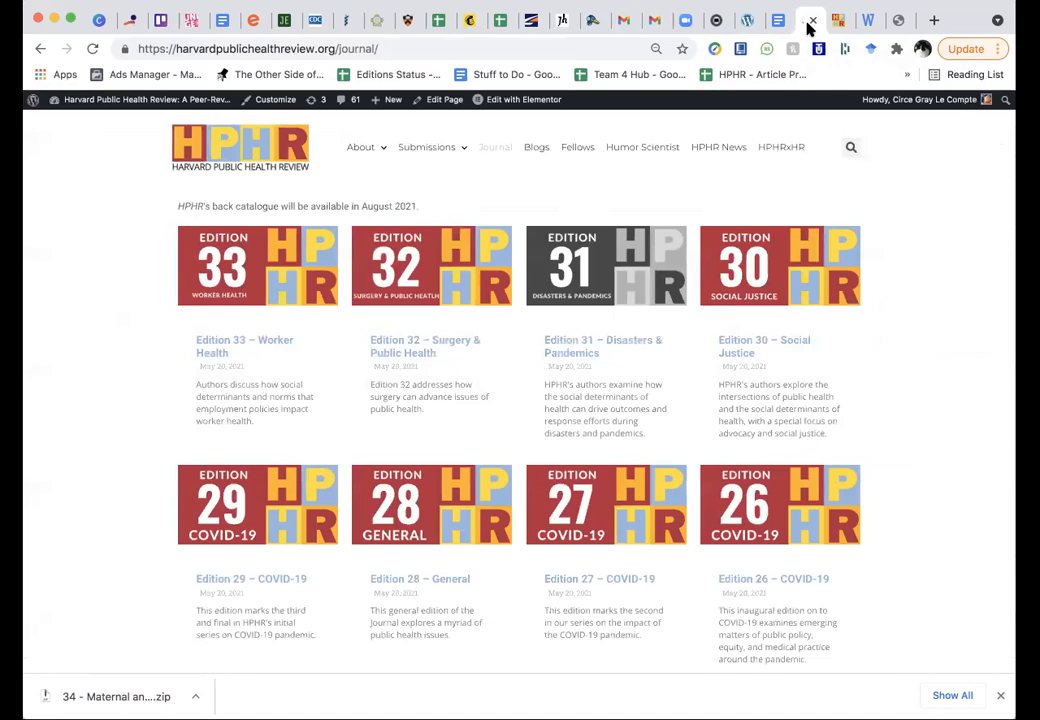
triple_click(388, 396)
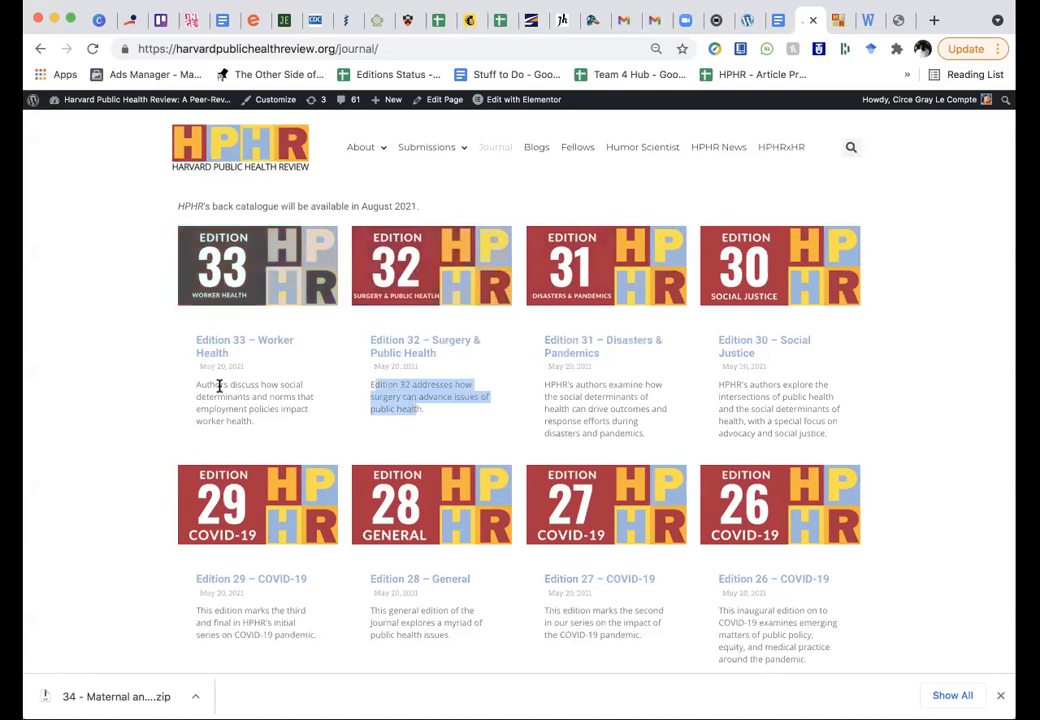
drag(196, 384, 272, 428)
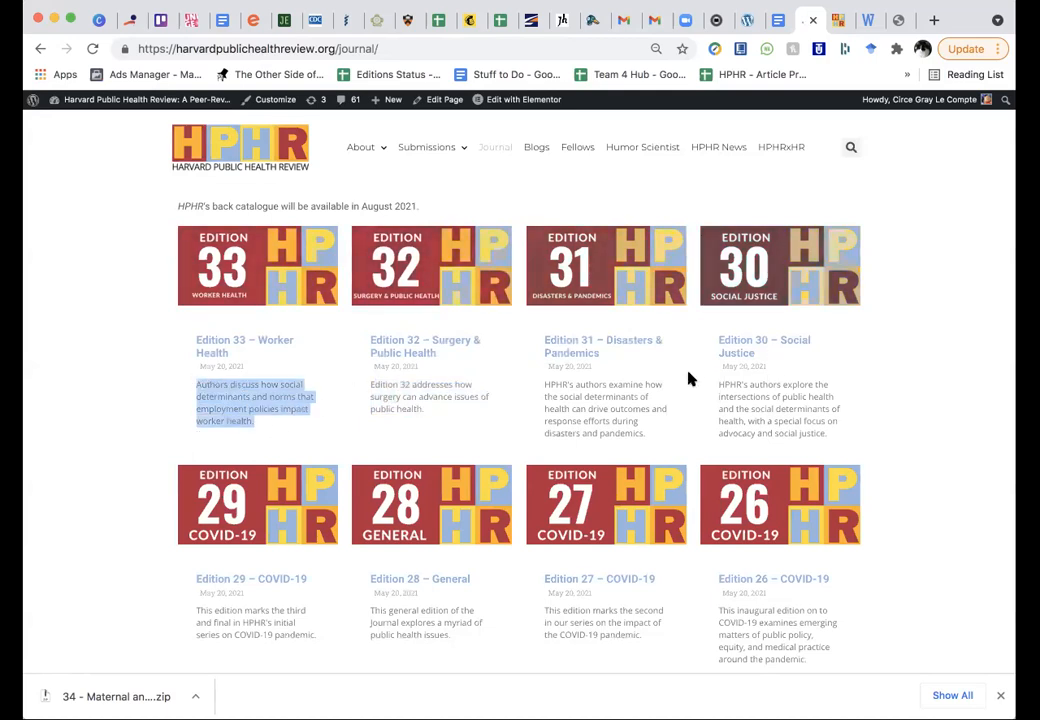
scroll(690, 379, up, 1)
scroll(690, 379, down, 2)
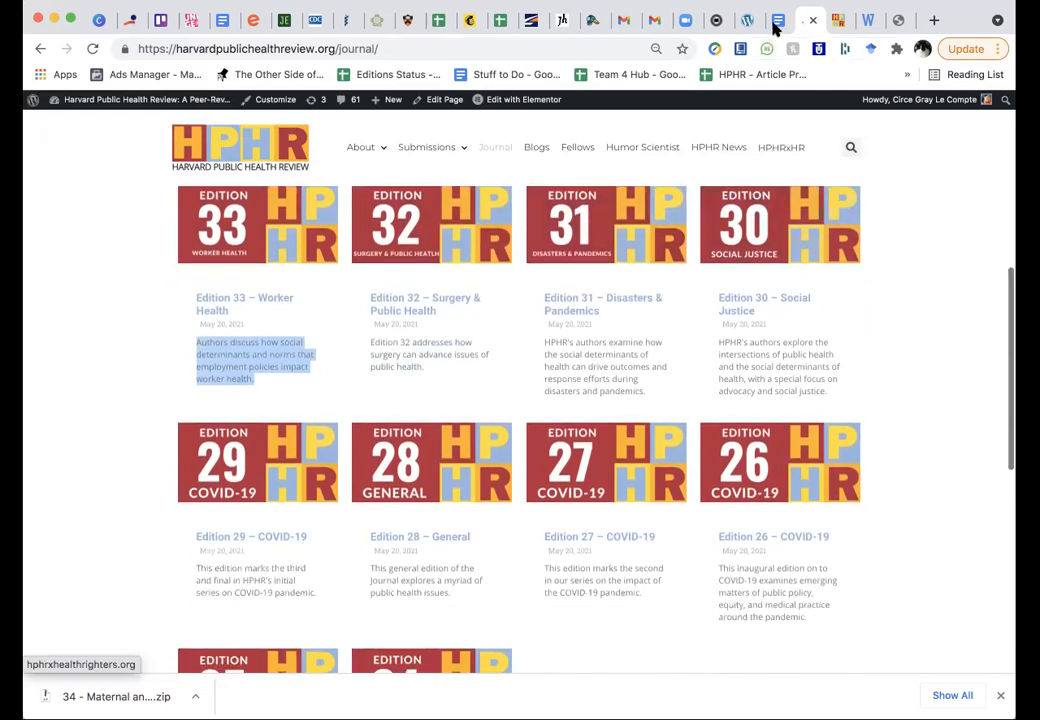
click(840, 20)
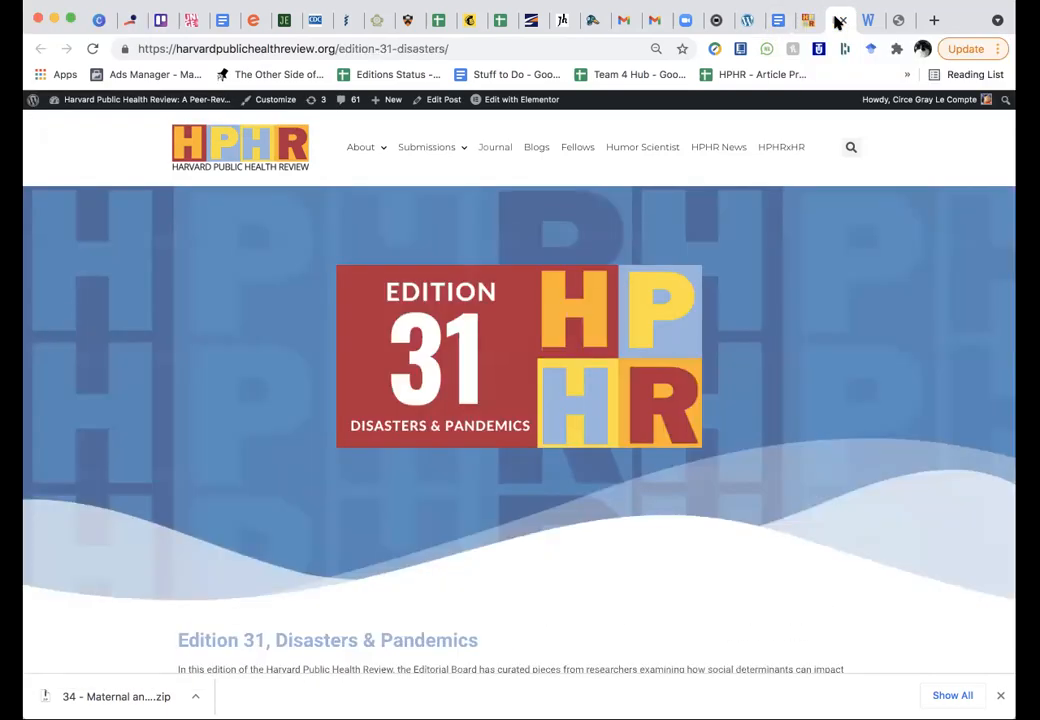
click(750, 20)
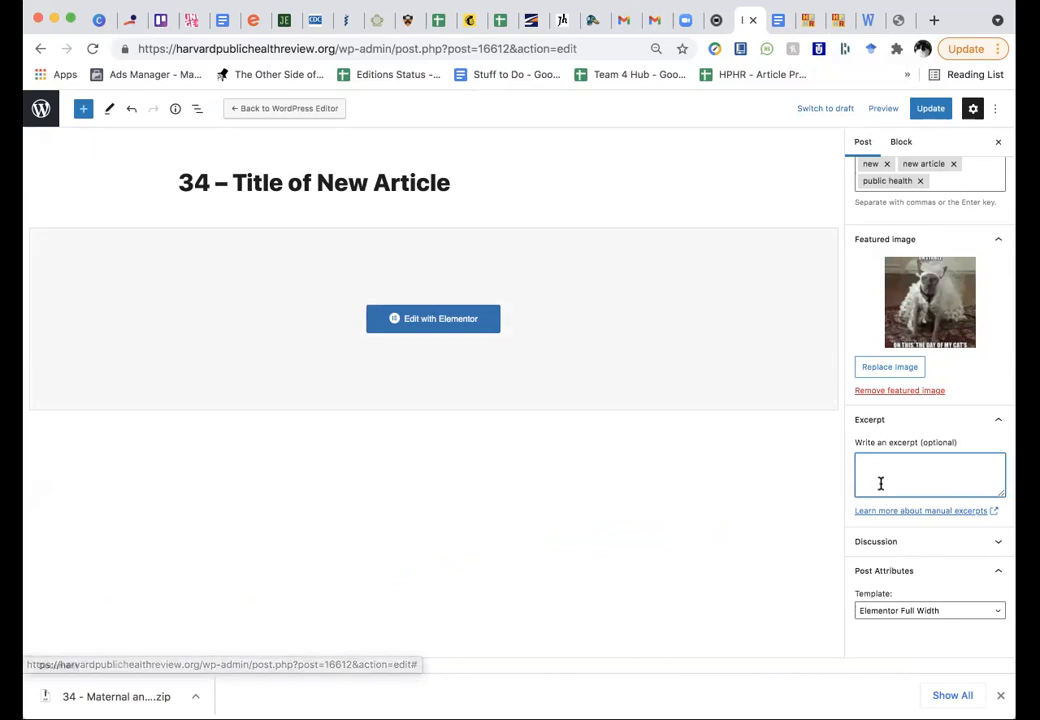
Step: Set the post's template to Default template and update the post
click(917, 612)
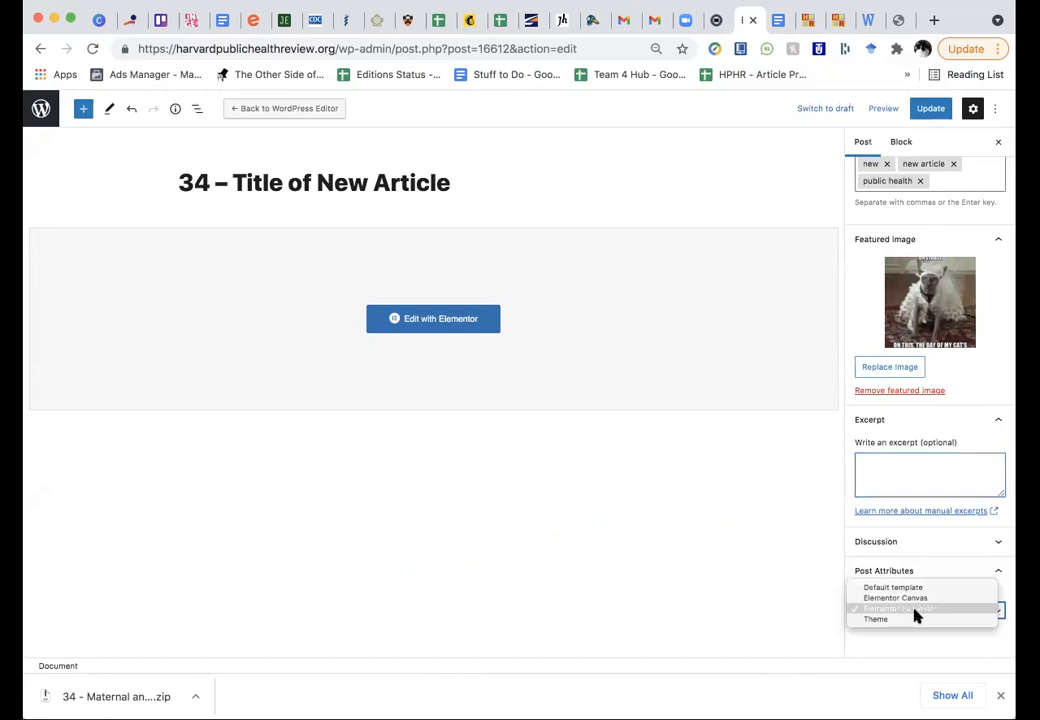
click(914, 609)
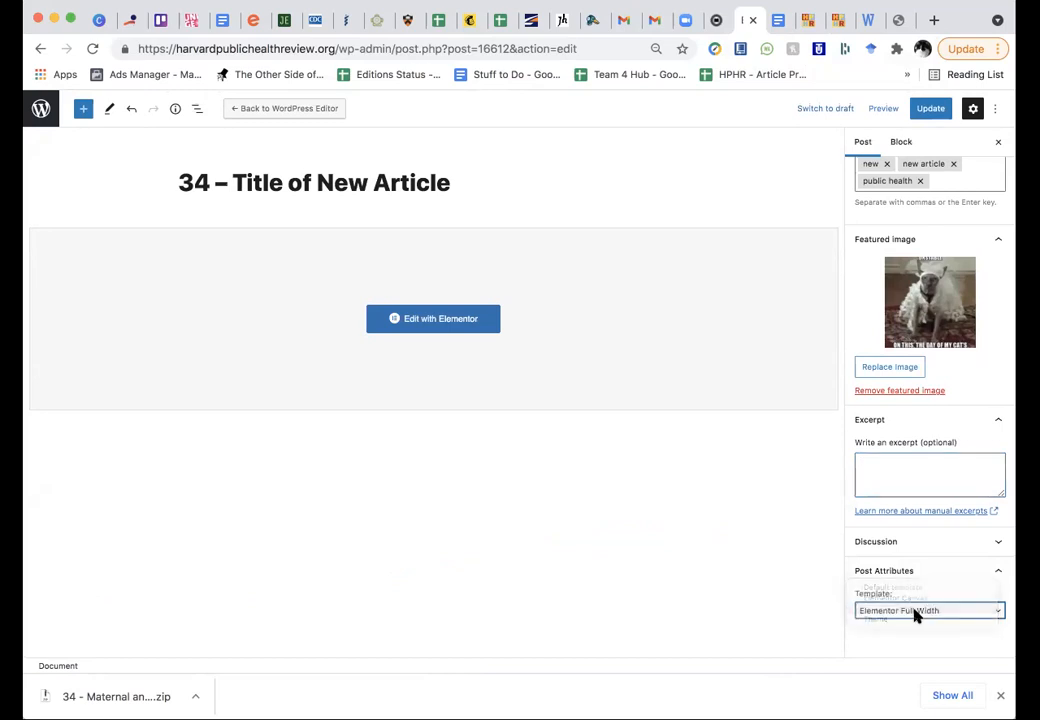
click(930, 109)
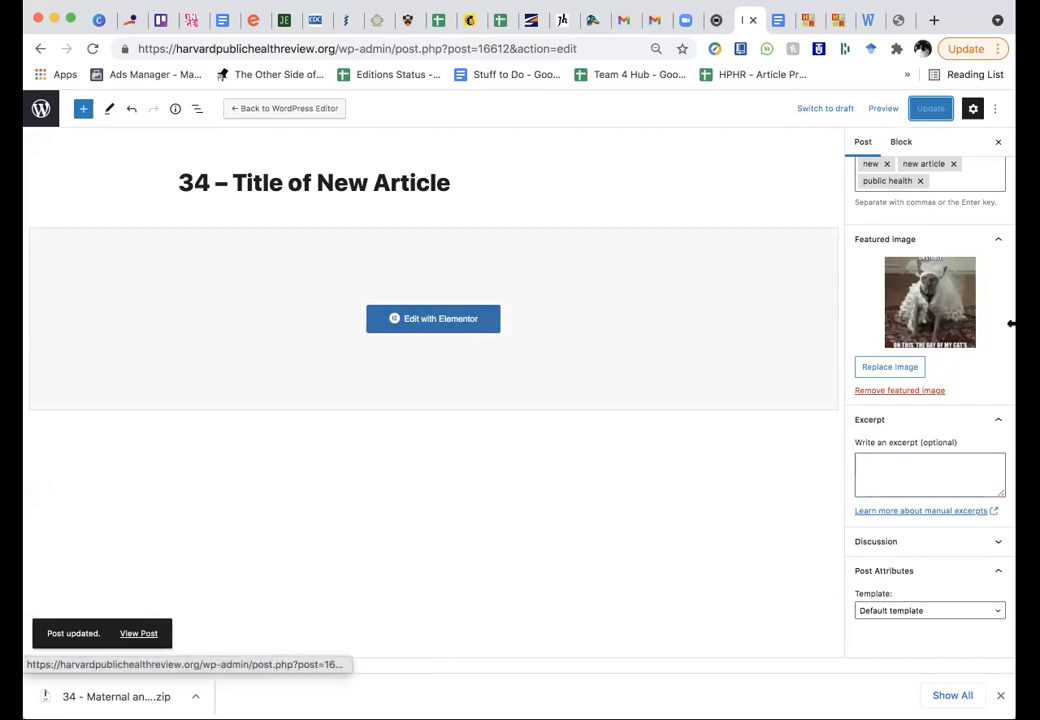
Step: Open the post in the Elementor editor and set its page layout to Elementor Full Width in the post settings
click(431, 320)
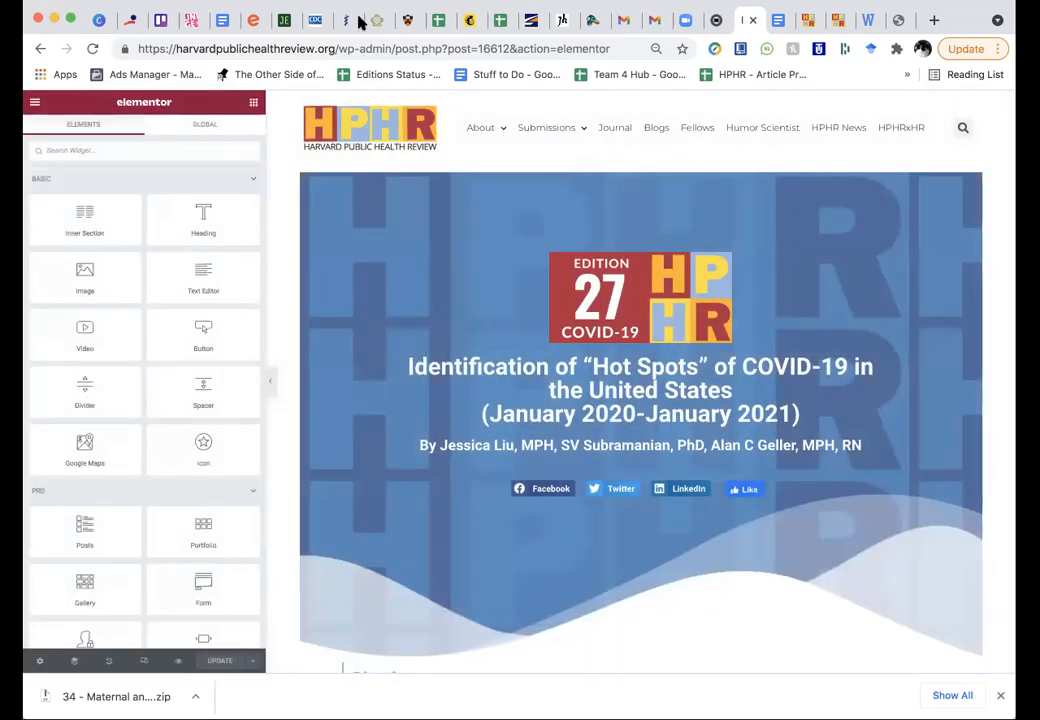
click(352, 50)
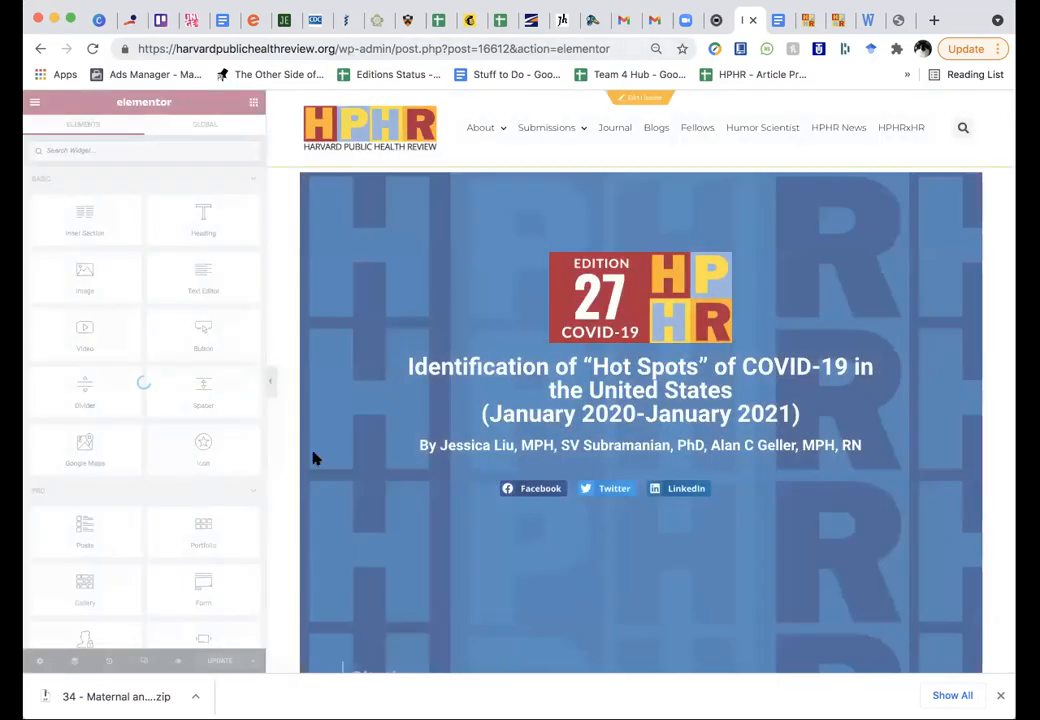
click(37, 667)
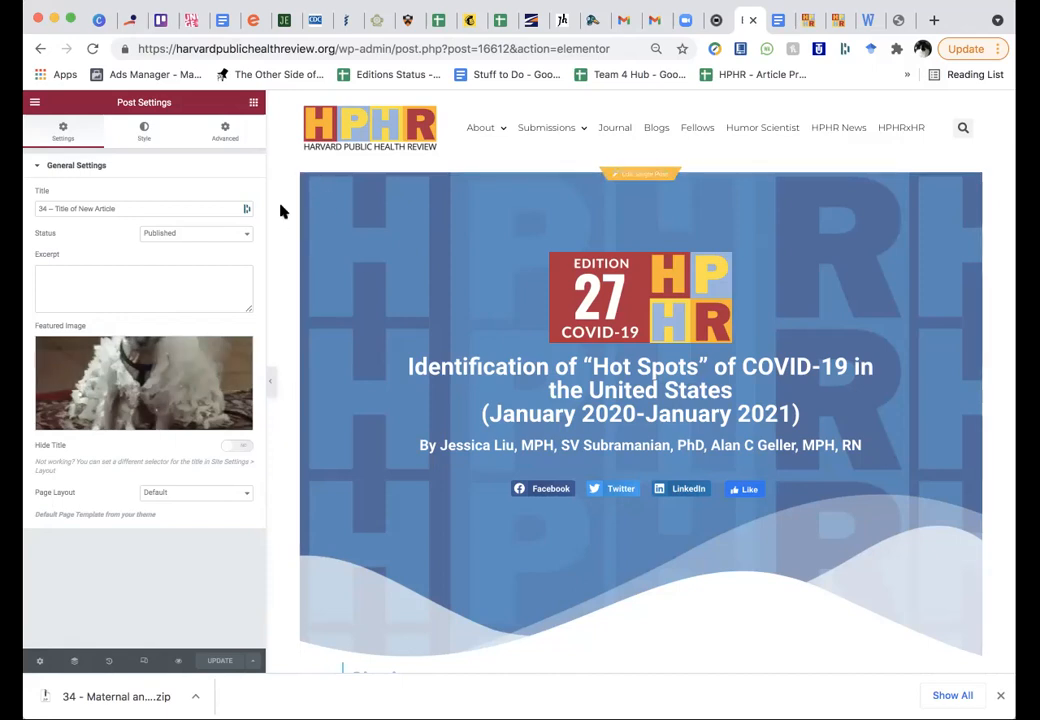
click(202, 493)
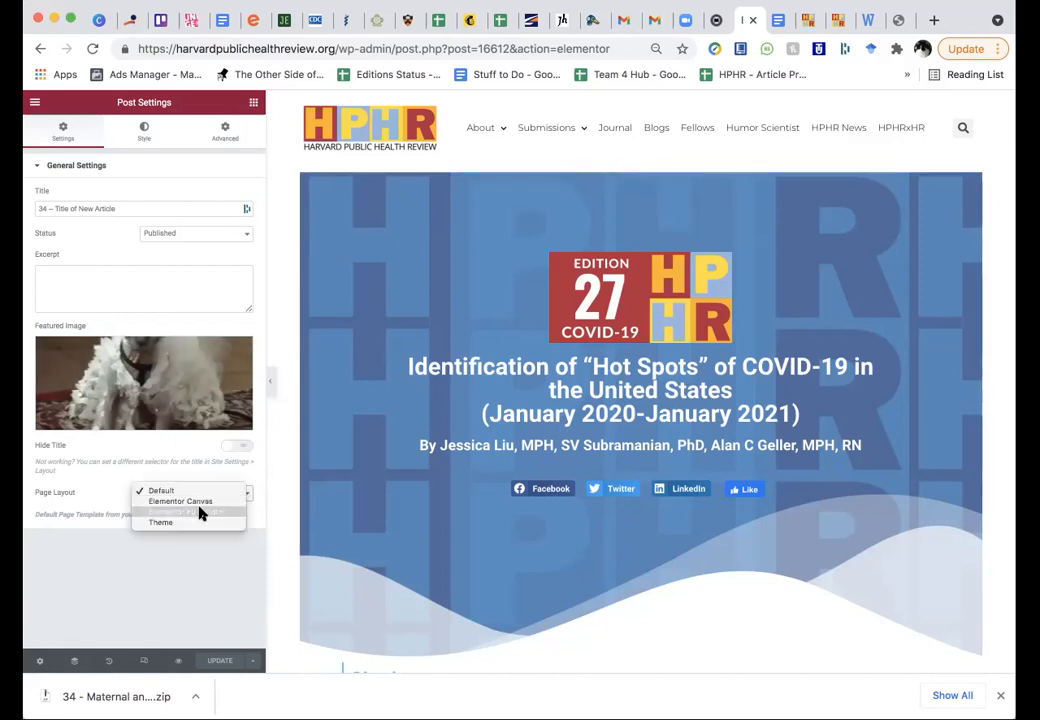
click(200, 513)
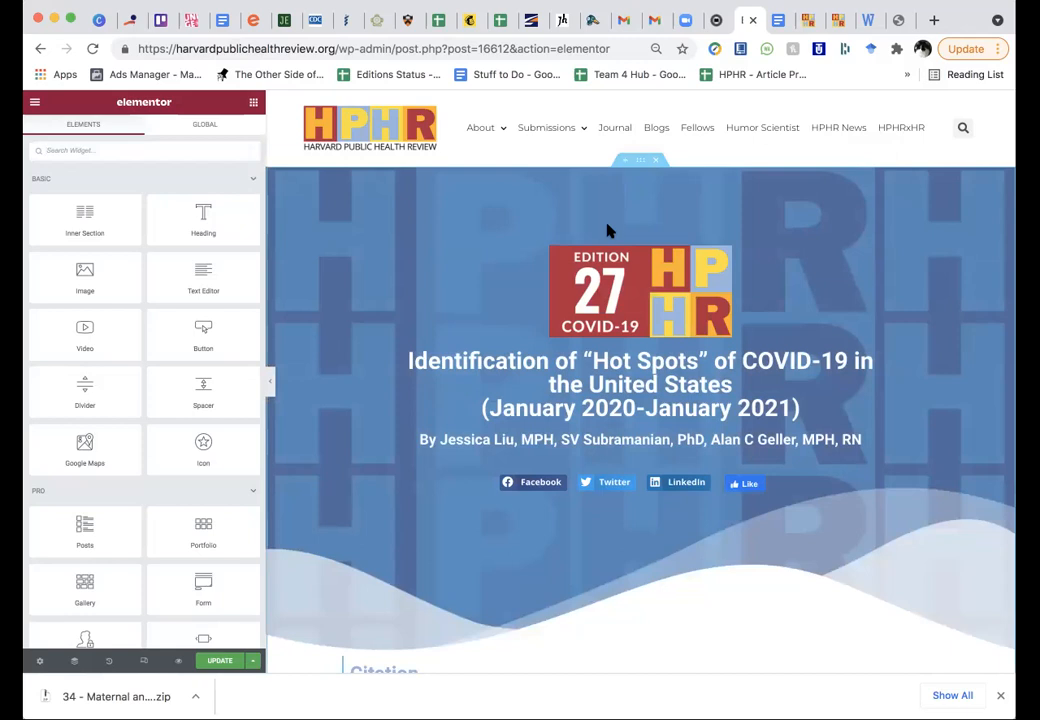
Step: Start replacing the header's Edition 27 image and browse the Edition-Volume Featured Images folder in the media library
scroll(607, 232, down, 1)
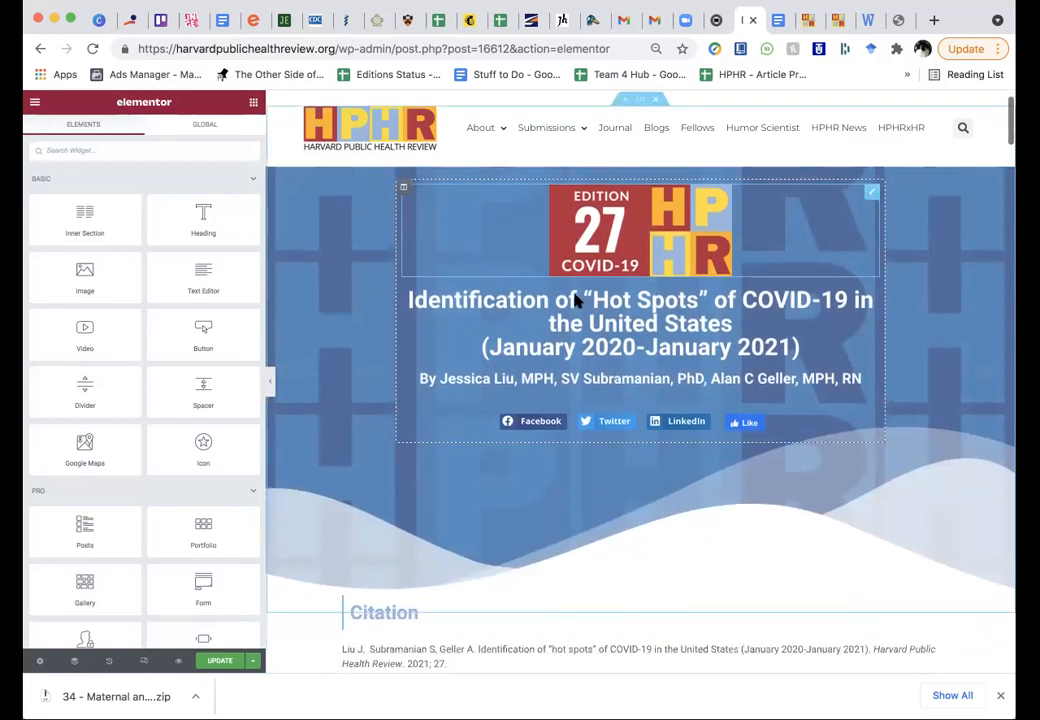
click(603, 222)
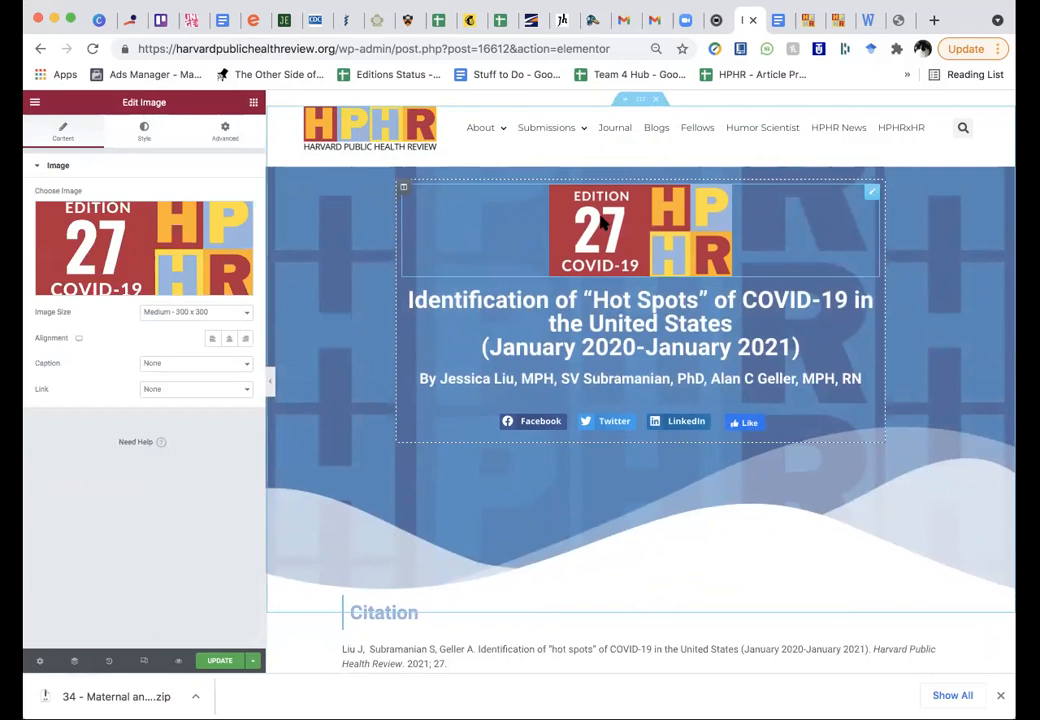
click(113, 289)
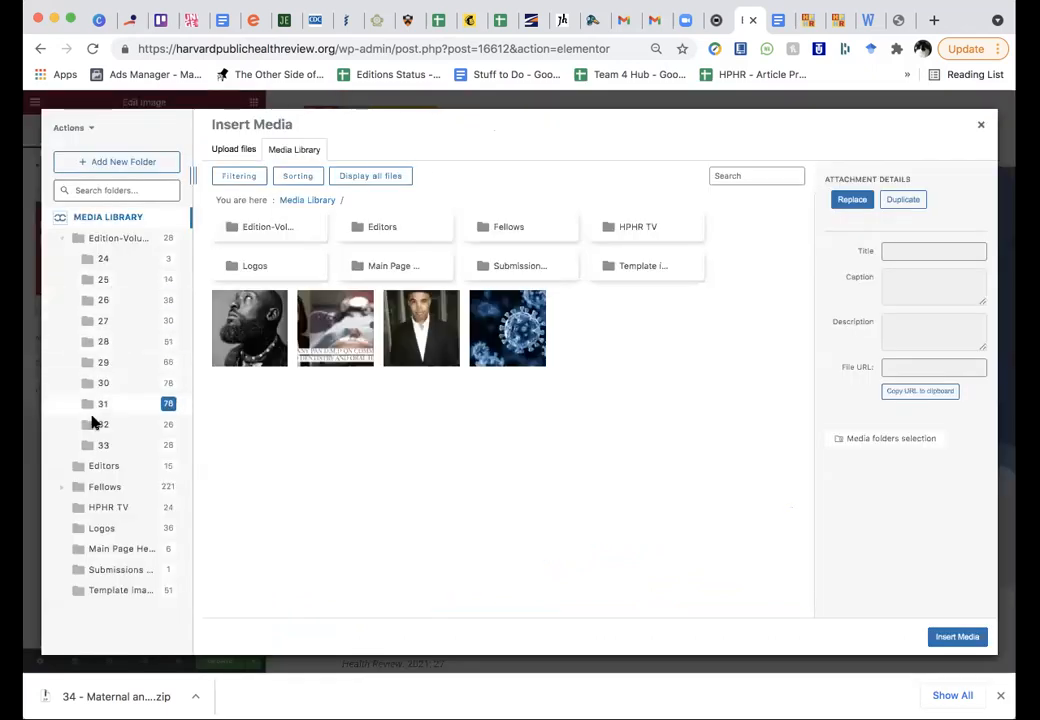
click(98, 530)
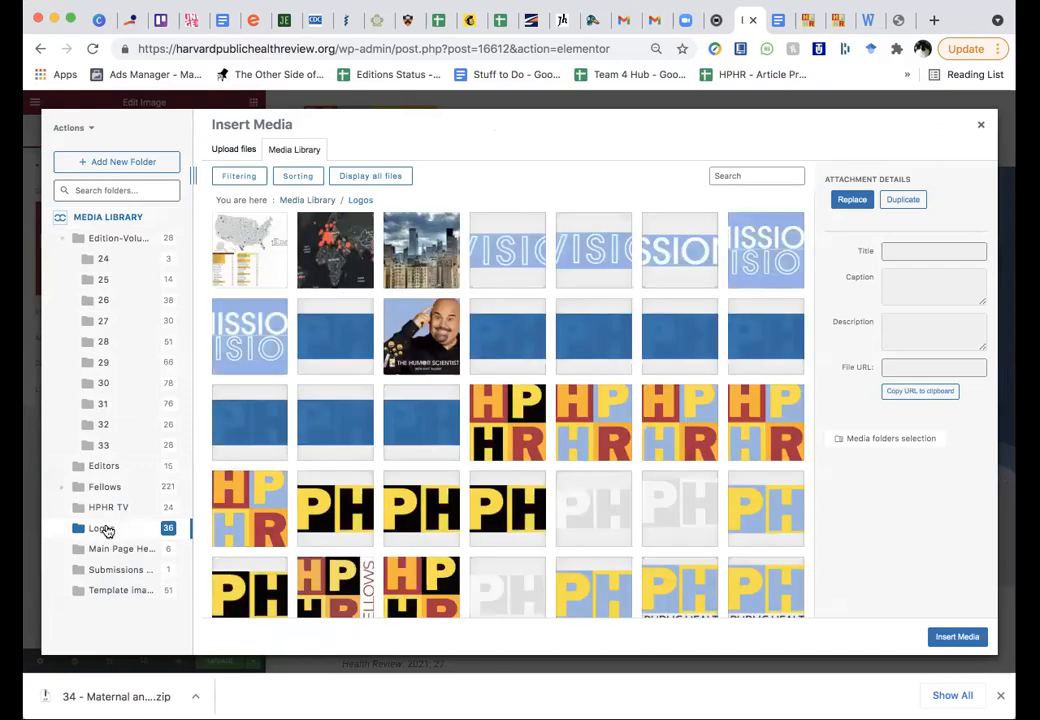
click(93, 237)
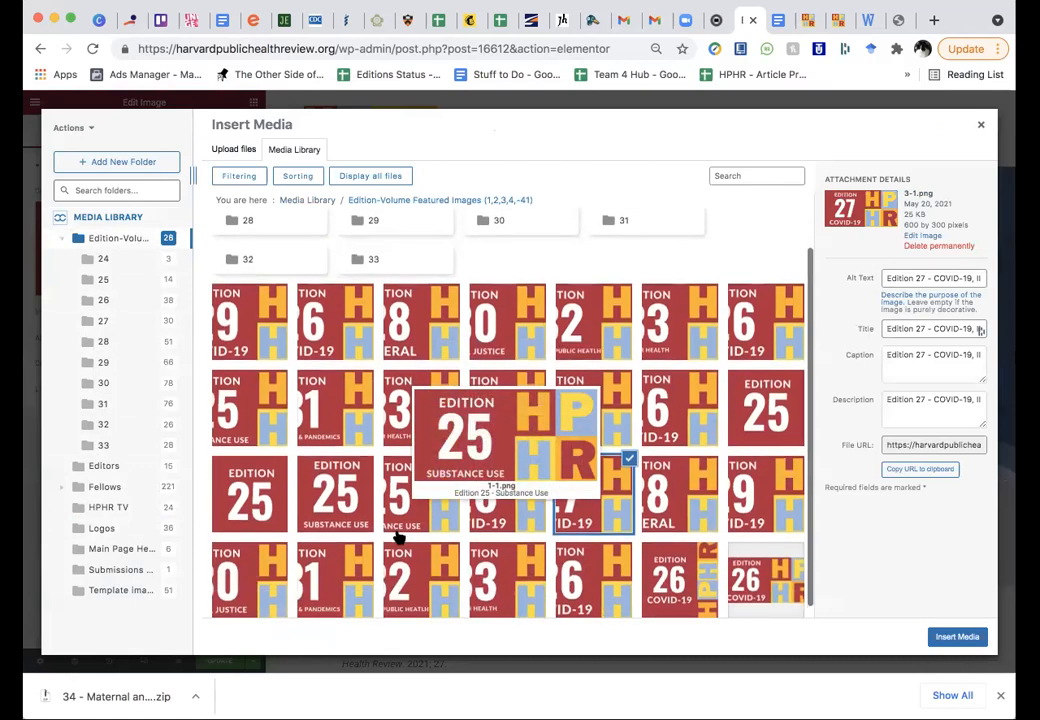
scroll(397, 520, down, 1)
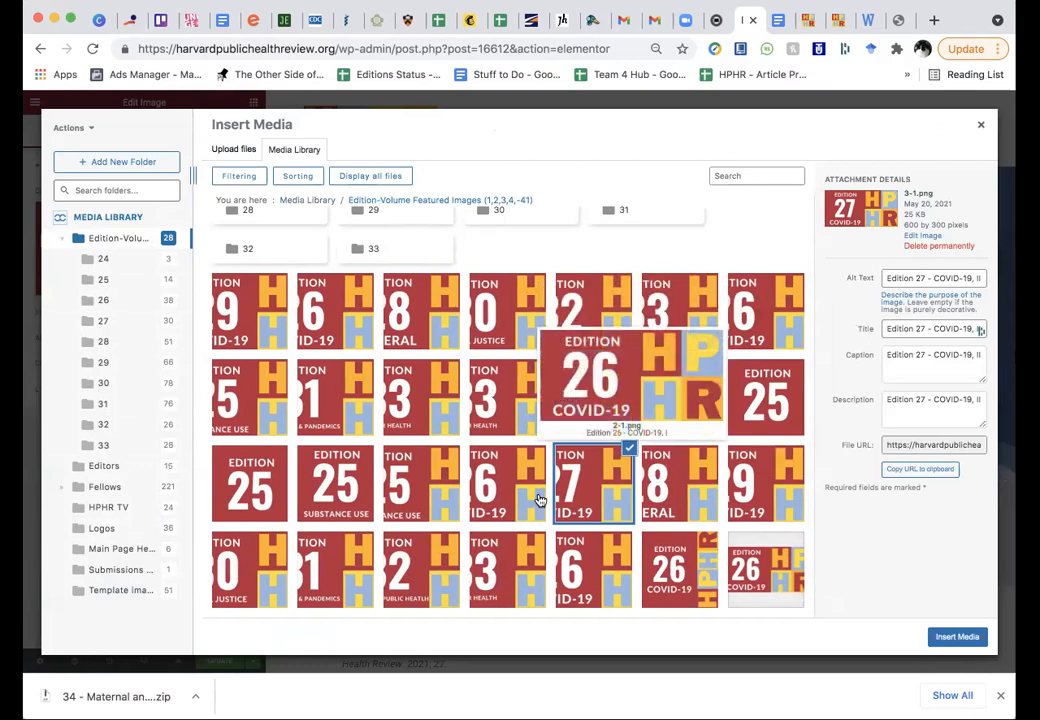
Step: Select the Edition 33 Worker Health image 9-1-1-1.png, check its alt text, and insert it in the header
click(495, 403)
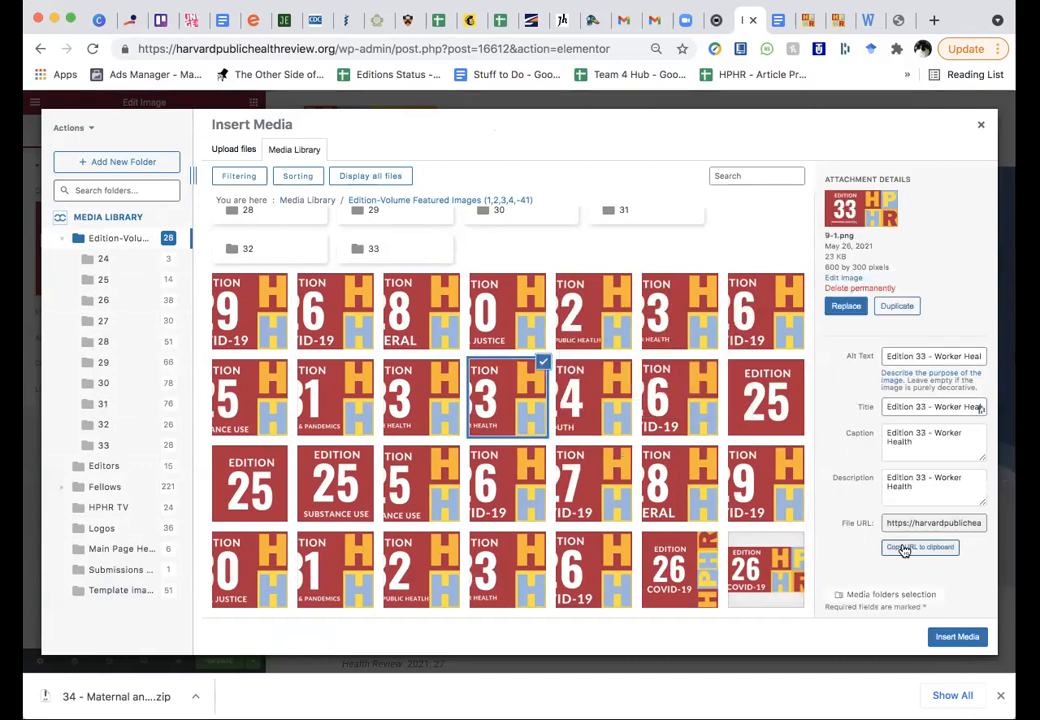
click(690, 340)
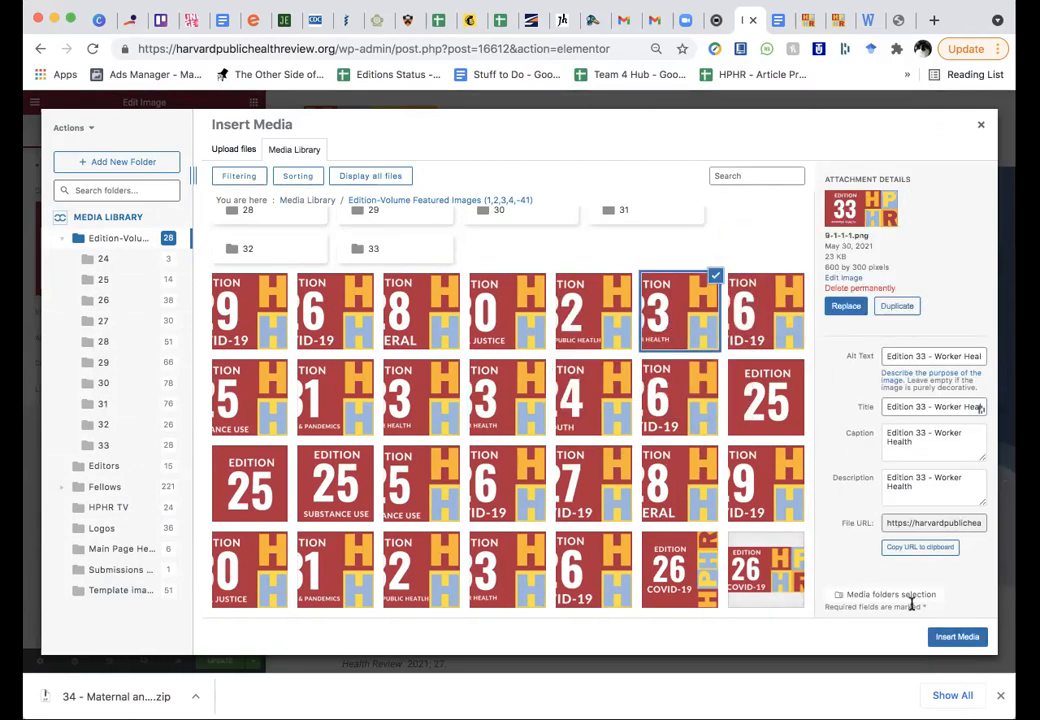
drag(896, 355, 982, 351)
click(920, 355)
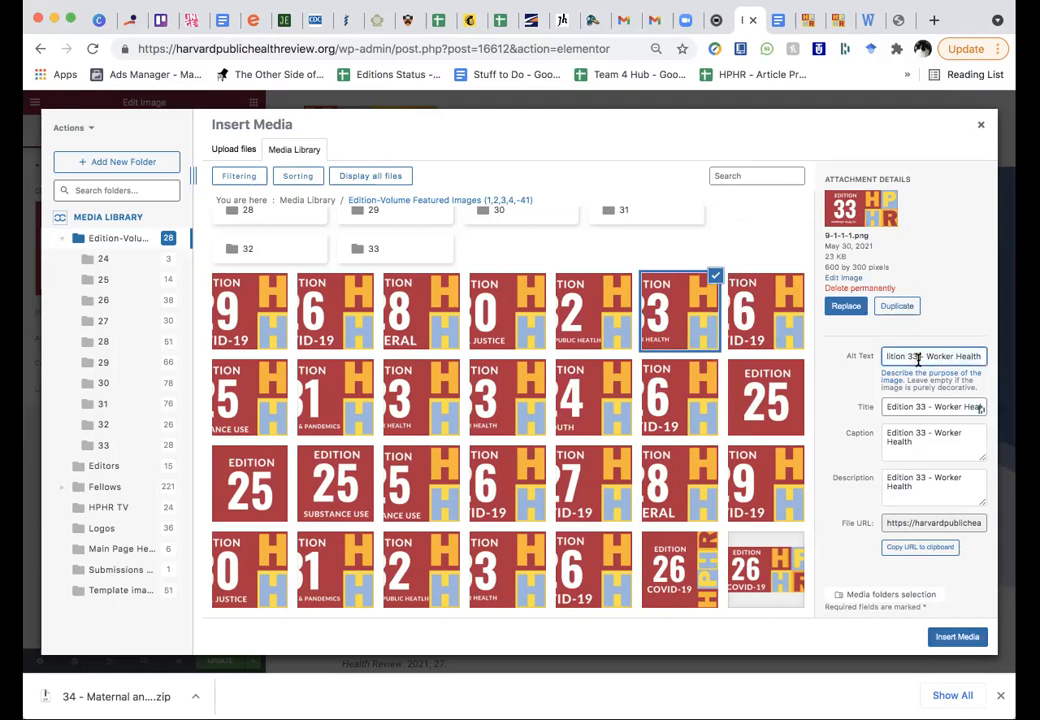
click(960, 638)
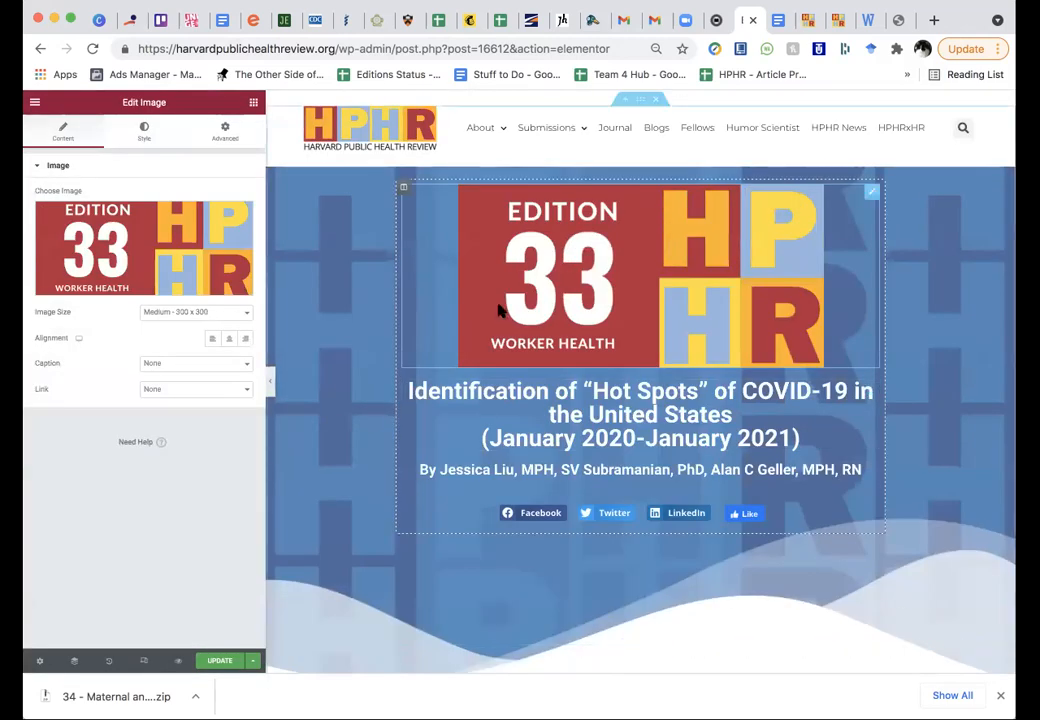
Step: Try the Thumbnail size on the header's edition image and set its image size to Medium - 300 x 300
click(168, 312)
click(172, 301)
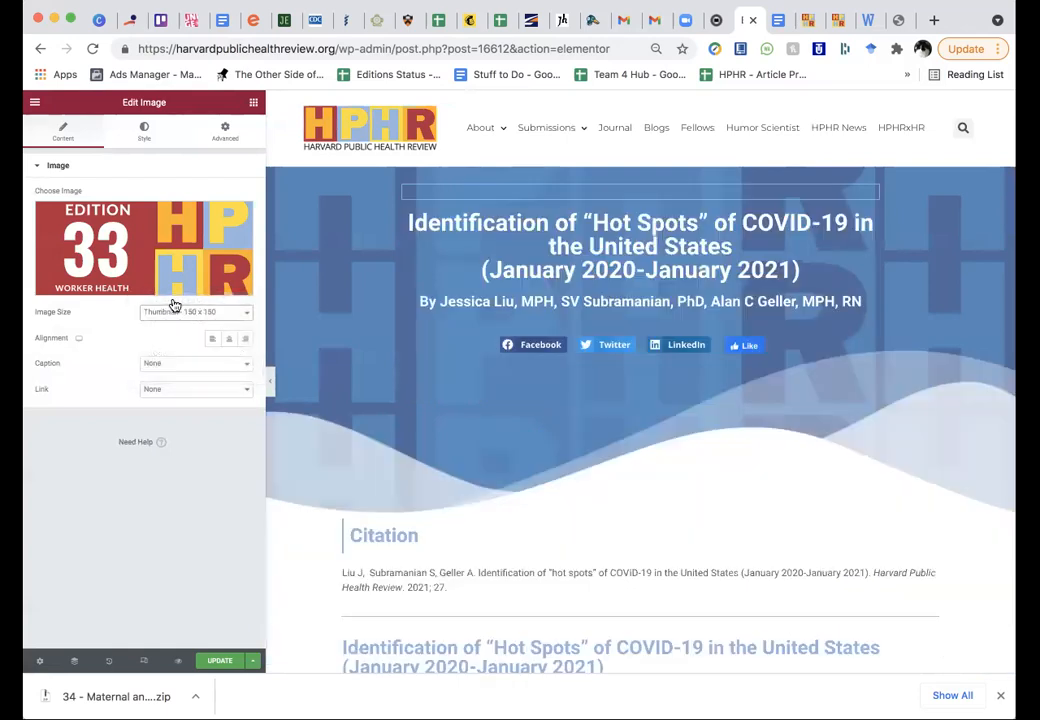
click(174, 311)
click(176, 322)
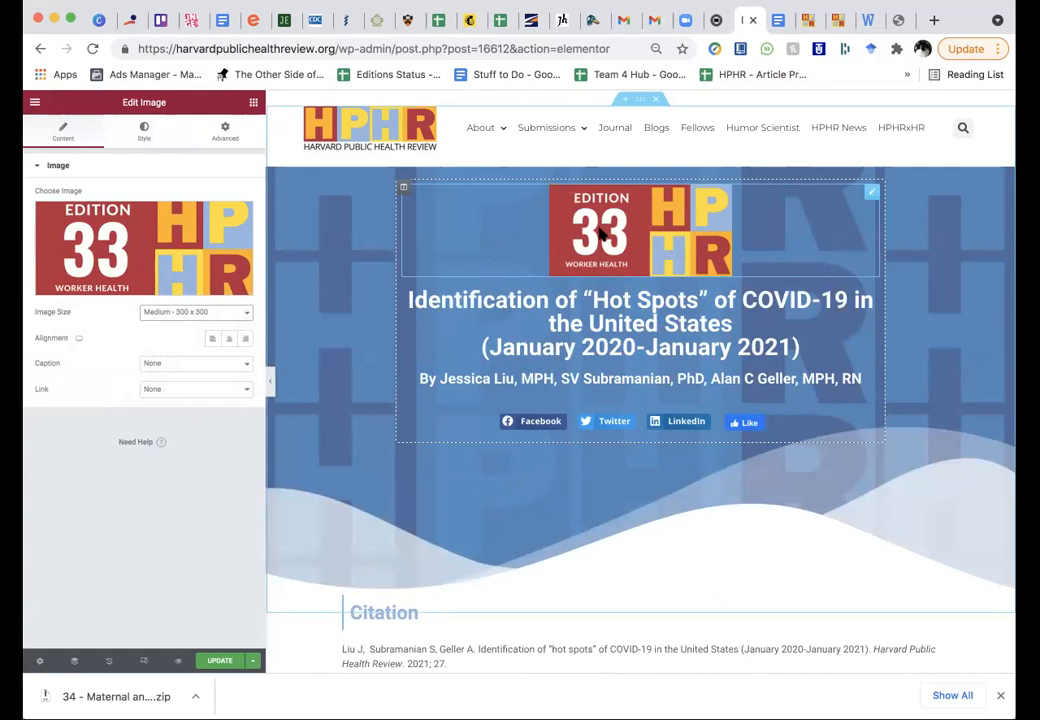
Step: Open the Edition 33 Worker Health page from the journal page, look through its articles, select its web address, and return to the journal page
click(812, 20)
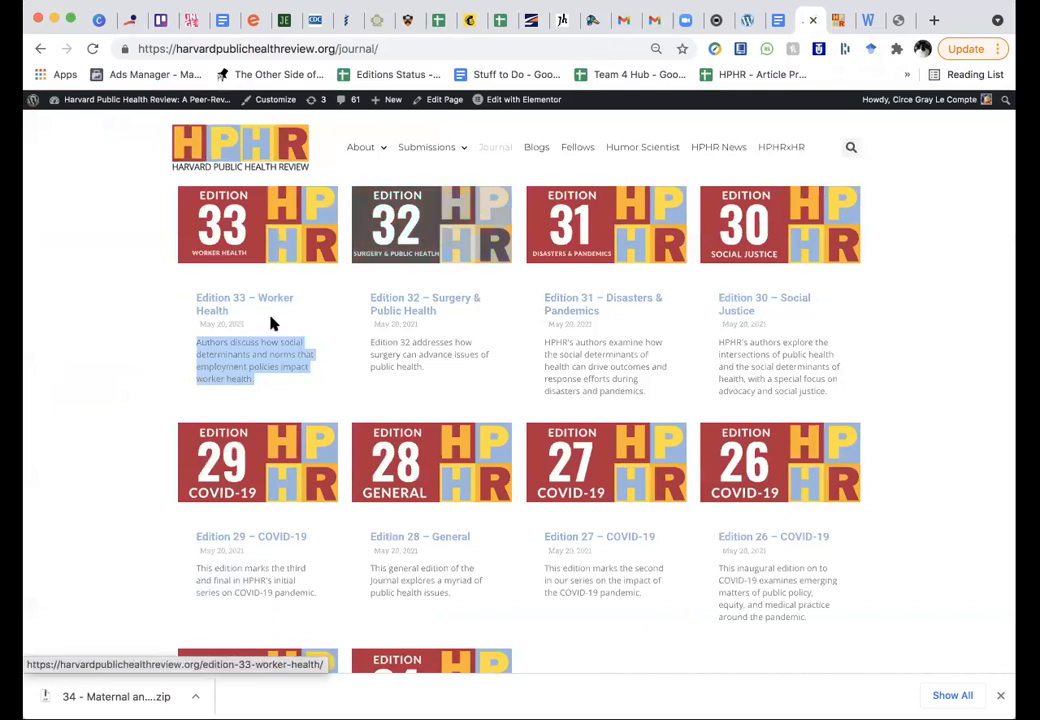
scroll(262, 330, up, 2)
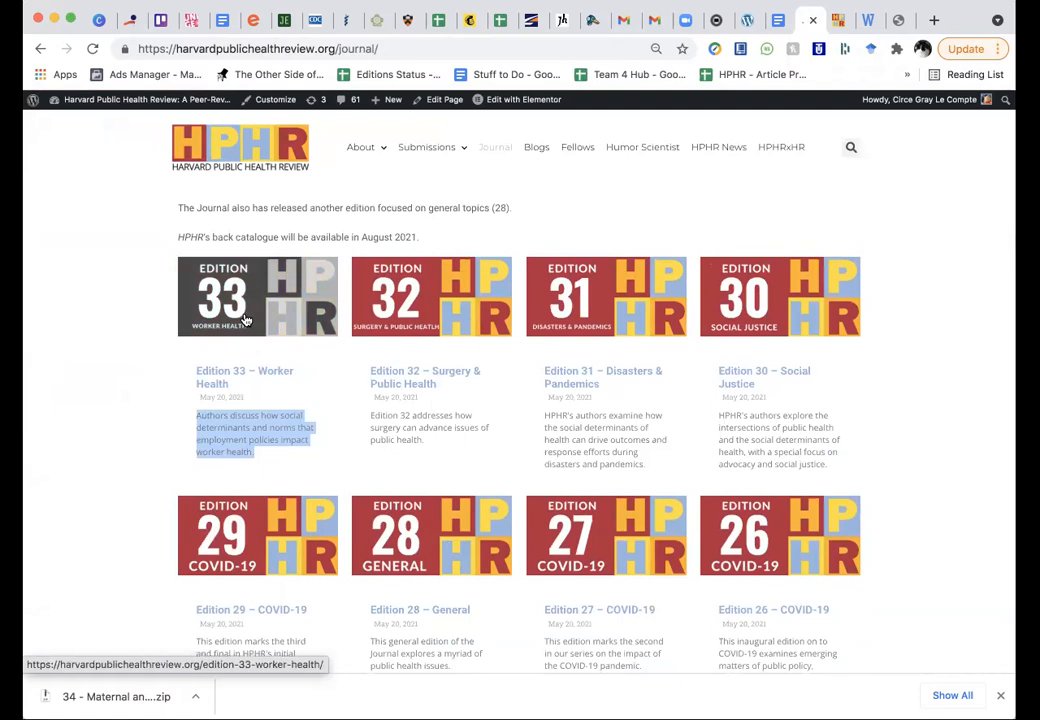
click(245, 319)
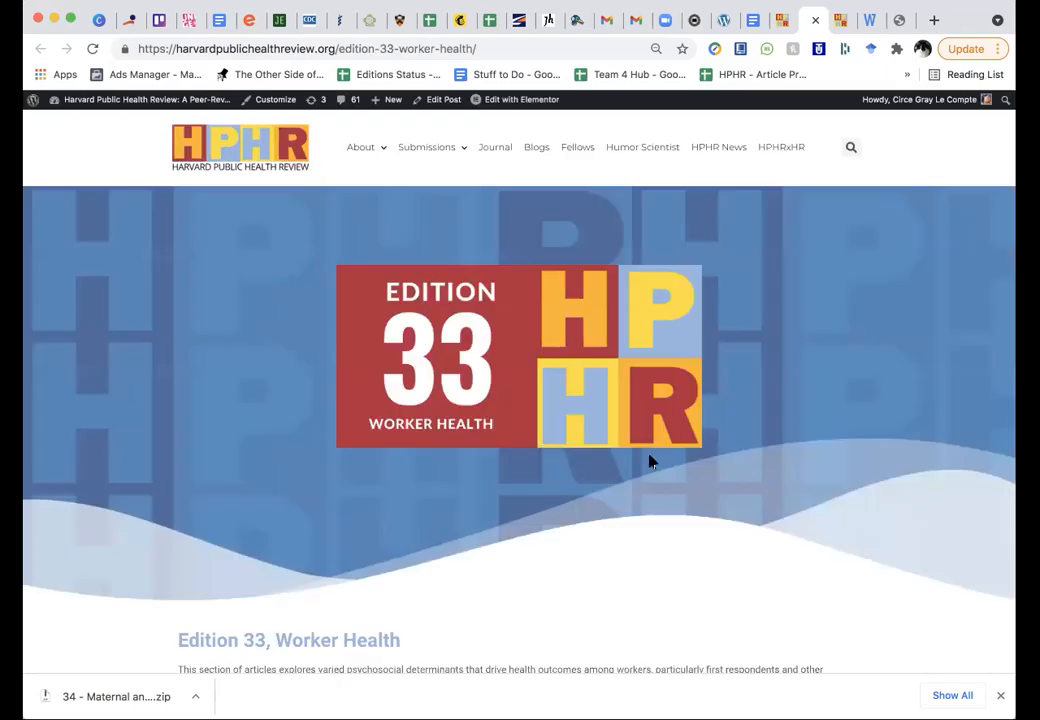
scroll(367, 501, down, 10)
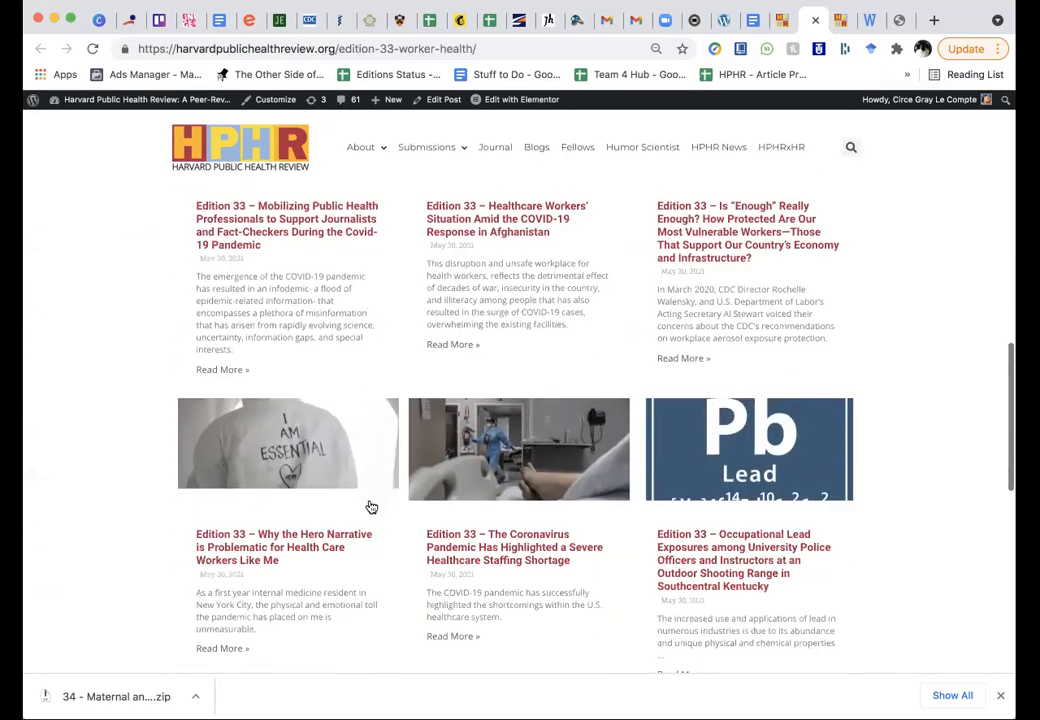
scroll(370, 507, down, 4)
scroll(370, 507, up, 7)
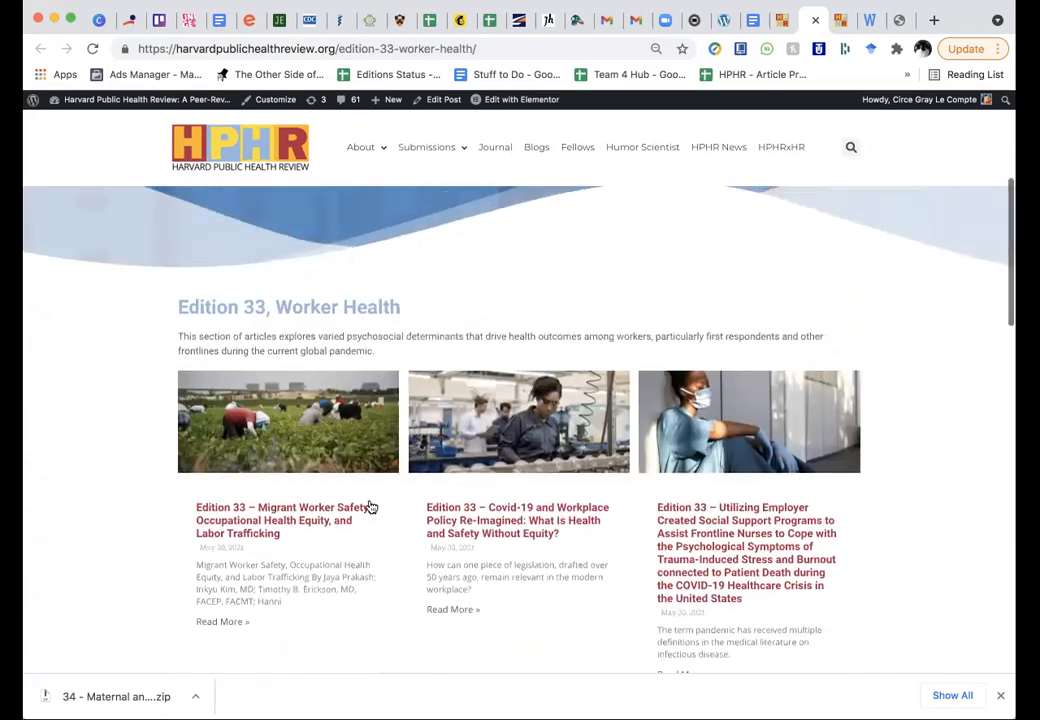
scroll(370, 507, up, 4)
click(289, 48)
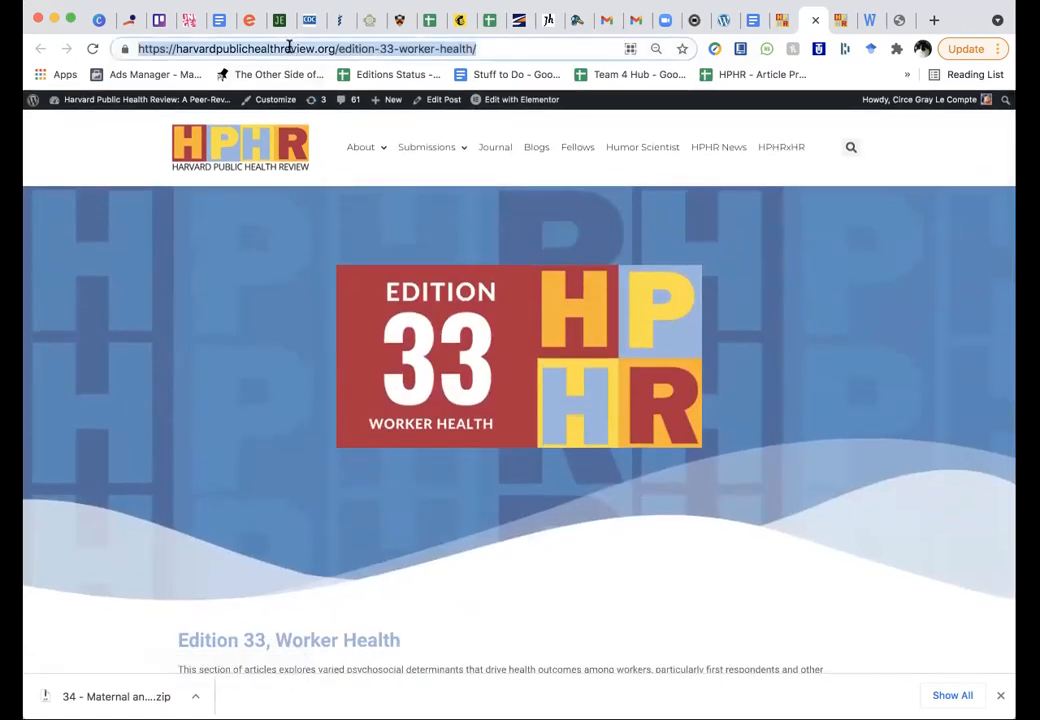
click(781, 19)
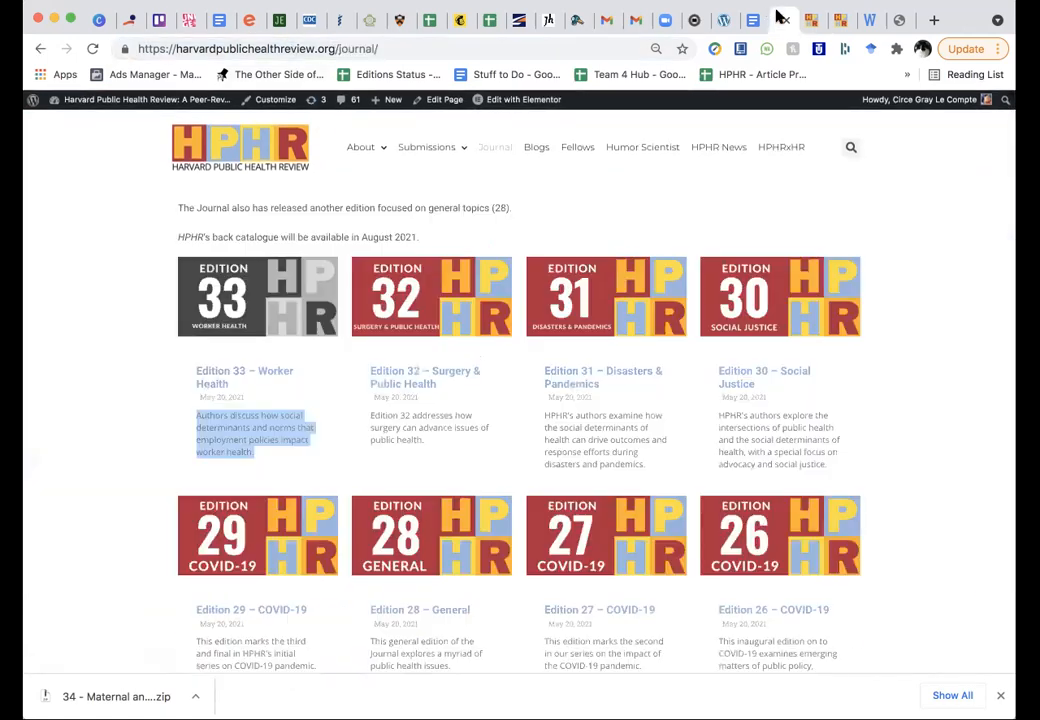
click(726, 20)
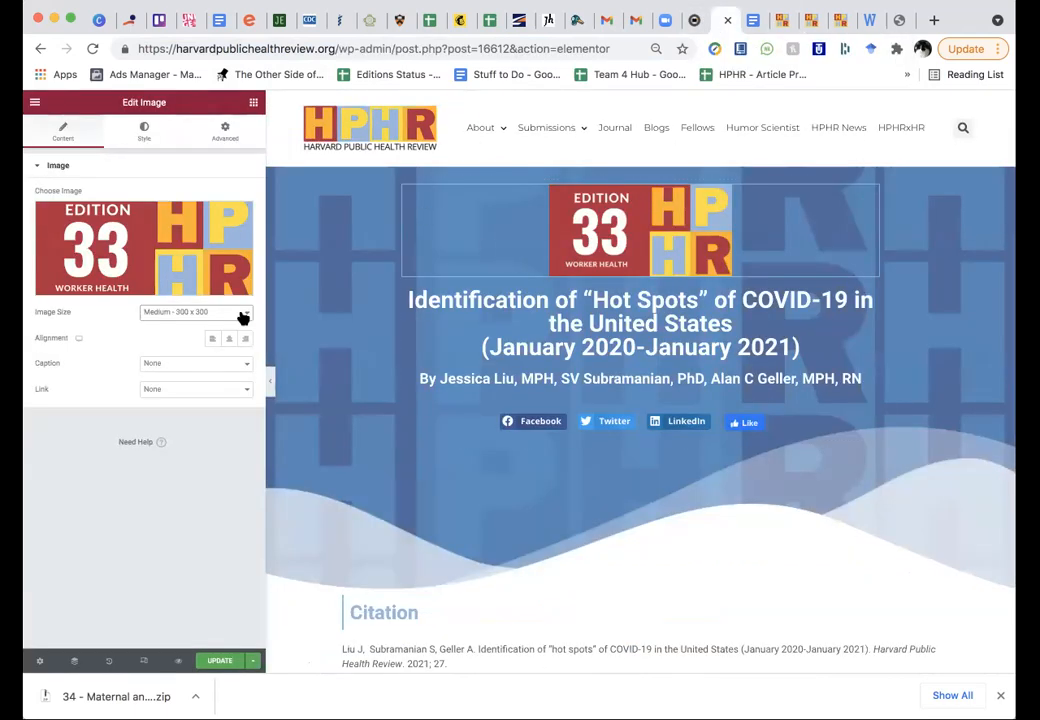
click(184, 392)
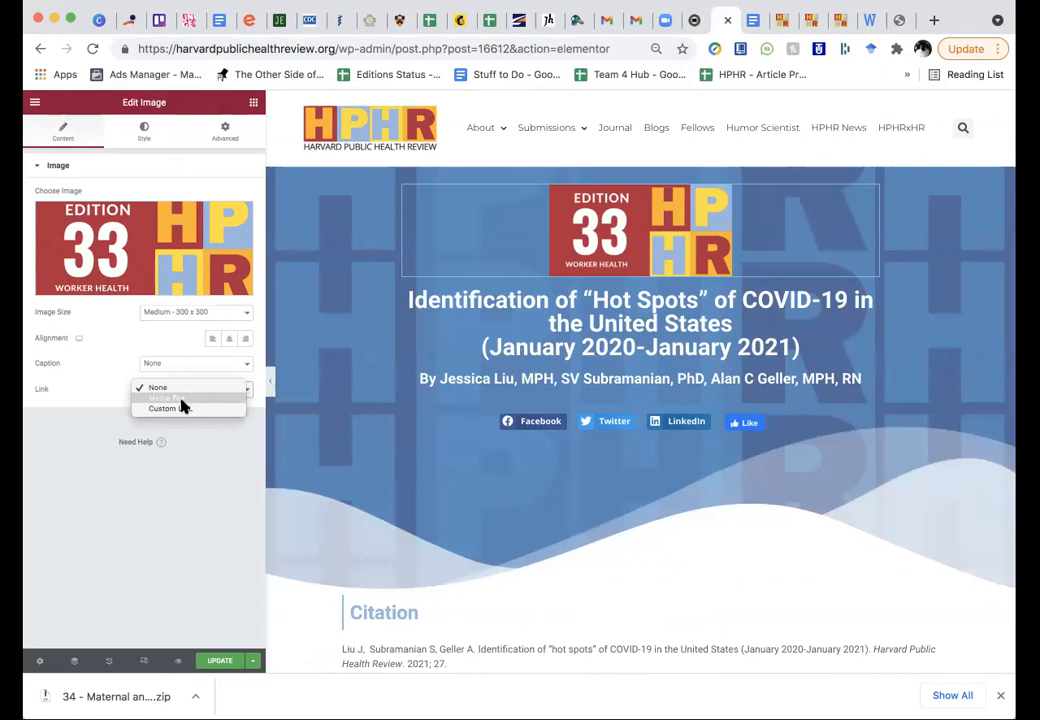
click(182, 408)
click(174, 414)
key(super+v)
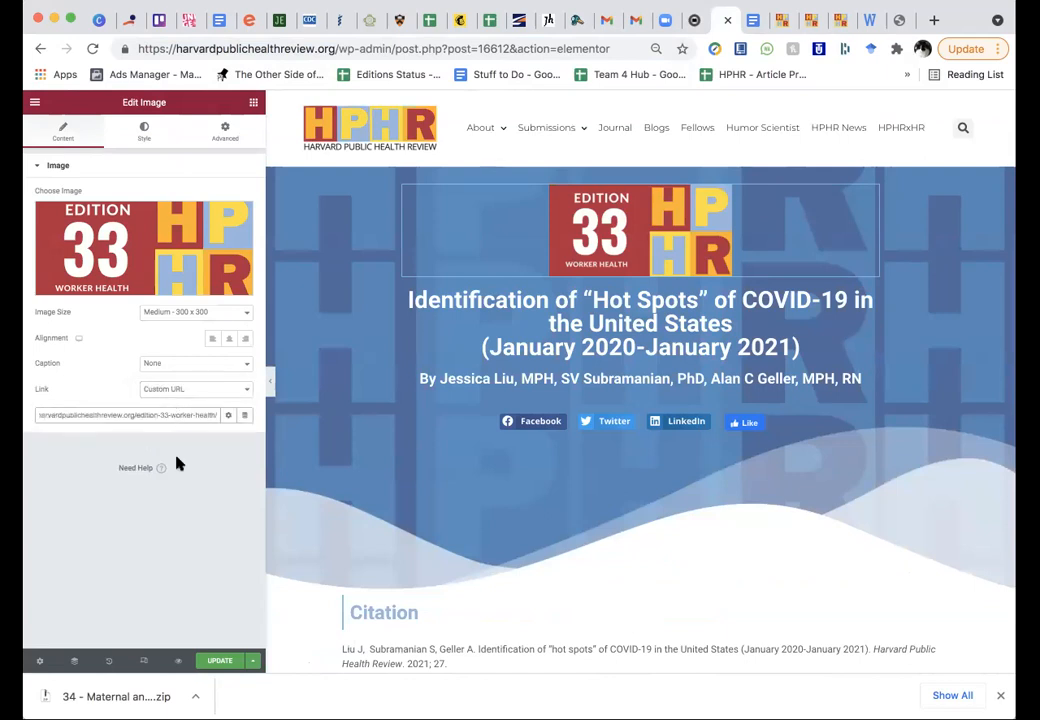
click(206, 662)
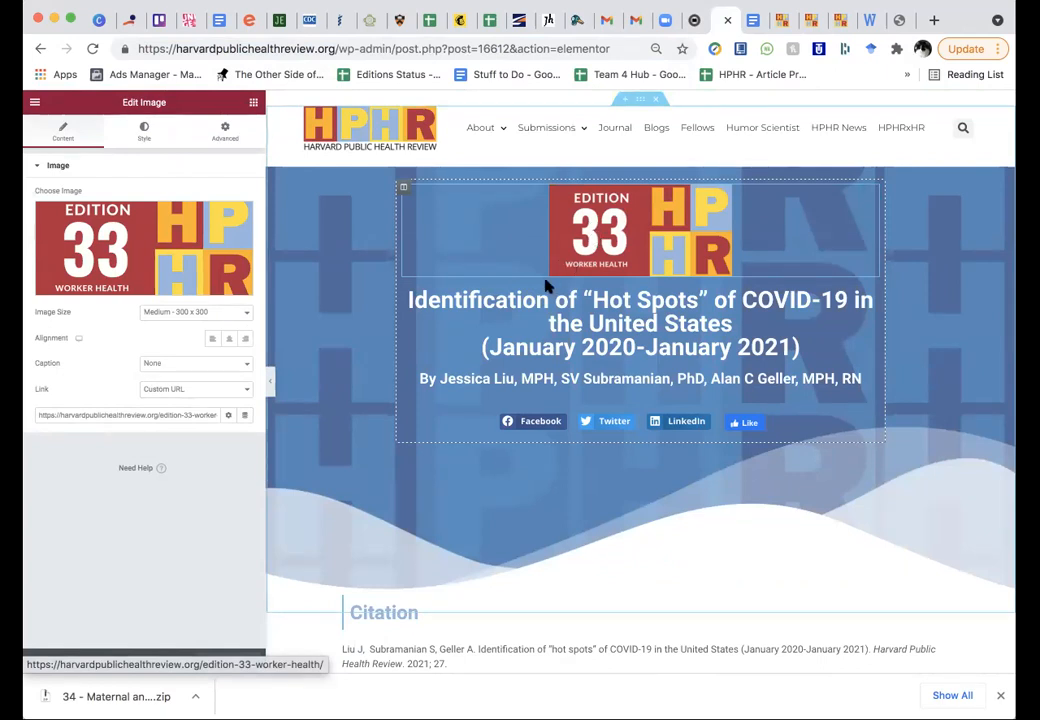
Step: Try editing the header's article title directly on the page by inserting random test letters into its second line
click(463, 303)
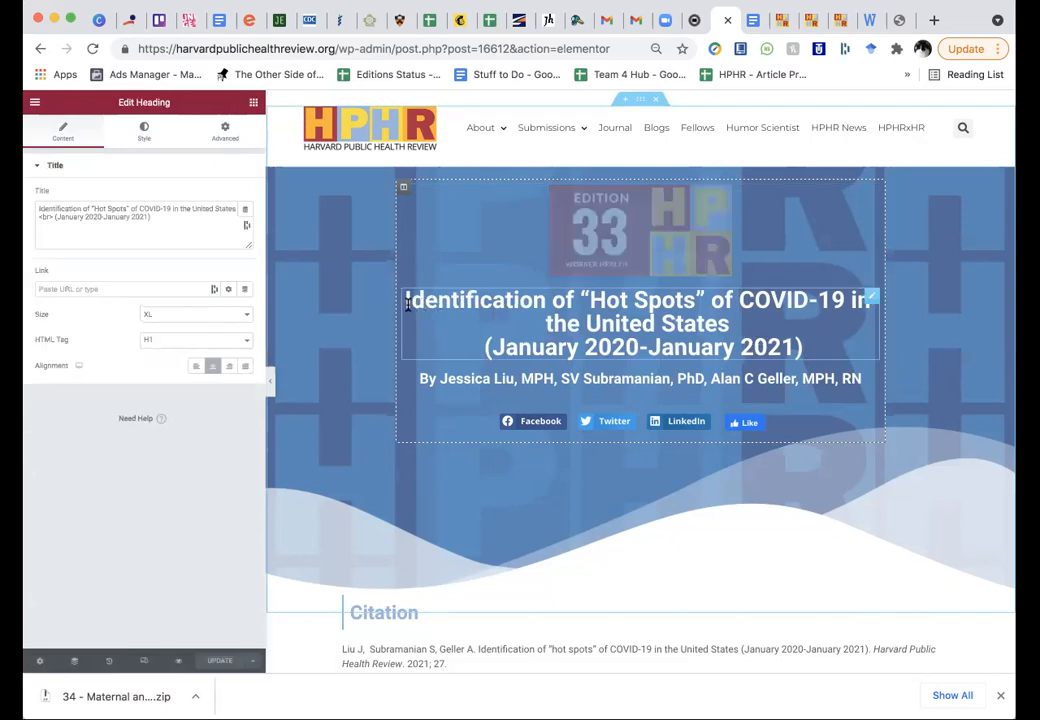
click(164, 228)
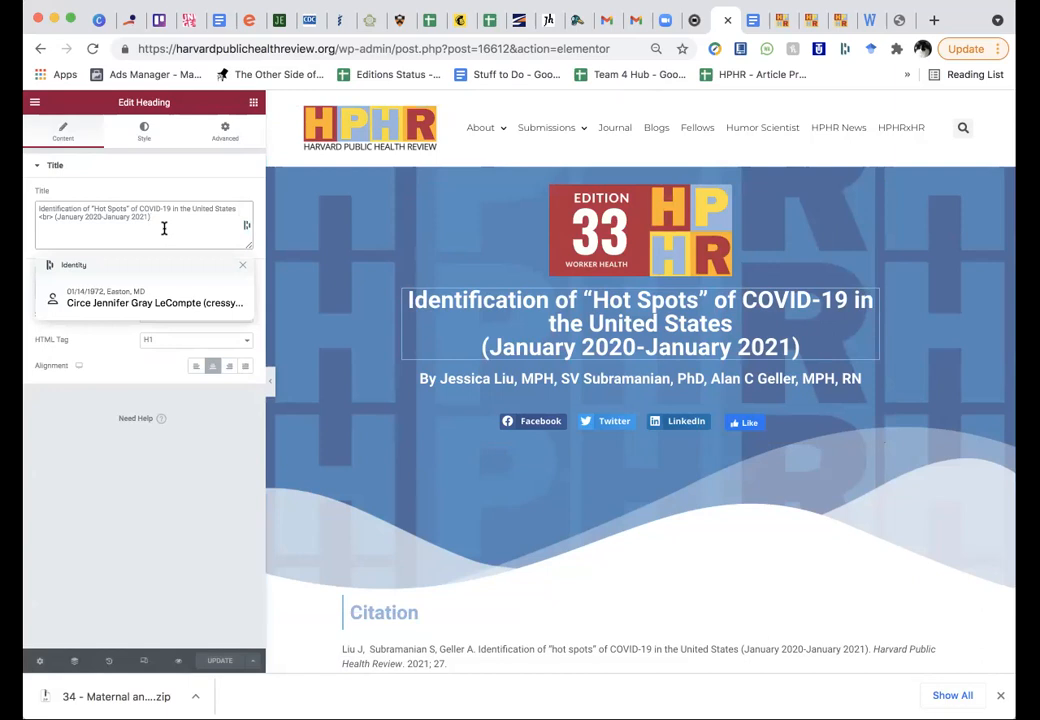
drag(160, 220, 42, 207)
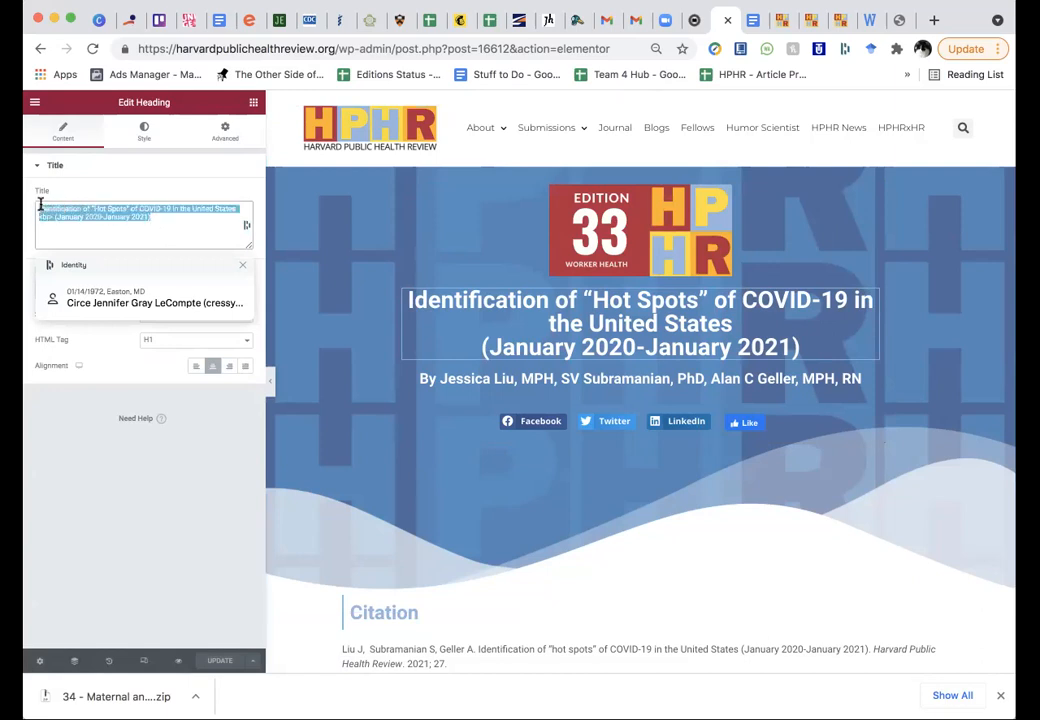
click(556, 327)
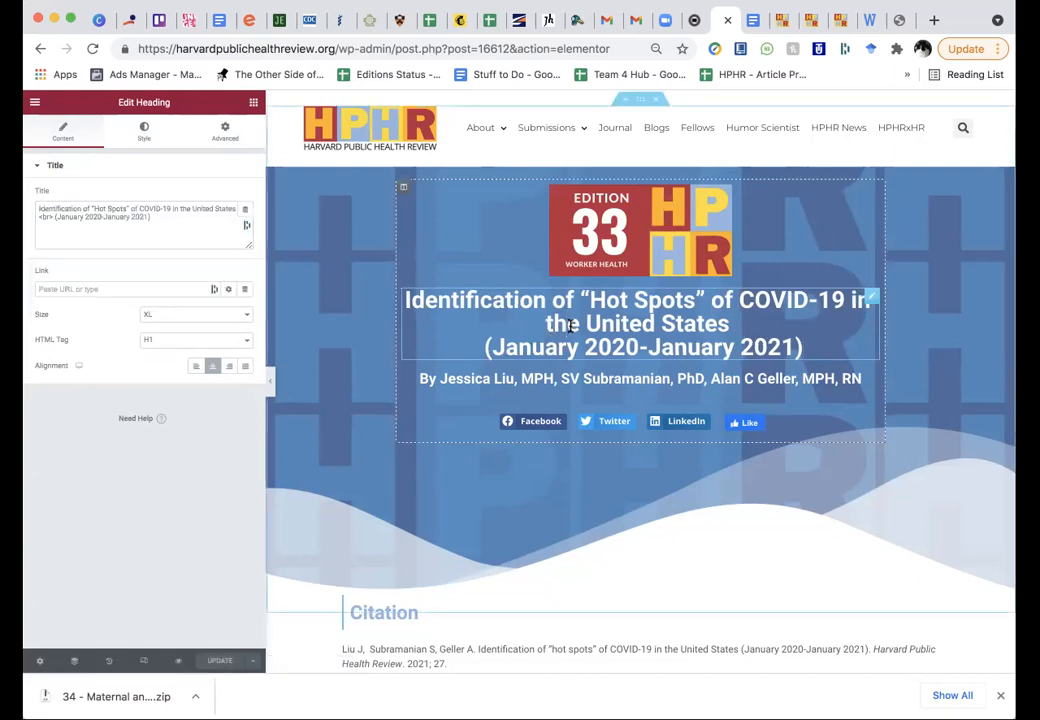
text(sdfsdfsdf)
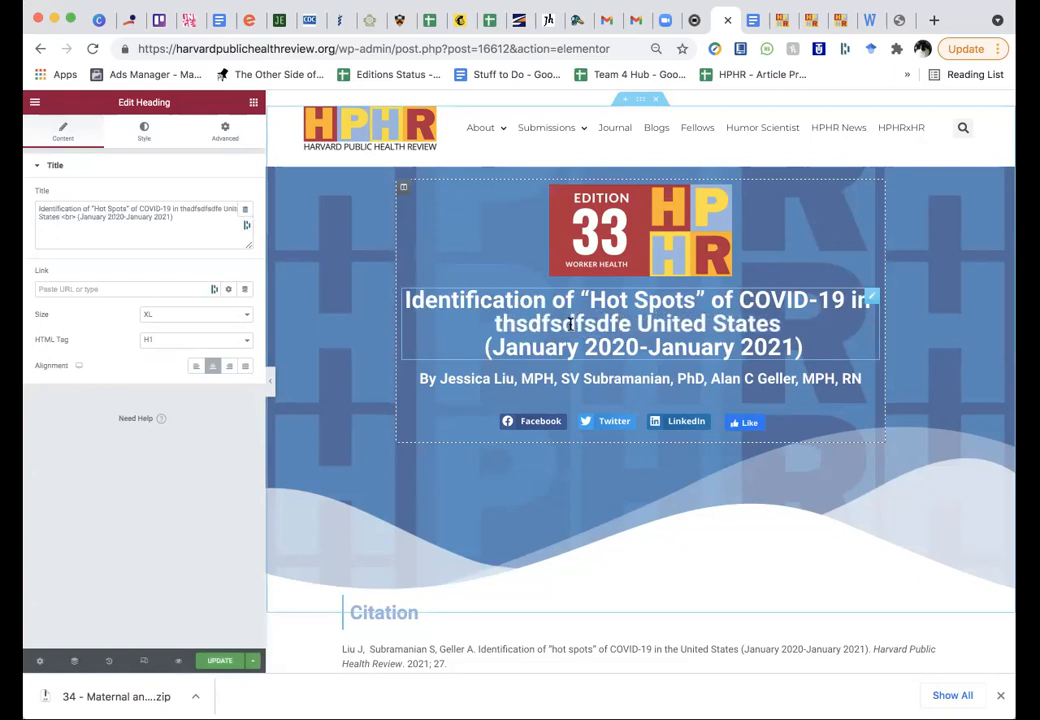
text(sdfdsf)
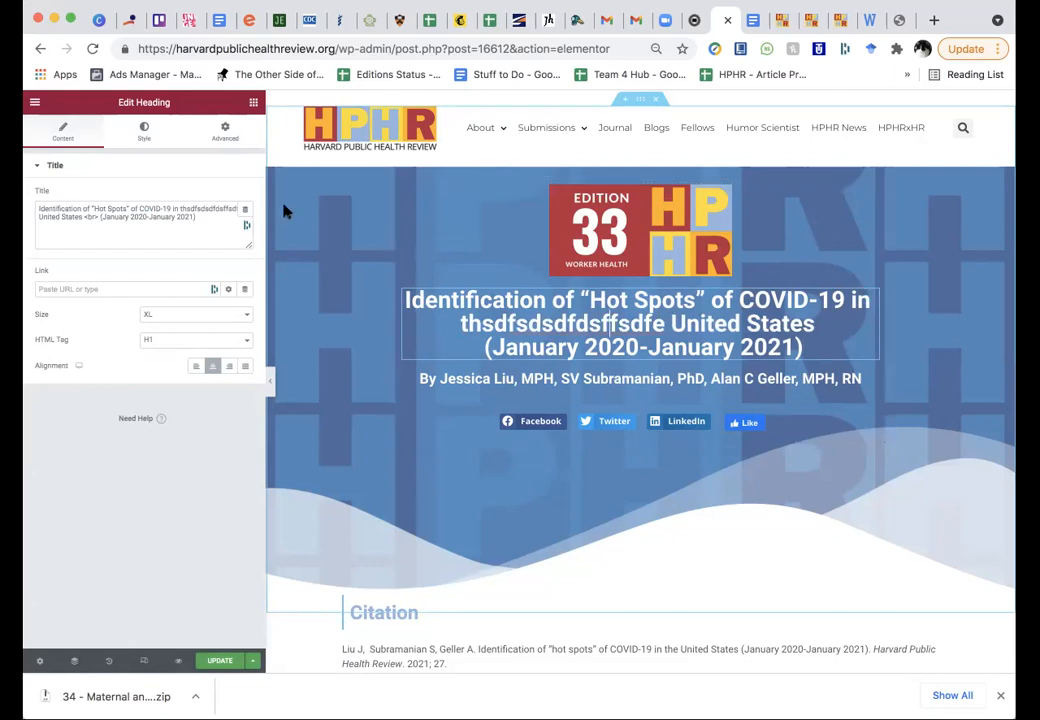
Step: Replace the whole article title in the header with "New Title of Article"
click(201, 220)
key(super+a)
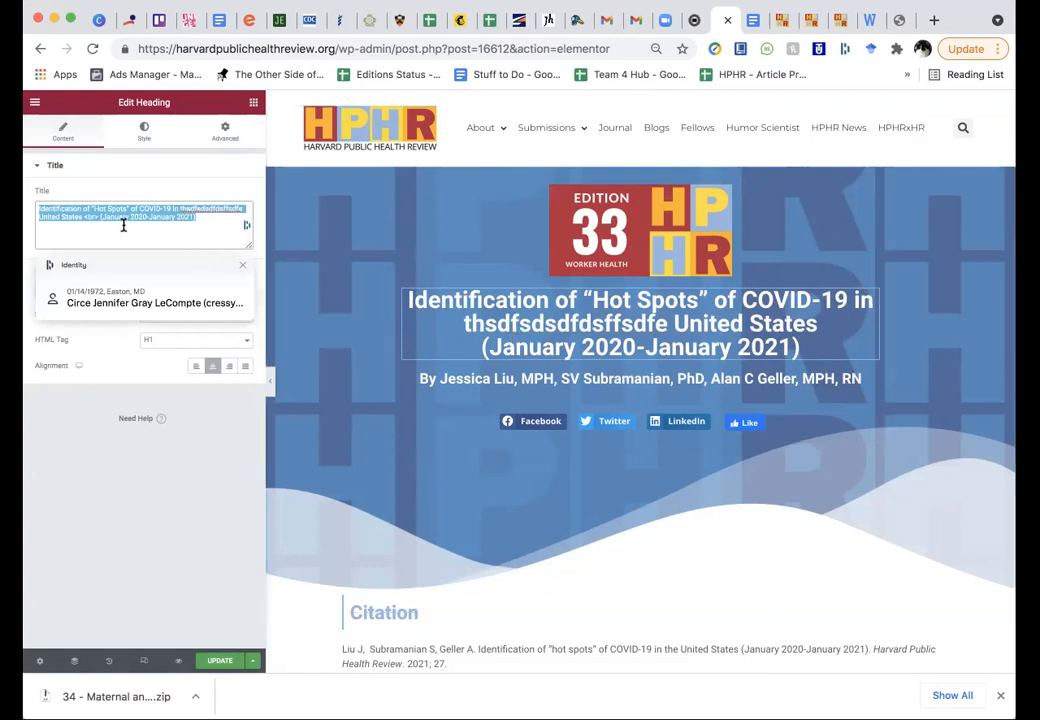
text(New Title)
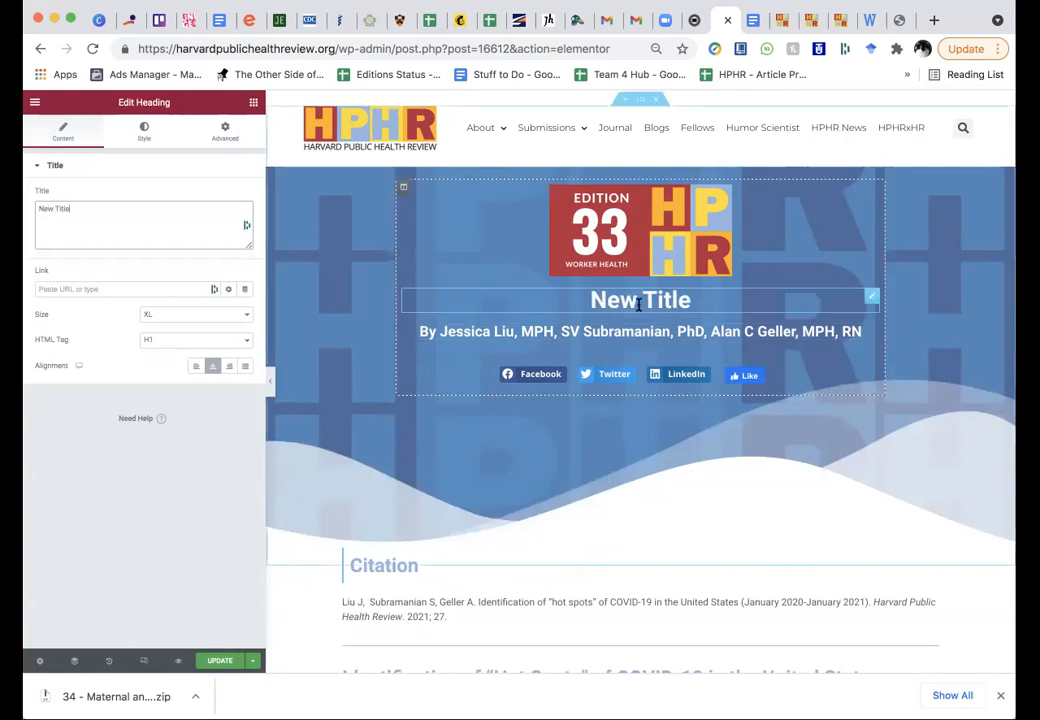
click(597, 302)
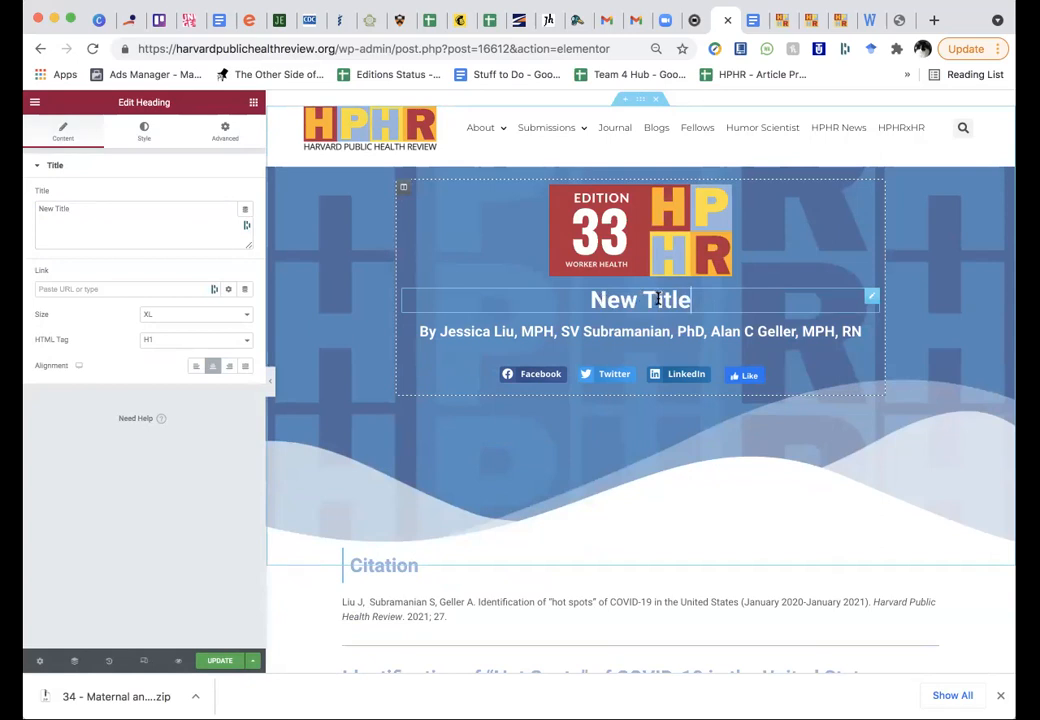
click(146, 225)
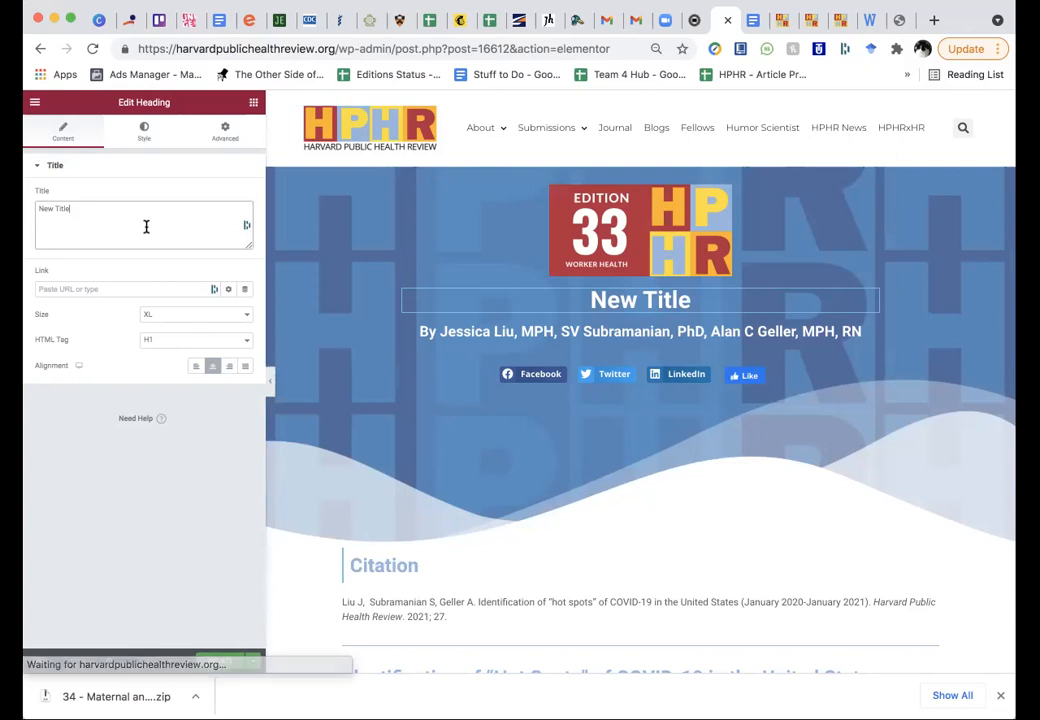
text(of)
text(le)
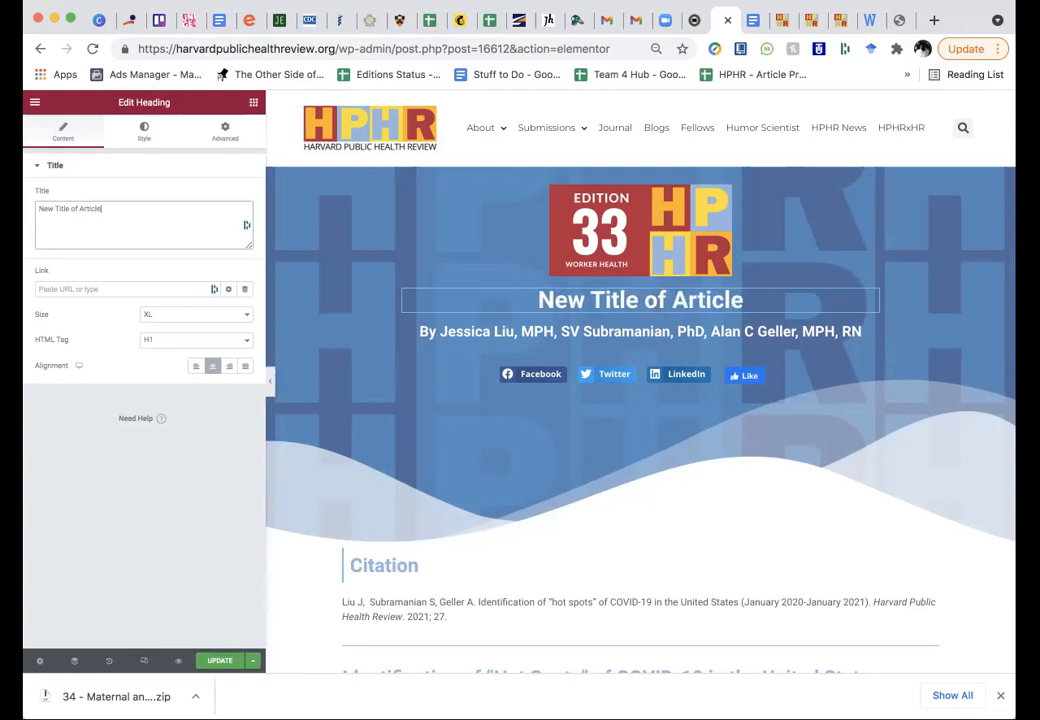
Step: Replace the author names in the header's byline so it reads "By Author First Name Last Name, PhD"
scroll(458, 310, down, 2)
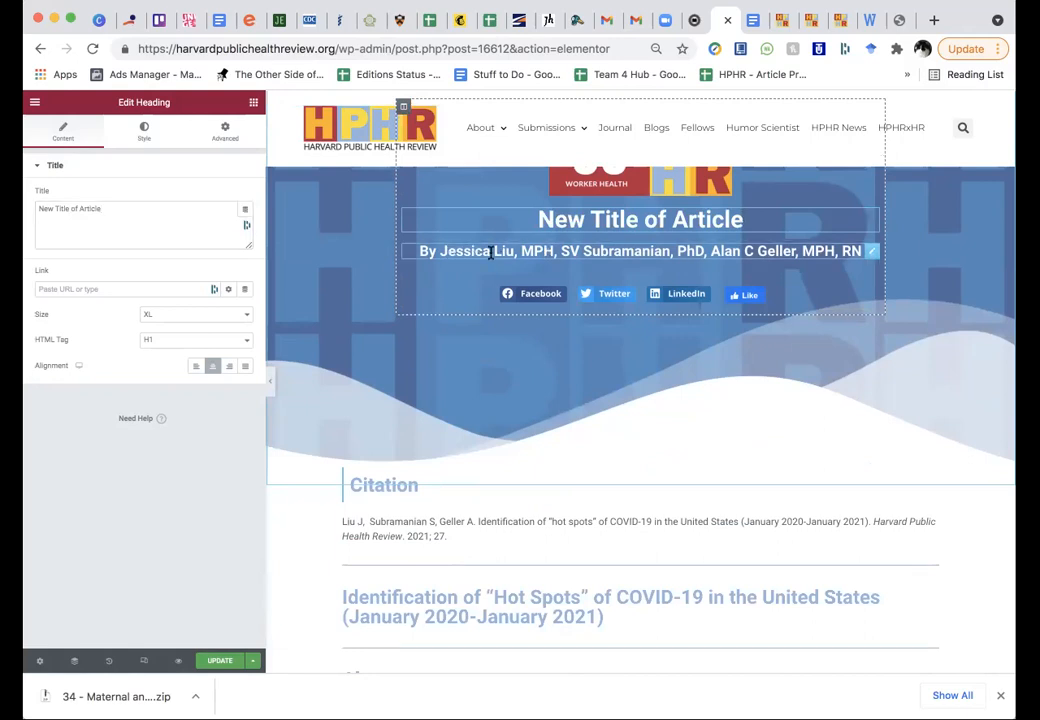
click(490, 253)
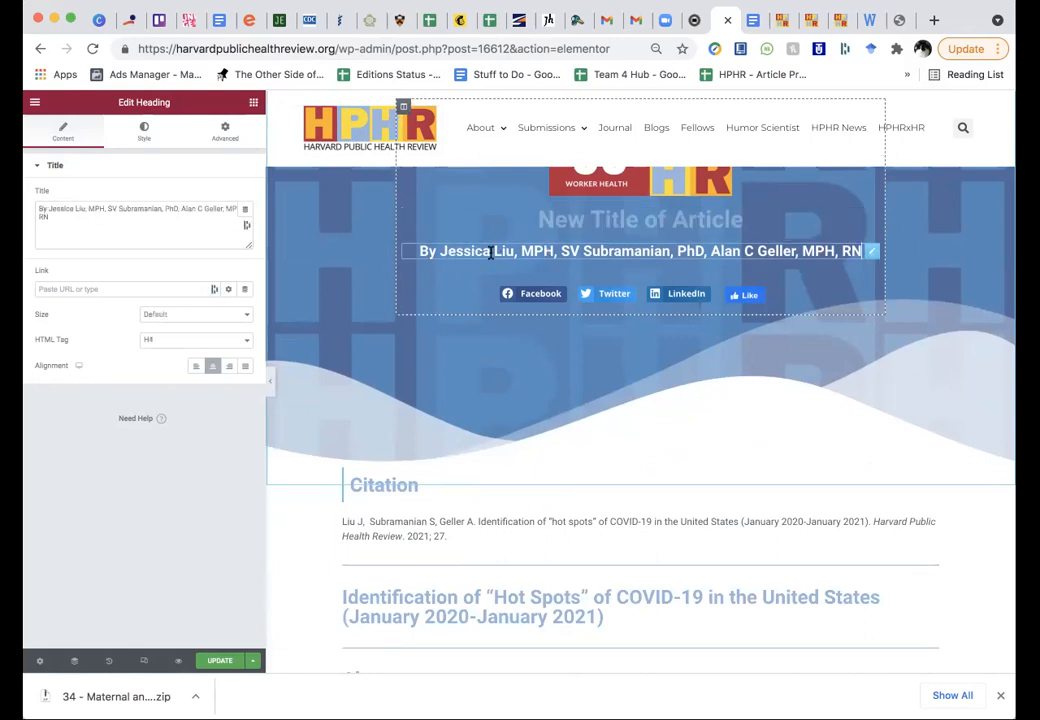
triple_click(53, 224)
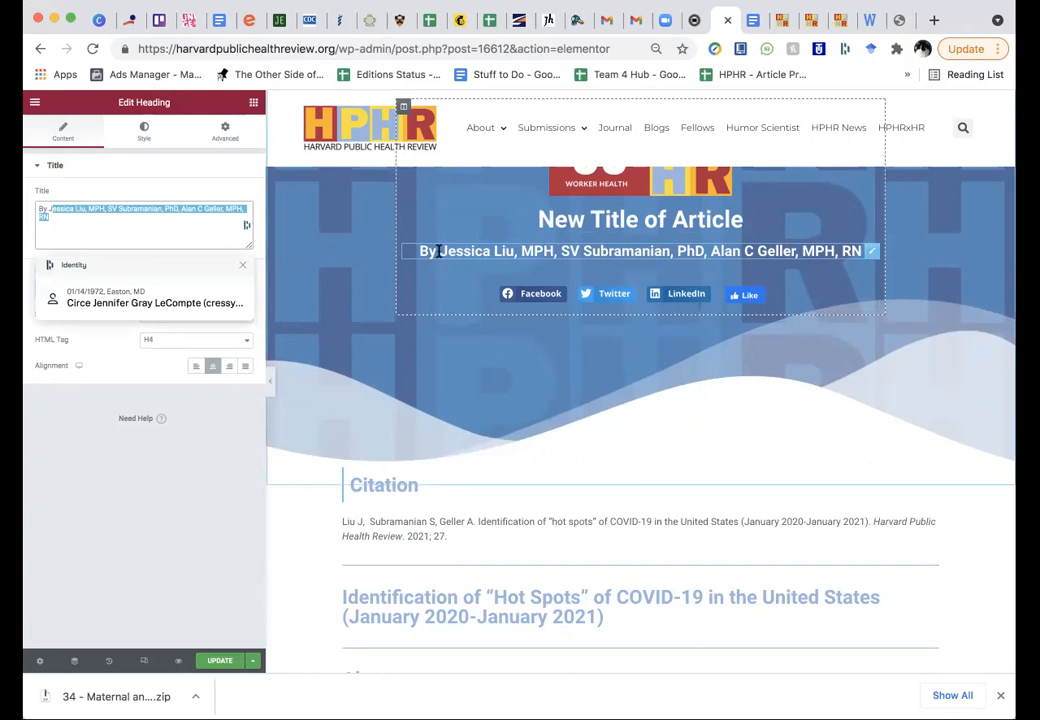
drag(125, 220, 47, 209)
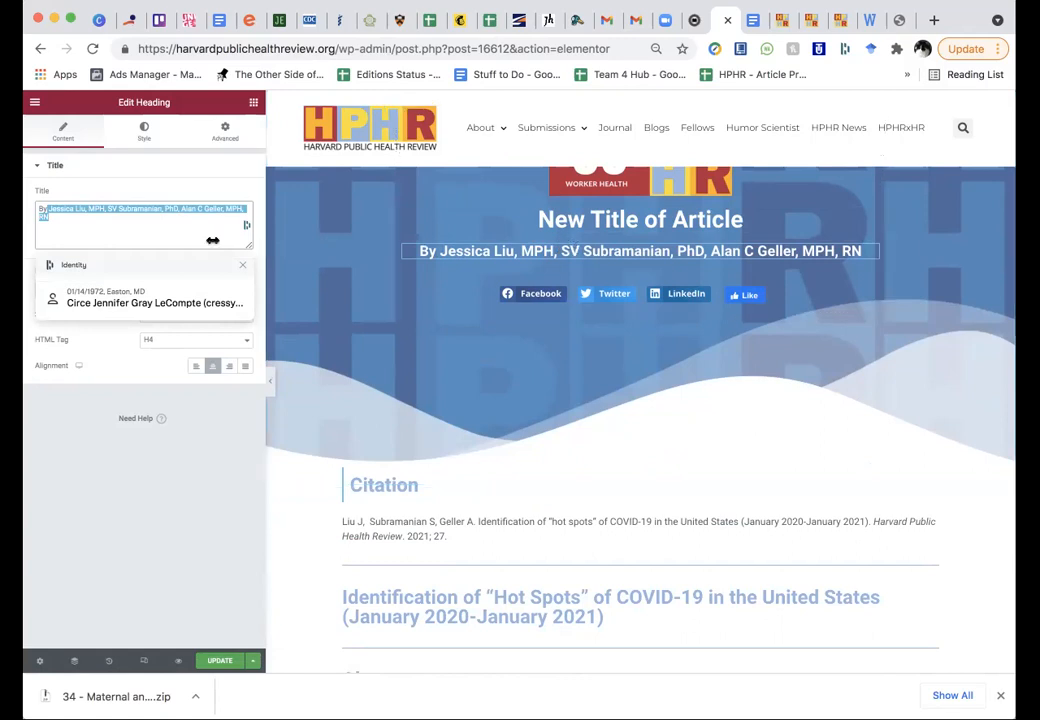
click(132, 220)
drag(97, 219, 42, 209)
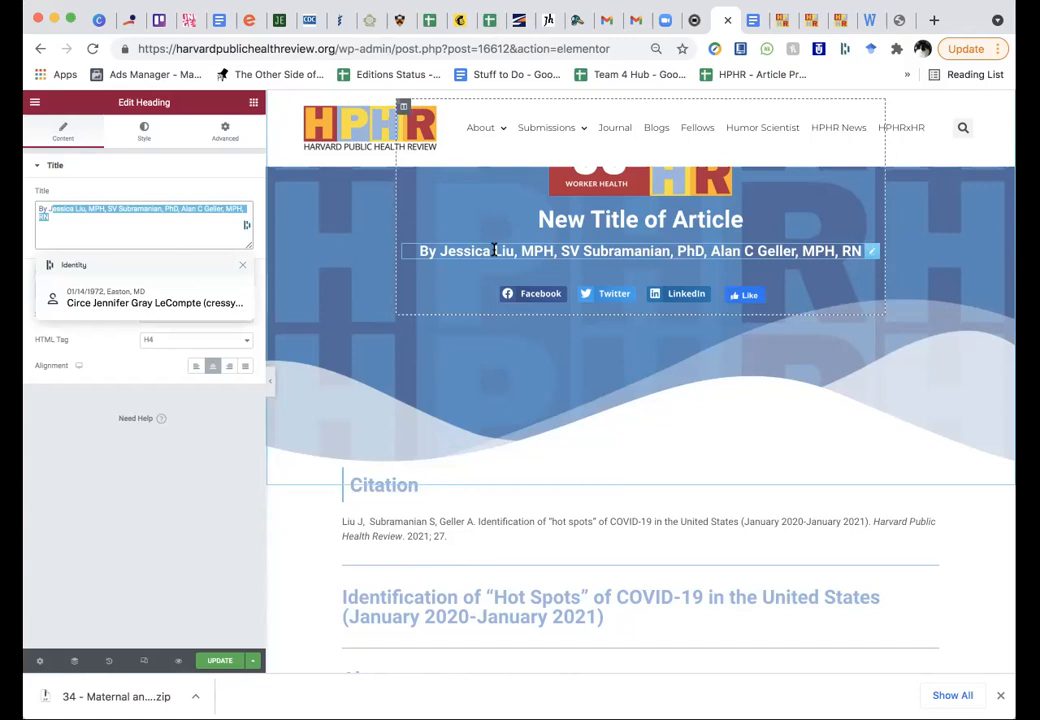
key(BackSpace)
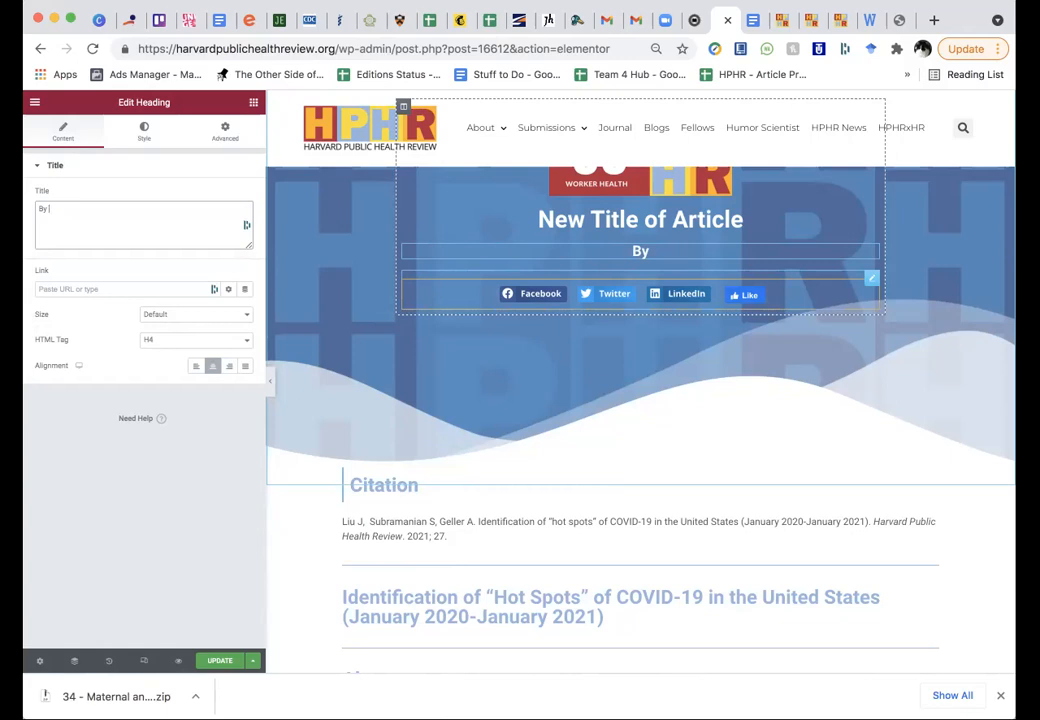
text(Author Fi)
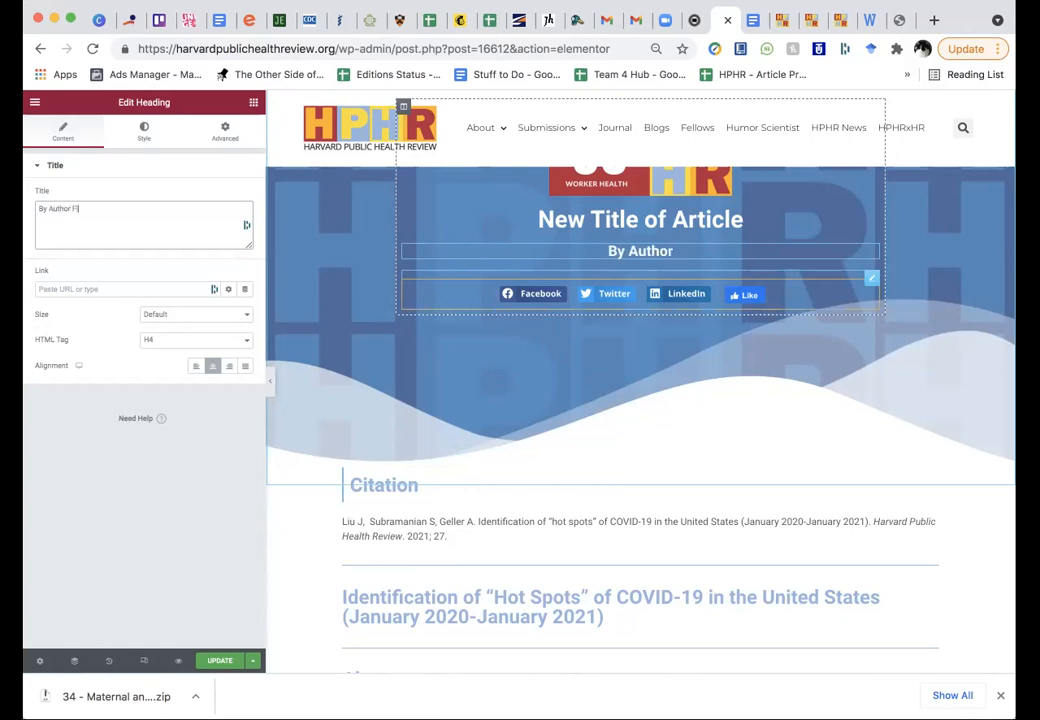
text(rst Name Last)
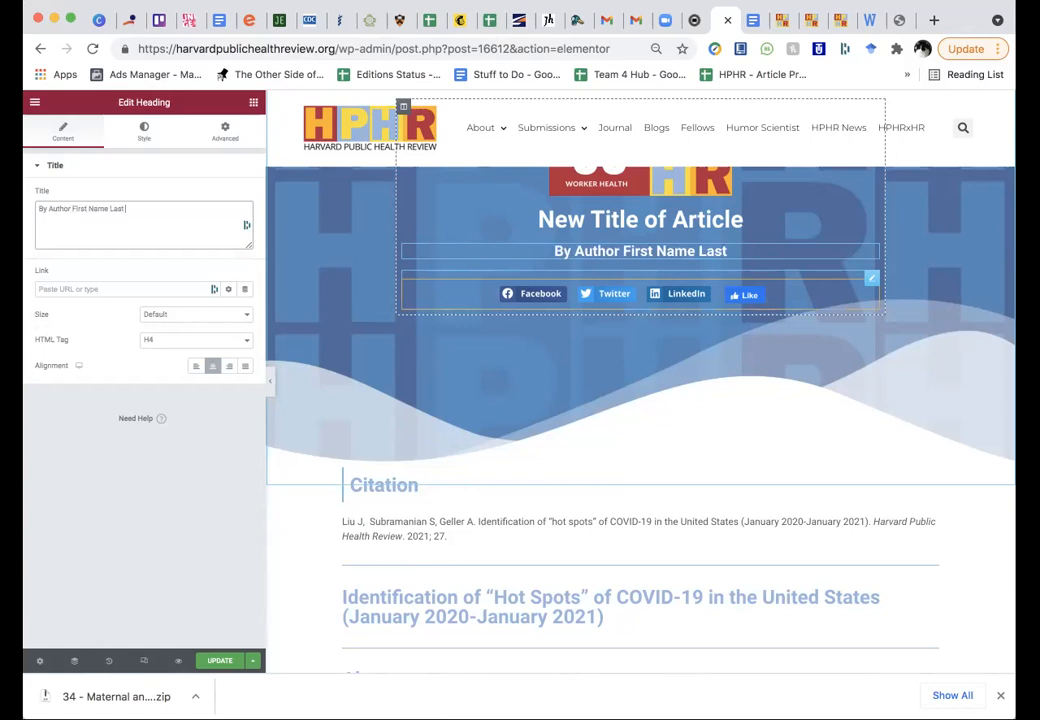
text( Name, PhD)
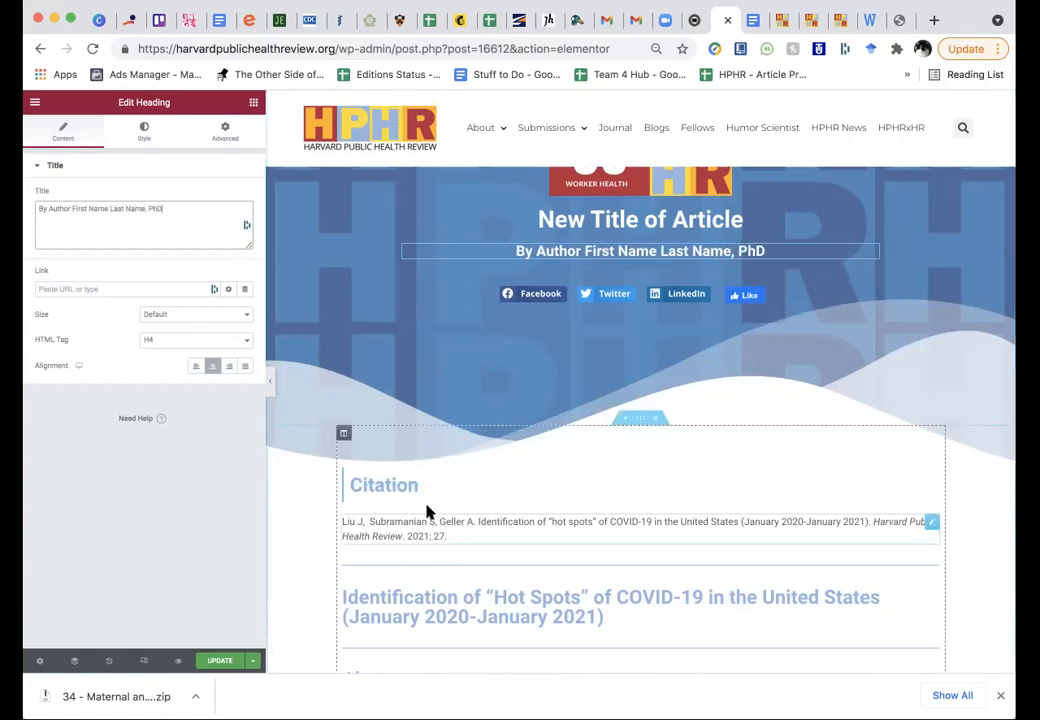
Step: Replace the first author's name in the Citation text with the placeholder "Last F"
scroll(421, 500, down, 3)
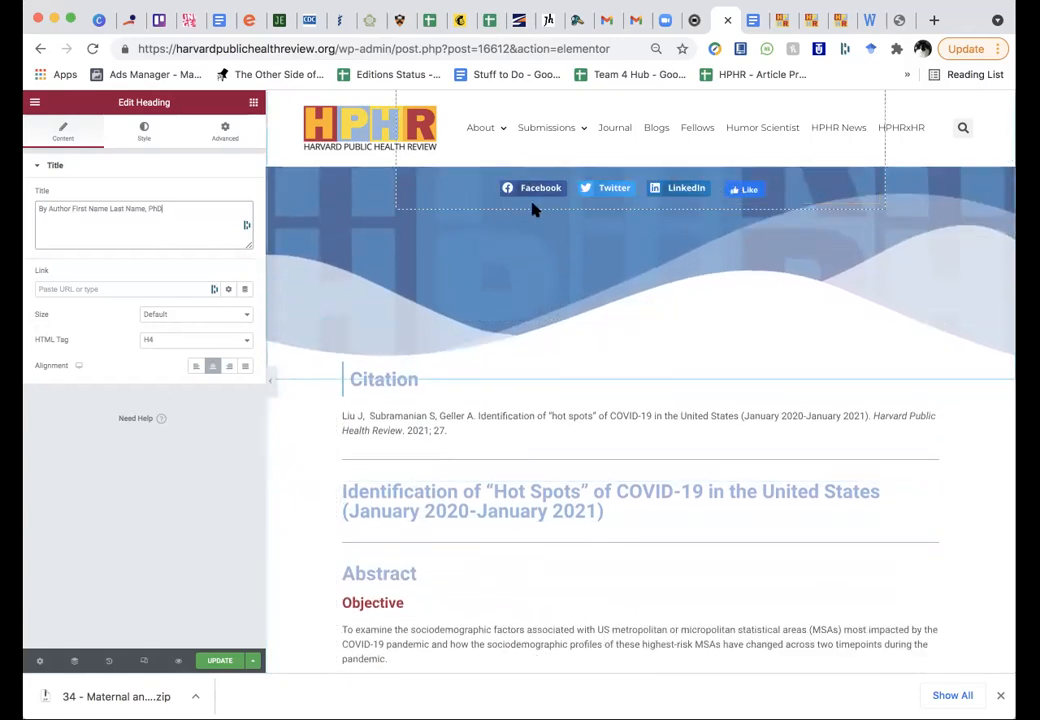
scroll(533, 209, up, 2)
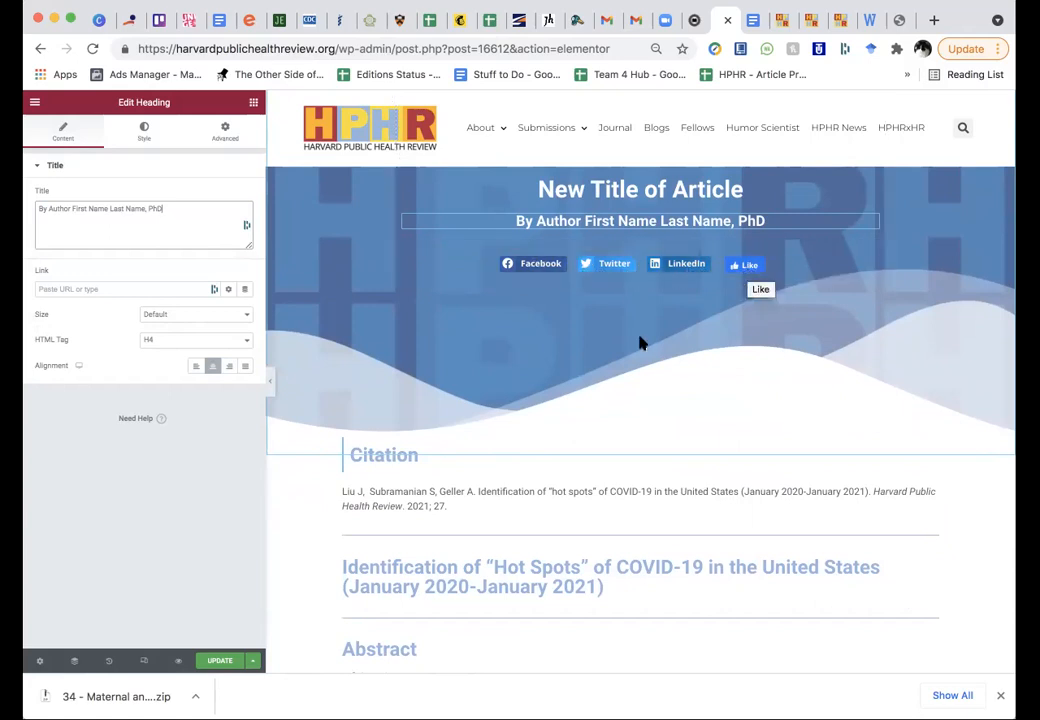
scroll(462, 379, down, 2)
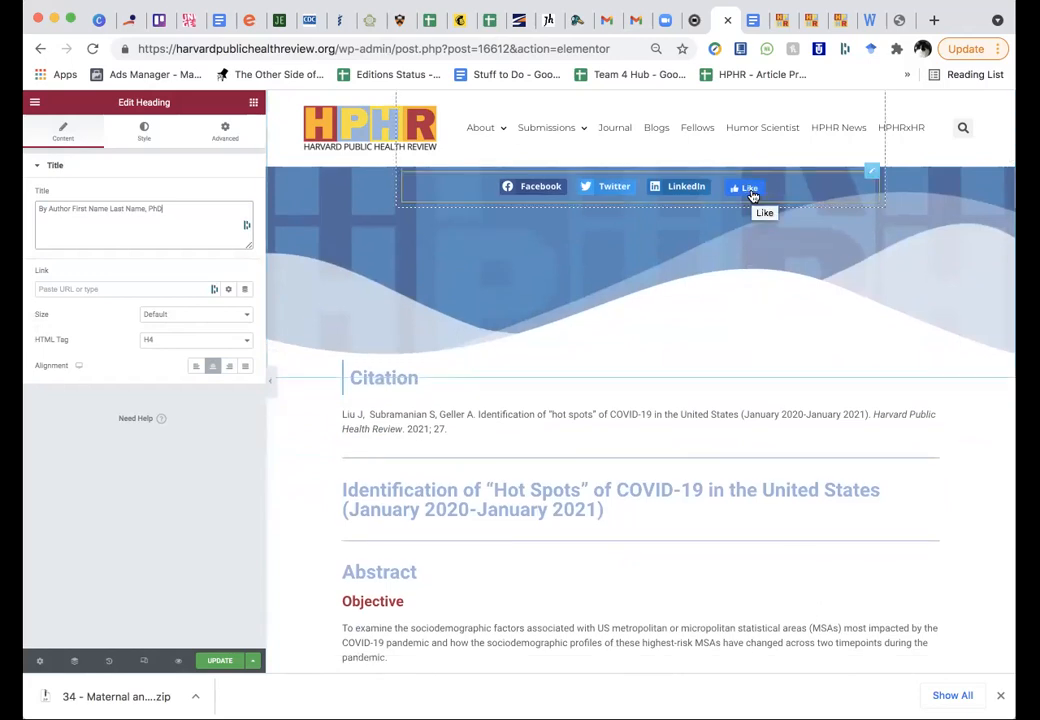
scroll(409, 480, down, 3)
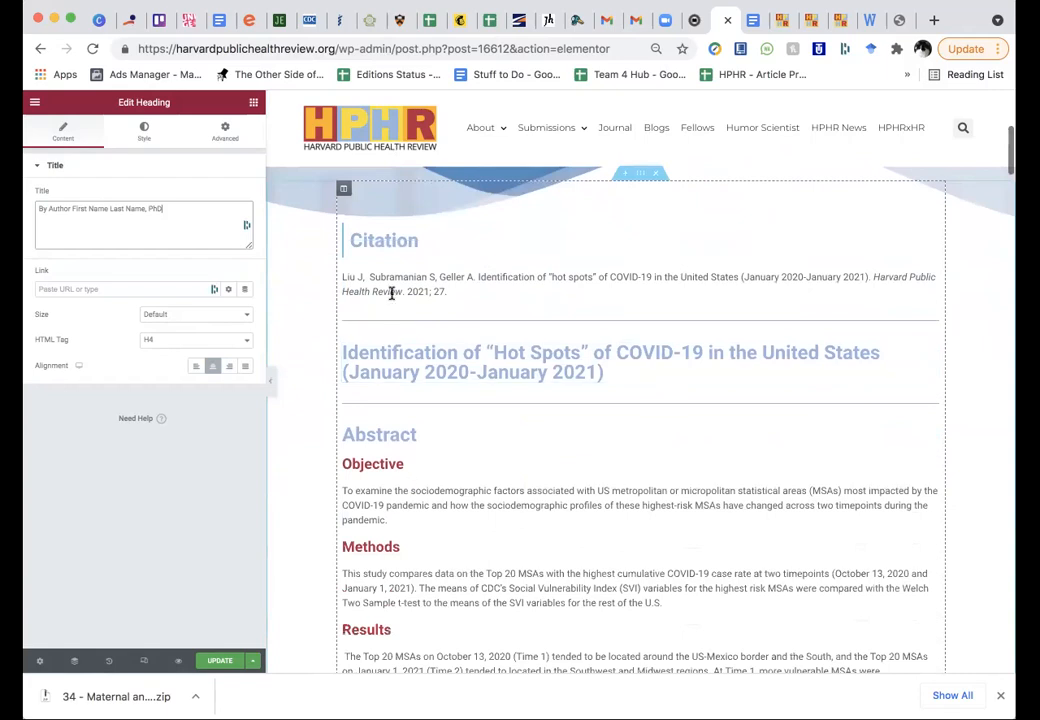
click(385, 281)
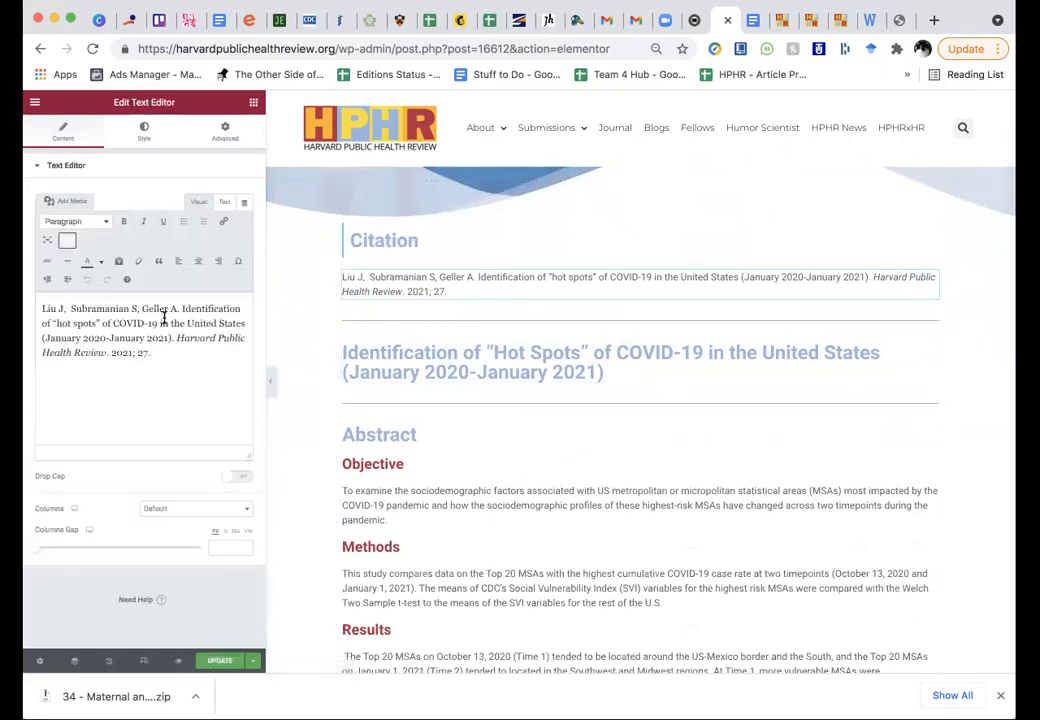
drag(178, 309, 37, 306)
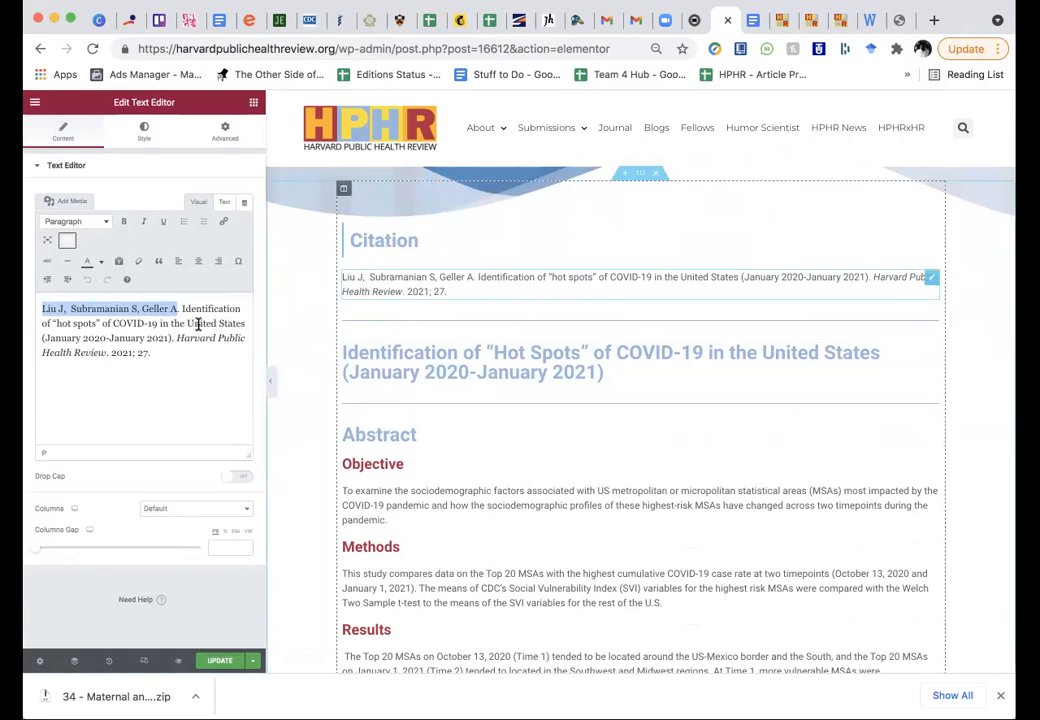
click(102, 318)
click(65, 309)
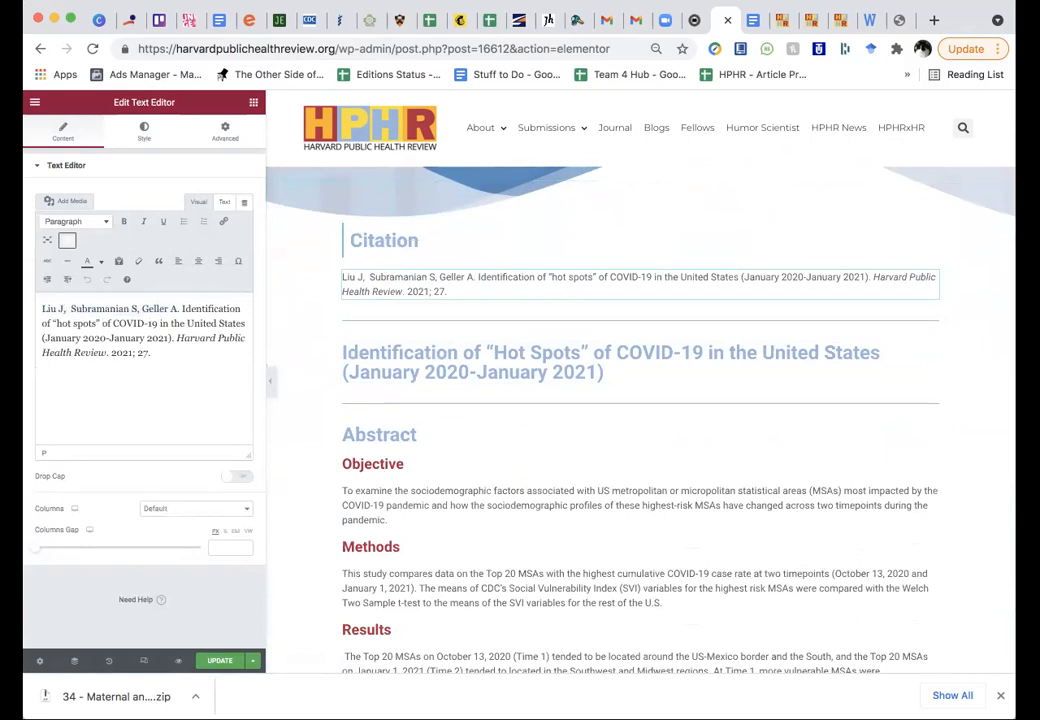
key(Left)
key(shift+Home)
text(Last)
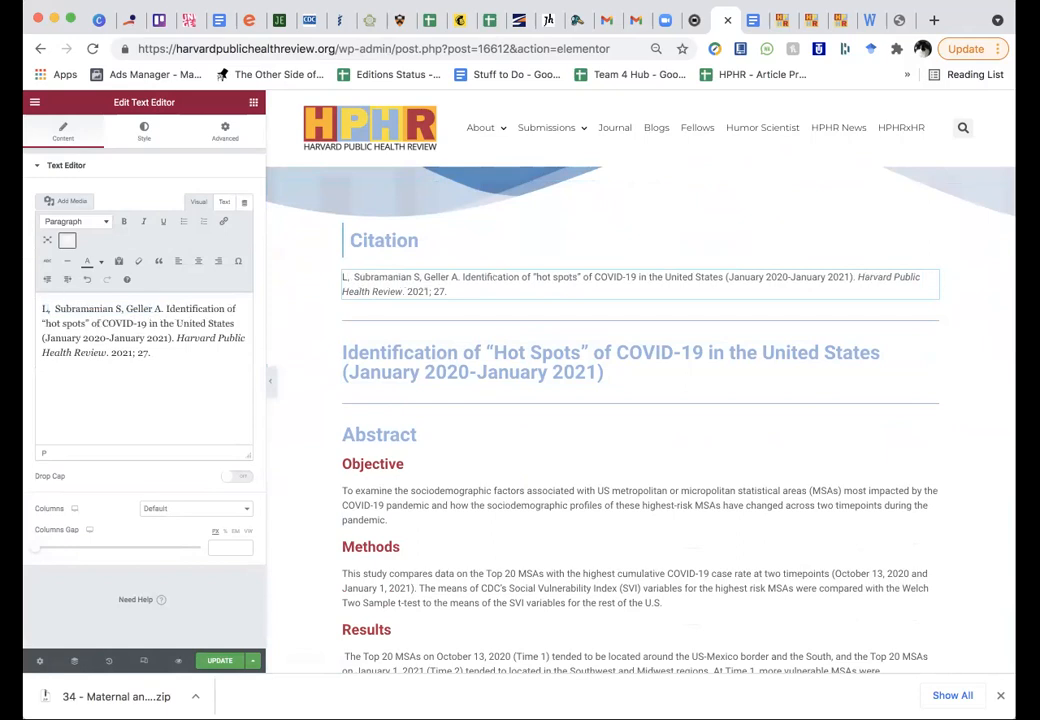
text( F)
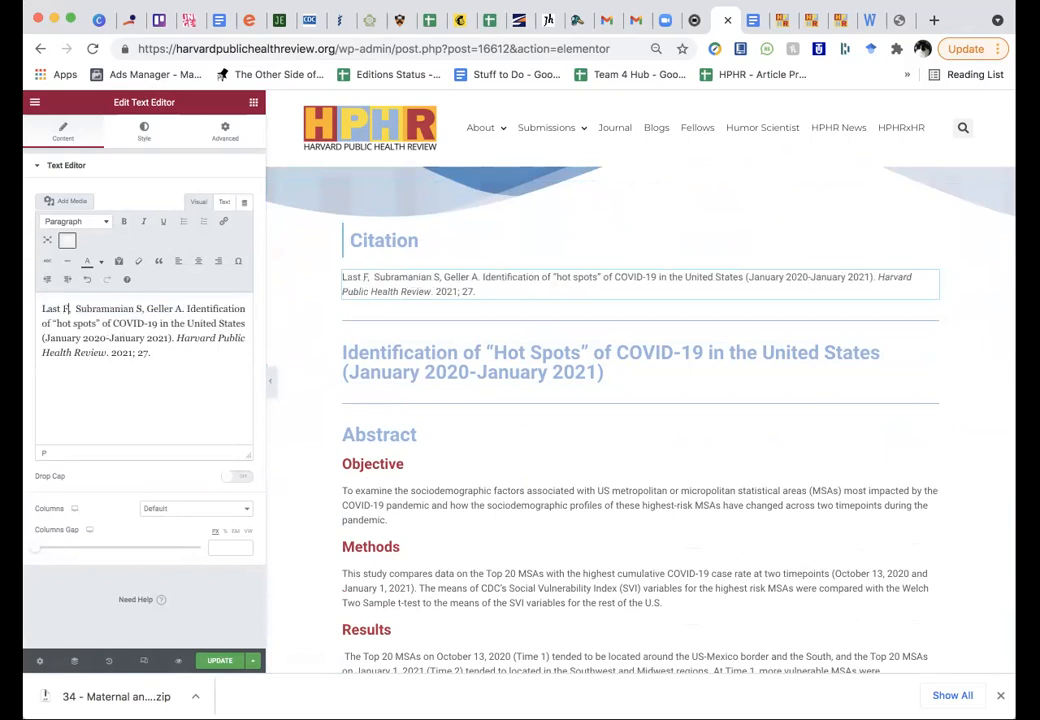
Step: Delete the names of the two remaining authors from the Citation text
key(Right)
key(Right)
key(Right)
key(shift+alt+Right)
key(shift+alt+Right)
key(shift+alt+Right)
key(shift+alt+Right)
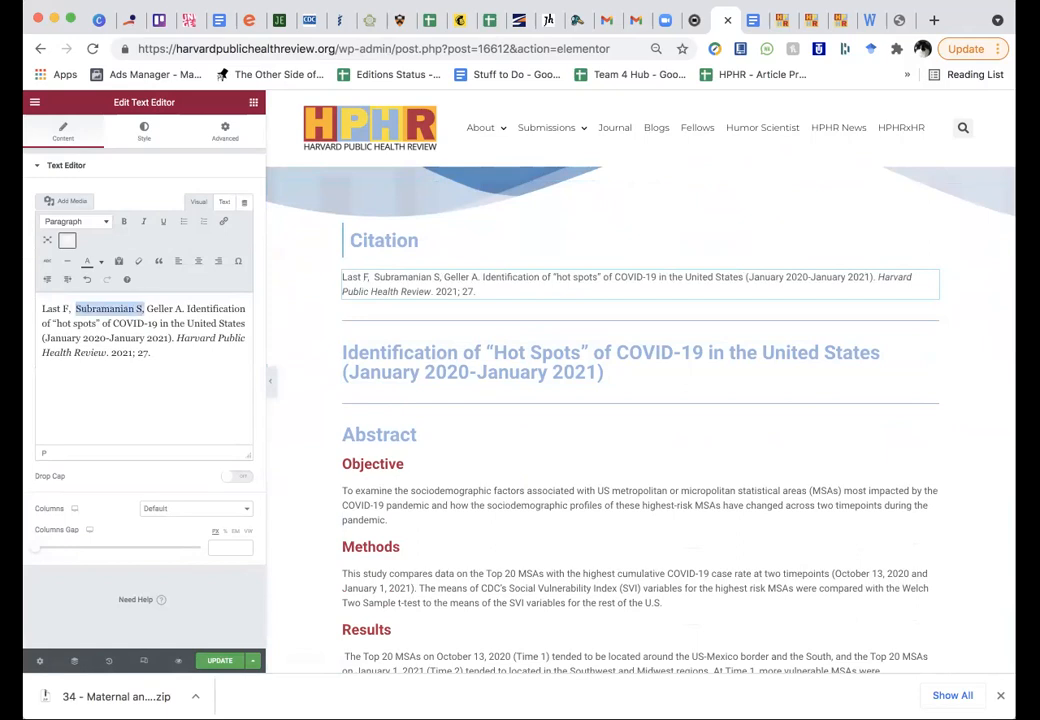
key(BackSpace)
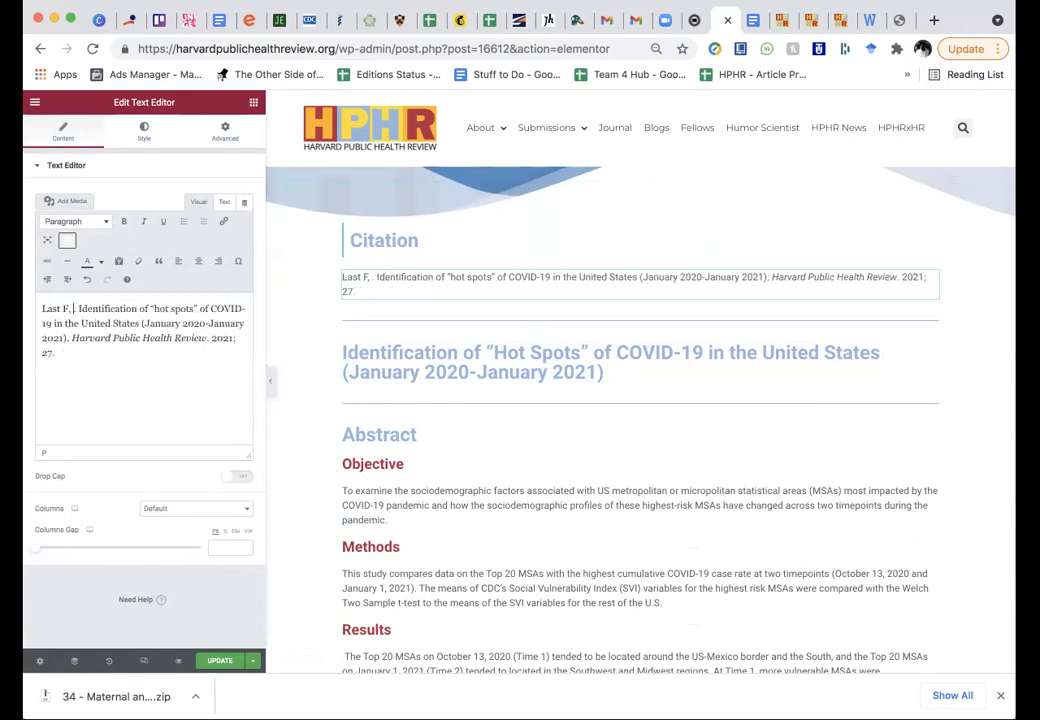
Step: Remove the leftover comma and space after "Last F" in the Citation text
key(BackSpace)
key(BackSpace)
key(Right)
key(Right)
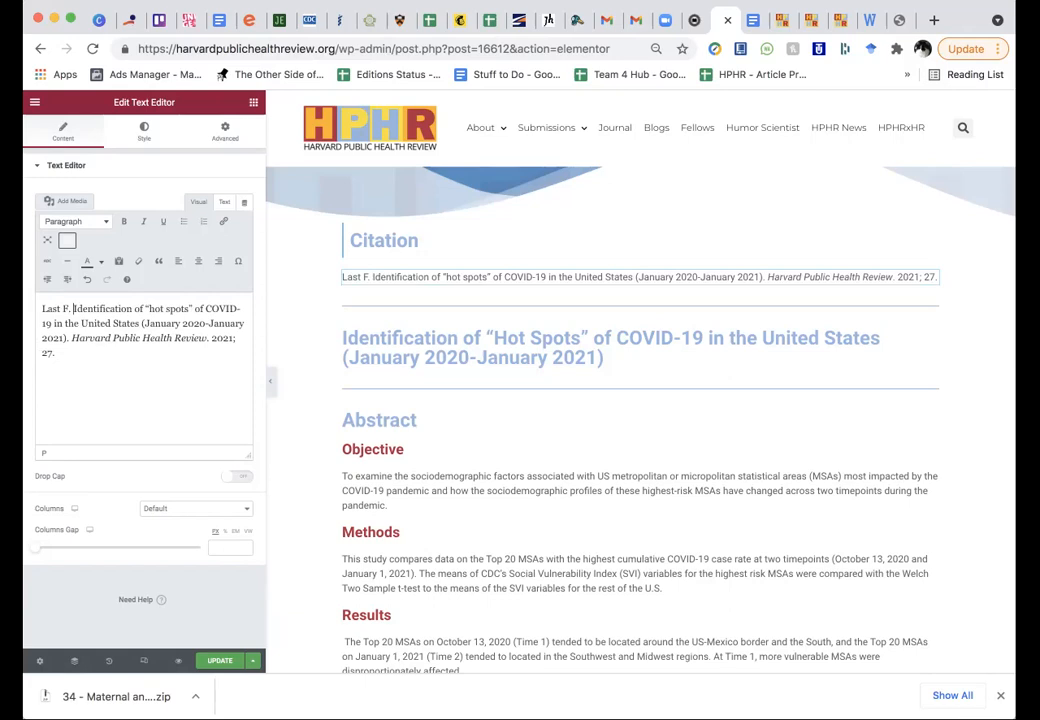
Step: Replace the old article title in the Citation text with "Title of article with no title case"
key(shift+alt+Right)
key(shift+alt+Right)
key(shift+alt+Right)
key(shift+alt+Right)
key(shift+alt+Right)
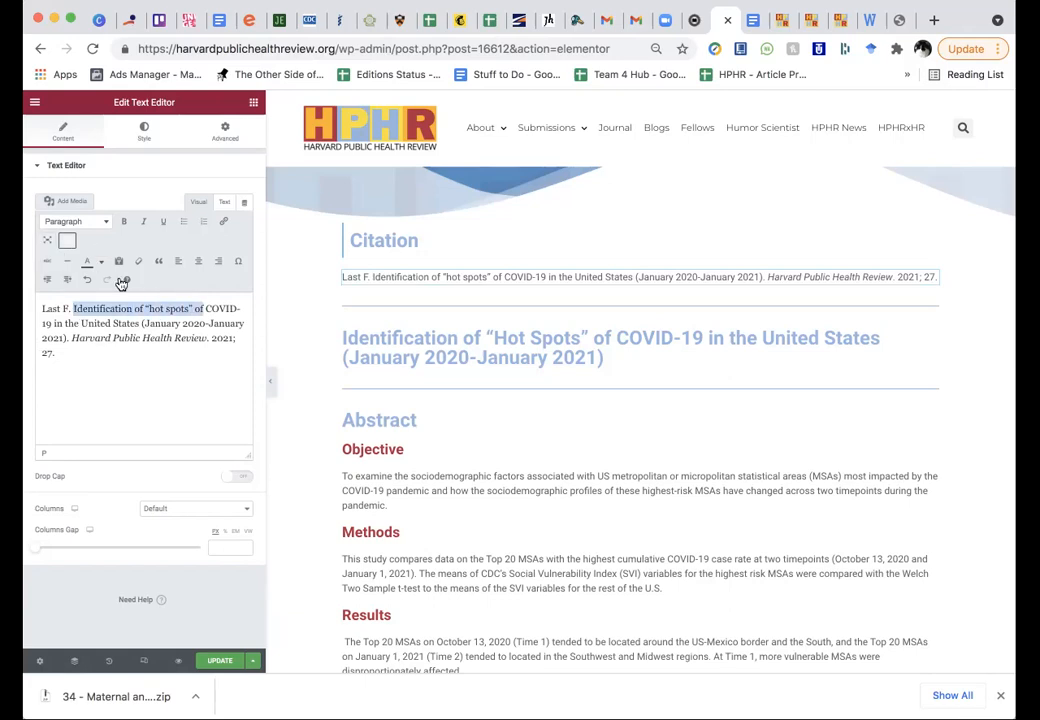
shift+click(66, 337)
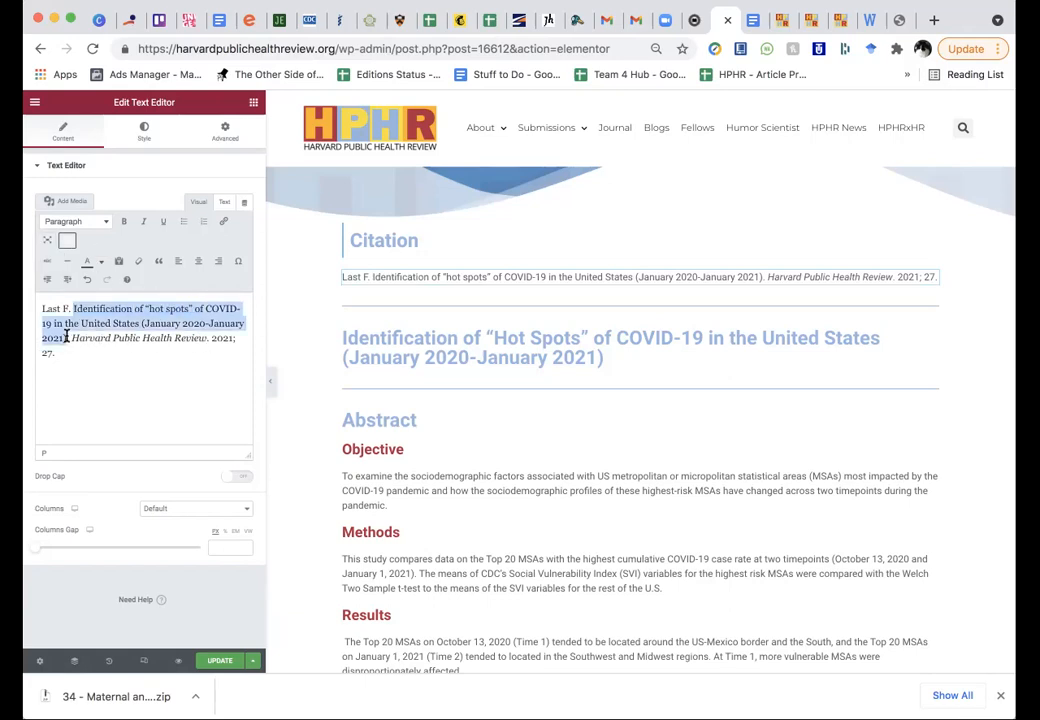
text(Tiel)
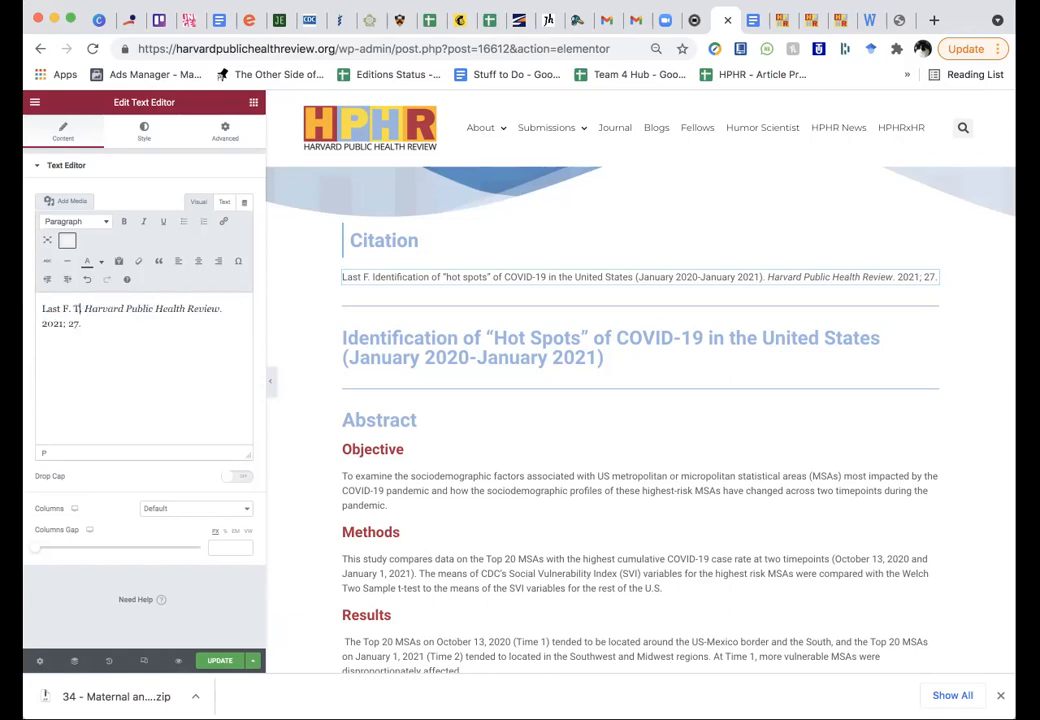
key(BackSpace)
key(BackSpace)
text(tle)
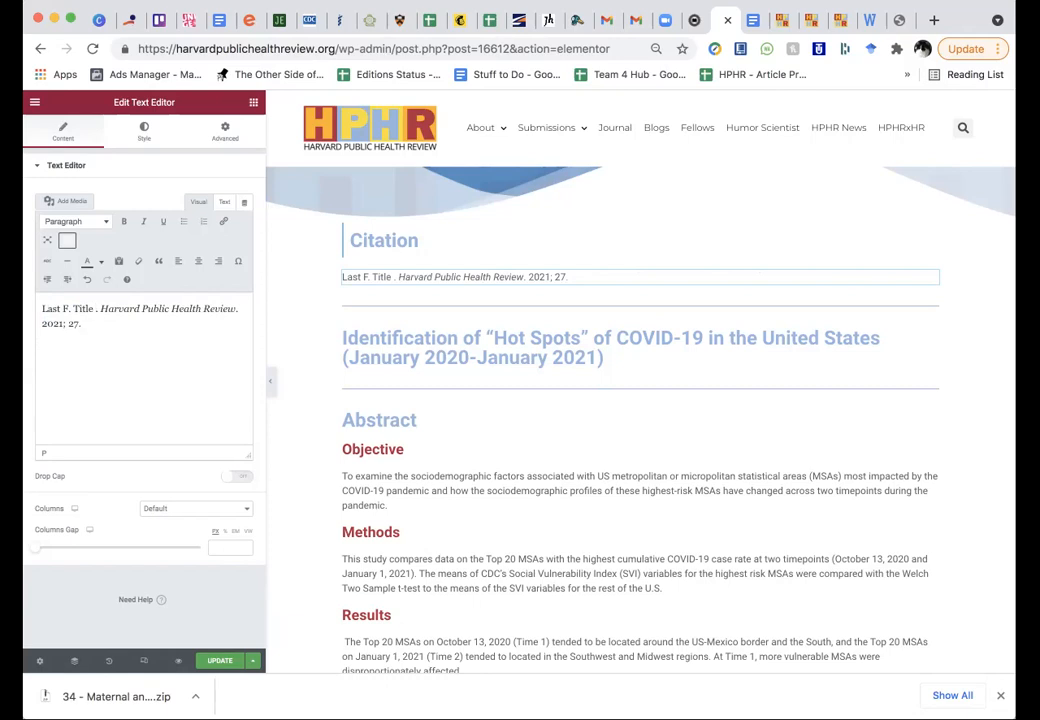
text( of article wi)
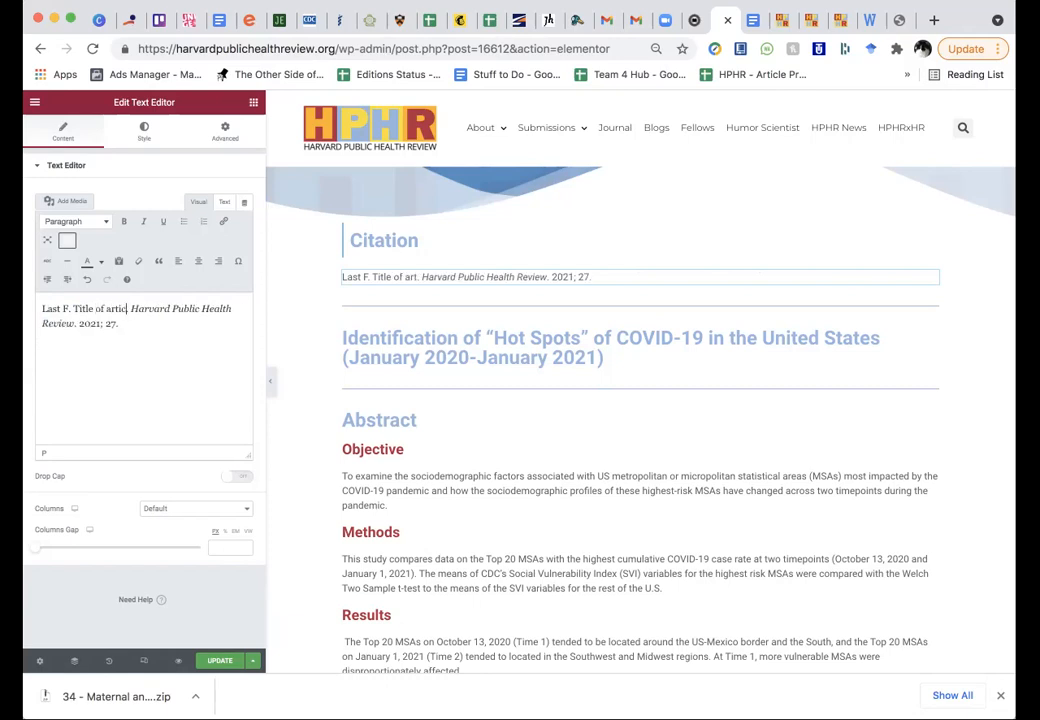
text(th no title )
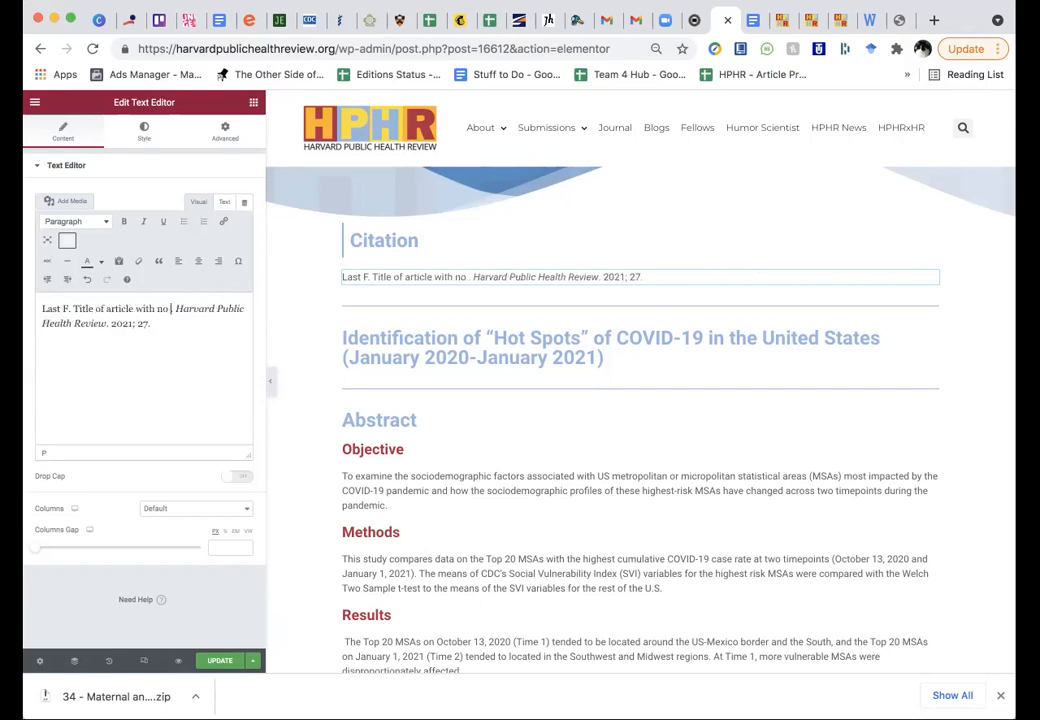
text(case)
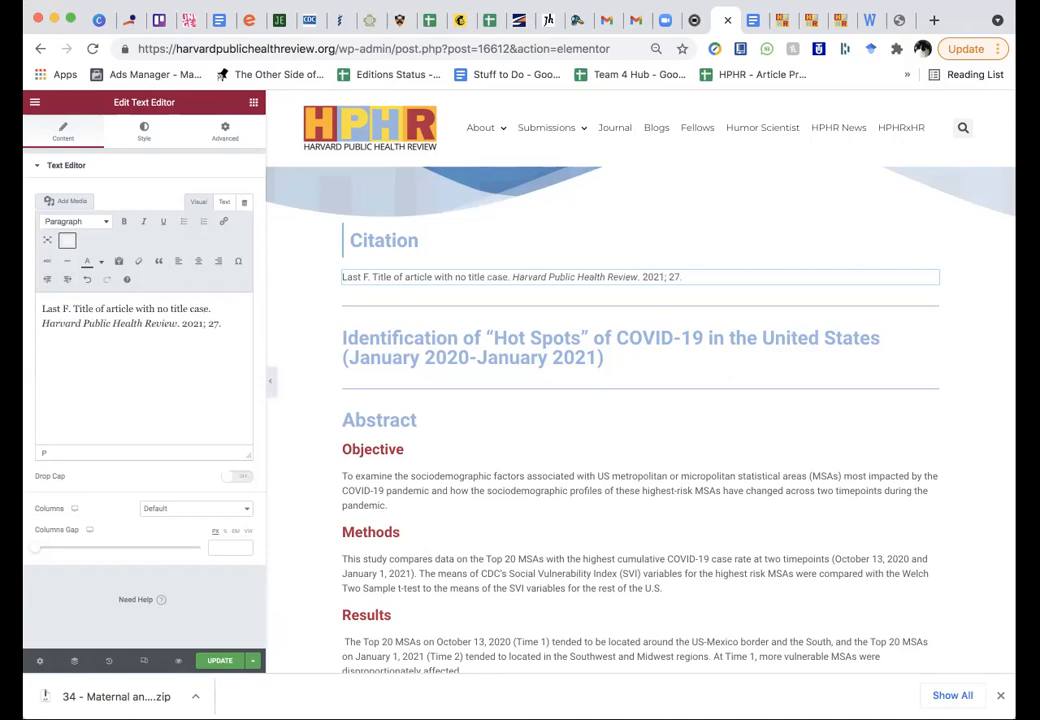
Step: Set the edition number at the end of the Citation text to 34
click(111, 323)
key(Right)
key(Right)
key(Right)
key(Right)
key(Right)
key(Right)
key(Right)
key(shift+Right)
key(shift+Right)
text(34)
Step: Copy the full title text of the article heading in the blue header
click(440, 357)
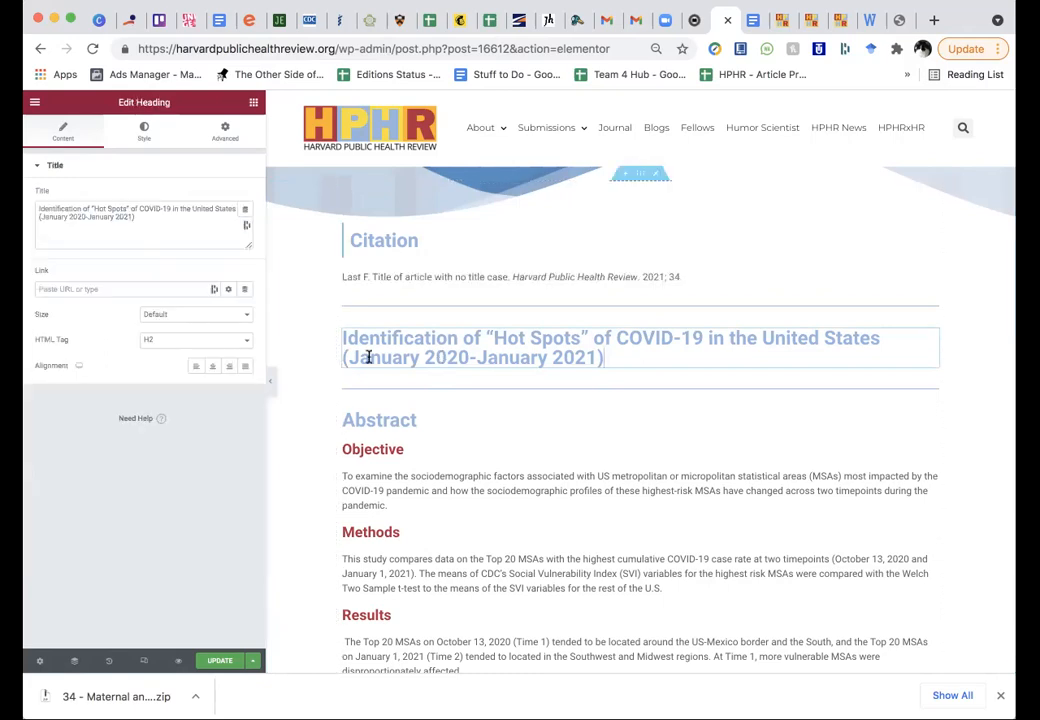
scroll(441, 340, up, 5)
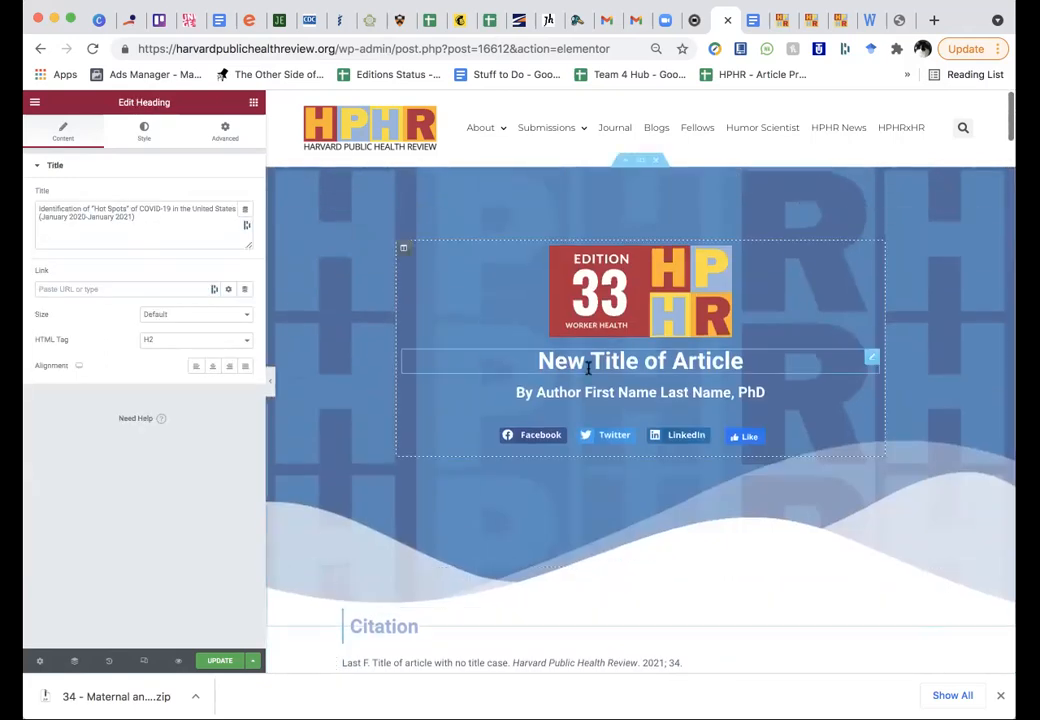
click(470, 362)
triple_click(177, 224)
scroll(522, 385, down, 3)
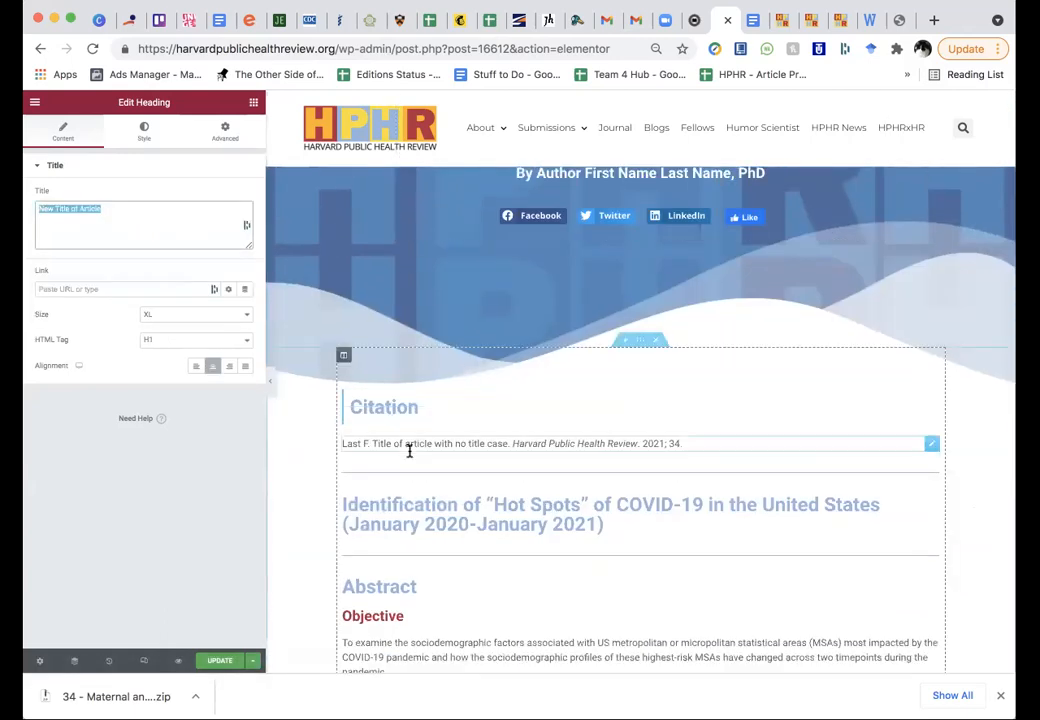
Step: Replace the text of the "Hot Spots" heading between Citation and Abstract with "New Title of Article"
click(393, 407)
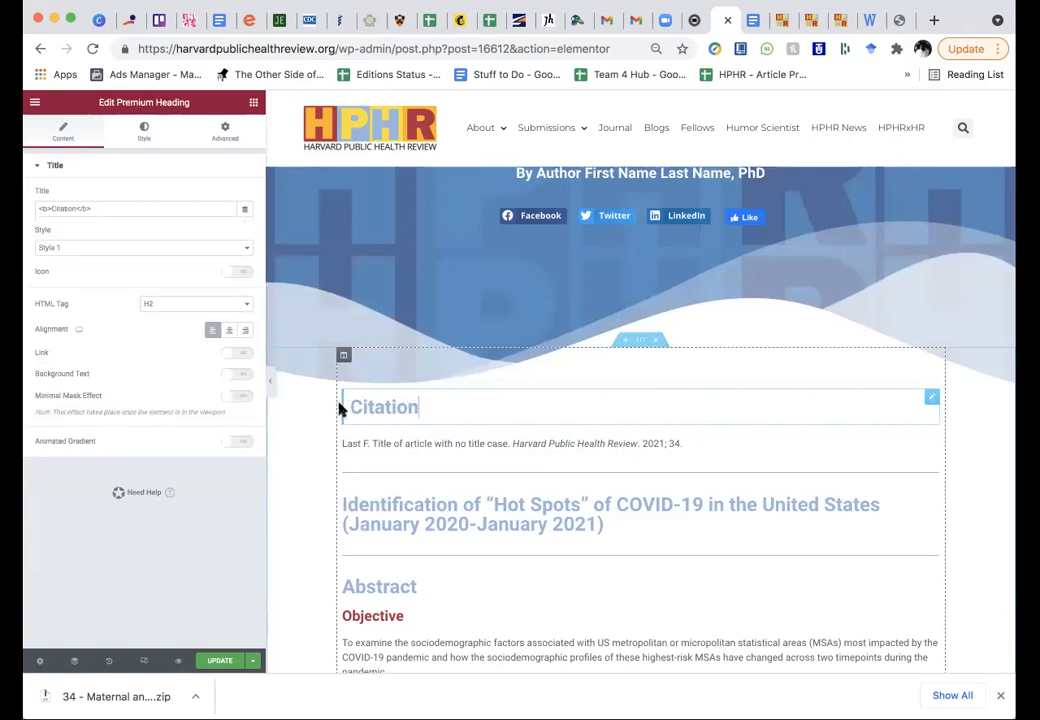
scroll(432, 435, down, 3)
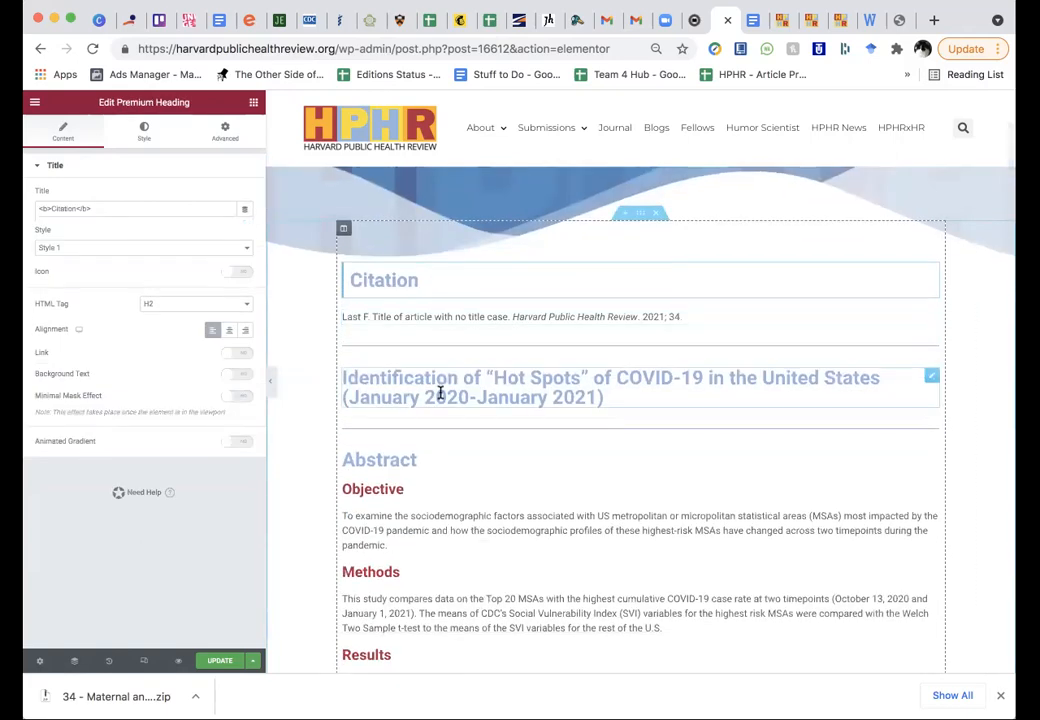
click(440, 393)
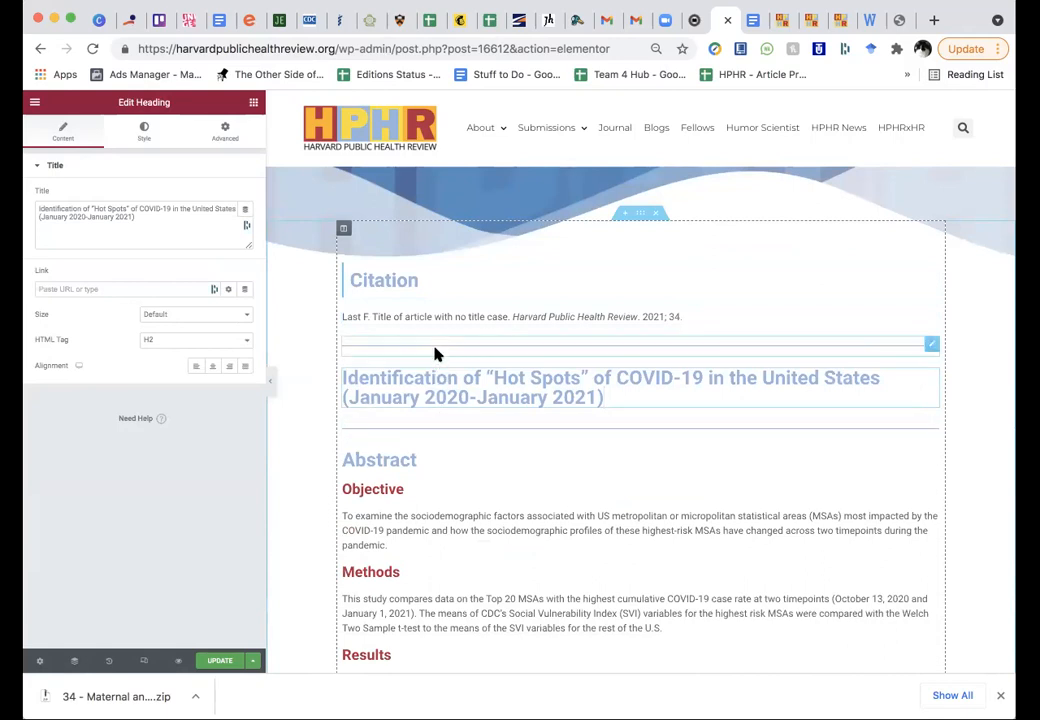
key(super+Tab)
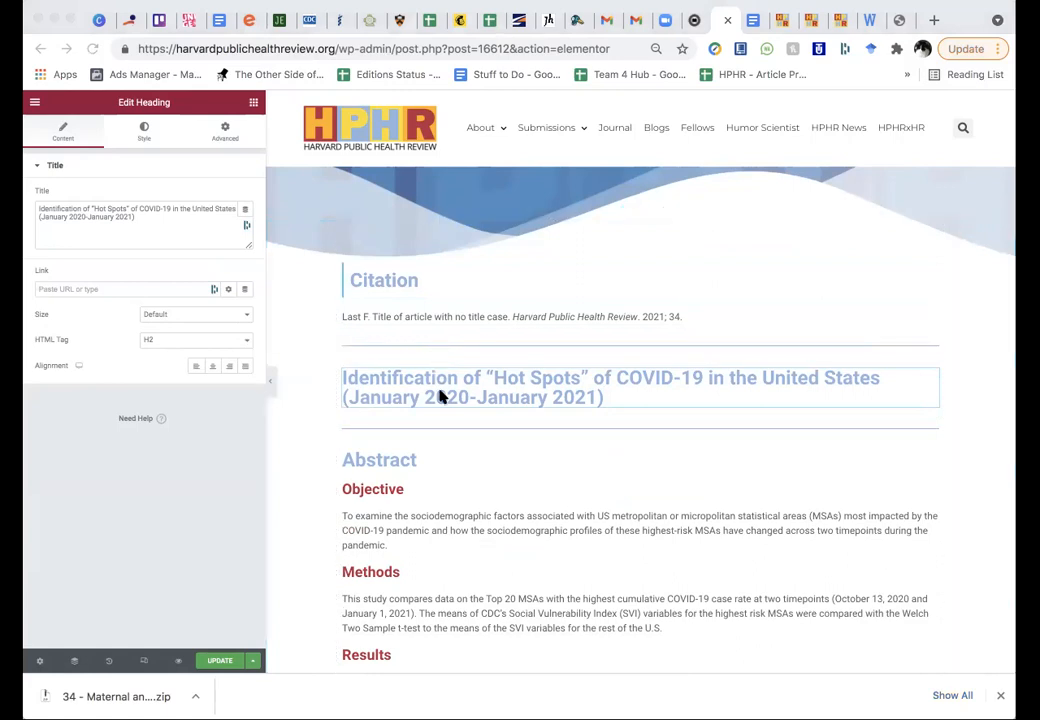
scroll(426, 375, down, 2)
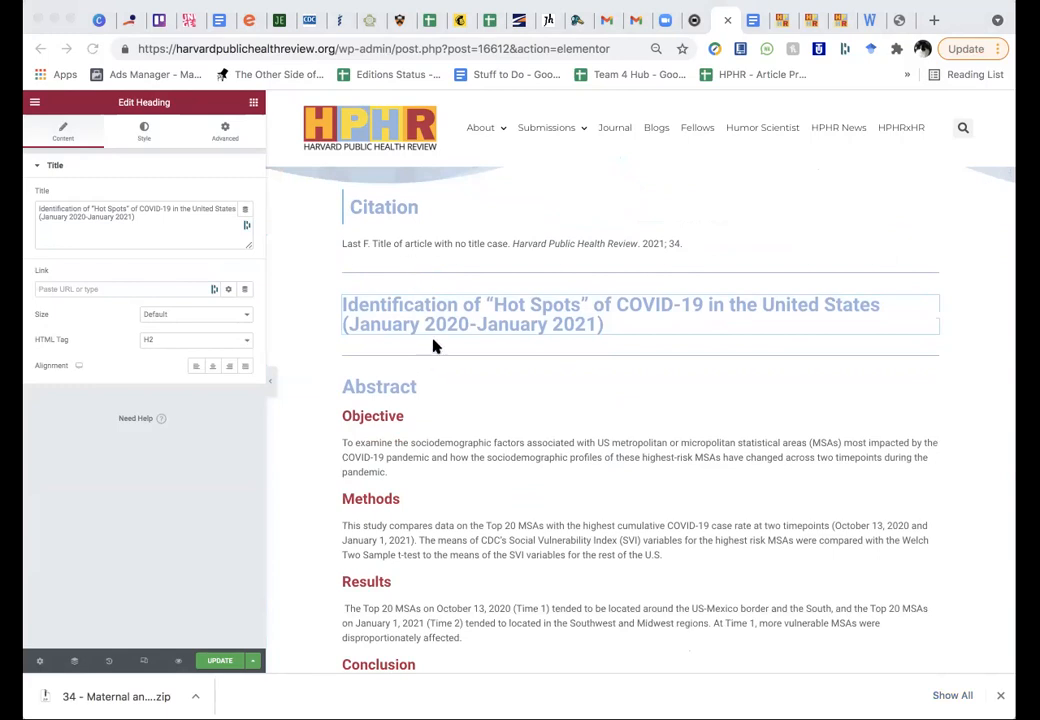
triple_click(158, 221)
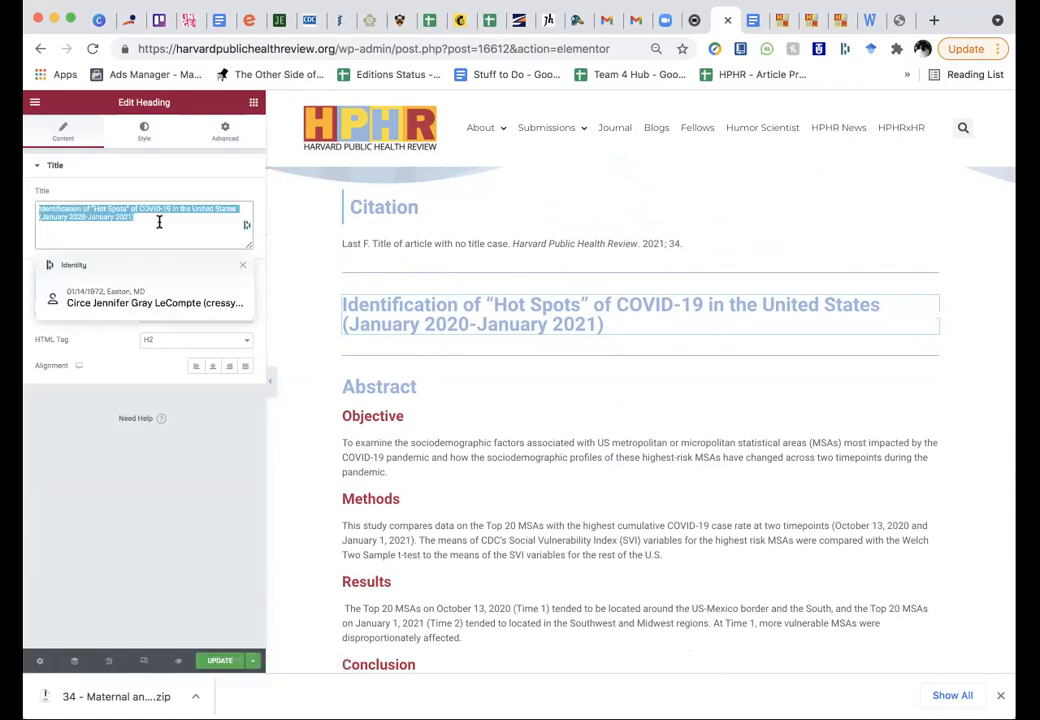
text(New Title of Article)
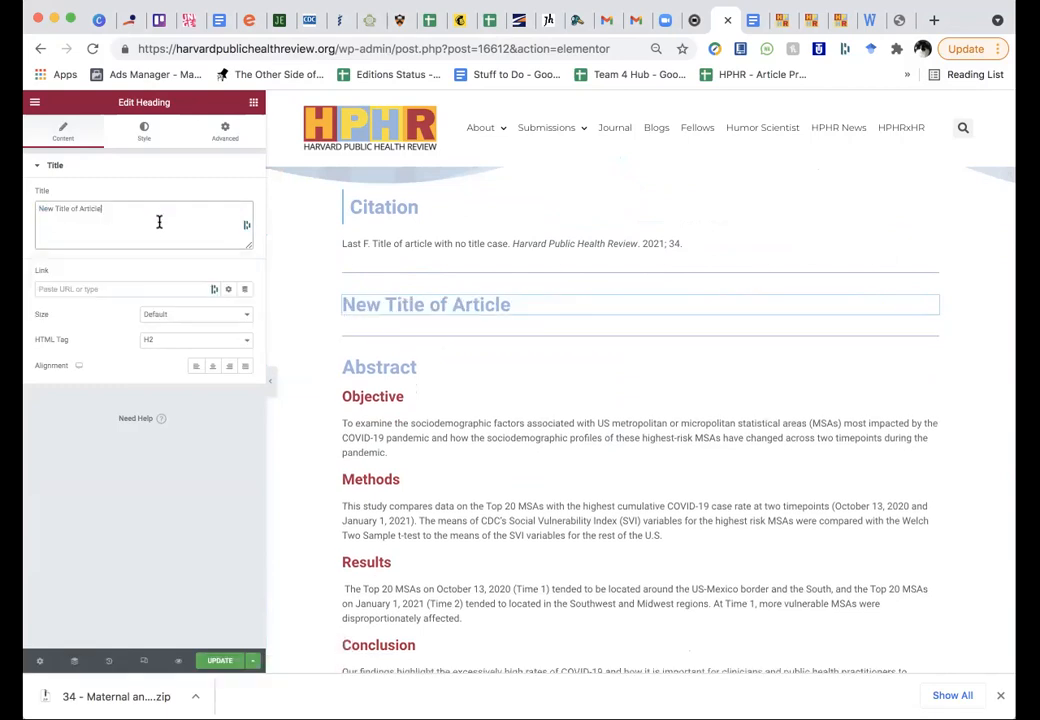
click(398, 305)
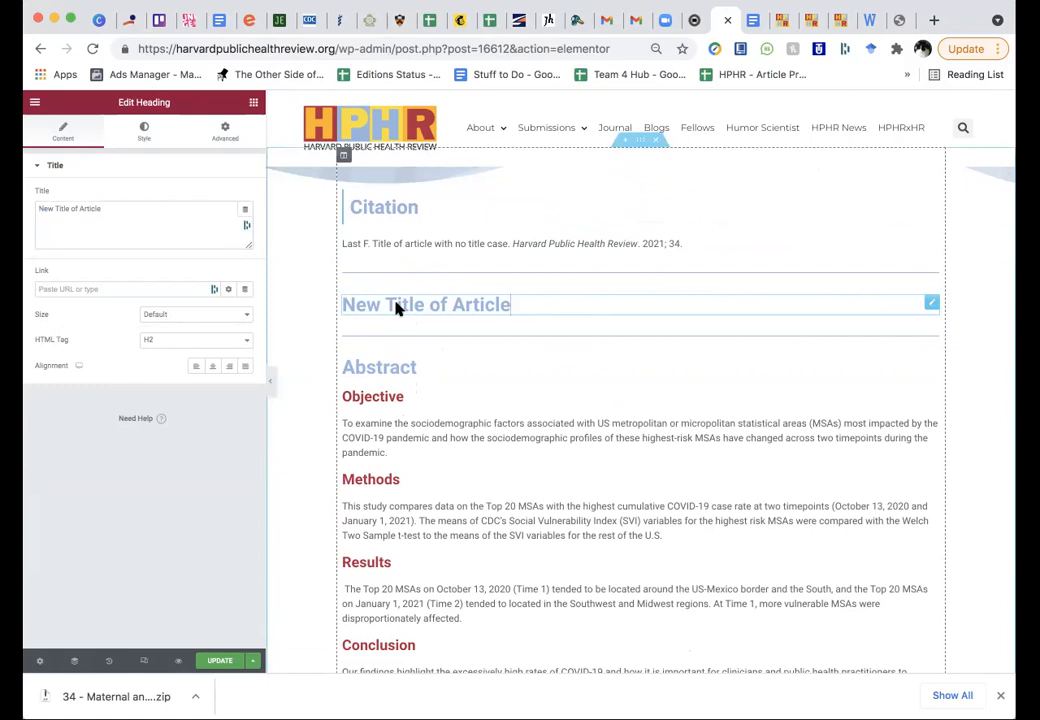
triple_click(486, 299)
click(486, 298)
Step: Duplicate the divider between the article title and the Abstract, and delete the copy
scroll(484, 420, down, 2)
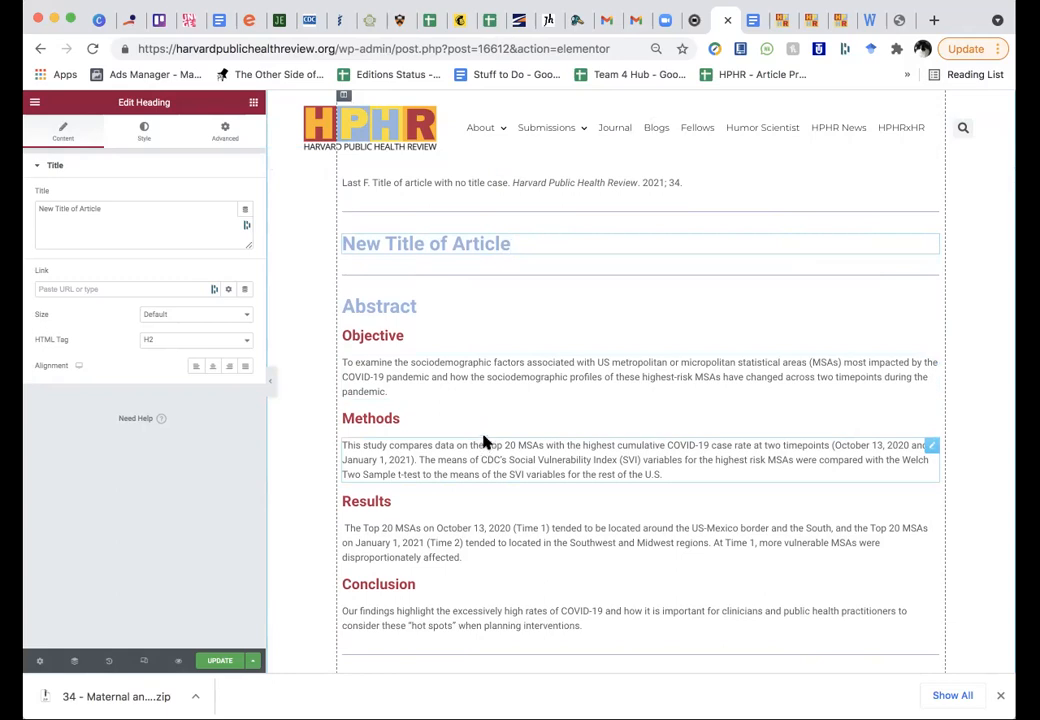
right_click(392, 276)
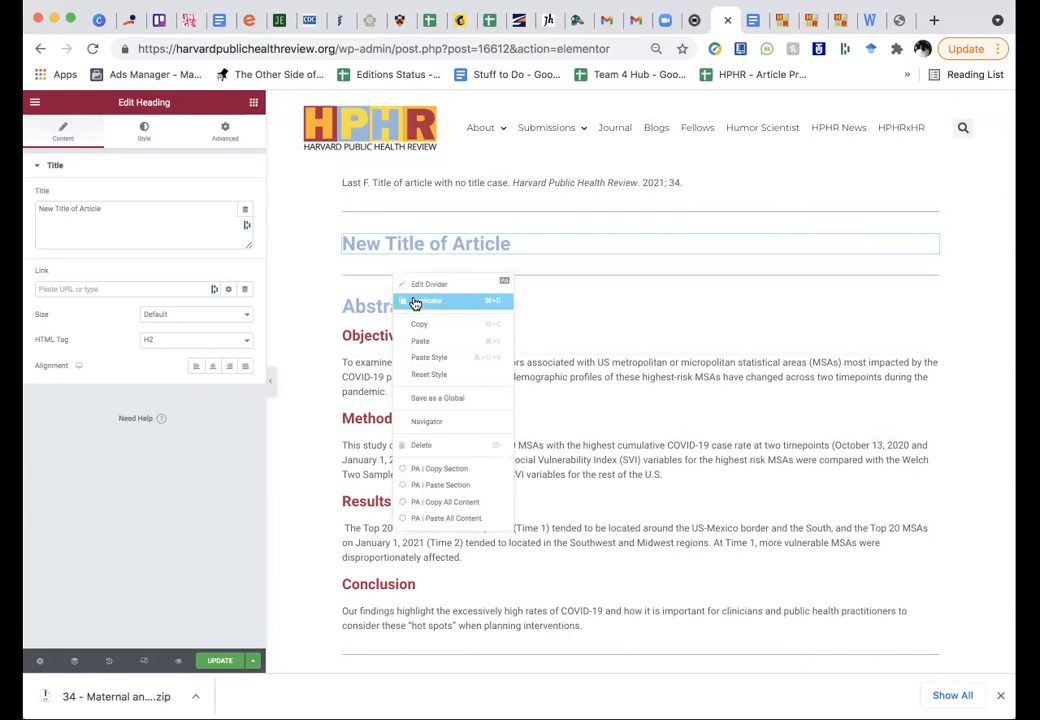
right_click(789, 283)
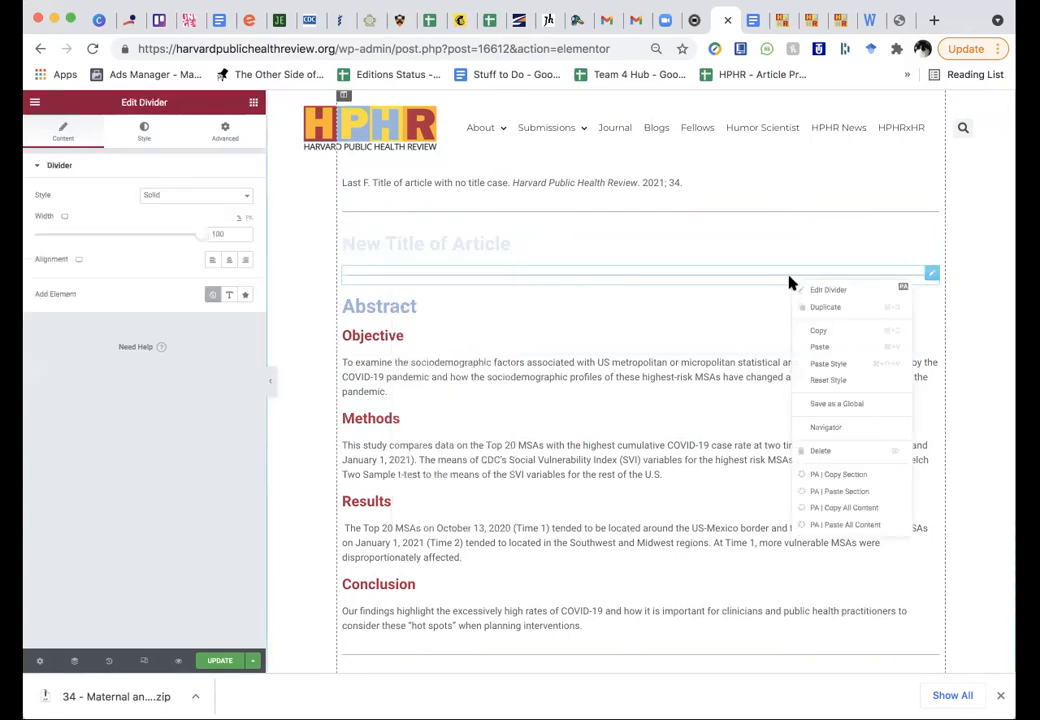
click(803, 306)
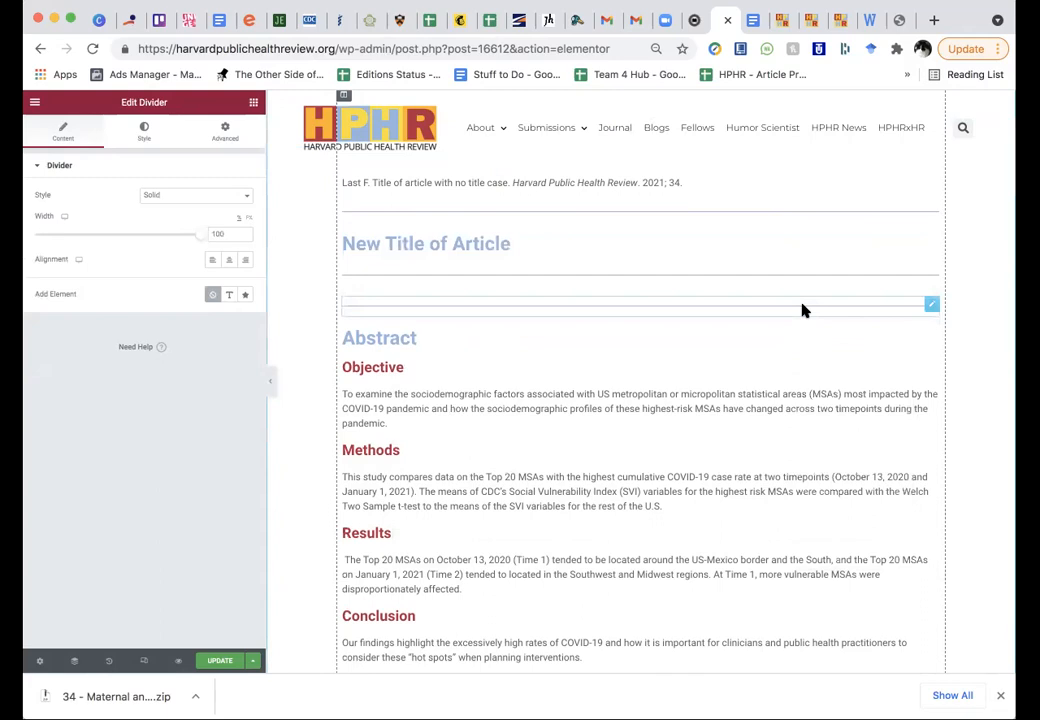
right_click(803, 311)
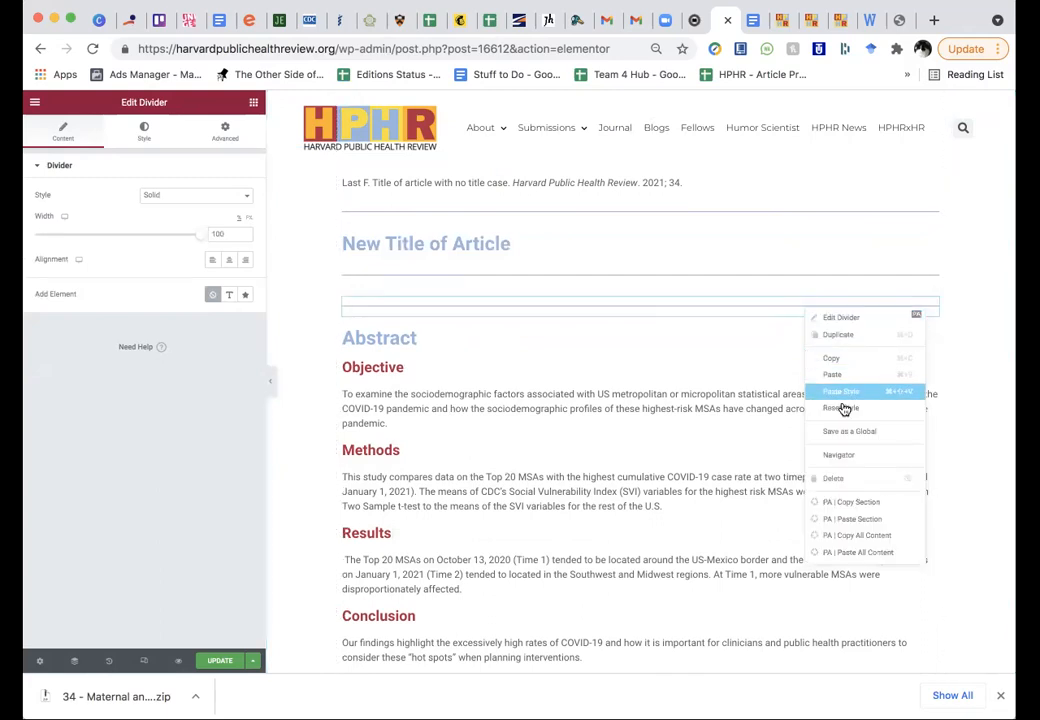
click(850, 478)
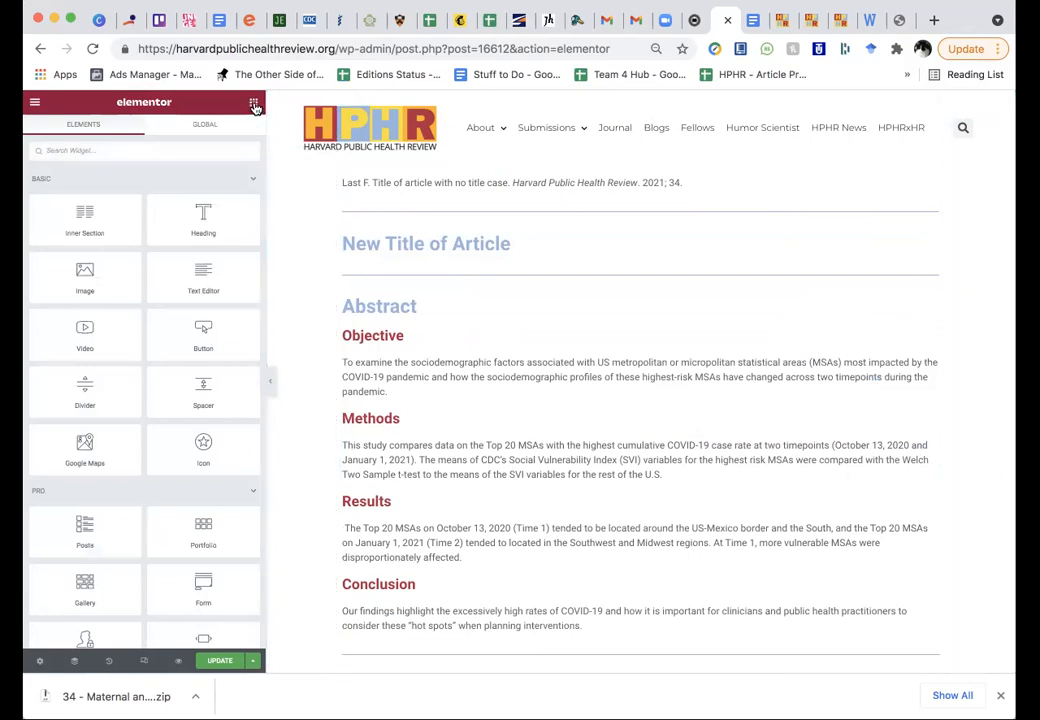
Step: Insert a new Divider widget directly above the Abstract heading
scroll(443, 320, down, 8)
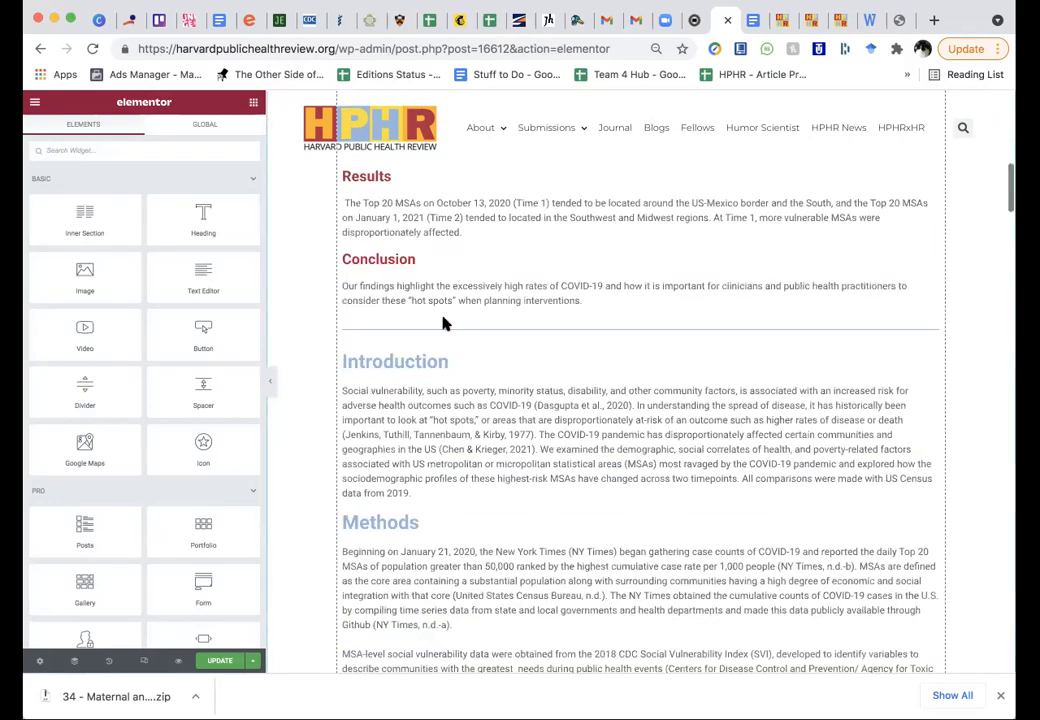
scroll(443, 318, down, 3)
scroll(445, 320, up, 8)
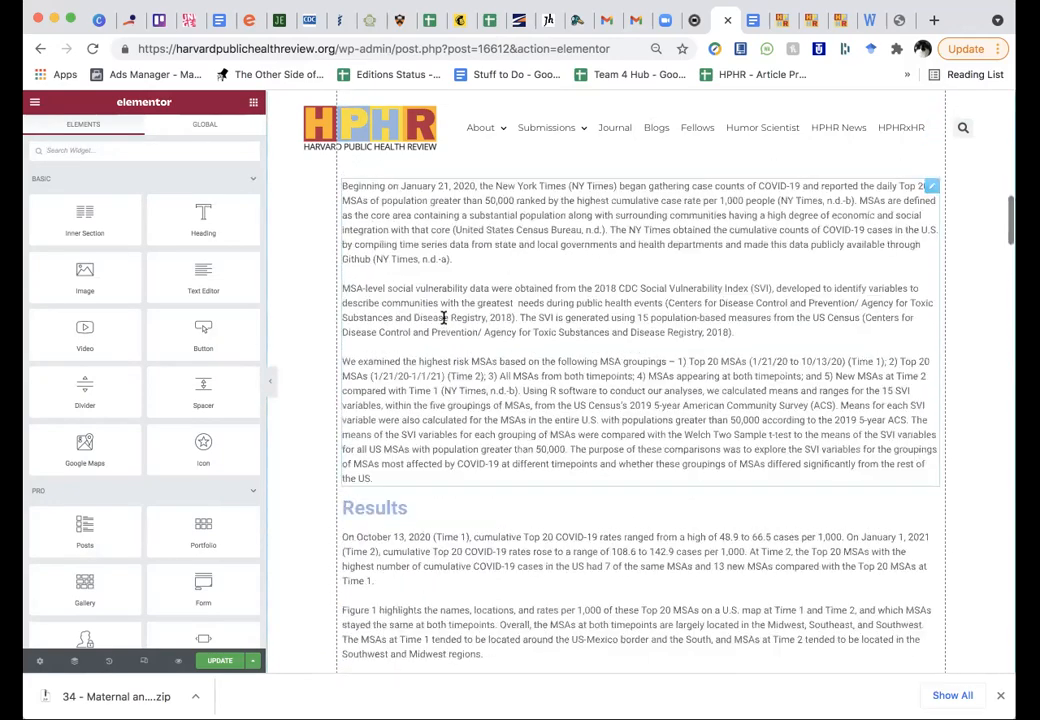
scroll(445, 322, up, 5)
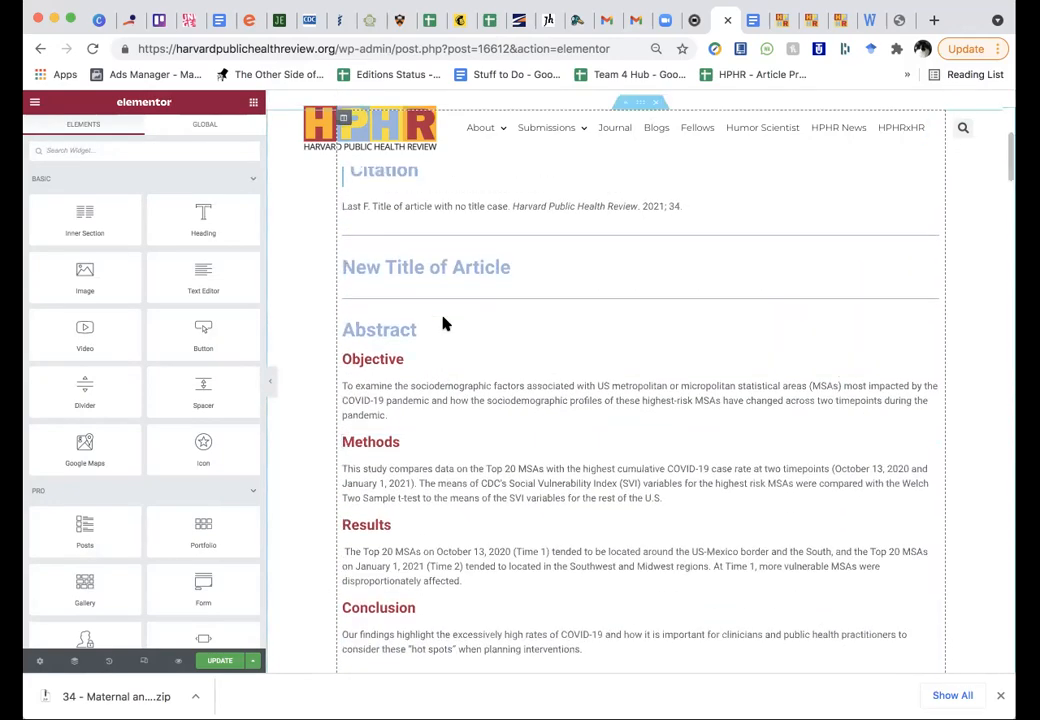
scroll(443, 323, up, 1)
scroll(443, 323, down, 2)
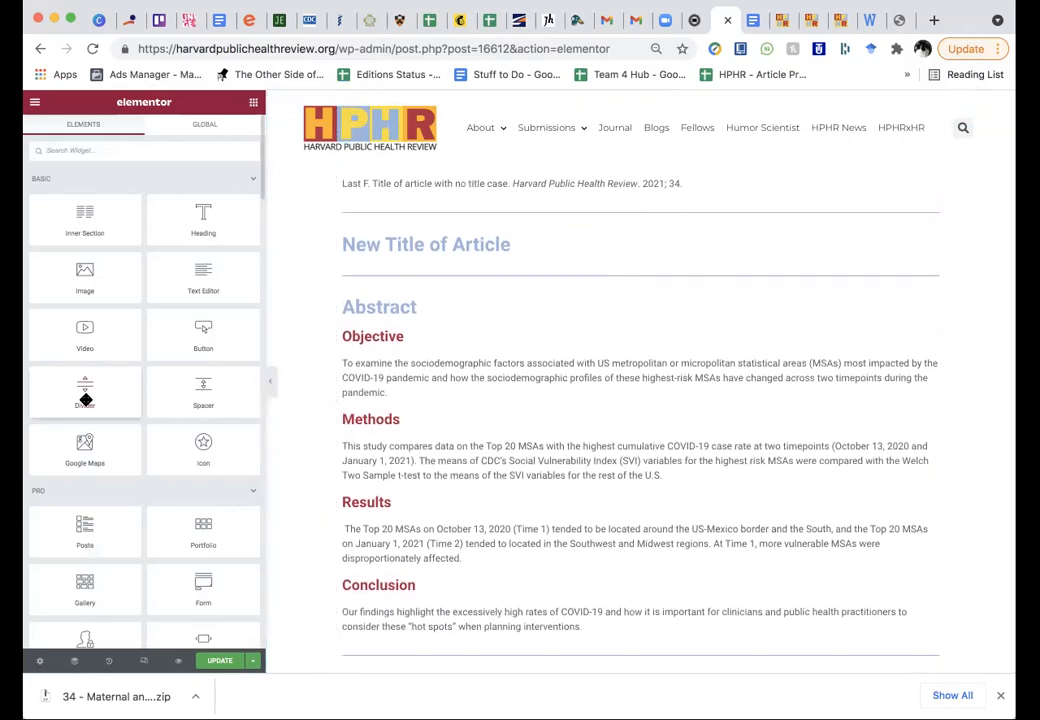
drag(80, 394, 414, 309)
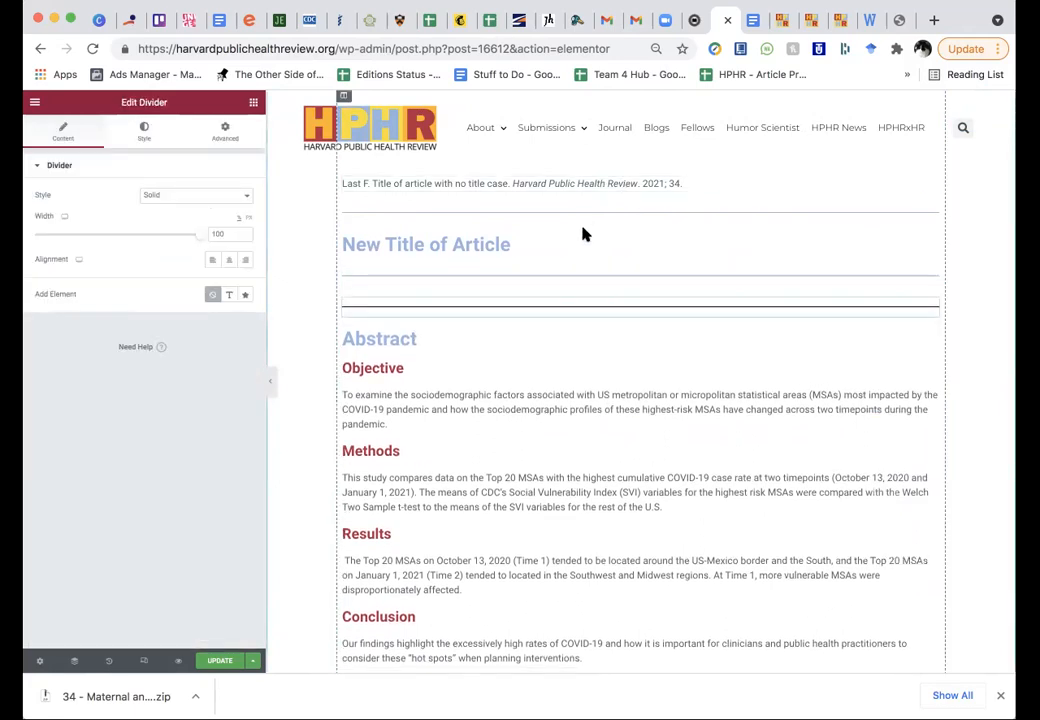
Step: Review the new divider's content, style and advanced settings
scroll(583, 232, up, 5)
scroll(585, 236, up, 1)
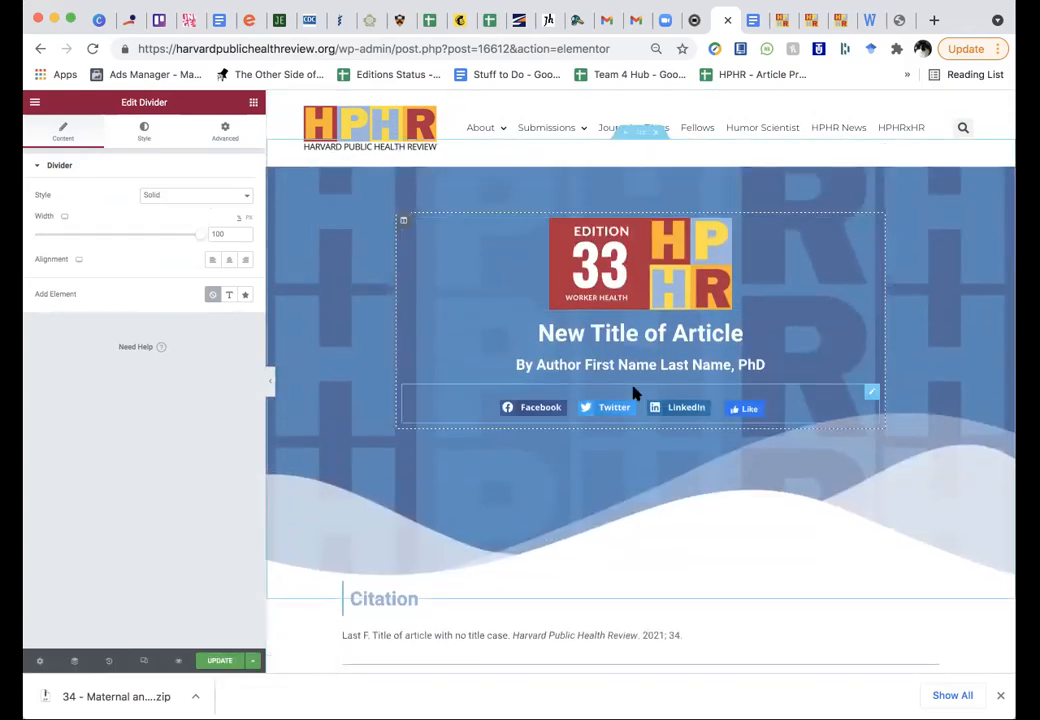
scroll(634, 392, down, 5)
scroll(634, 392, down, 1)
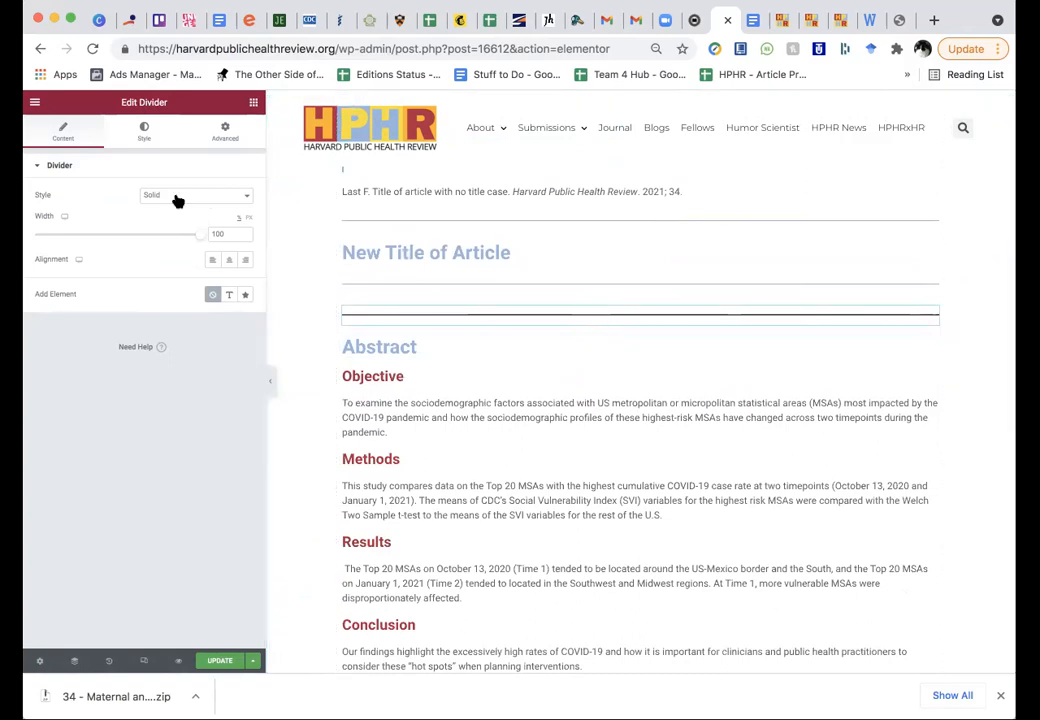
click(57, 137)
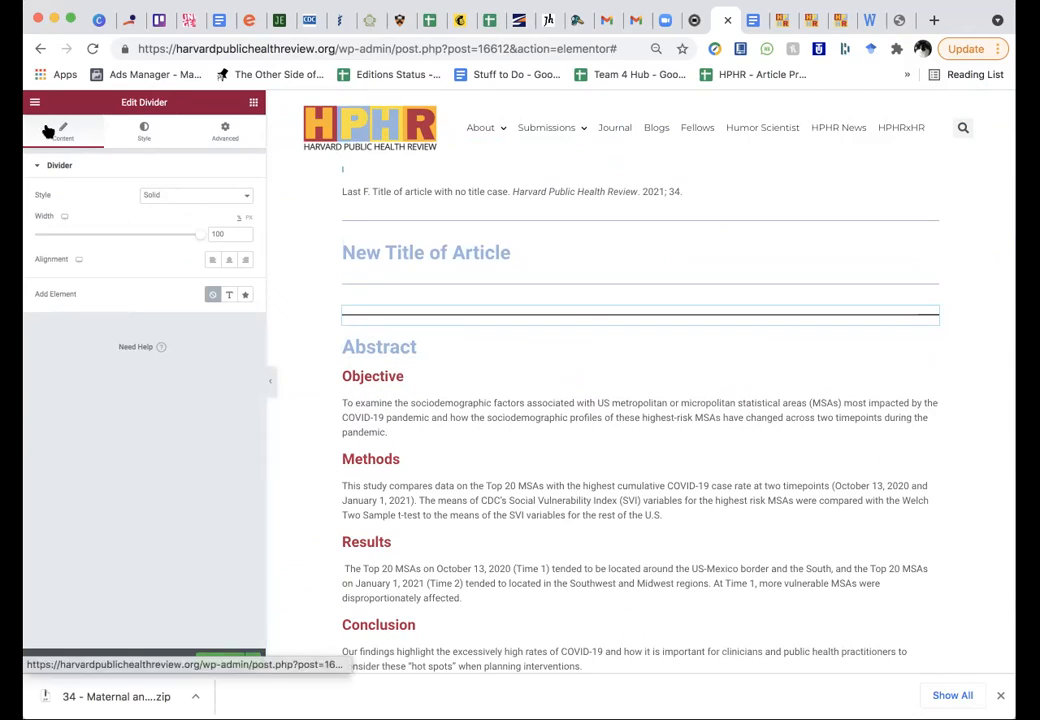
click(144, 134)
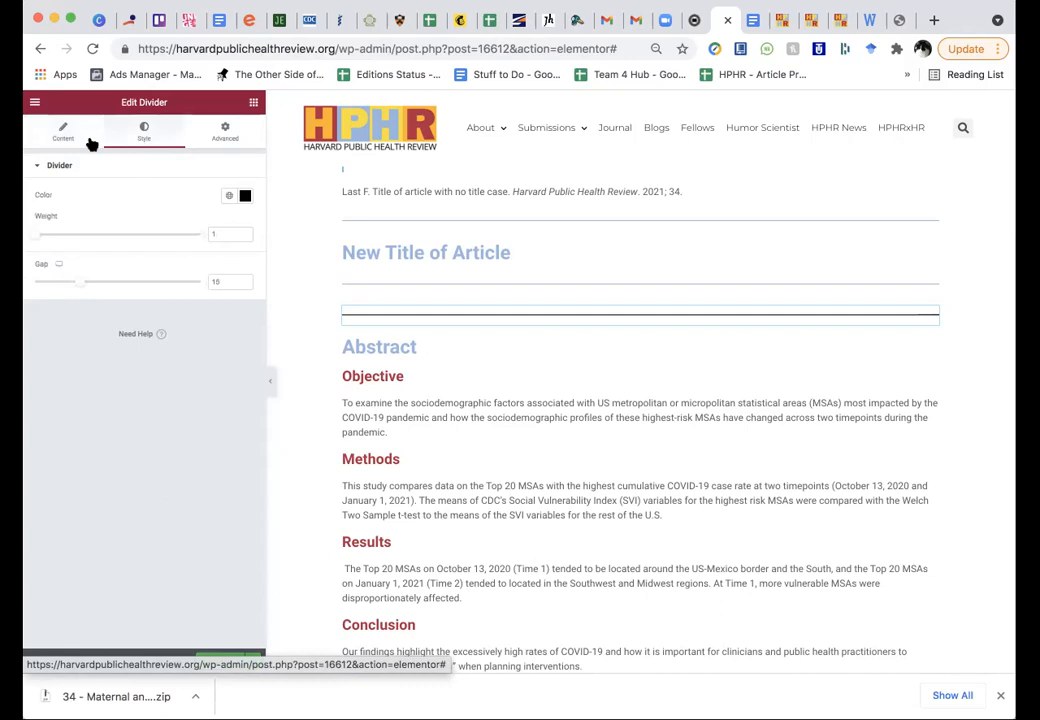
click(222, 135)
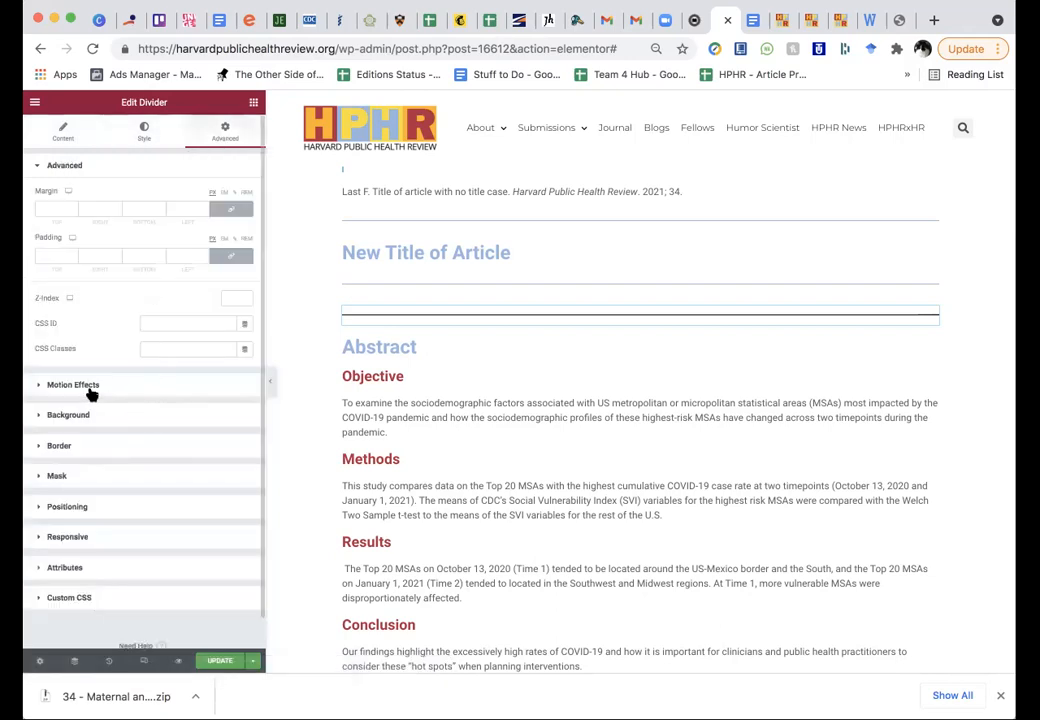
Step: Set the color of the new divider above the Abstract heading to the global Primary color
click(143, 131)
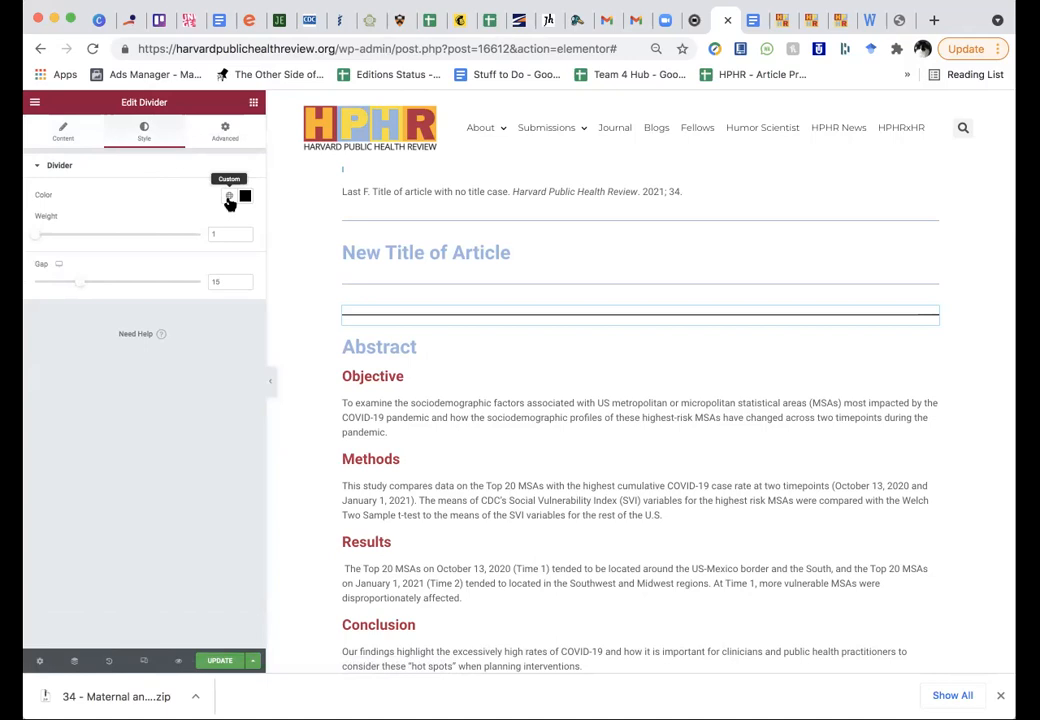
click(229, 199)
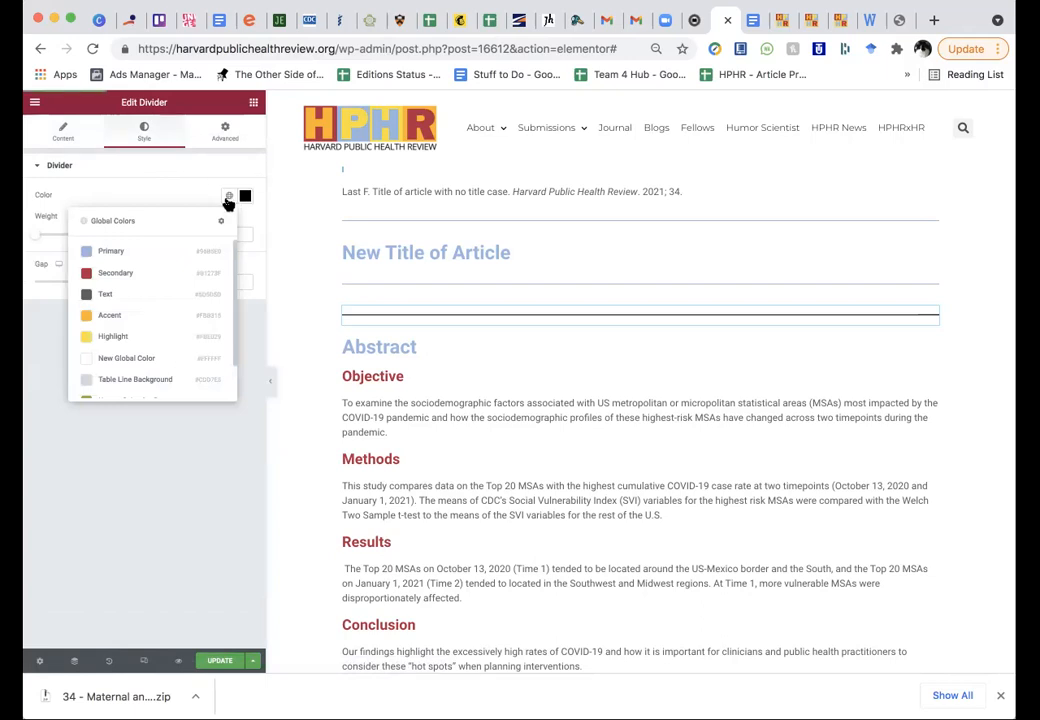
click(108, 257)
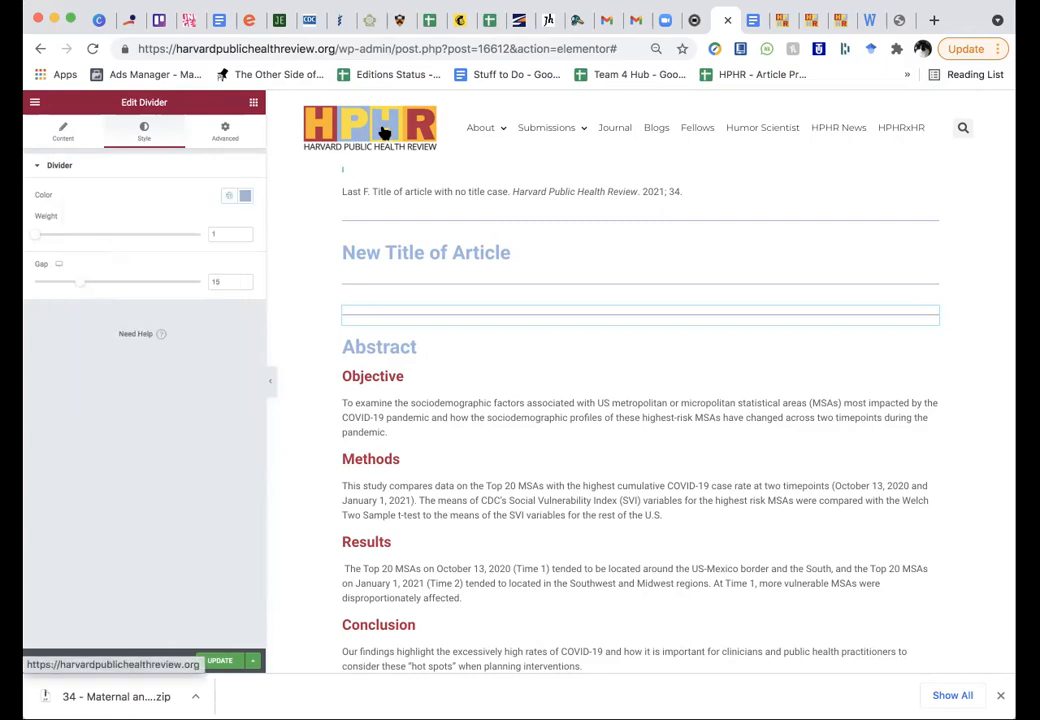
Step: Delete the extra divider directly above the Abstract heading
right_click(520, 318)
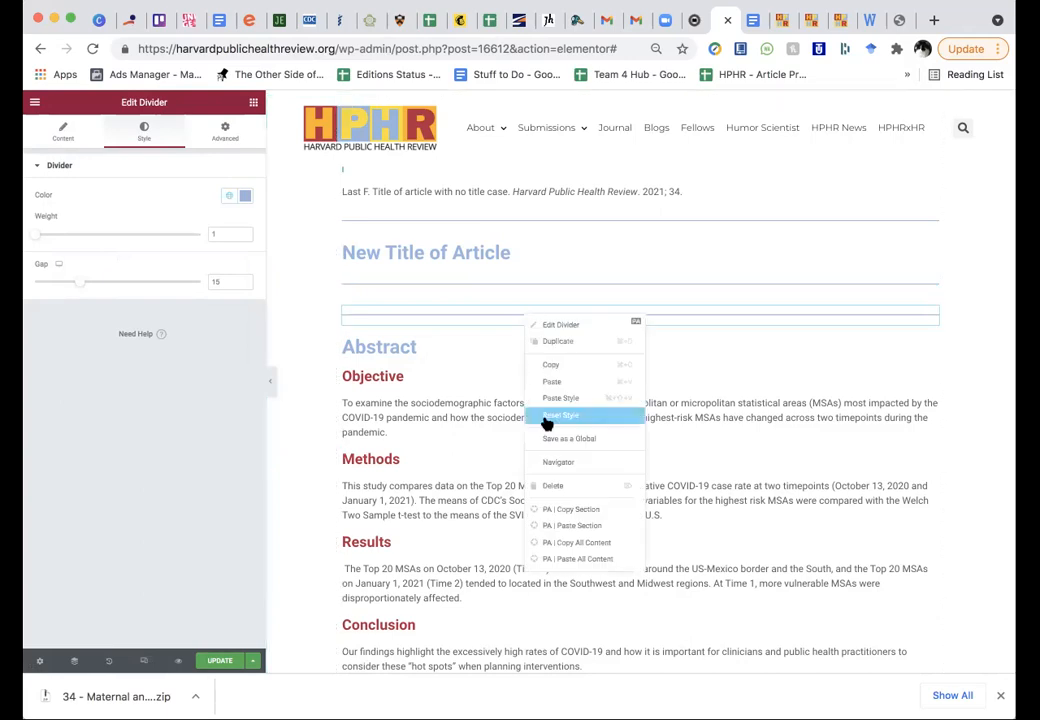
click(552, 486)
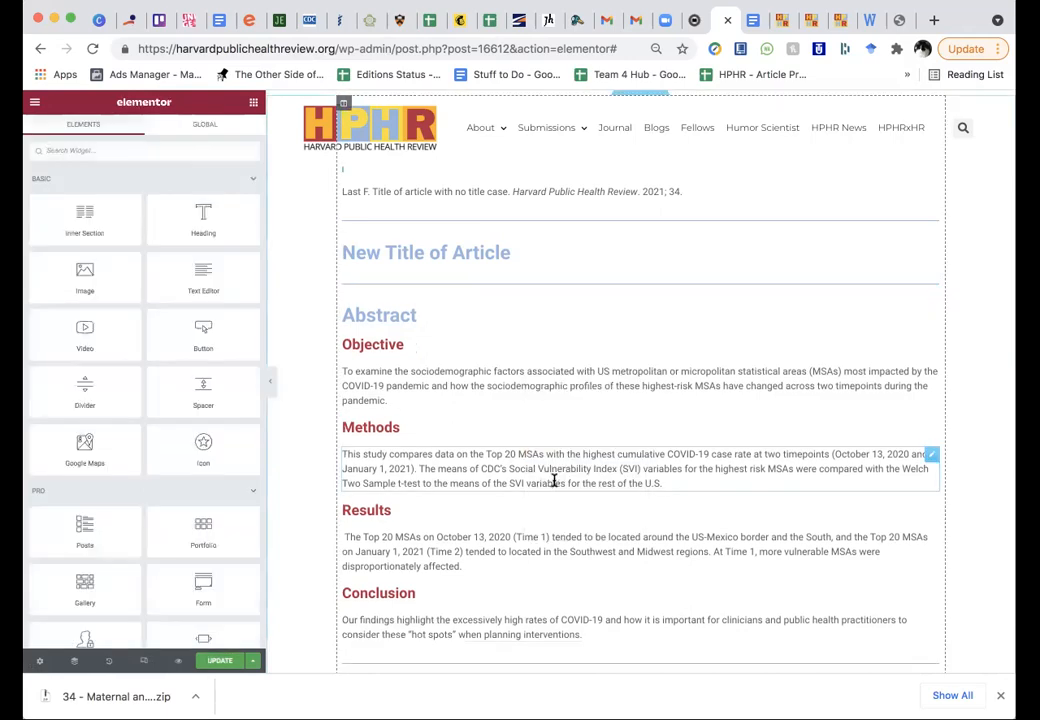
Step: Examine the abstract section's headings and compare the content settings of the Abstract and Objective headings
scroll(455, 450, down, 1)
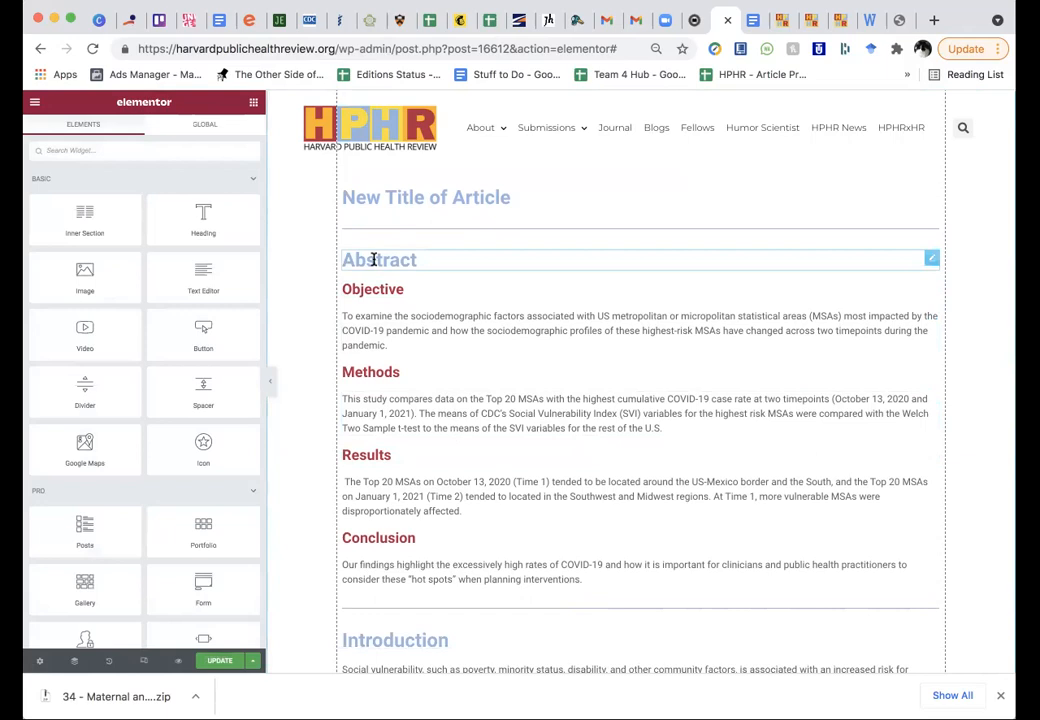
scroll(413, 578, down, 1)
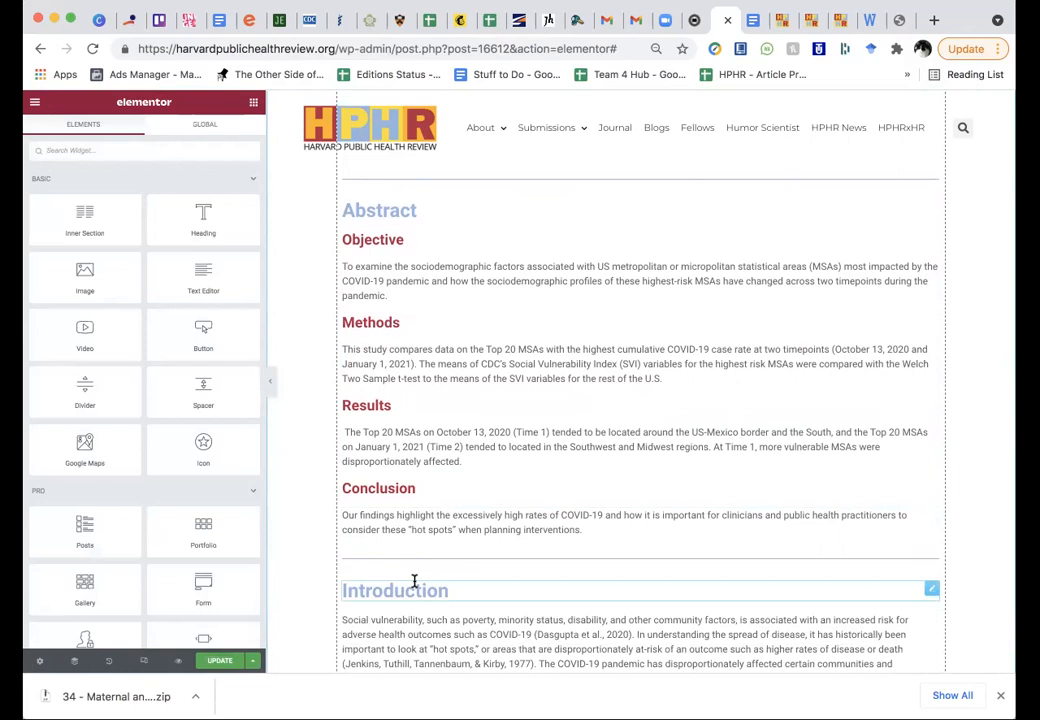
click(377, 204)
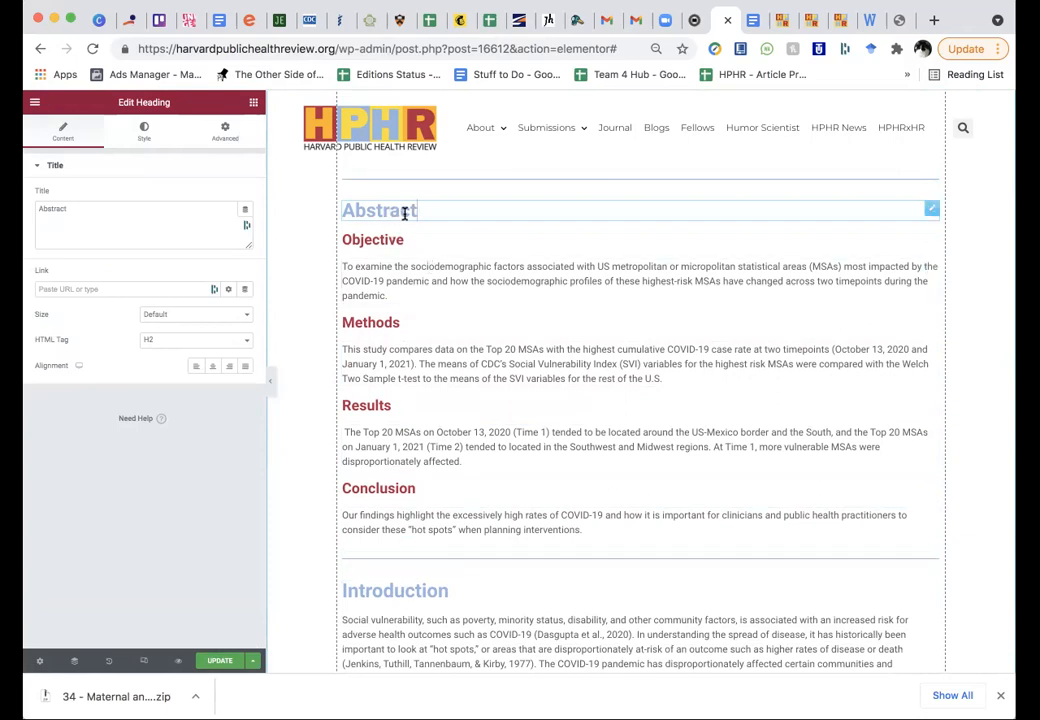
drag(419, 209, 344, 210)
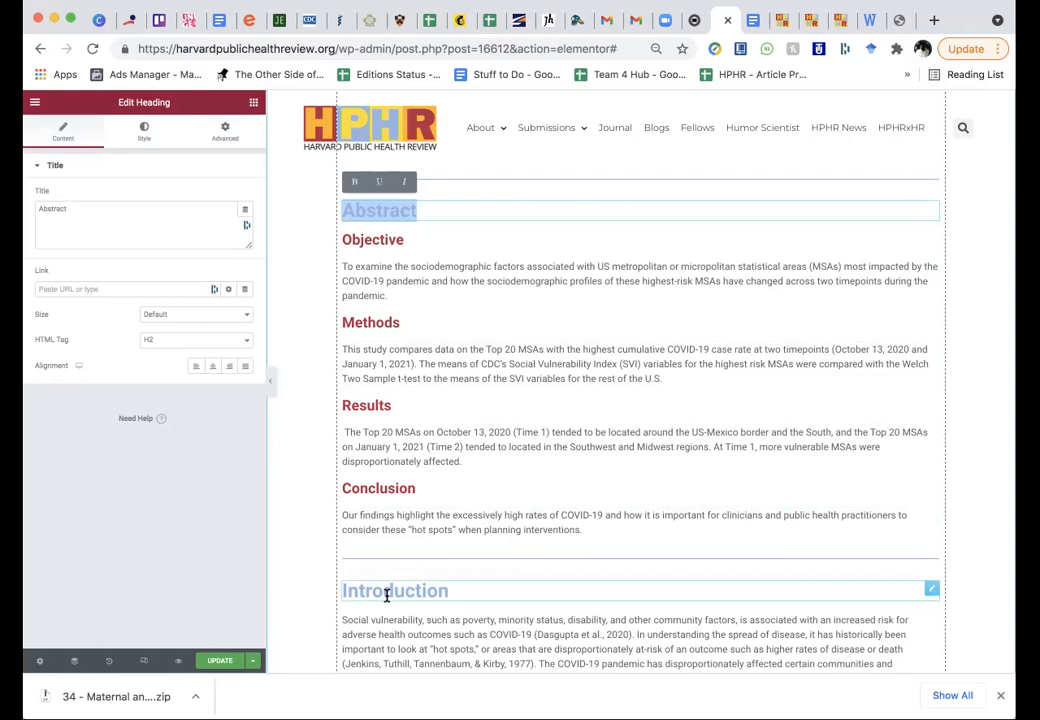
click(381, 242)
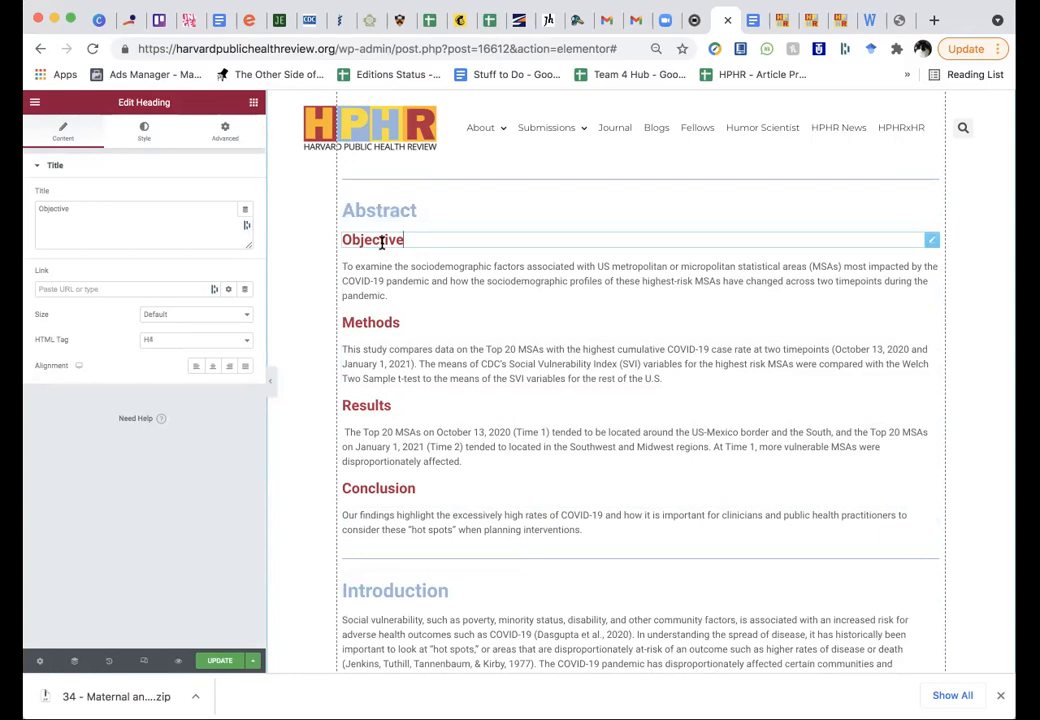
click(395, 210)
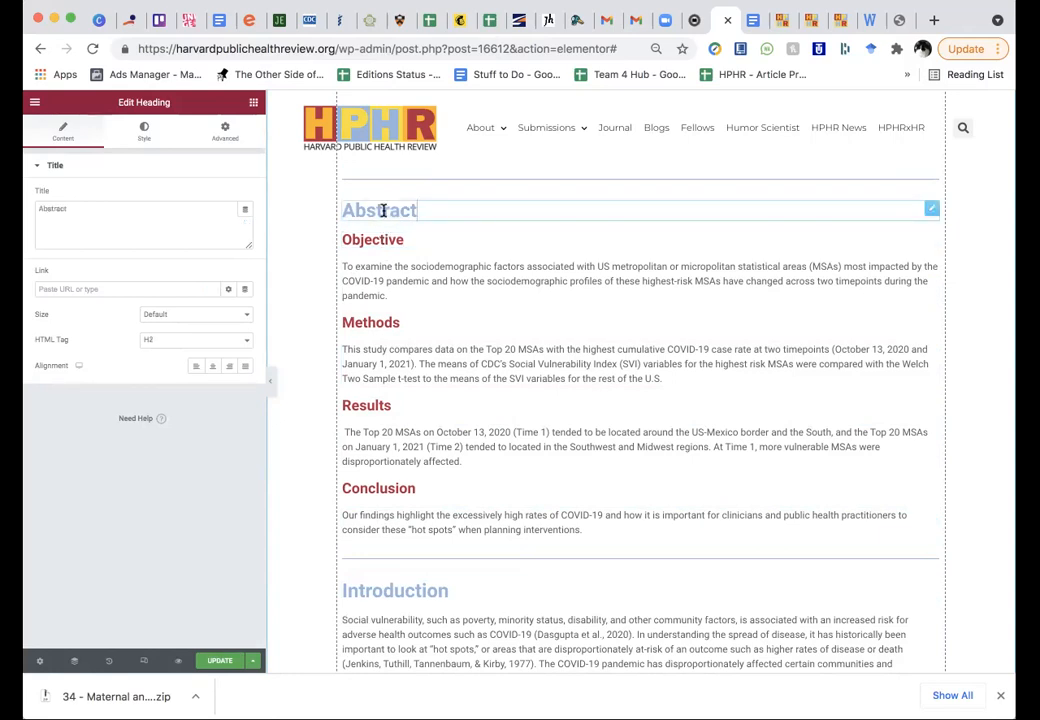
click(254, 103)
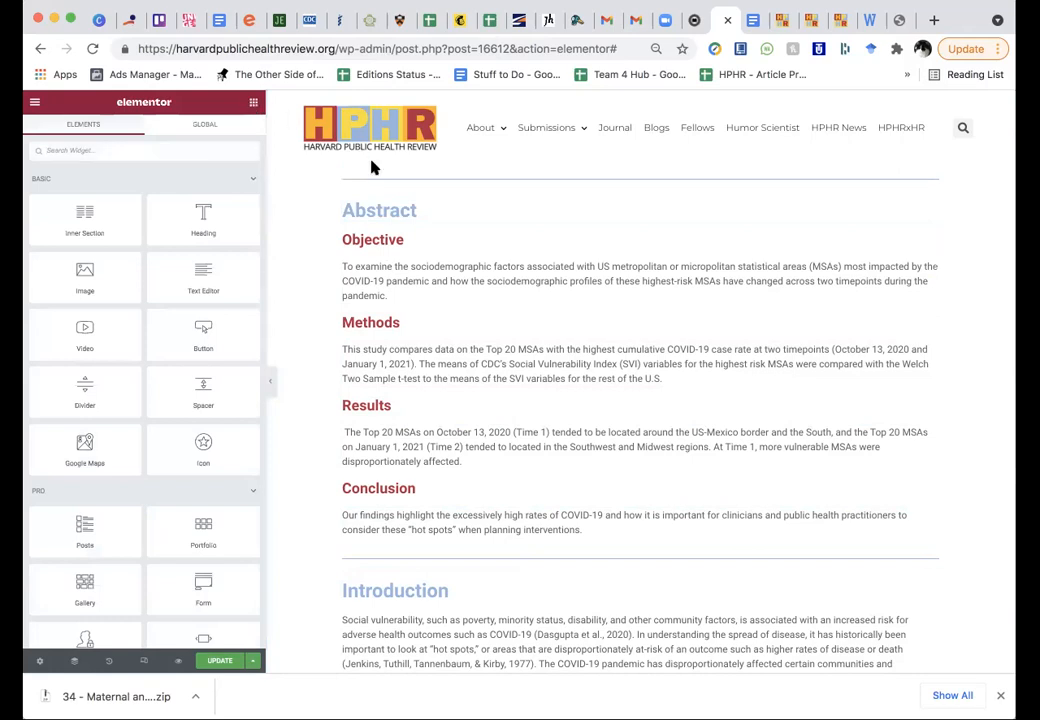
click(399, 210)
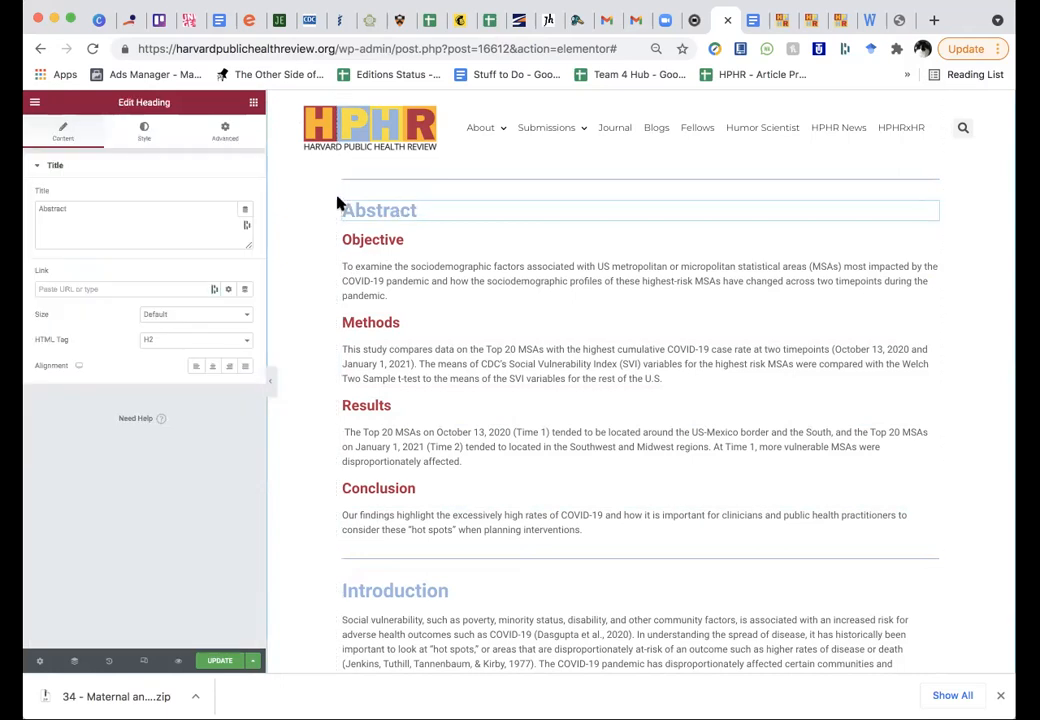
Step: Insert a new Heading widget between the Abstract and Objective headings and set its title to "Abstract"
click(253, 103)
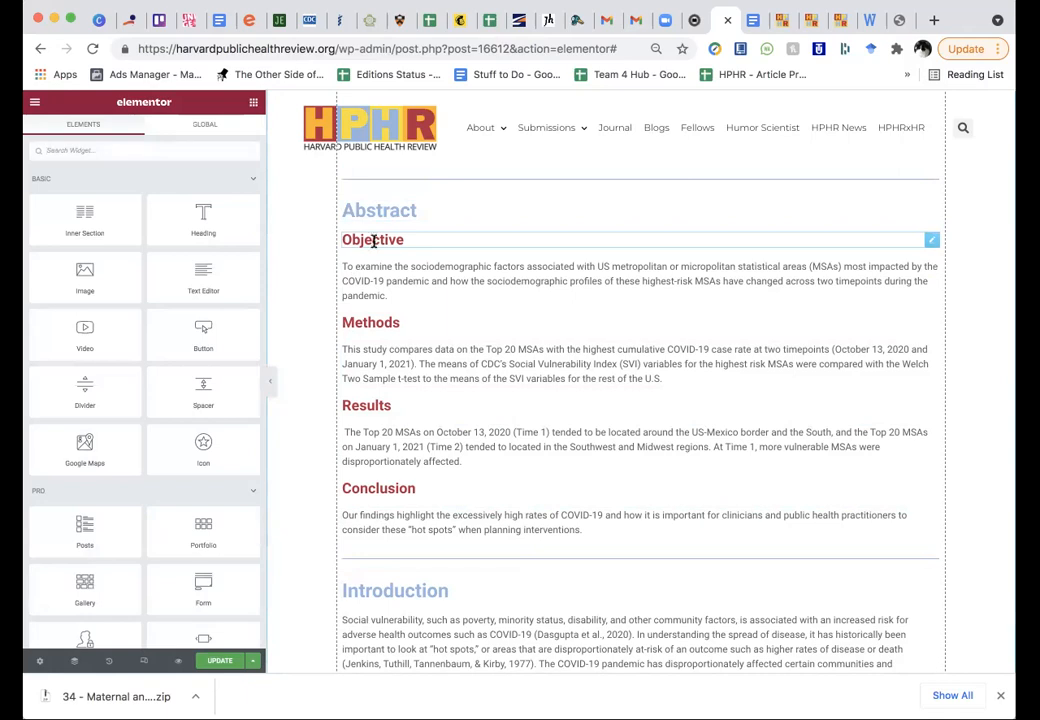
drag(207, 210, 374, 214)
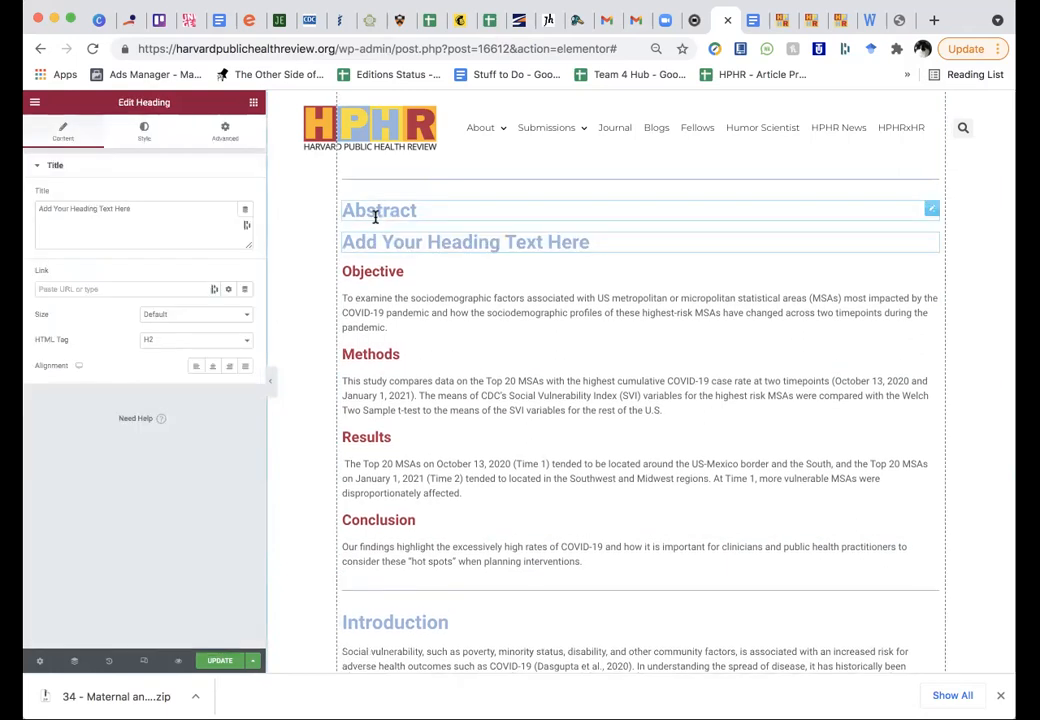
click(136, 210)
triple_click(136, 210)
text(Abstract)
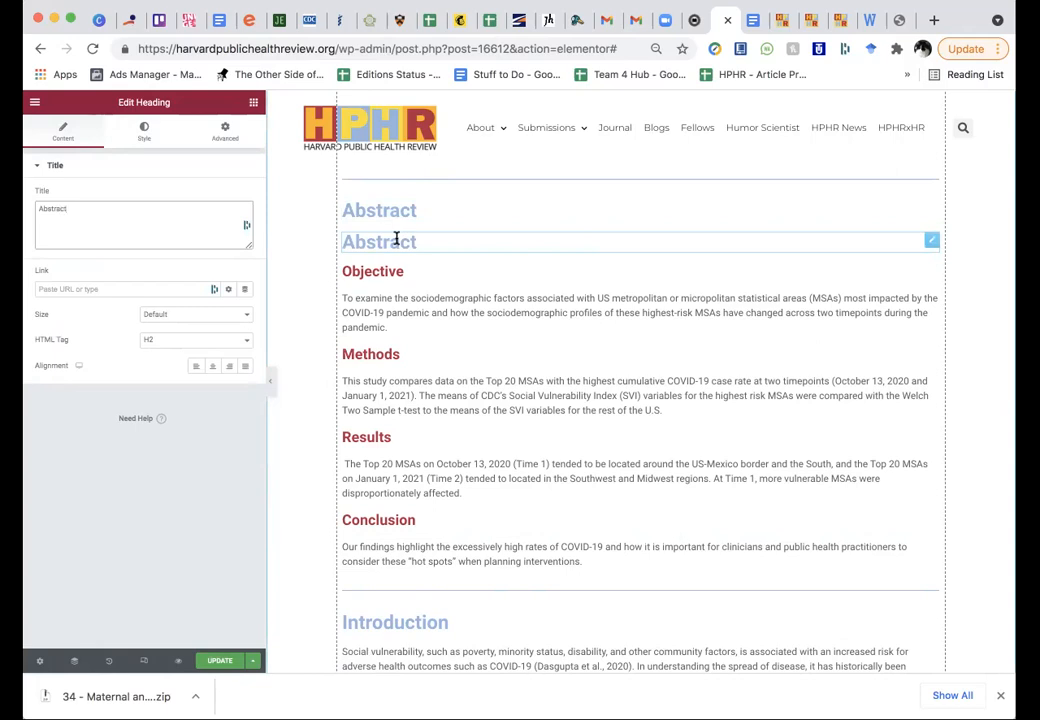
right_click(398, 238)
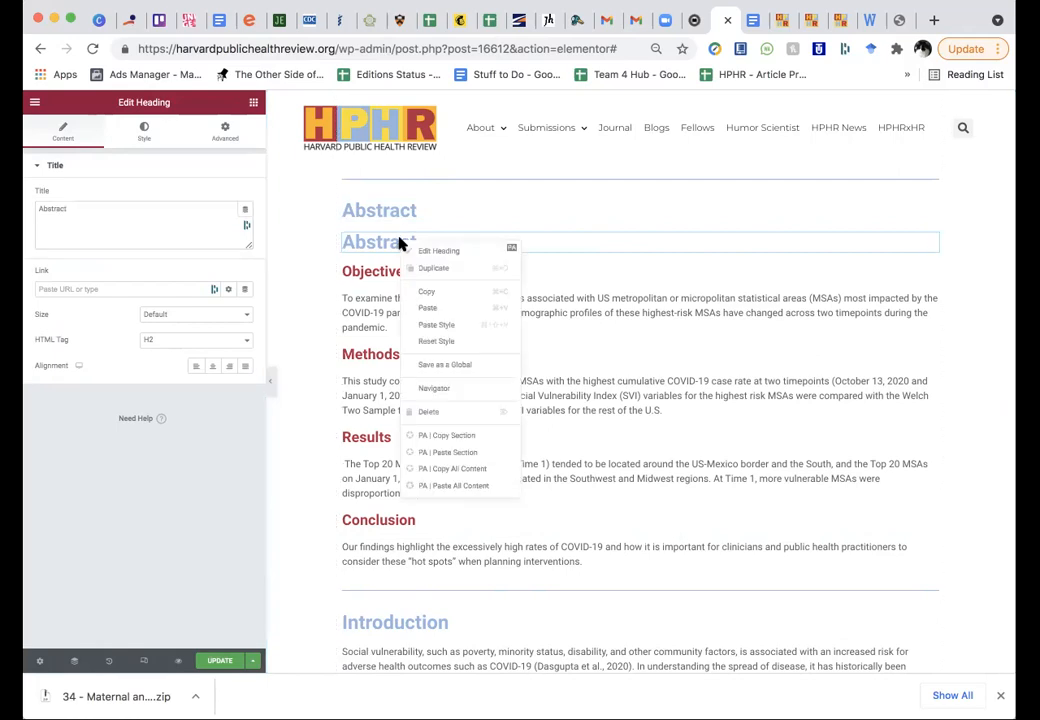
click(378, 239)
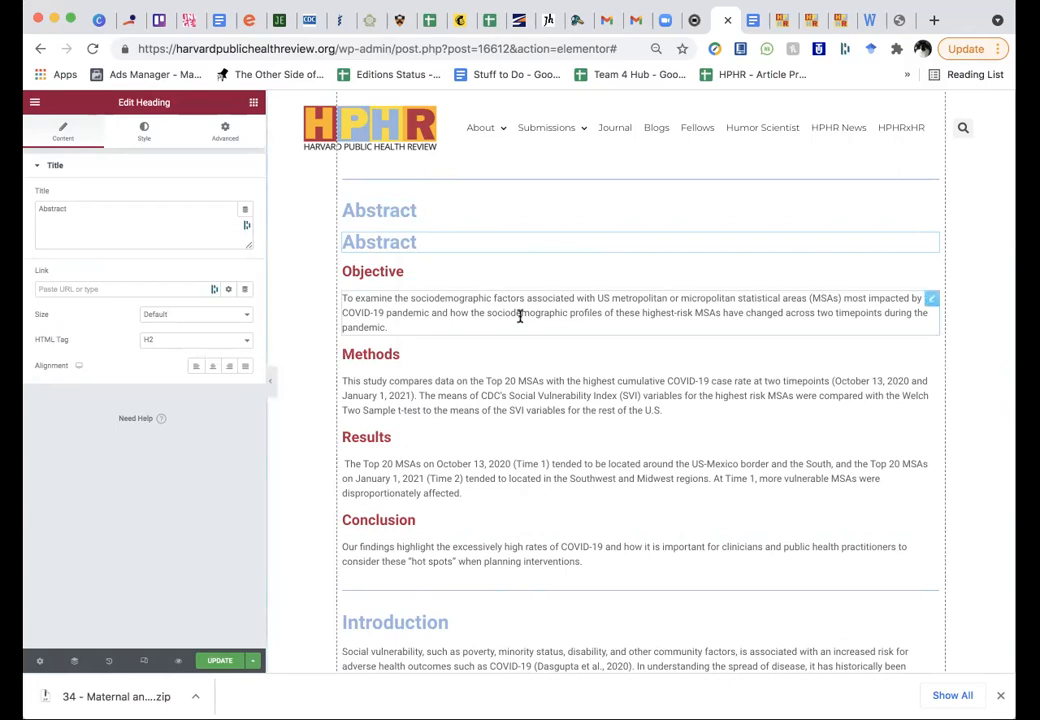
Step: Check the size and HTML tag of the article title in the page's header banner, and return to the abstract section
scroll(520, 315, up, 2)
scroll(520, 315, up, 5)
click(571, 364)
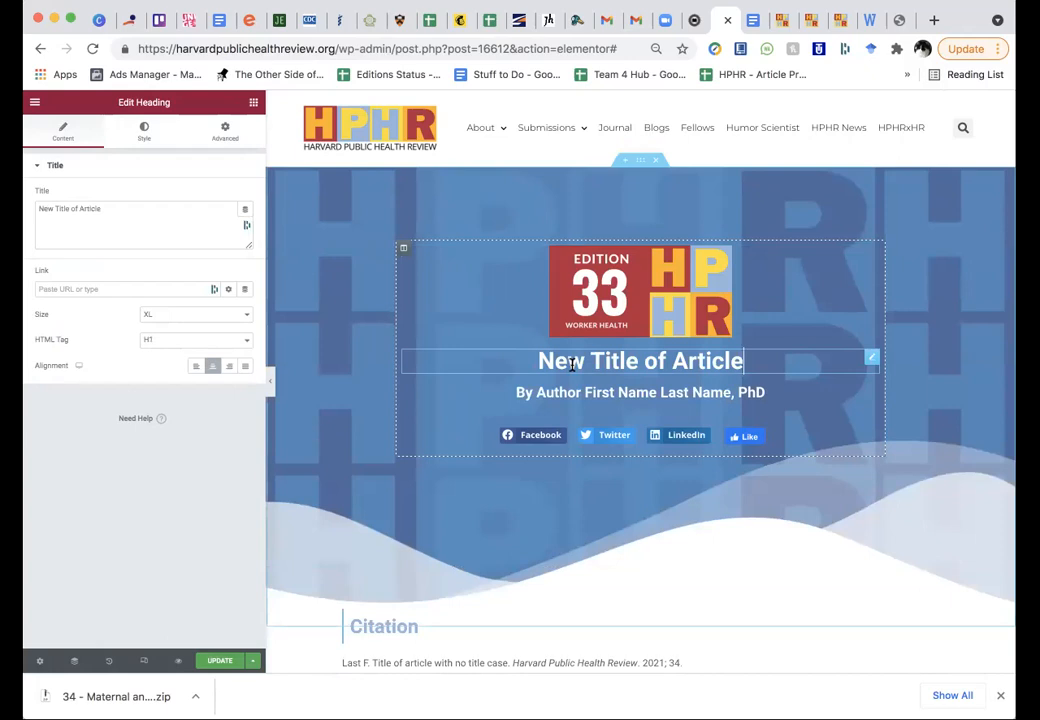
scroll(557, 387, down, 3)
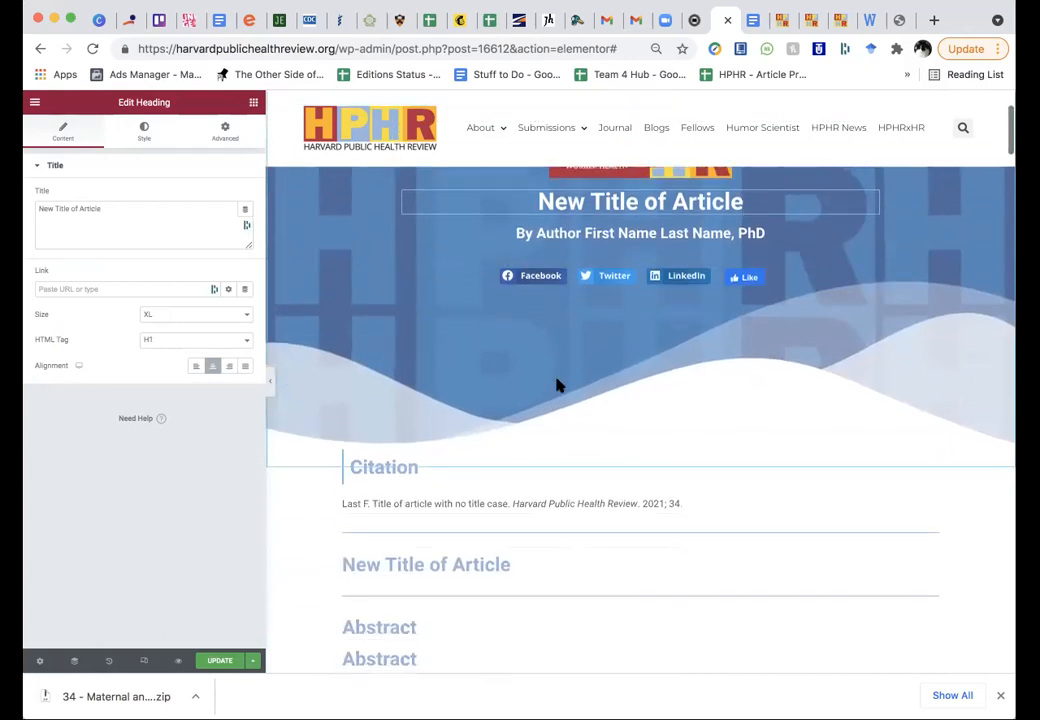
scroll(557, 387, down, 1)
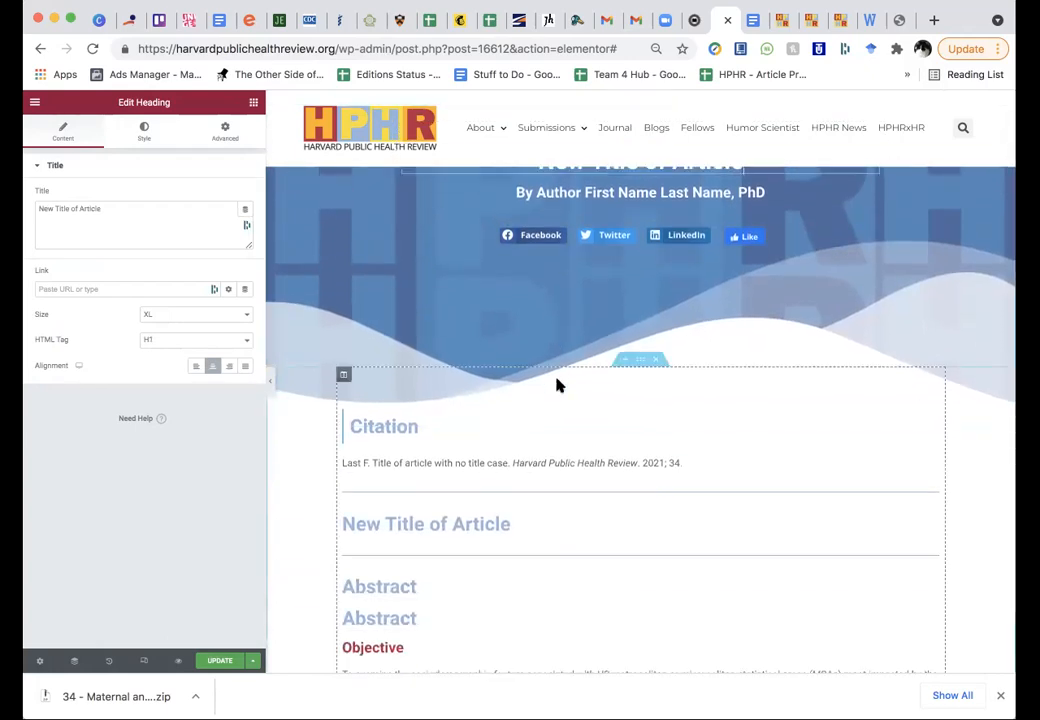
scroll(557, 386, down, 1)
scroll(557, 386, down, 5)
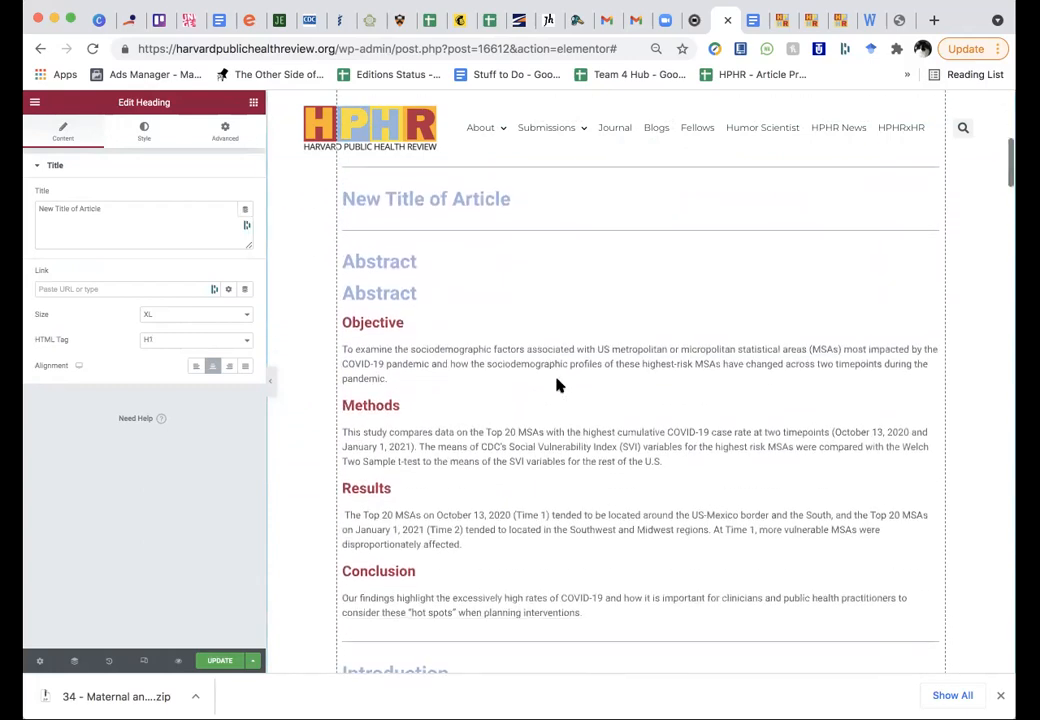
scroll(557, 384, down, 1)
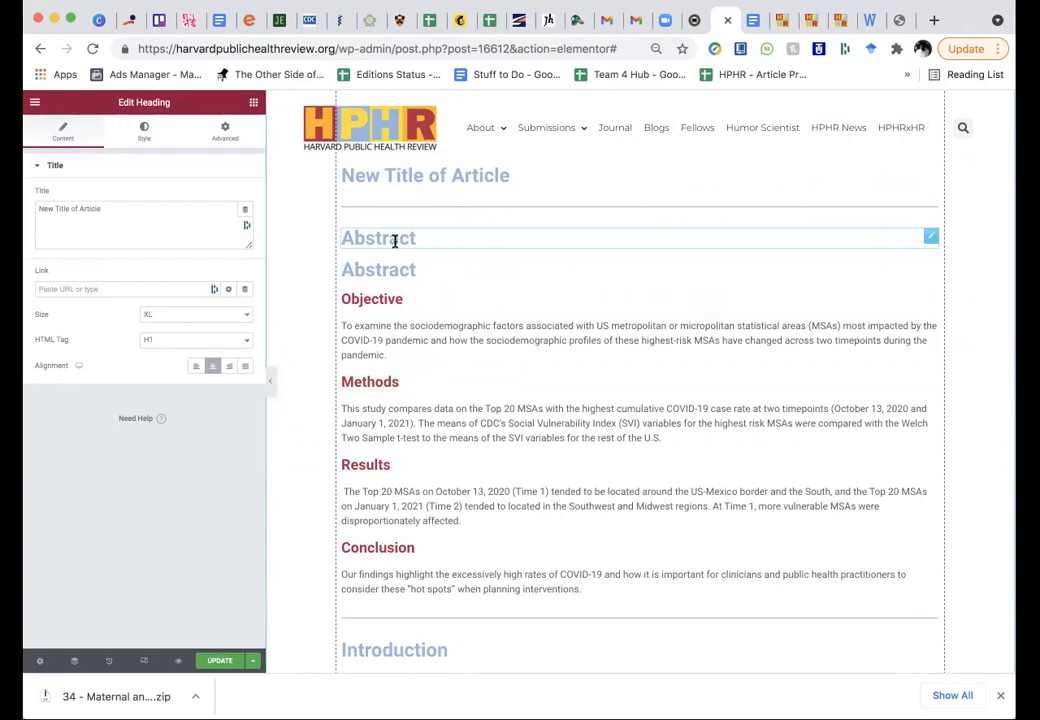
Step: Open the HTML tag choices for the second Abstract heading, directly above Objective
click(395, 241)
click(382, 271)
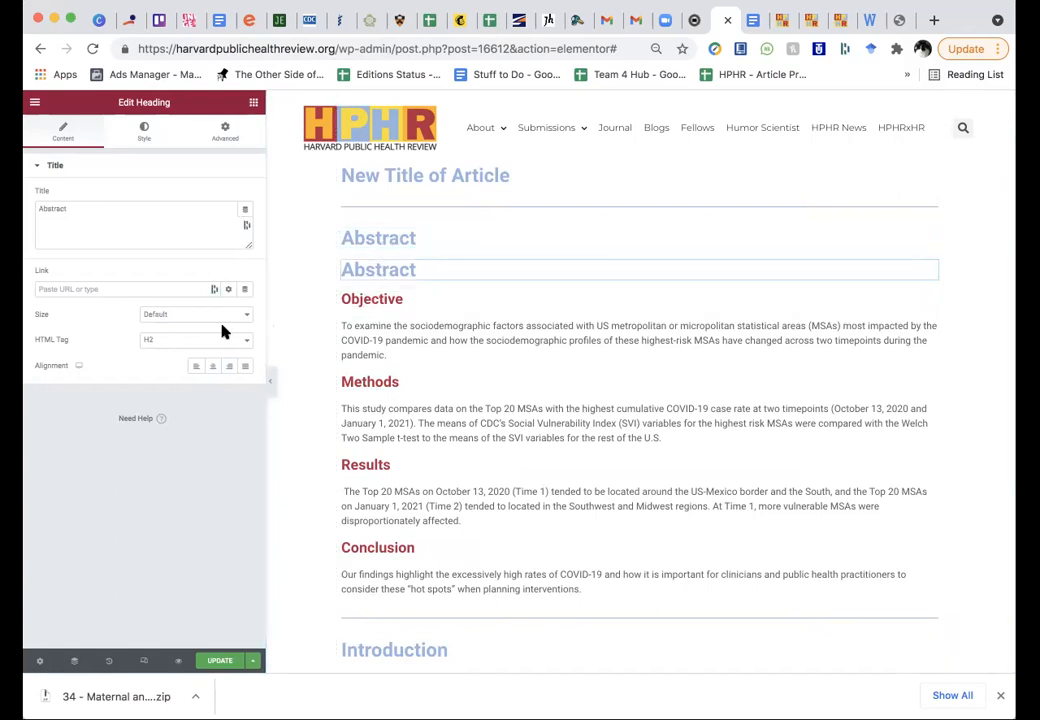
click(216, 339)
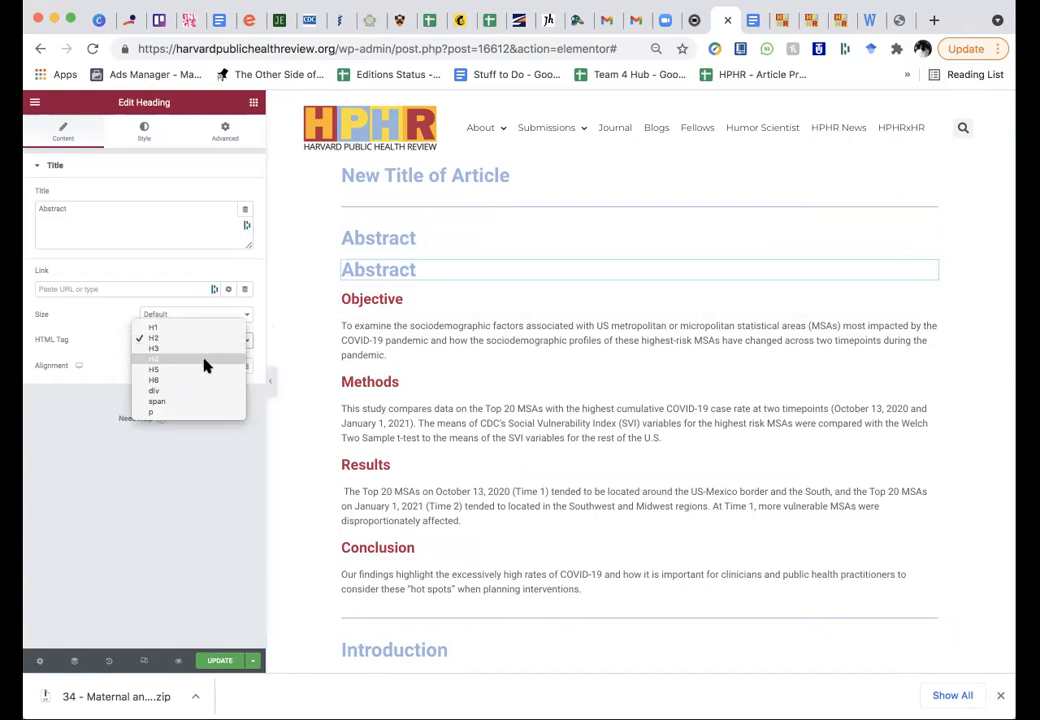
Step: Set the duplicate Abstract heading's HTML tag to H4 and its text color to the global Secondary color
click(204, 360)
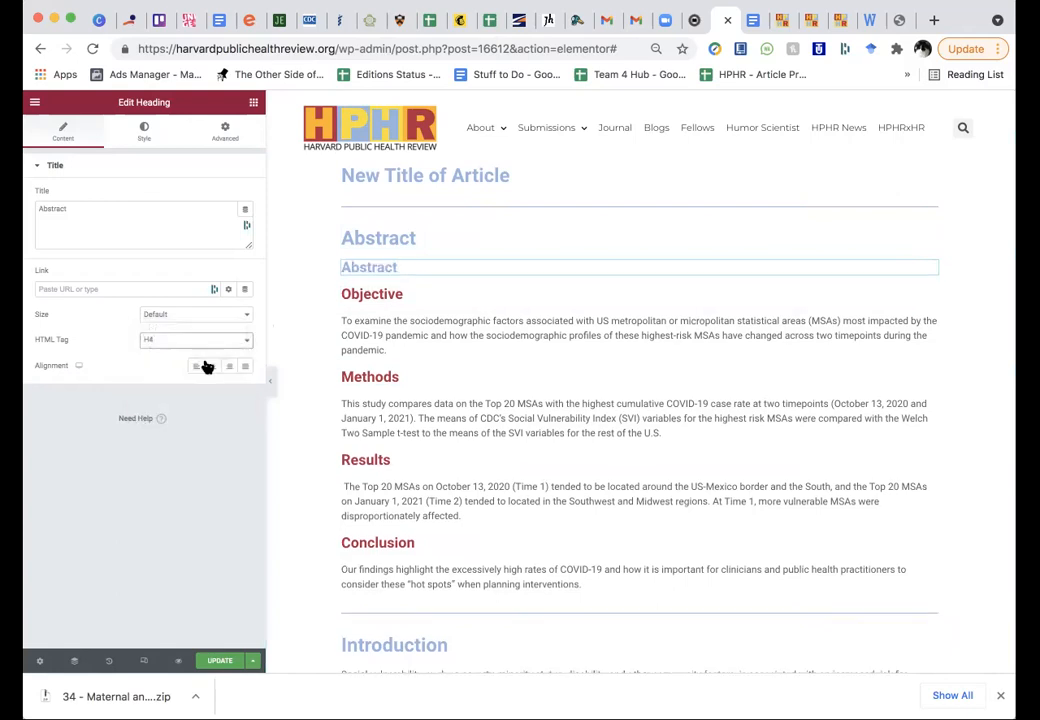
click(144, 131)
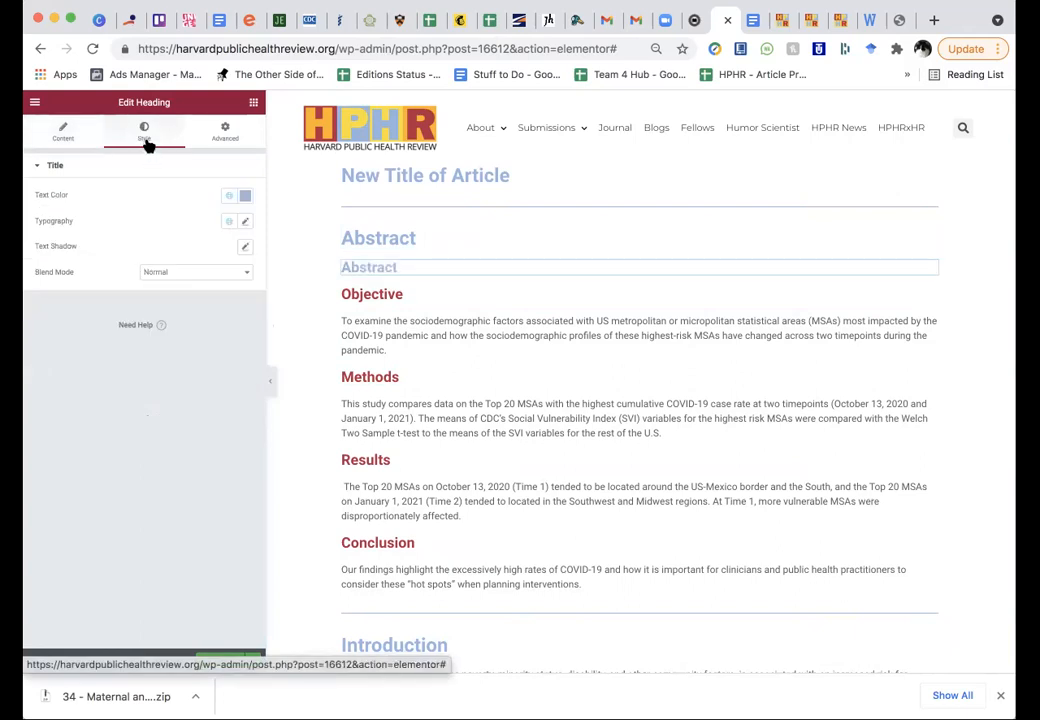
click(228, 200)
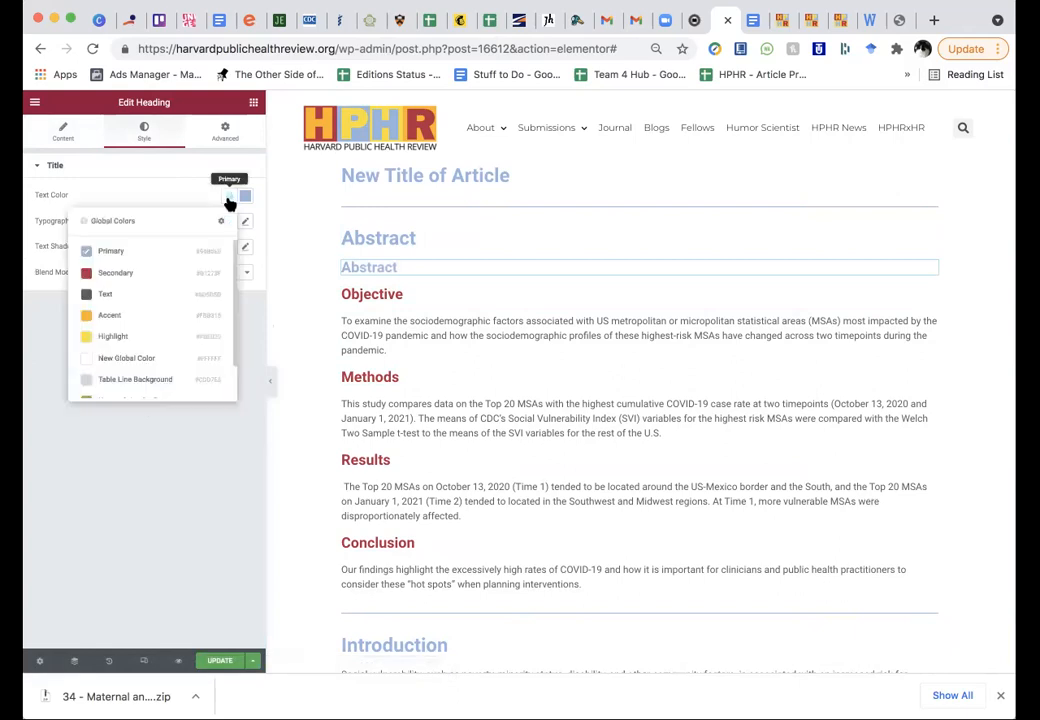
click(115, 273)
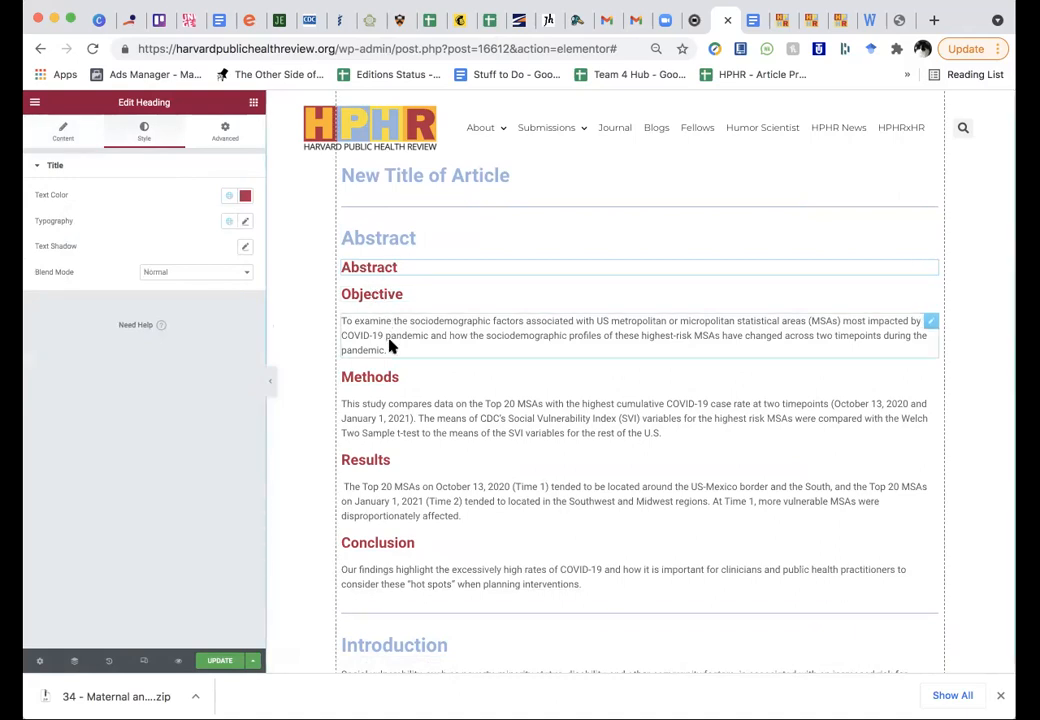
Step: Delete the duplicate Abstract heading above the Objective heading
right_click(372, 267)
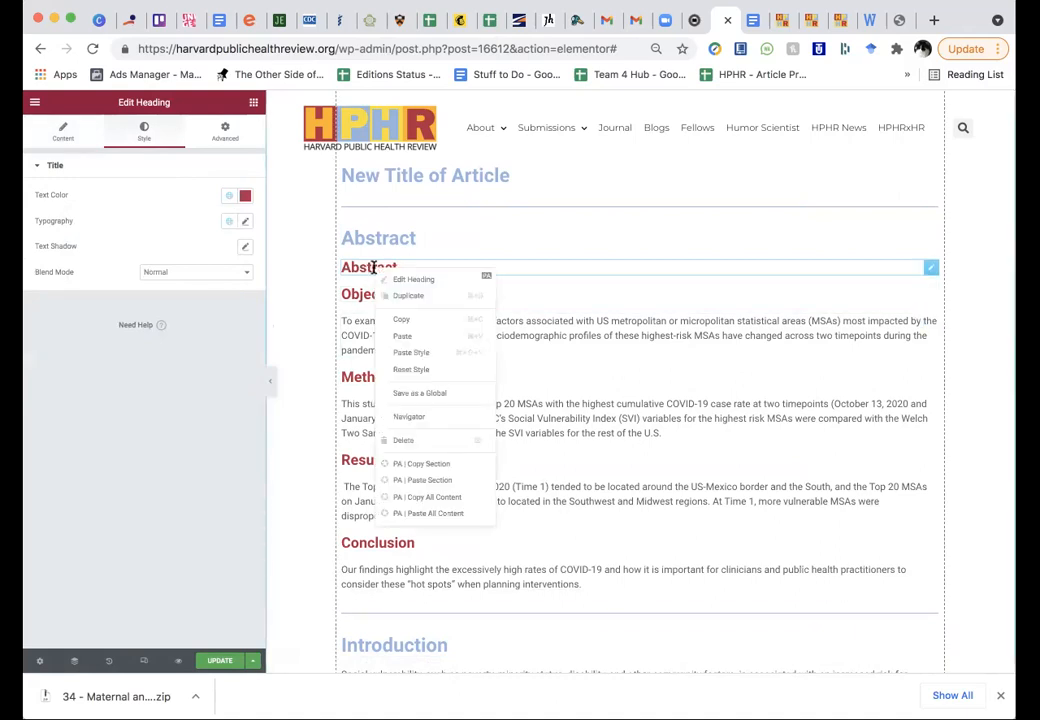
click(413, 442)
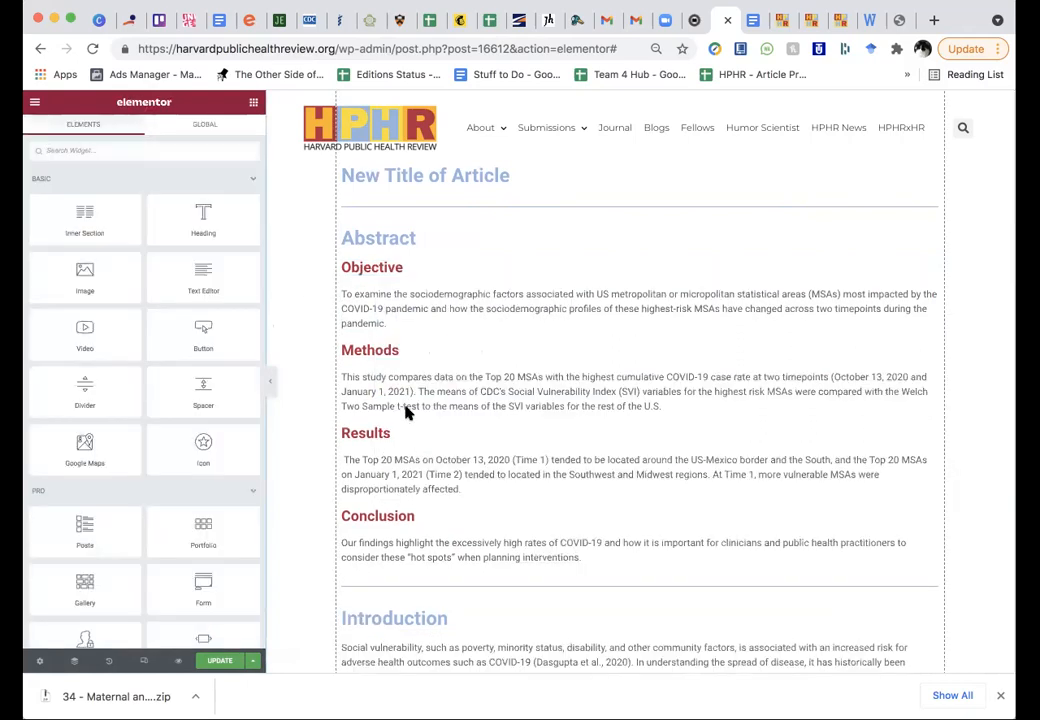
Step: Insert the separate lines "Abstract" and "Objective" at the start of the text block under the Objective heading
click(375, 293)
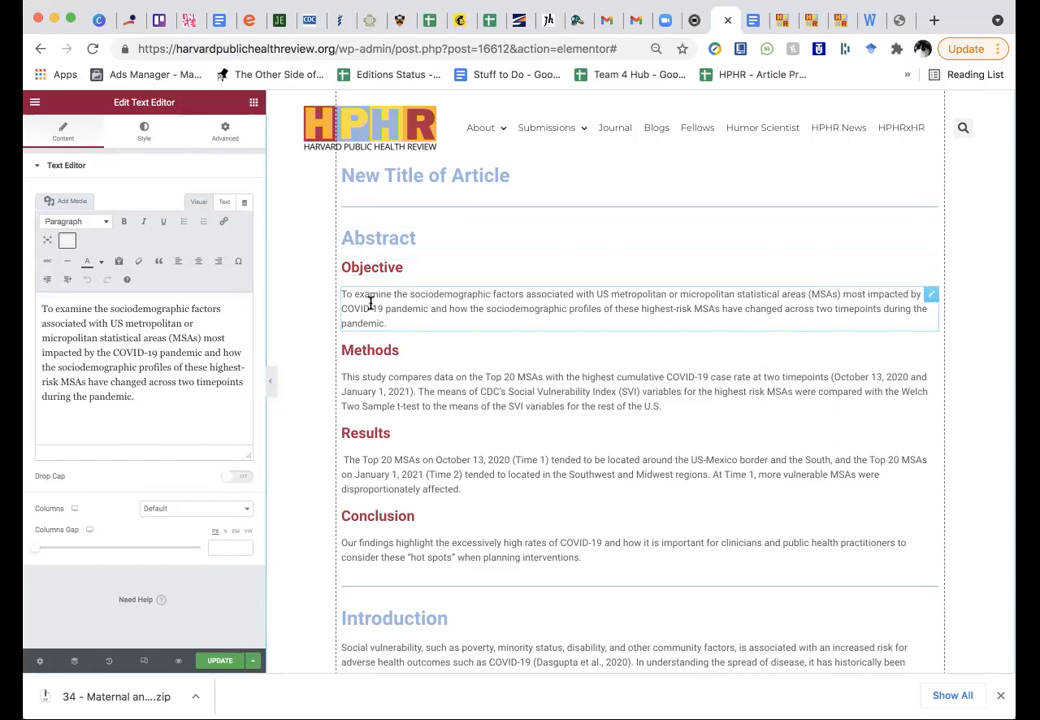
click(43, 306)
text(Abstract)
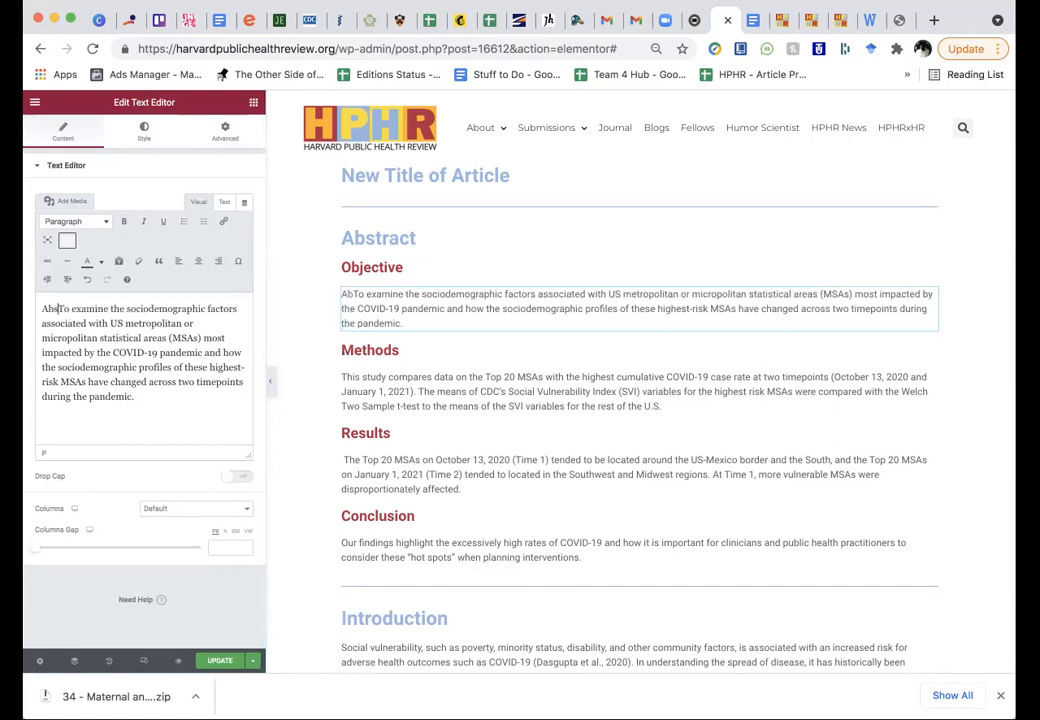
key(Return)
text(Objective)
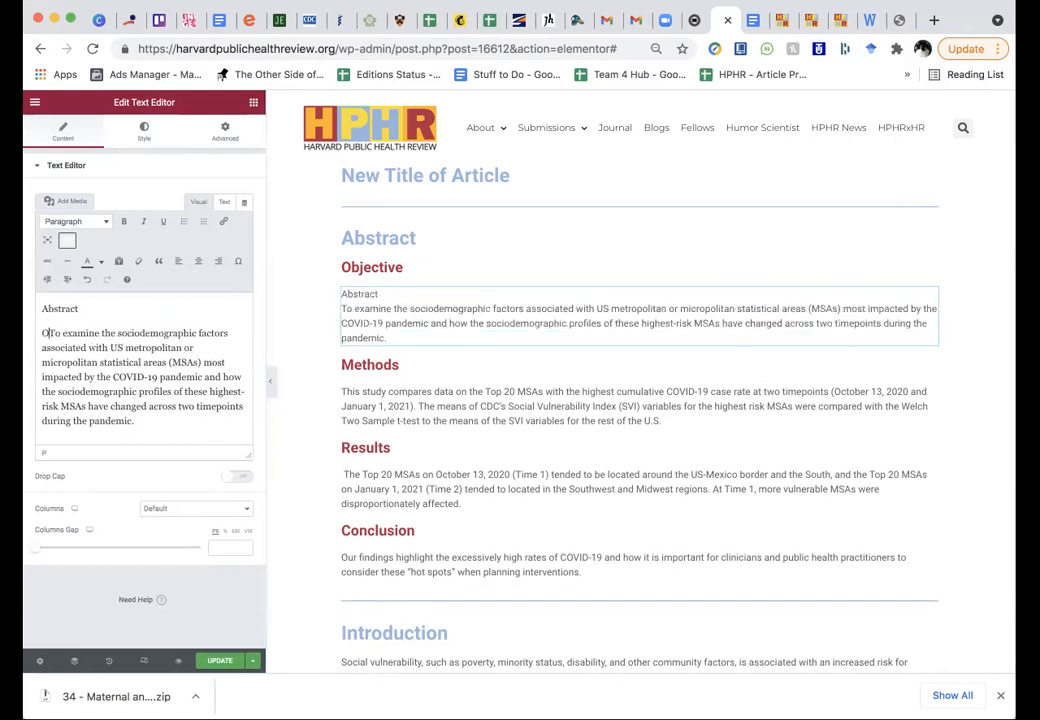
key(Return)
Step: Make the inserted "Abstract" line bold and try to format it as Heading 2
key(Up)
key(Up)
key(shift+super+Right)
key(super+b)
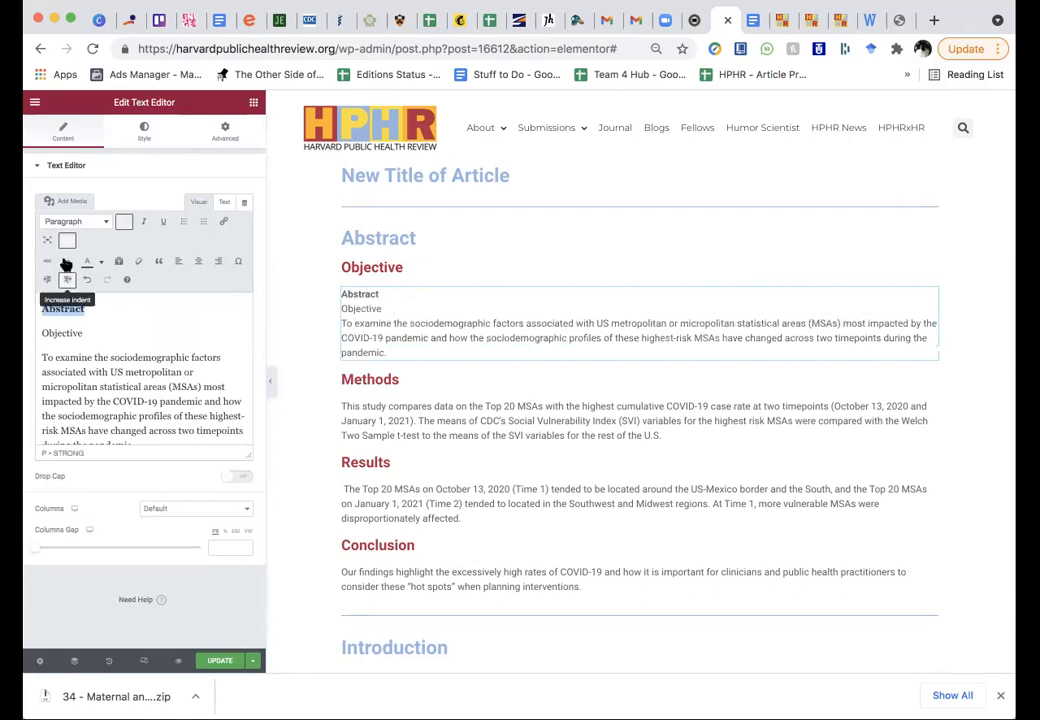
click(88, 222)
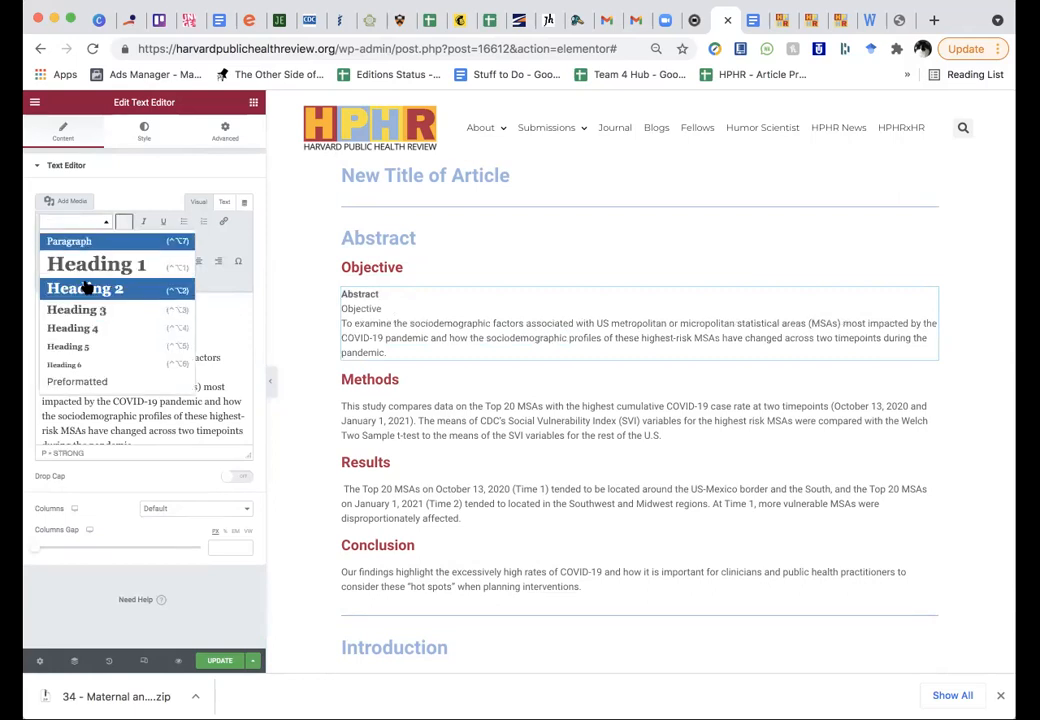
click(85, 288)
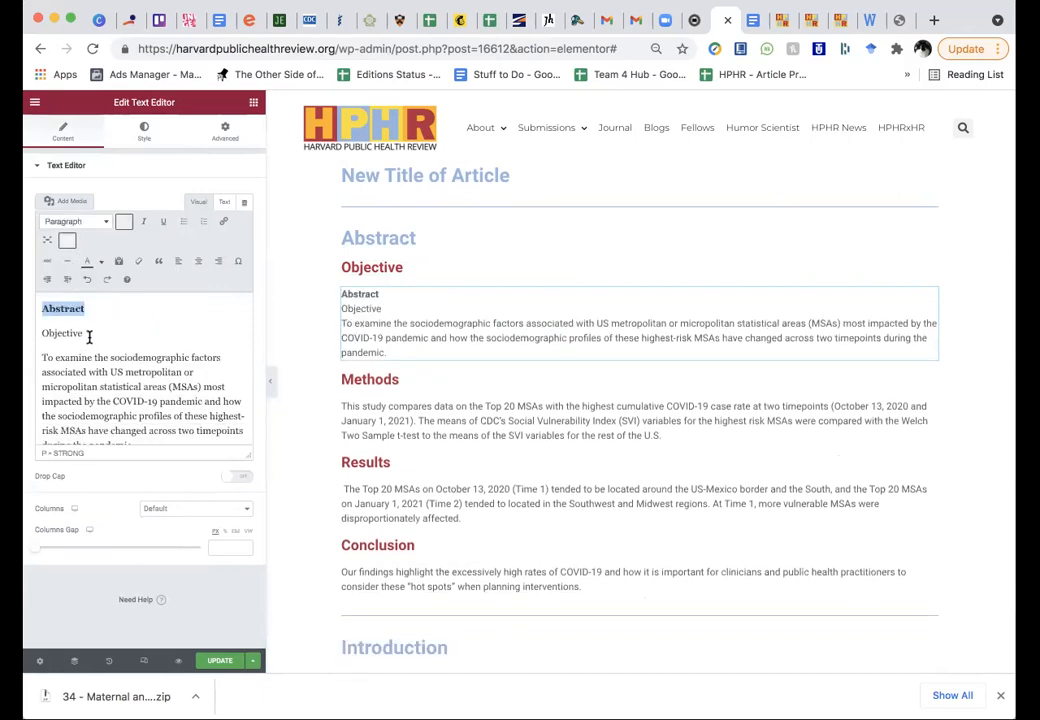
Step: Remove the inserted "Abstract" and "Objective" lines from the Objective text block
drag(107, 337, 31, 307)
key(BackSpace)
key(Delete)
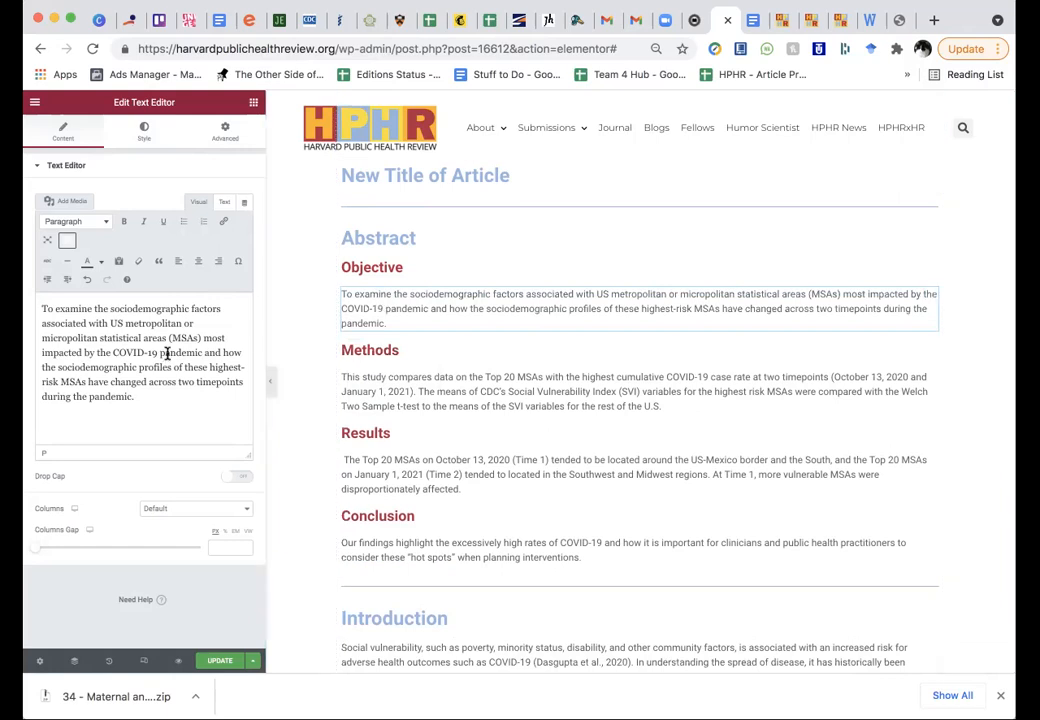
Step: Add a new Text Editor widget between the Objective paragraph and the Methods heading of the abstract
click(254, 102)
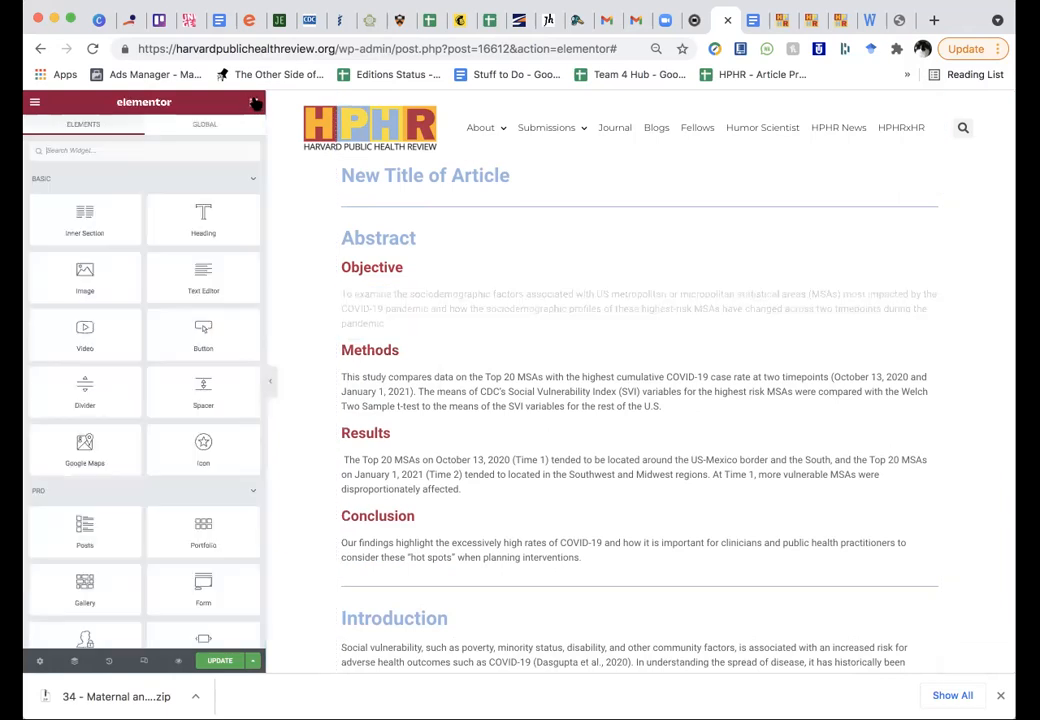
drag(250, 309, 398, 350)
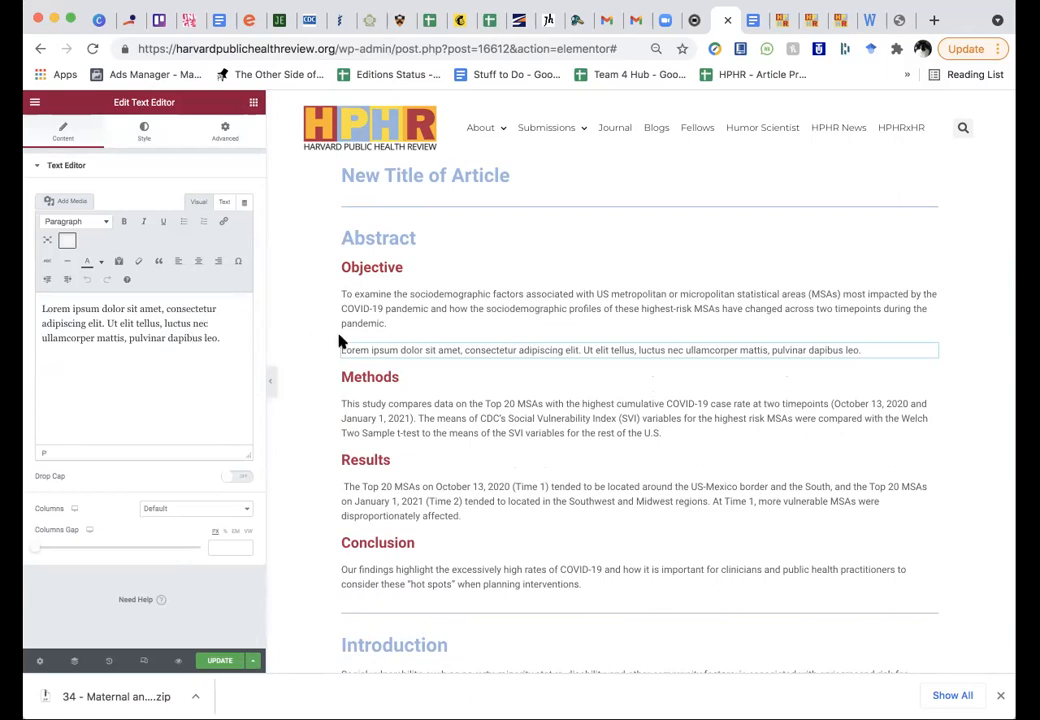
Step: Delete the placeholder Lorem ipsum text widget below the Objective paragraph
click(372, 288)
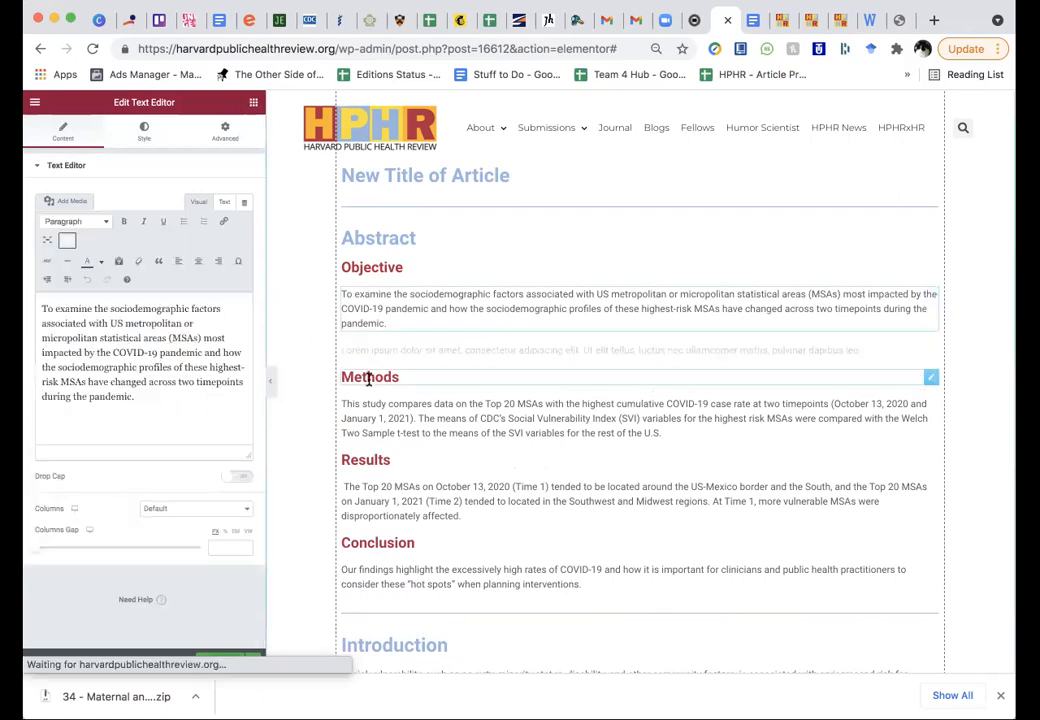
click(377, 343)
right_click(377, 344)
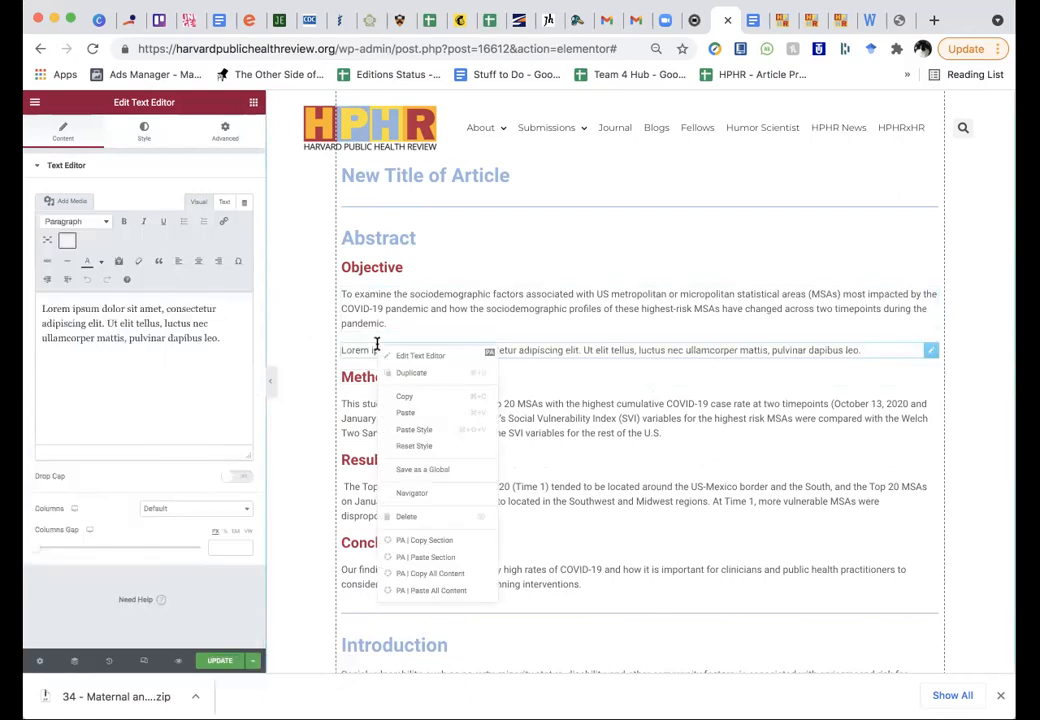
click(428, 516)
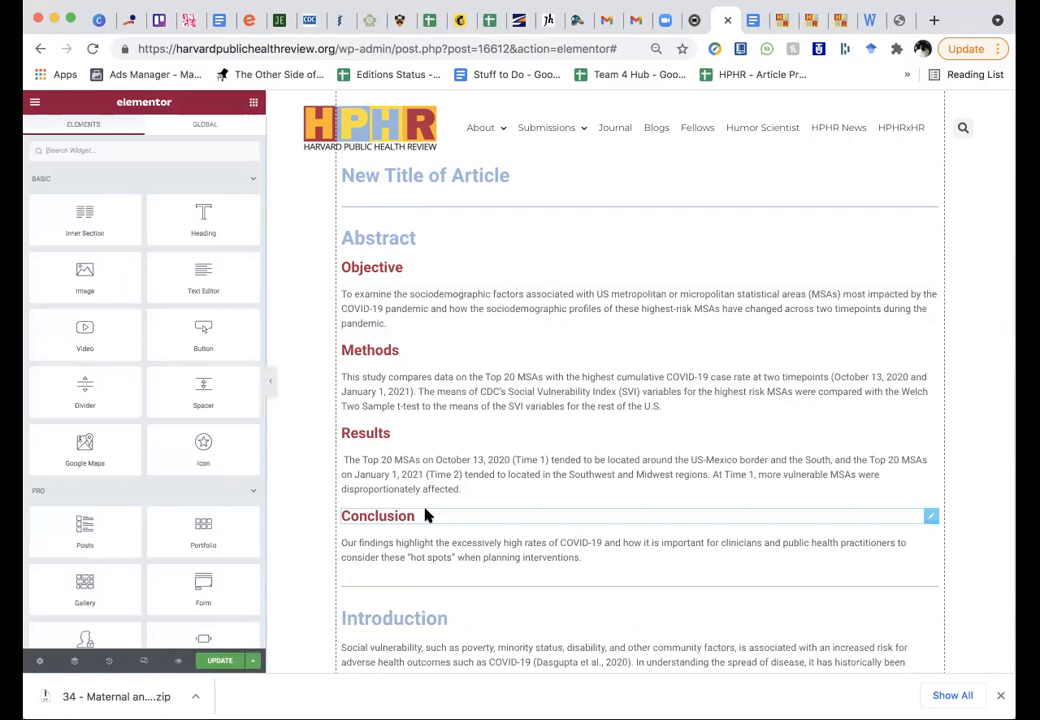
Step: Examine the heading and text widgets in the Abstract, Introduction and Methods sections
click(379, 236)
click(376, 268)
click(381, 308)
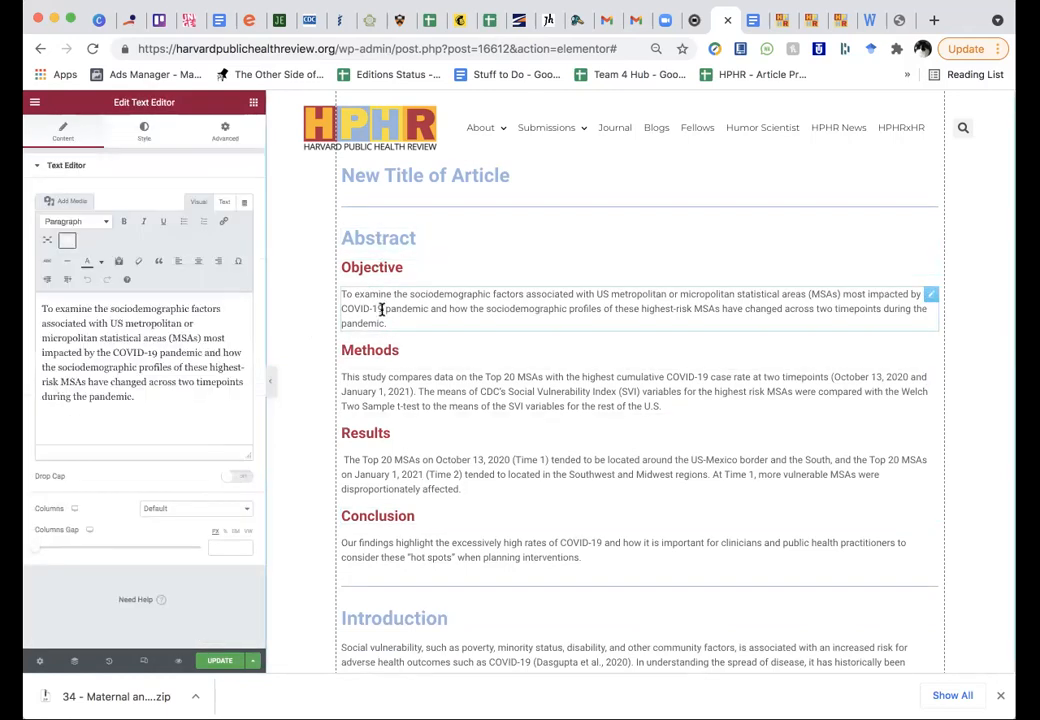
scroll(360, 340, down, 2)
scroll(360, 338, up, 1)
scroll(372, 286, up, 1)
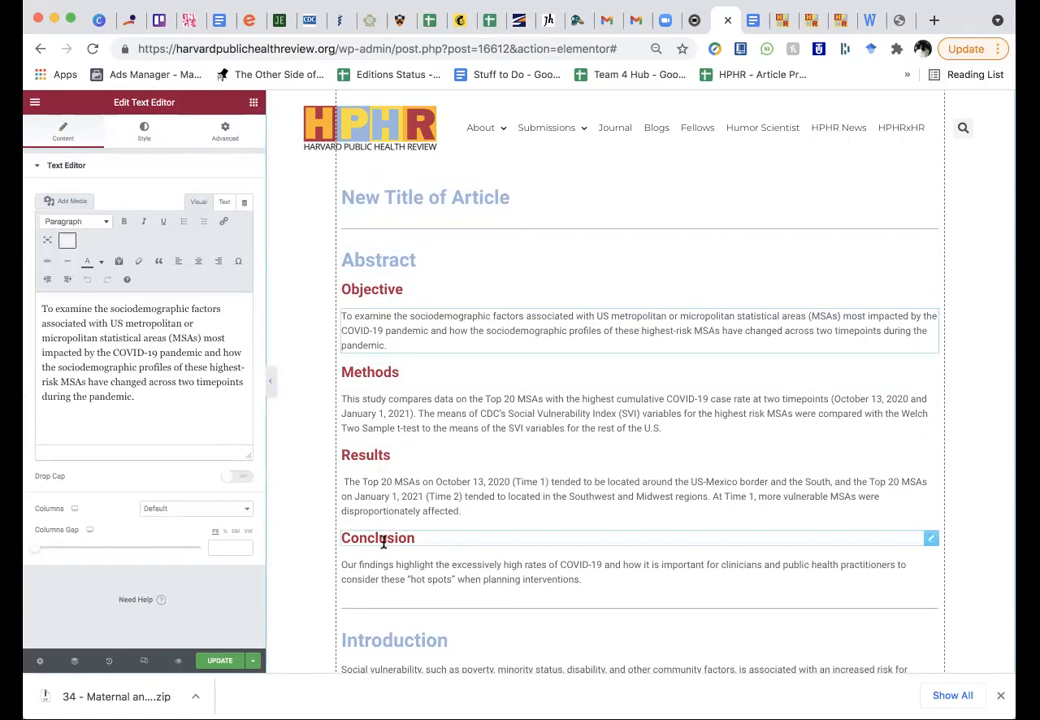
scroll(383, 578, down, 5)
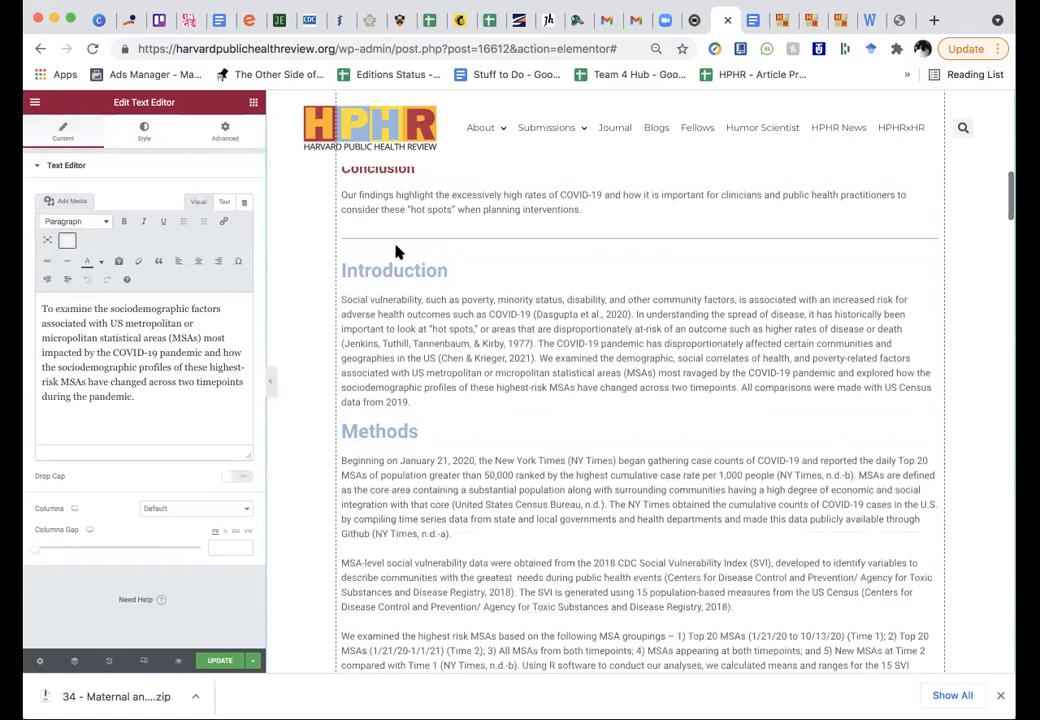
click(395, 270)
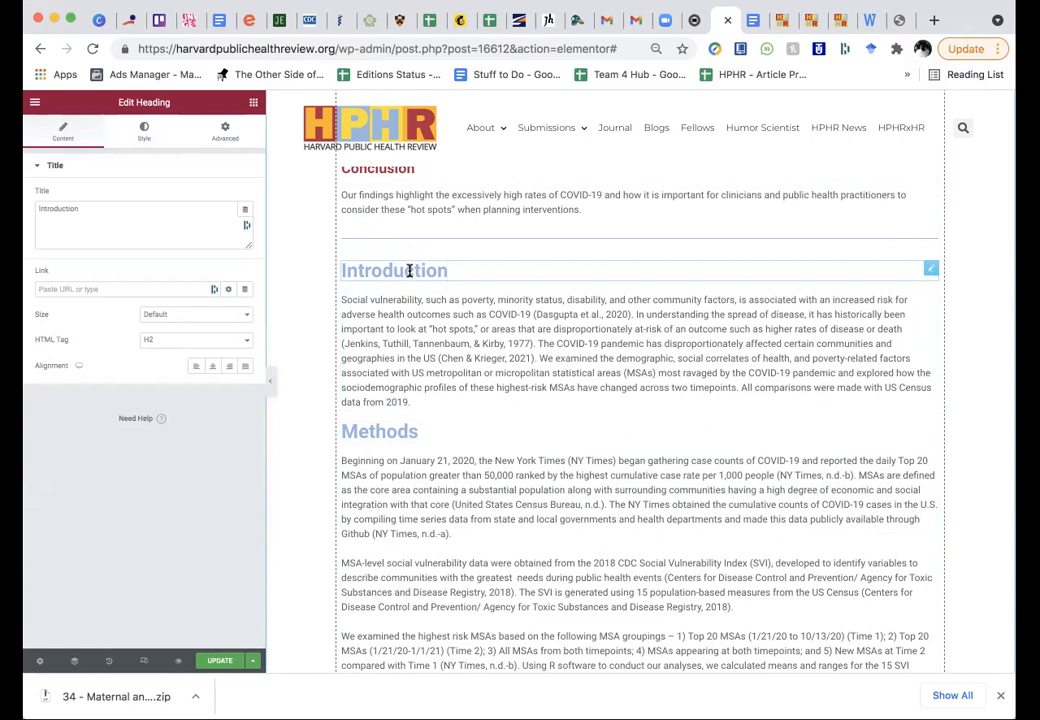
click(387, 434)
scroll(395, 420, down, 3)
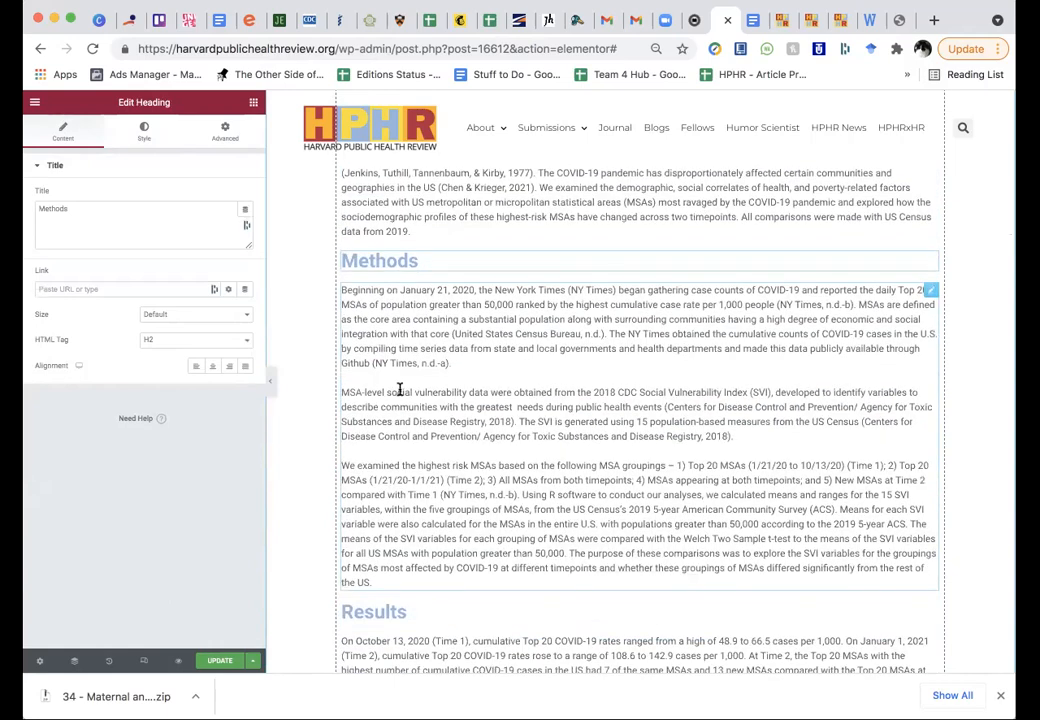
Step: Copy all the body text of the main Methods section, clear the text block, and paste the text back in
click(399, 393)
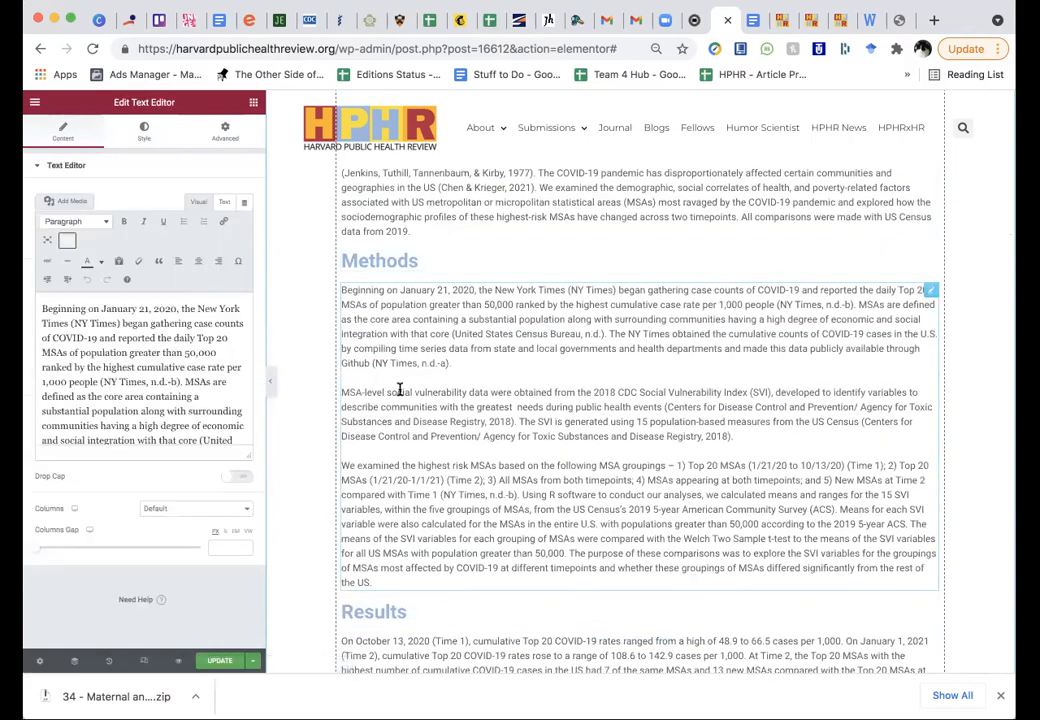
click(145, 378)
key(super+a)
key(super+c)
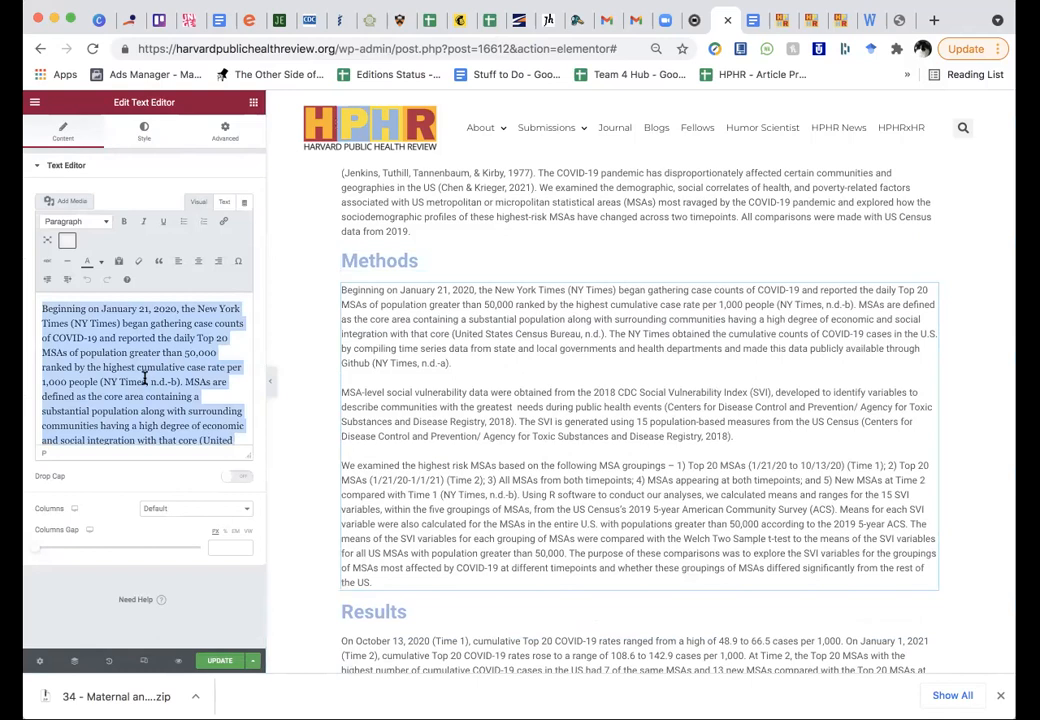
key(BackSpace)
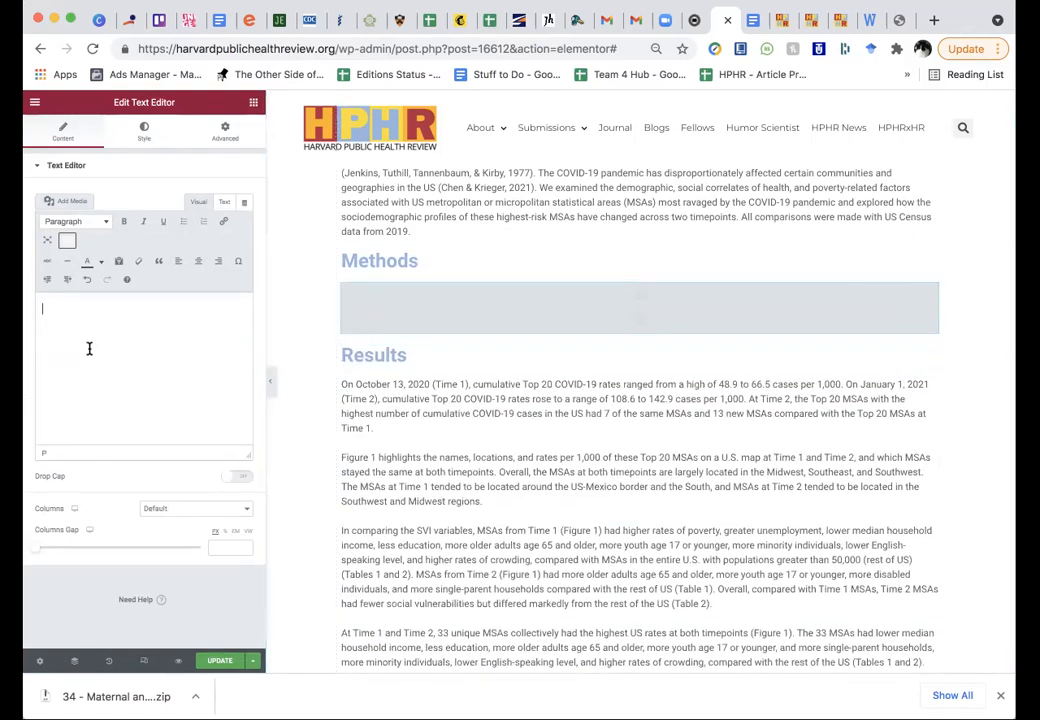
key(super+v)
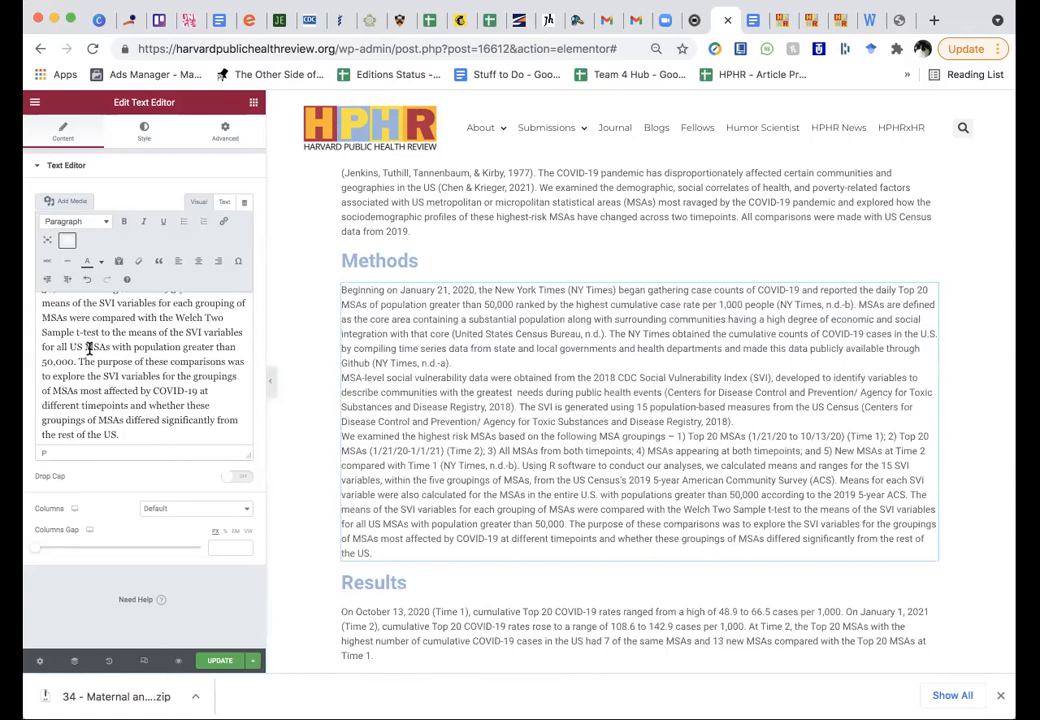
Step: Insert a blank line after the first Methods paragraph, which ends with "Github (NY Times, n.d.-a)."
scroll(453, 400, down, 1)
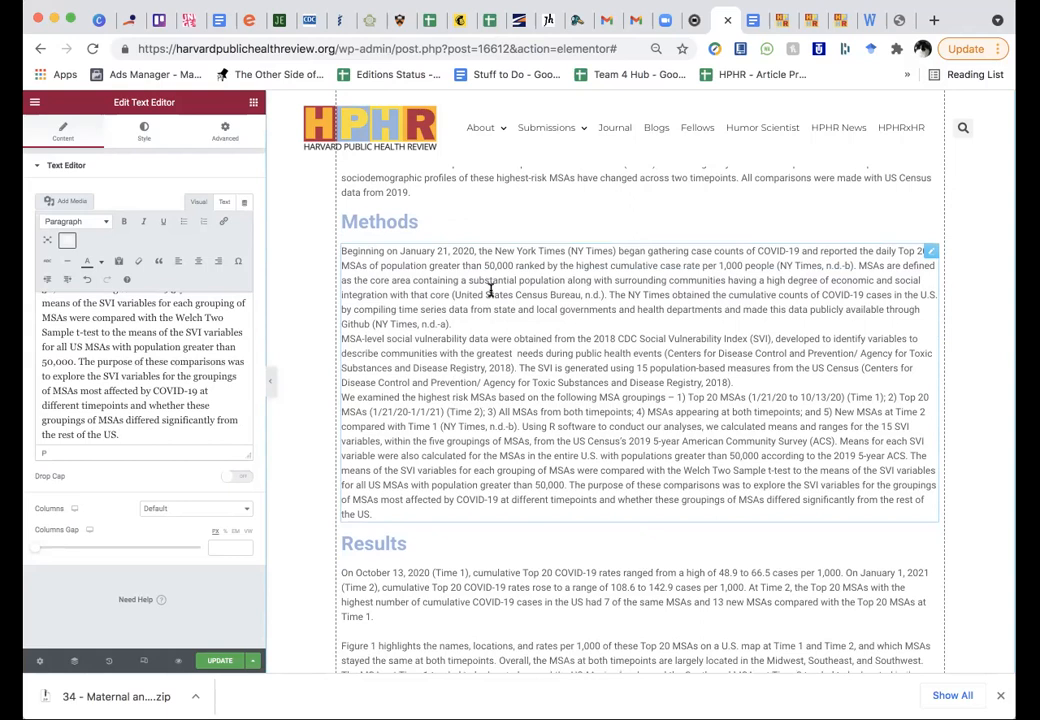
scroll(116, 405, up, 5)
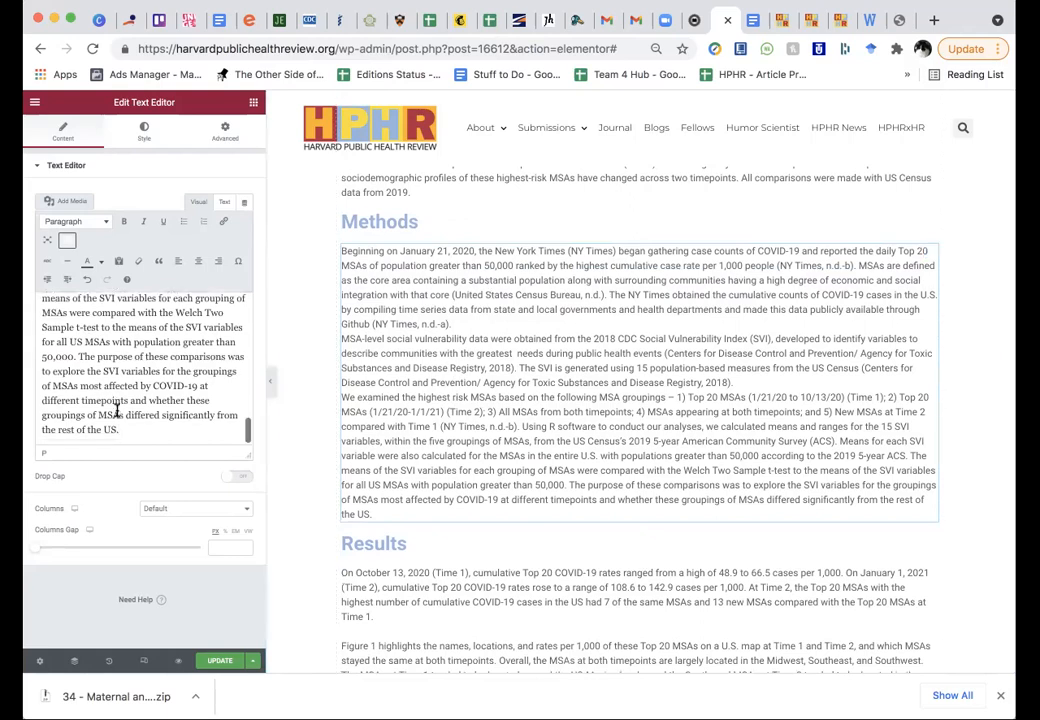
scroll(116, 407, up, 3)
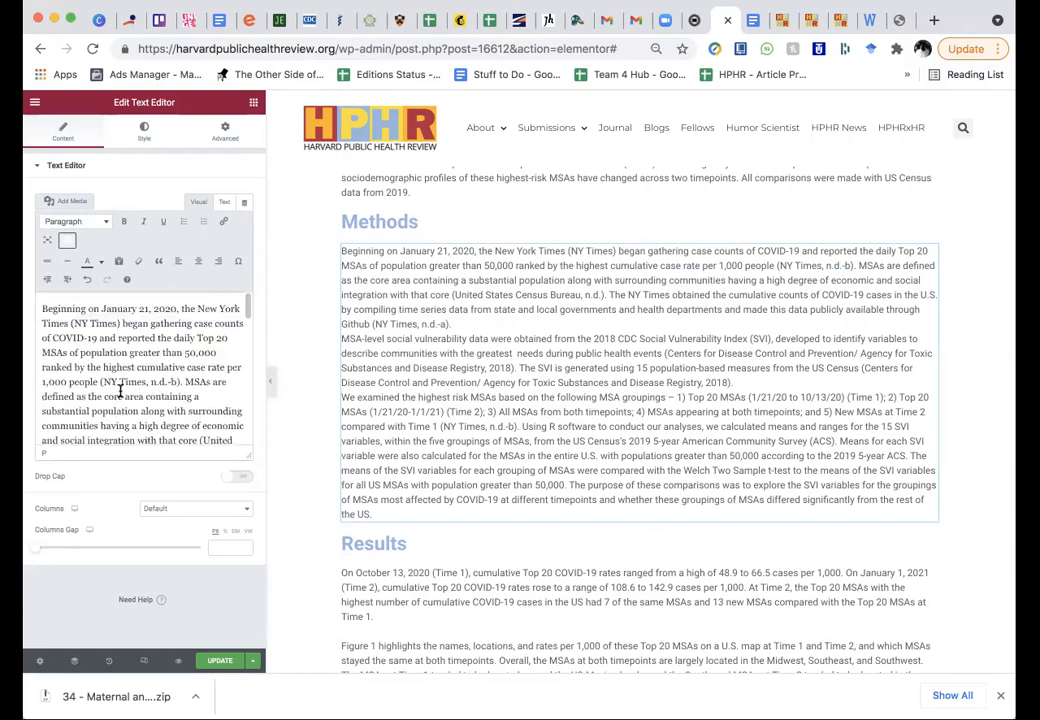
scroll(118, 400, down, 3)
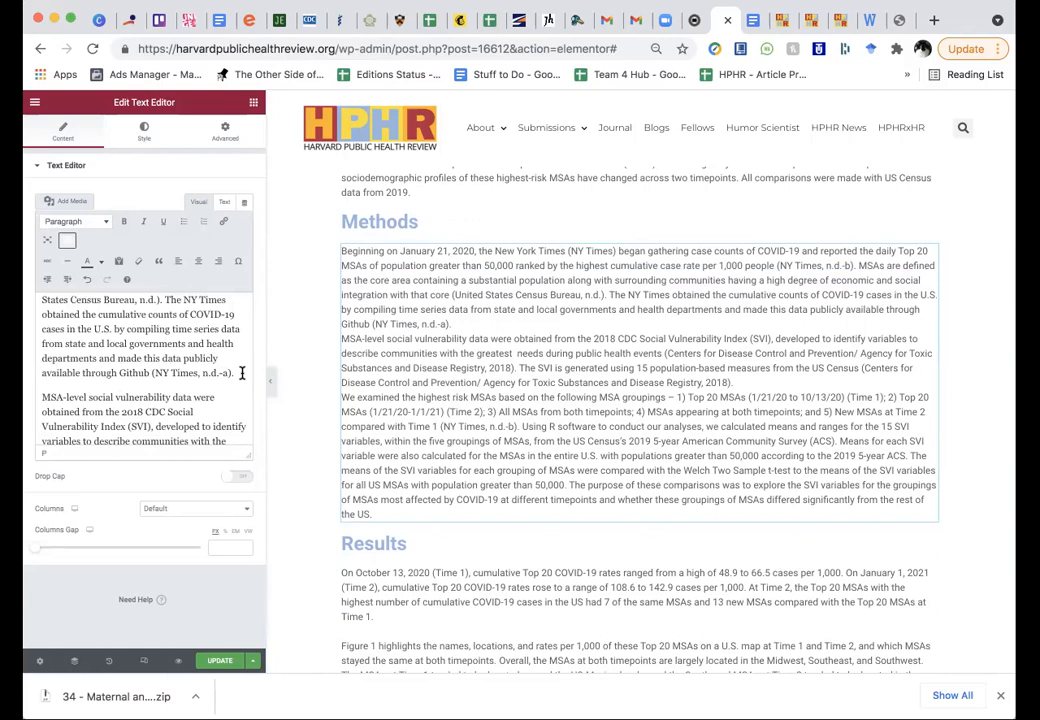
click(242, 372)
key(Return)
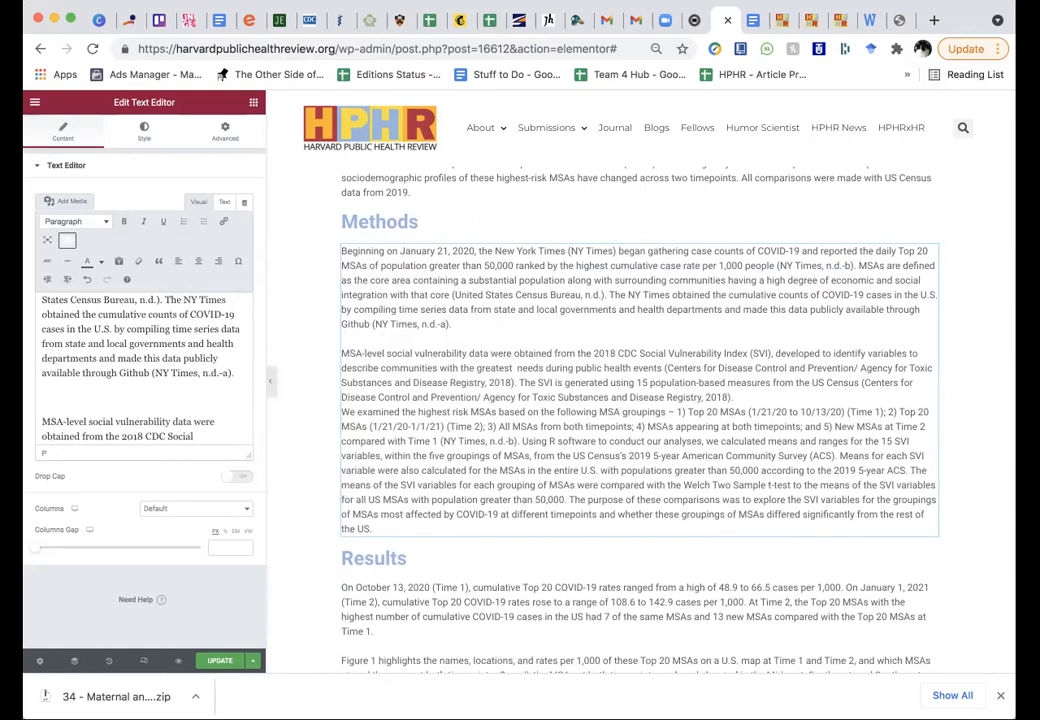
Step: Insert a blank line after the second Methods paragraph, which ends with "Disease Registry, 2018)."
scroll(221, 350, down, 10)
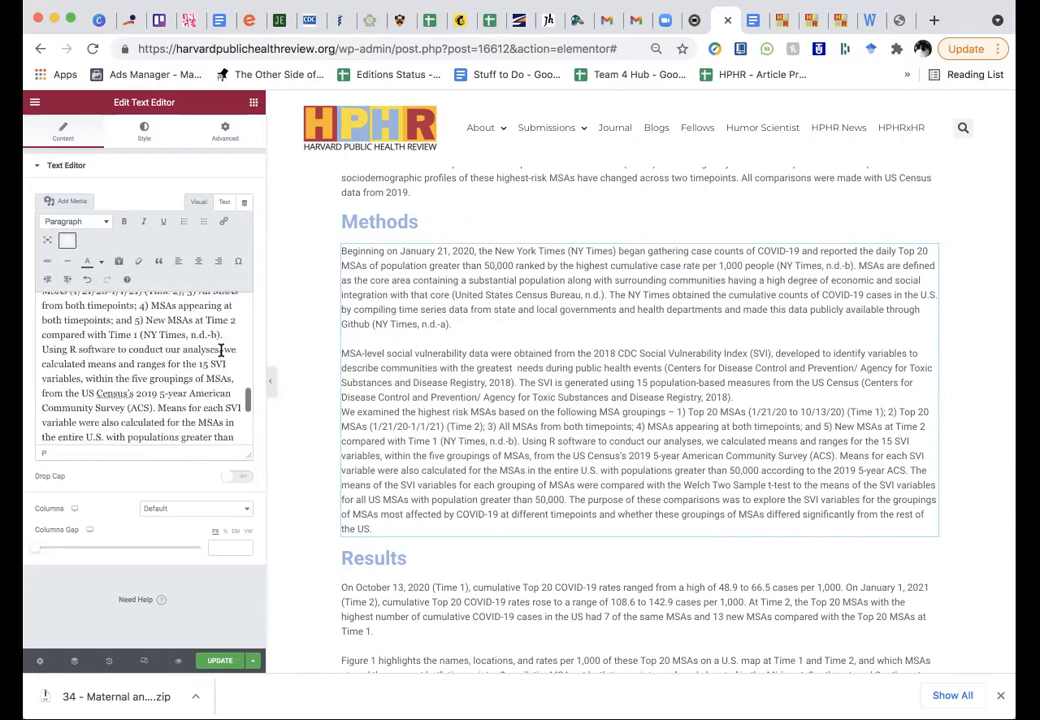
scroll(221, 350, down, 3)
scroll(221, 349, up, 4)
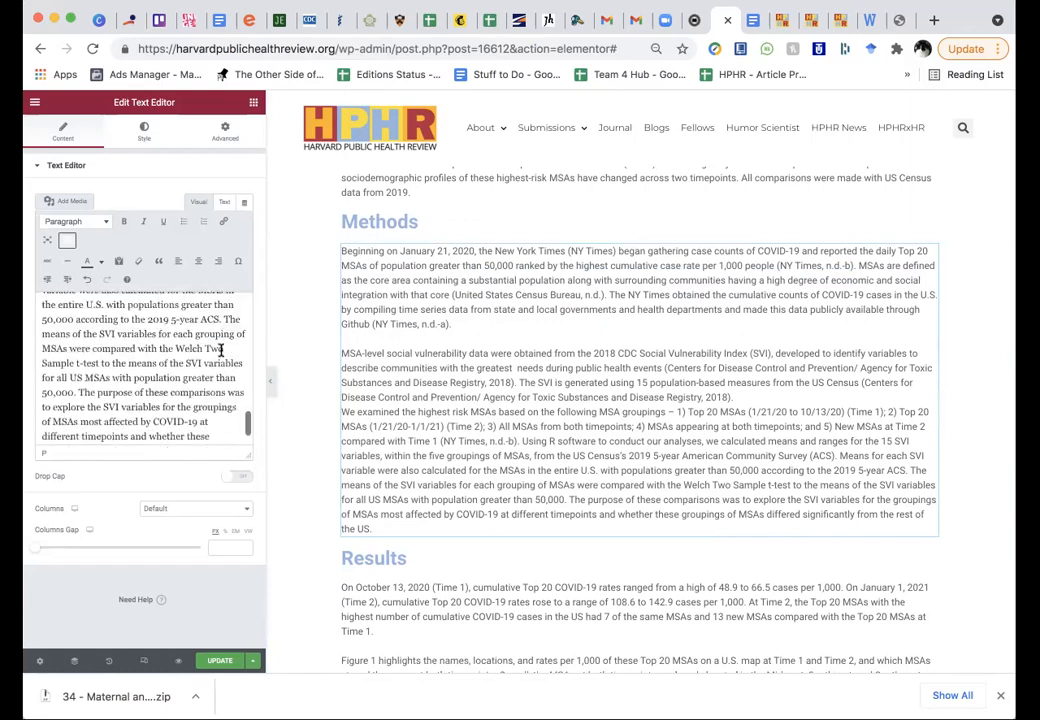
scroll(221, 350, up, 4)
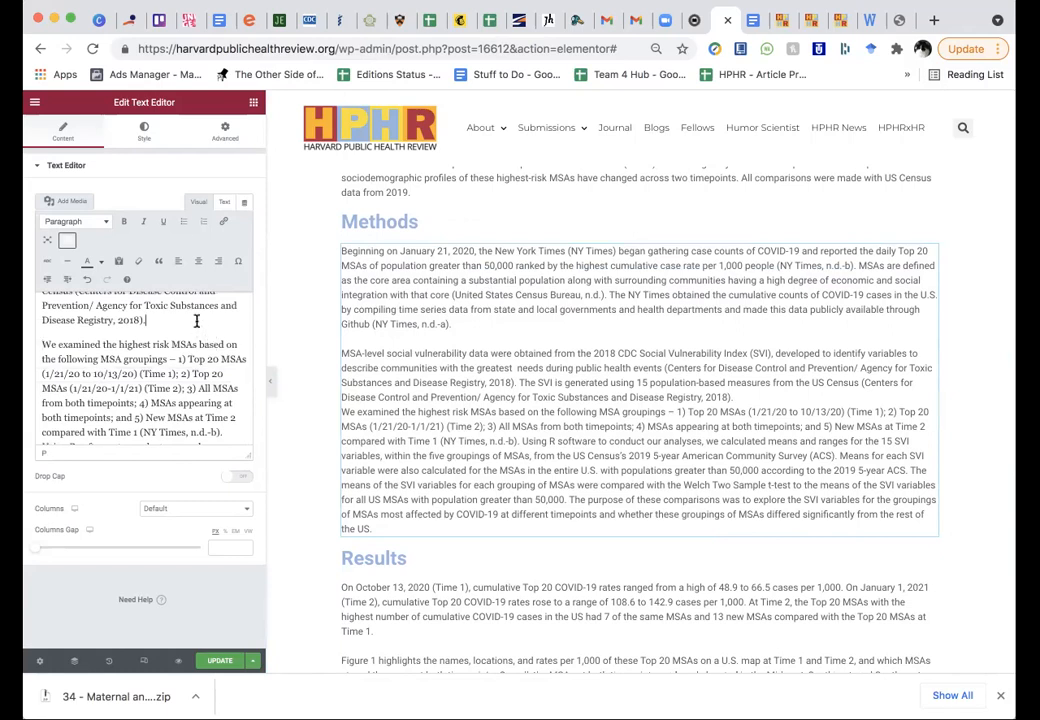
click(196, 321)
key(Return)
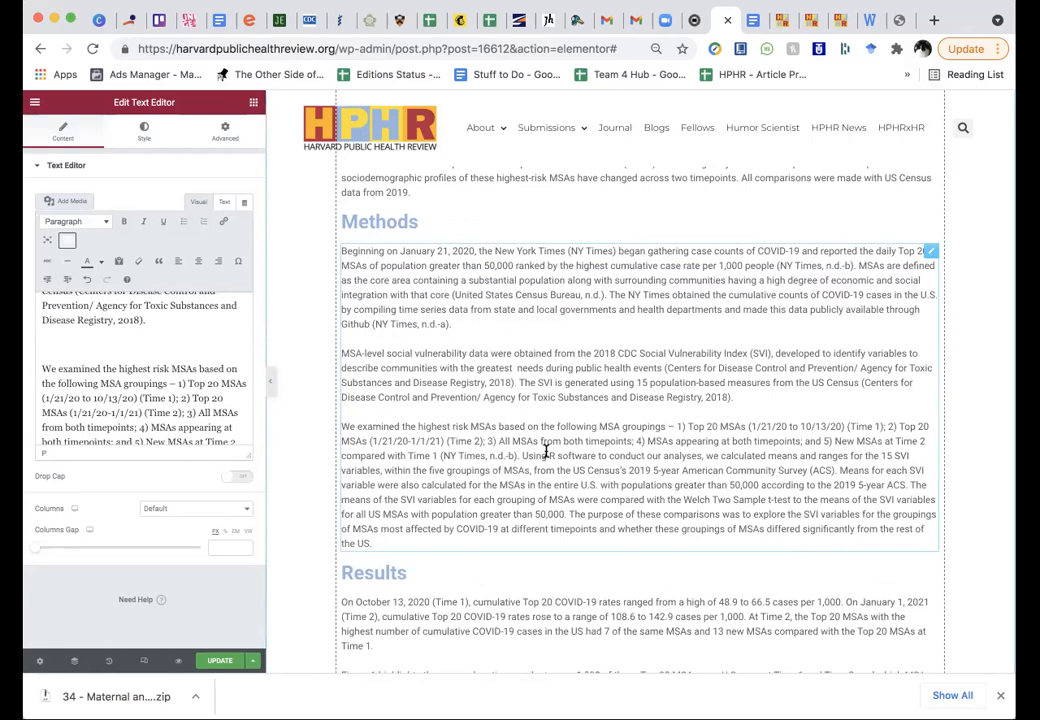
Step: Examine the paragraph spacing in the Methods and Results text blocks
scroll(547, 452, down, 3)
scroll(547, 457, down, 5)
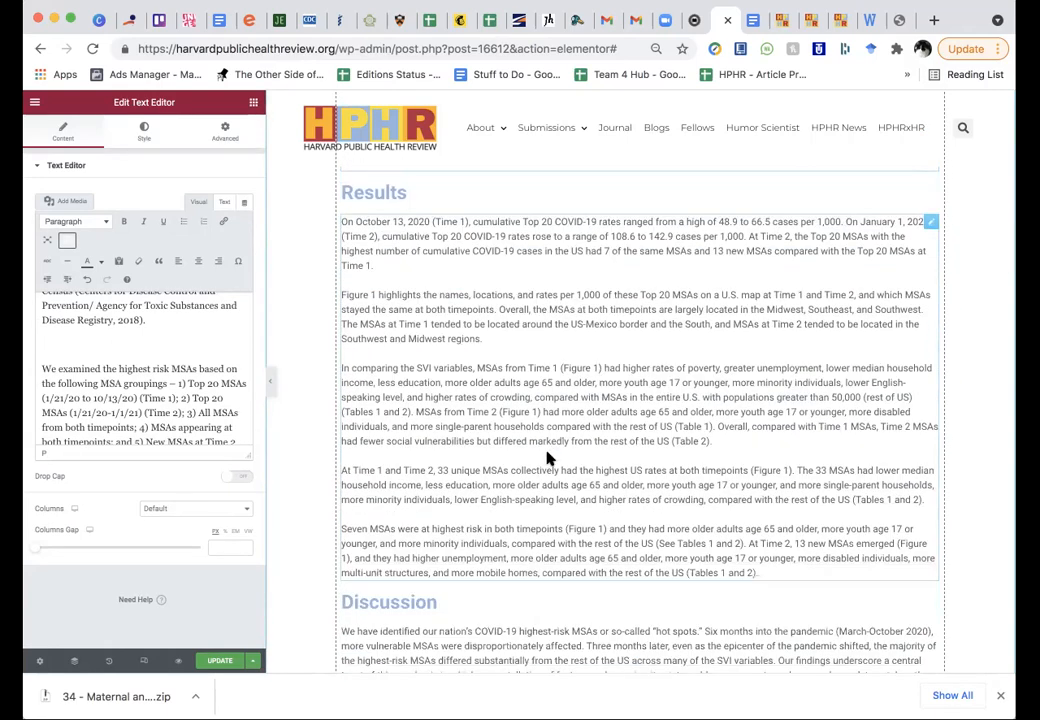
scroll(547, 457, up, 8)
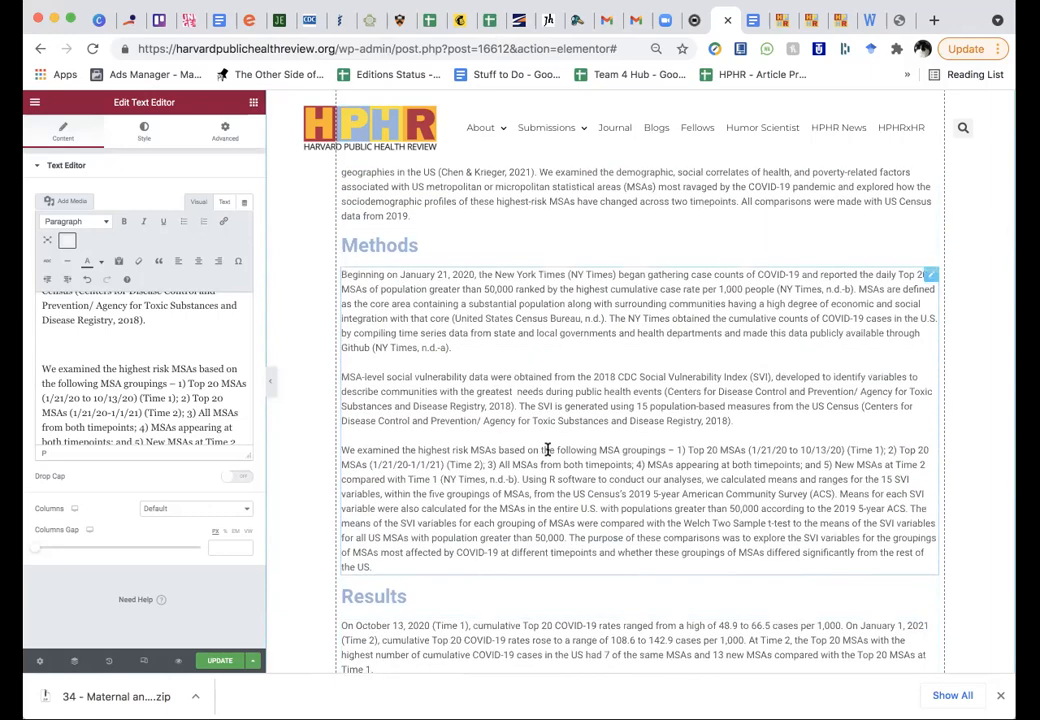
scroll(547, 450, down, 3)
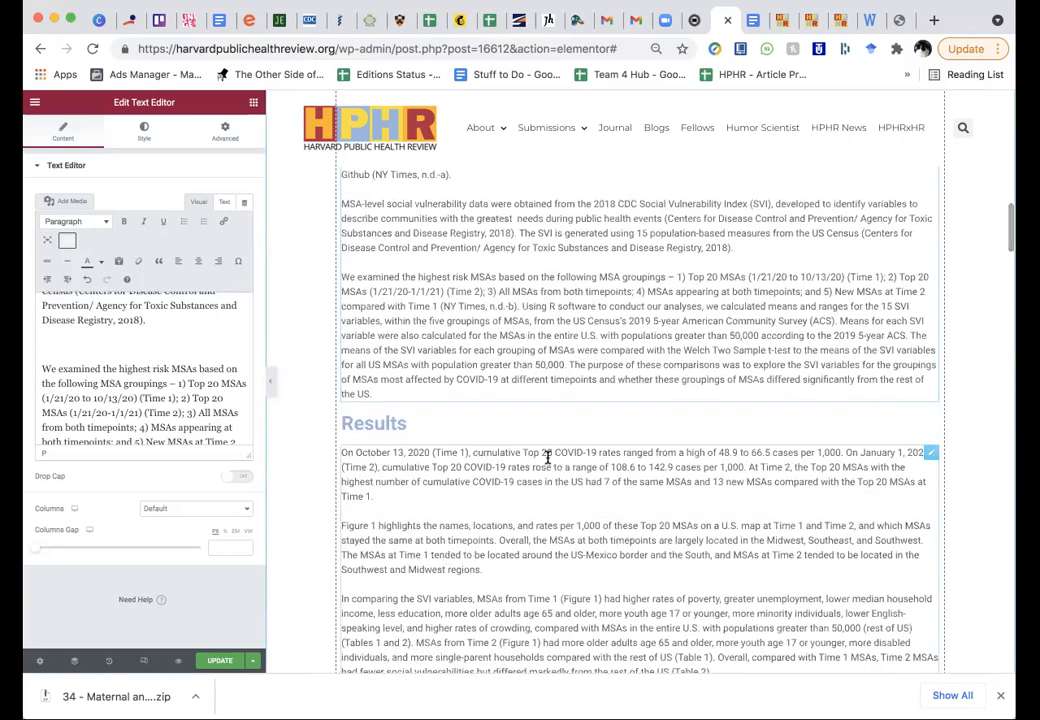
click(547, 452)
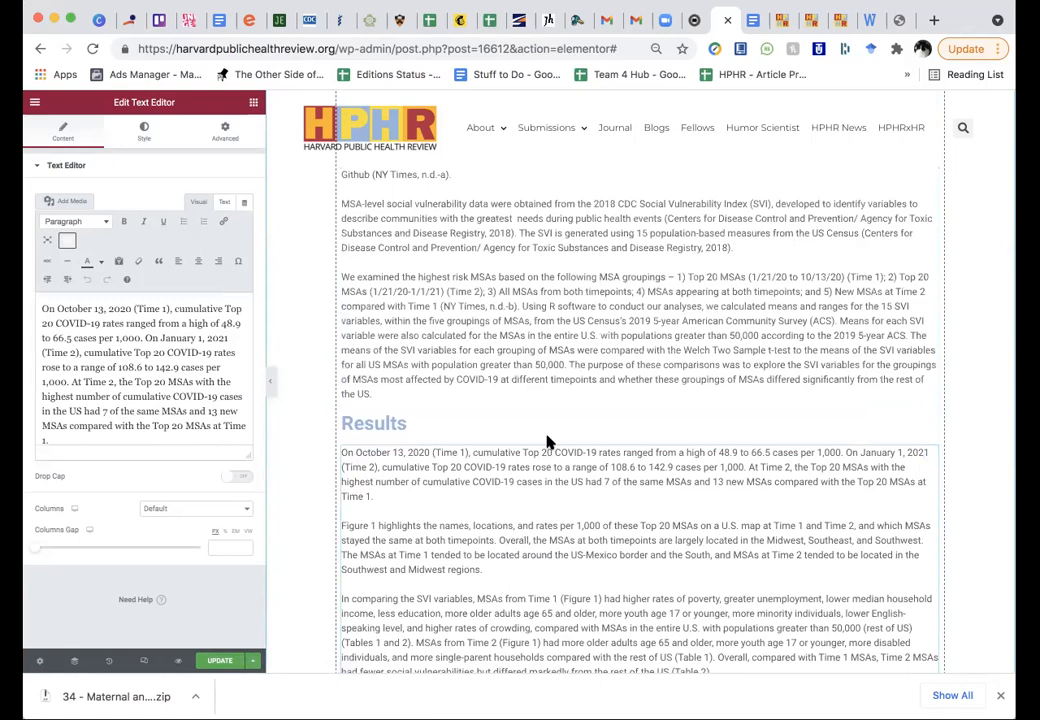
scroll(547, 400, up, 1)
scroll(547, 358, up, 1)
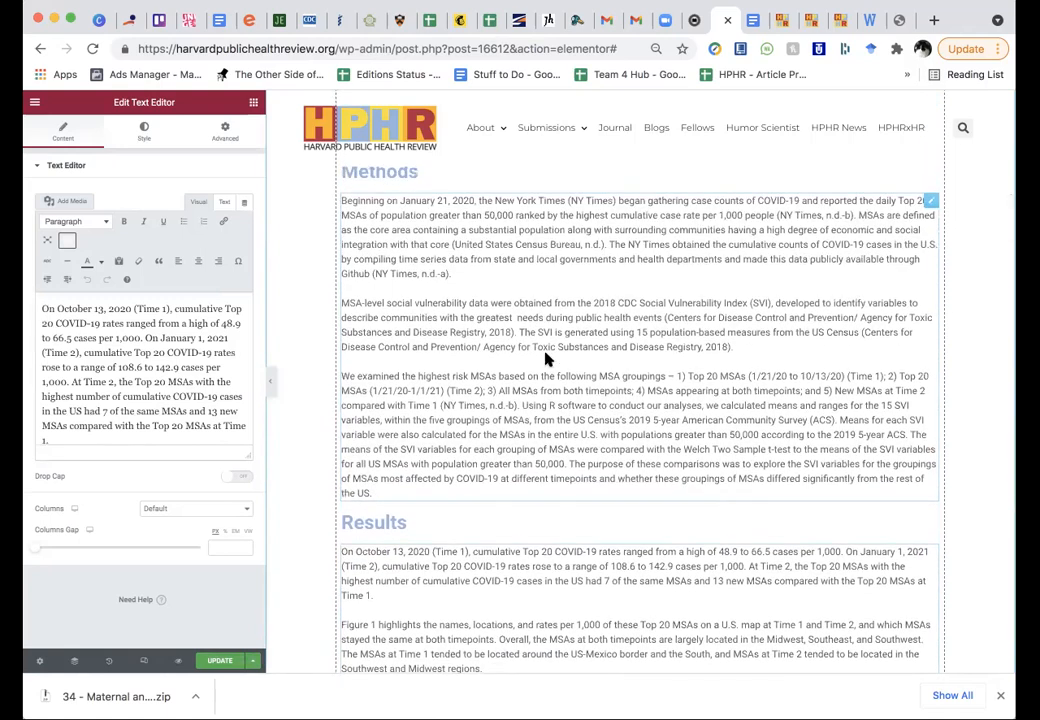
Step: Reopen the Methods text block, enter the test characters "sdsf" in its second paragraph, and remove them
click(547, 358)
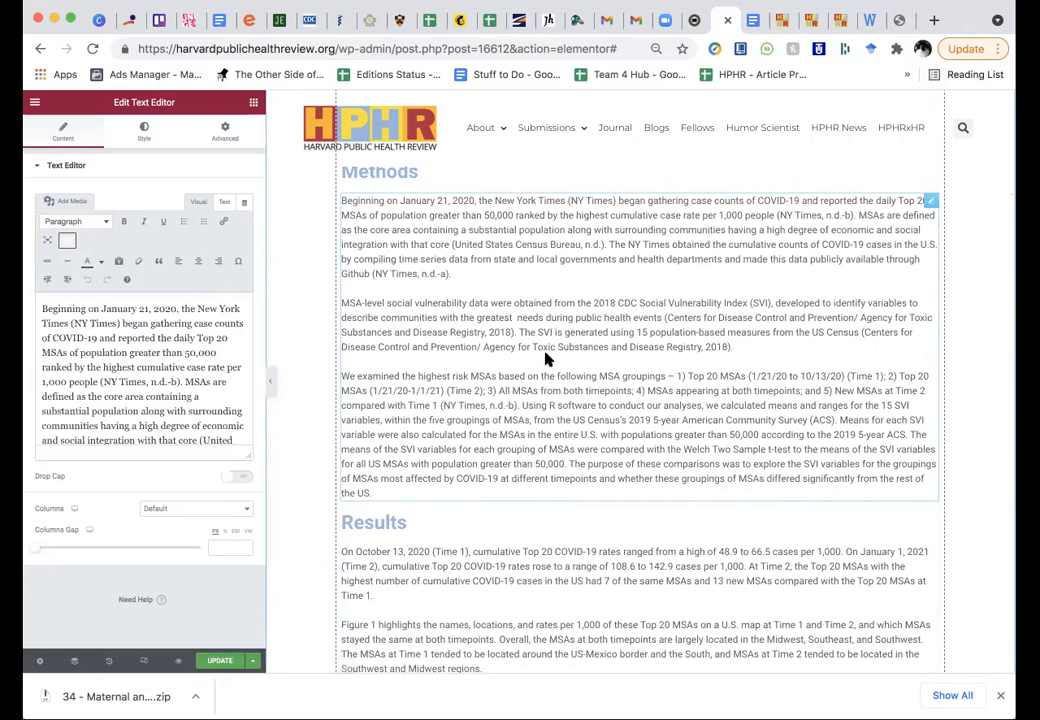
click(179, 373)
scroll(185, 378, down, 5)
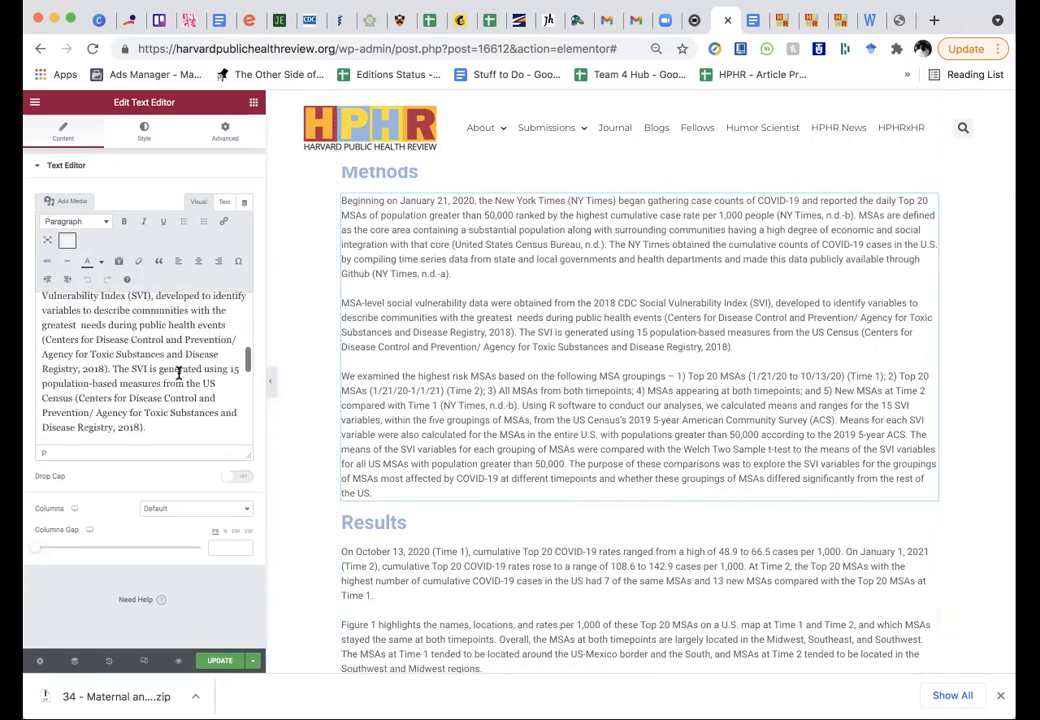
click(203, 321)
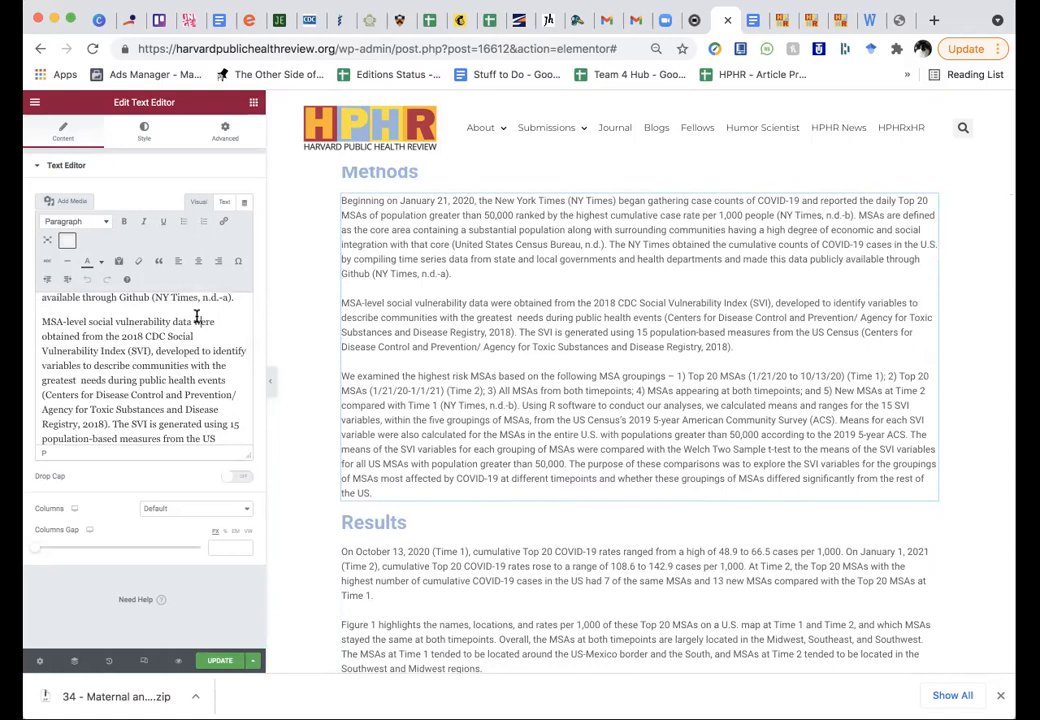
text(sdsf)
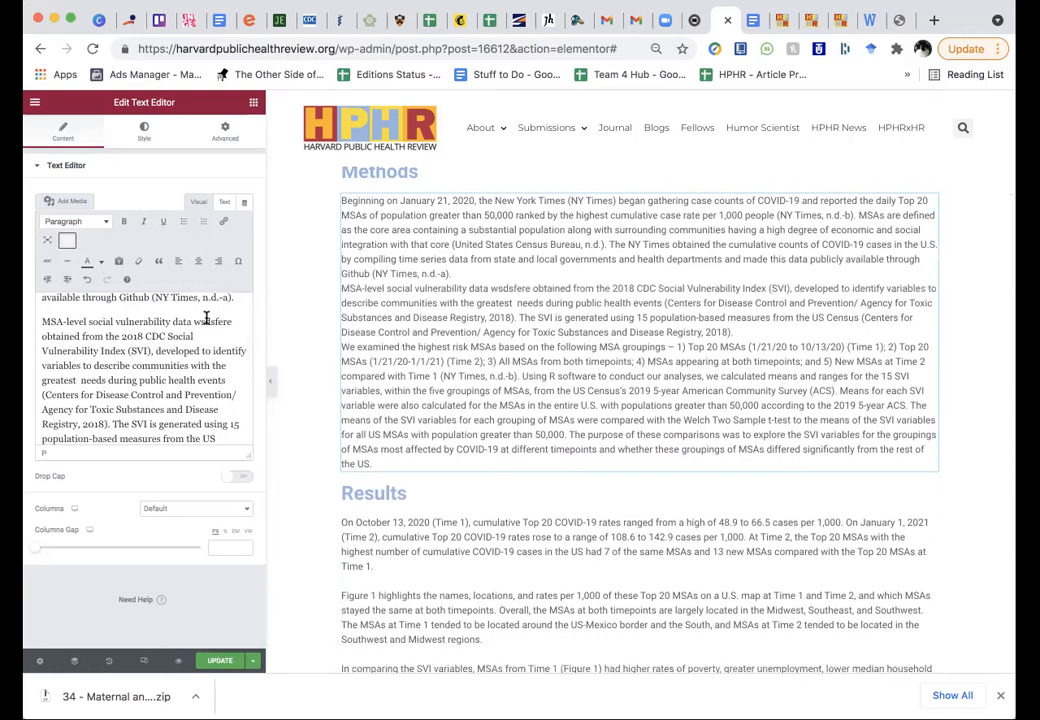
key(BackSpace)
key(BackSpace)
key(BackSpace)
key(BackSpace)
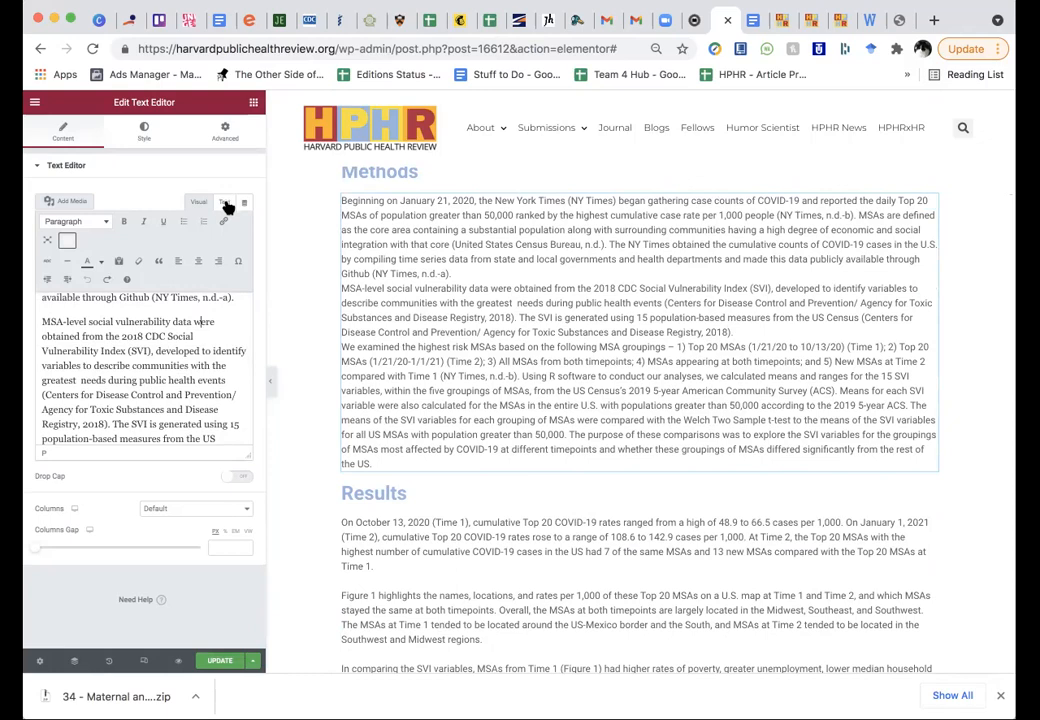
Step: Insert a blank line after the first Methods paragraph, ending "(NY Times, n.d.-a).", and after the second, ending "Disease Registry, 2018)."
scroll(221, 372, up, 3)
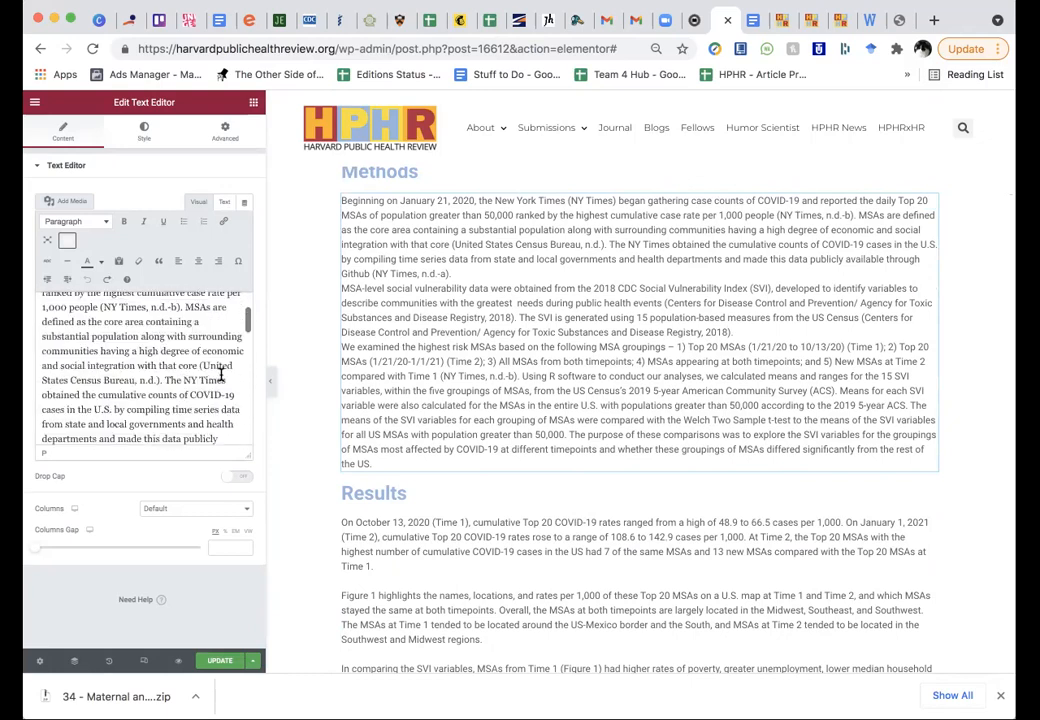
scroll(221, 372, up, 2)
scroll(221, 372, down, 5)
click(233, 348)
key(Return)
scroll(172, 403, down, 5)
click(201, 337)
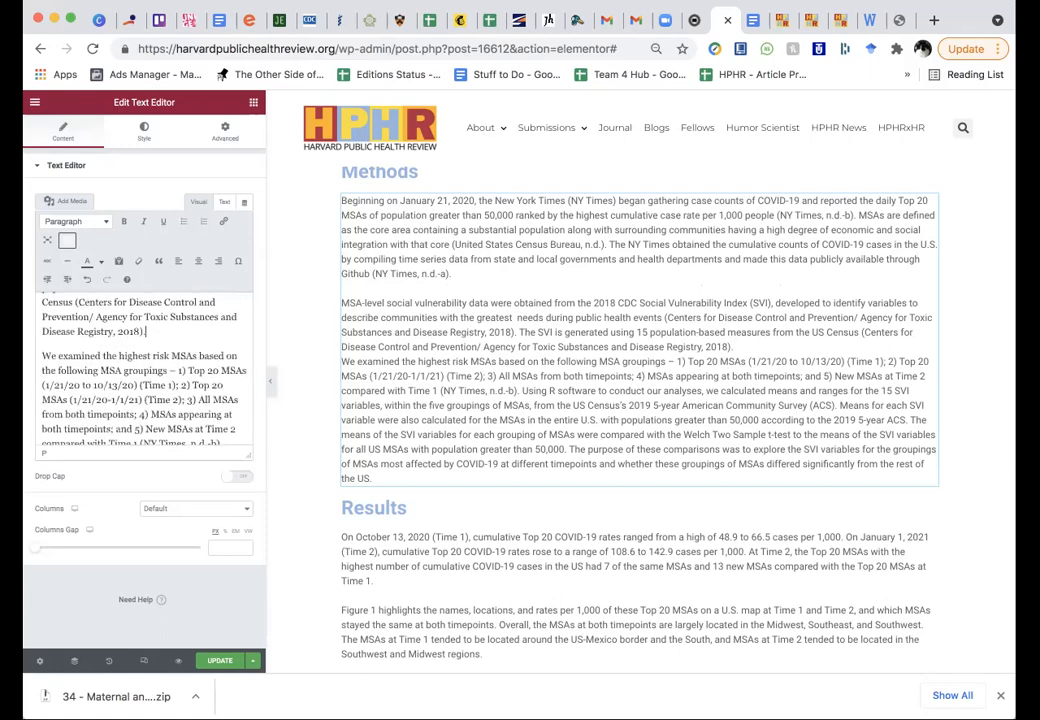
key(Return)
Step: Examine the Results and Discussion text, the Tables and Figures heading, the Figure 1 image and the tables below it
scroll(457, 425, down, 3)
scroll(456, 425, down, 4)
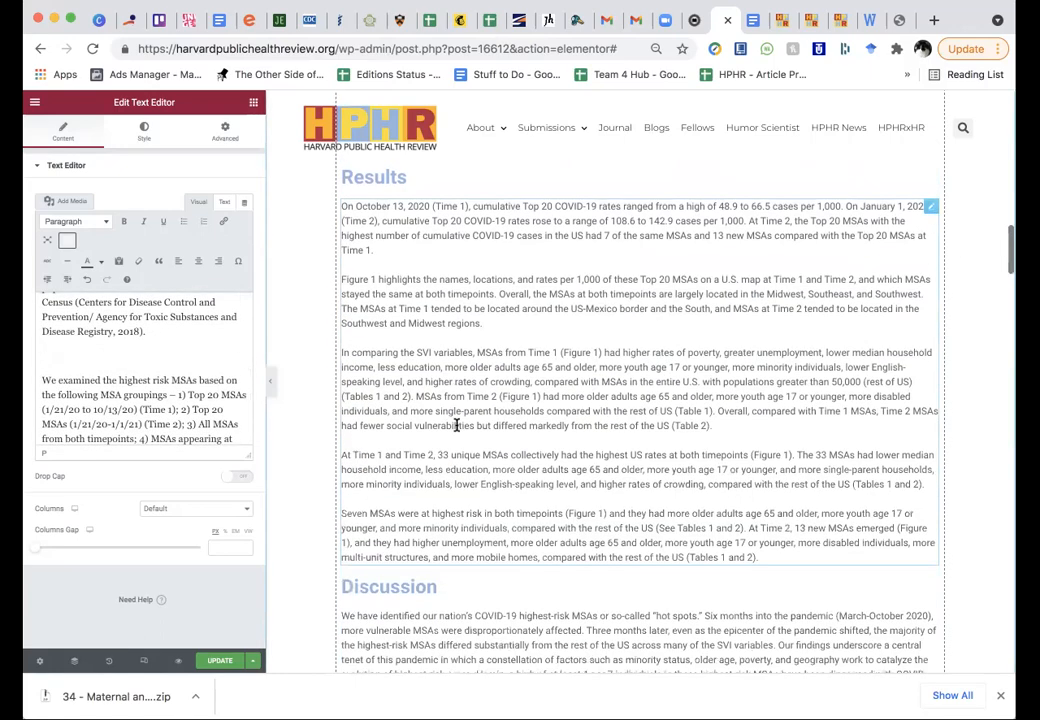
scroll(457, 425, down, 6)
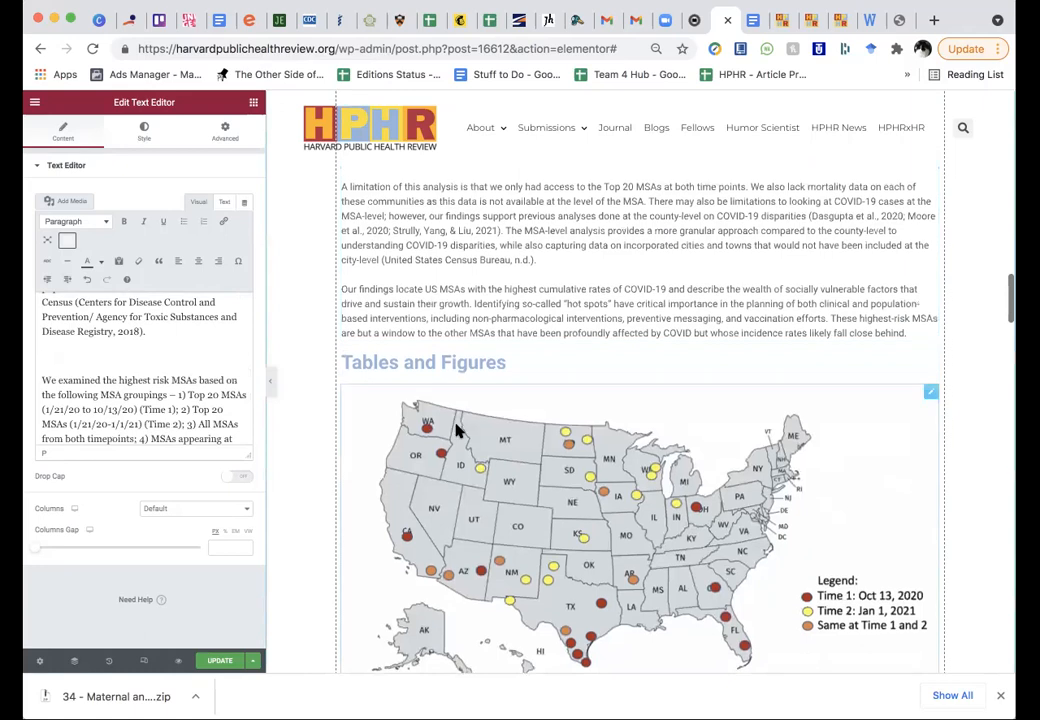
scroll(456, 428, down, 1)
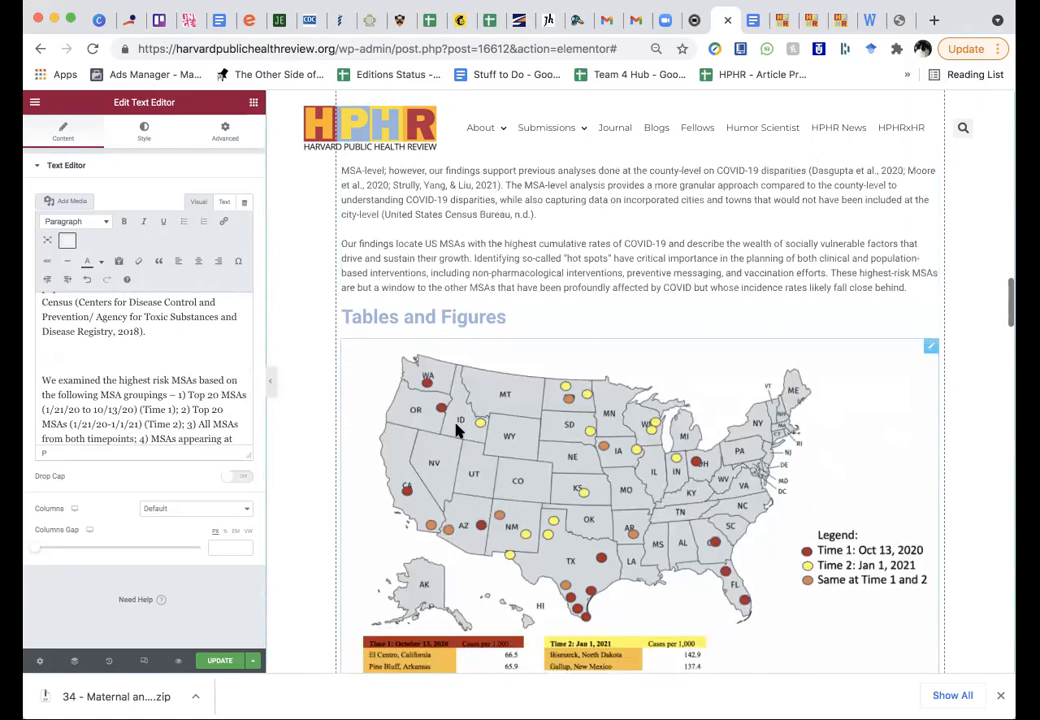
click(452, 319)
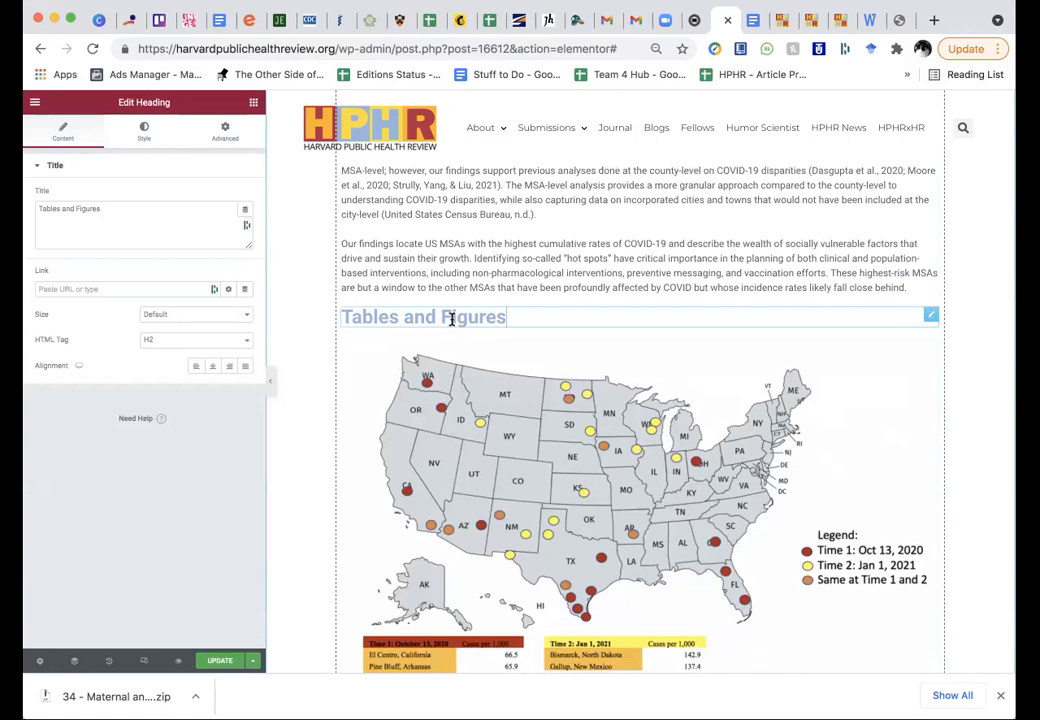
scroll(452, 319, down, 5)
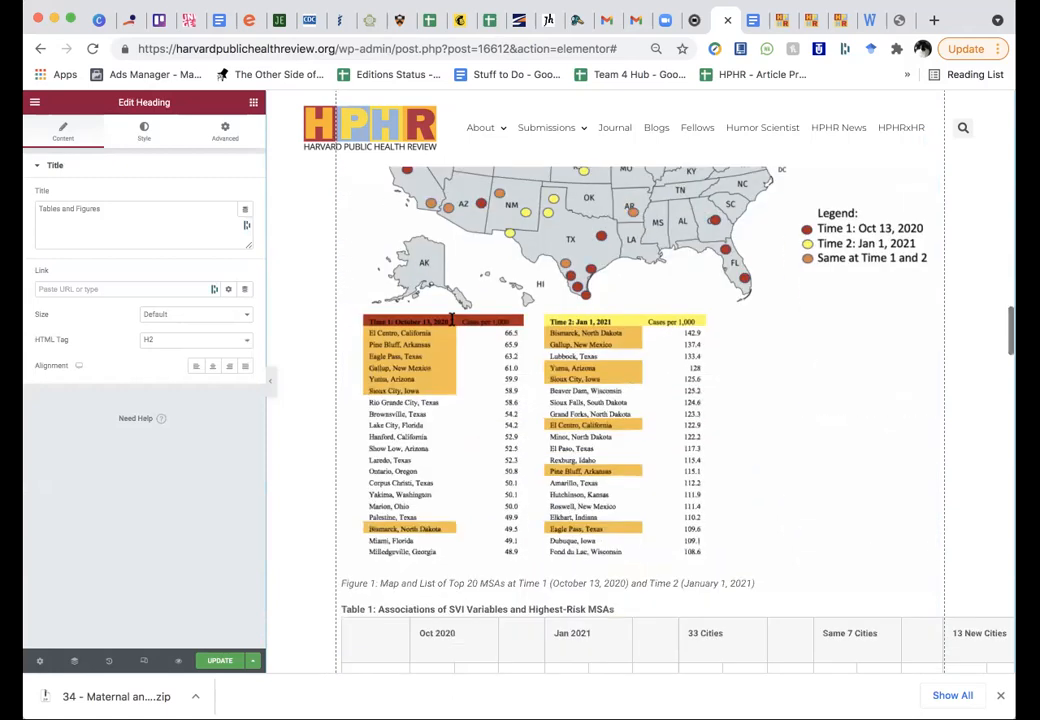
scroll(452, 319, down, 20)
scroll(452, 319, down, 7)
scroll(450, 250, up, 1)
scroll(450, 248, up, 20)
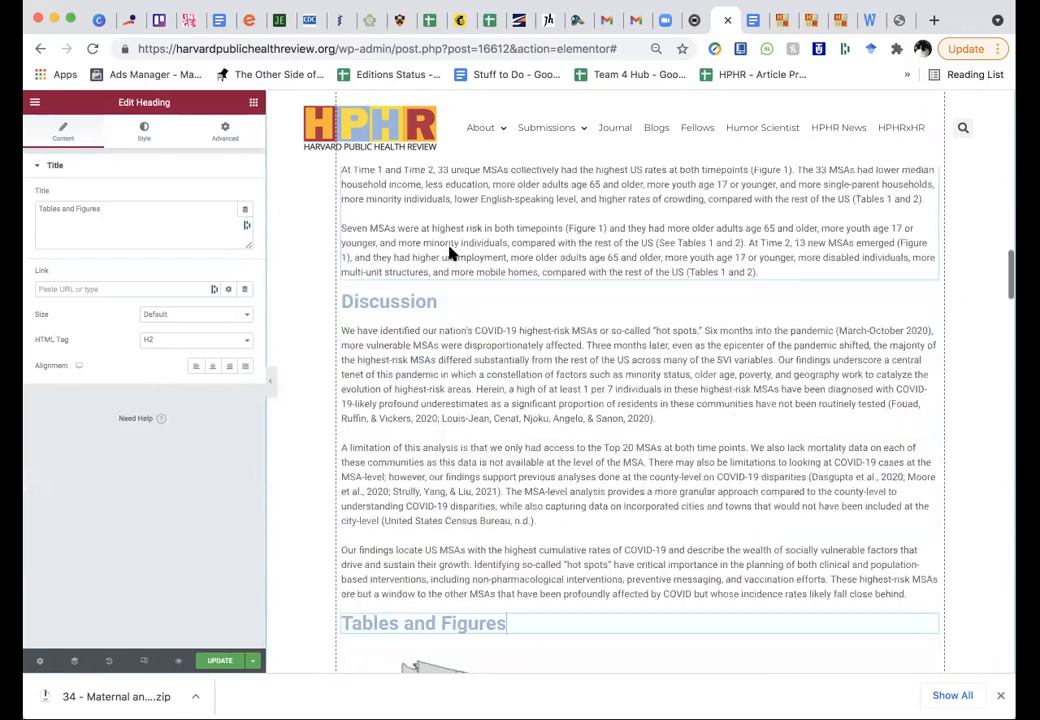
scroll(450, 254, down, 3)
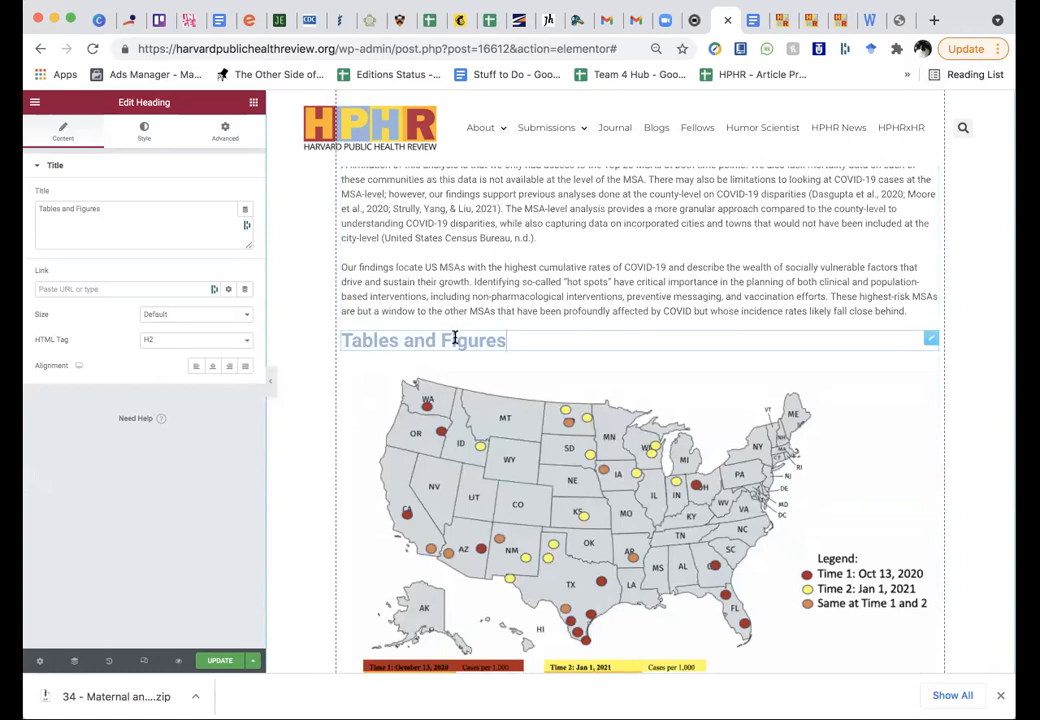
scroll(464, 418, down, 2)
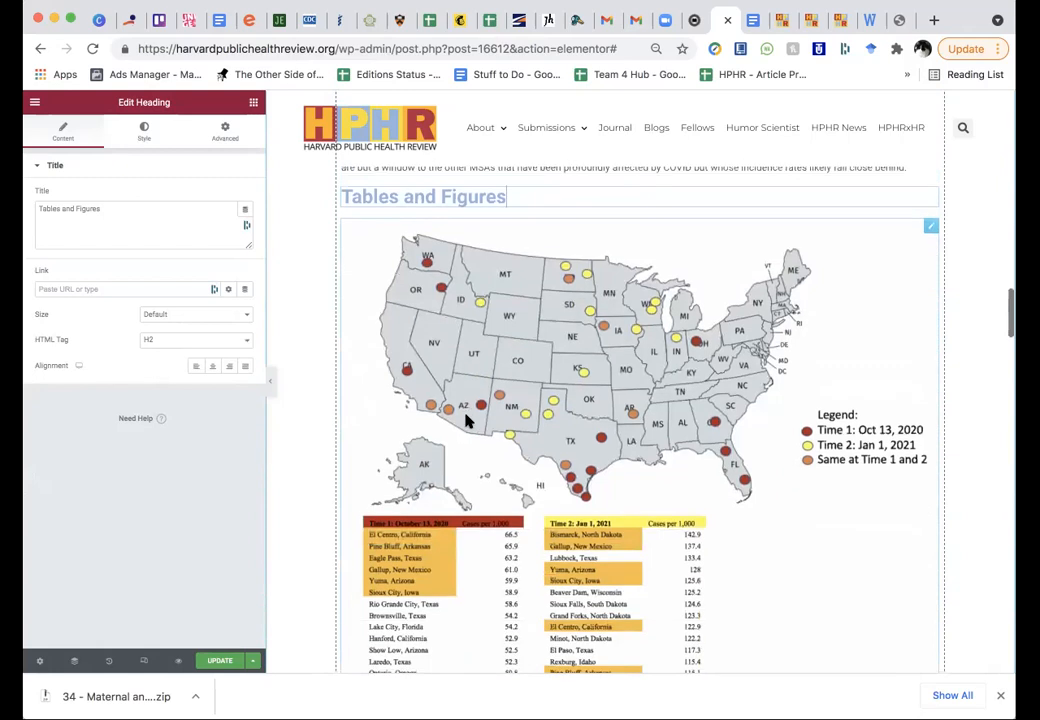
scroll(464, 420, down, 3)
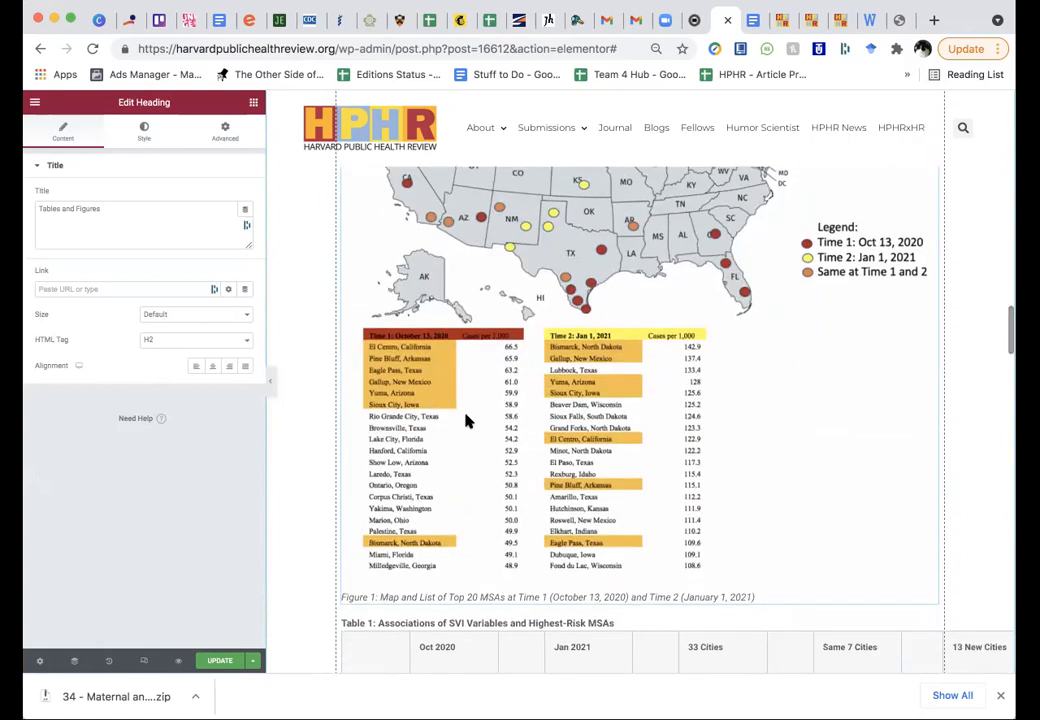
scroll(464, 420, up, 1)
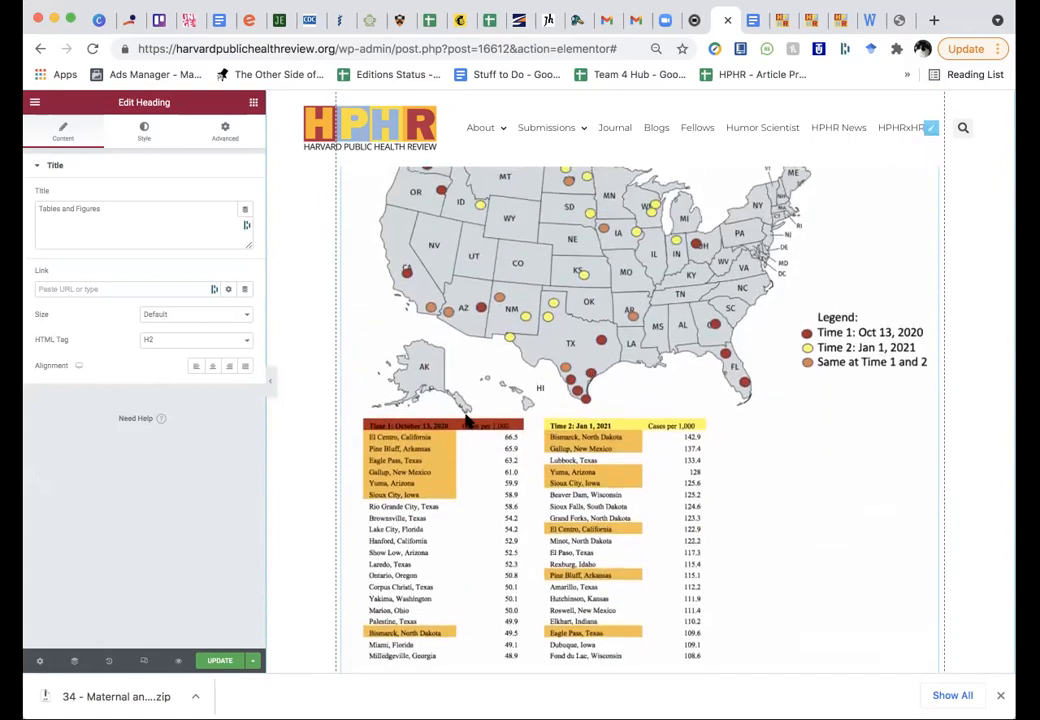
scroll(466, 420, down, 1)
Step: Open the media details of the Figure 1 map image and copy its full alt text
click(466, 421)
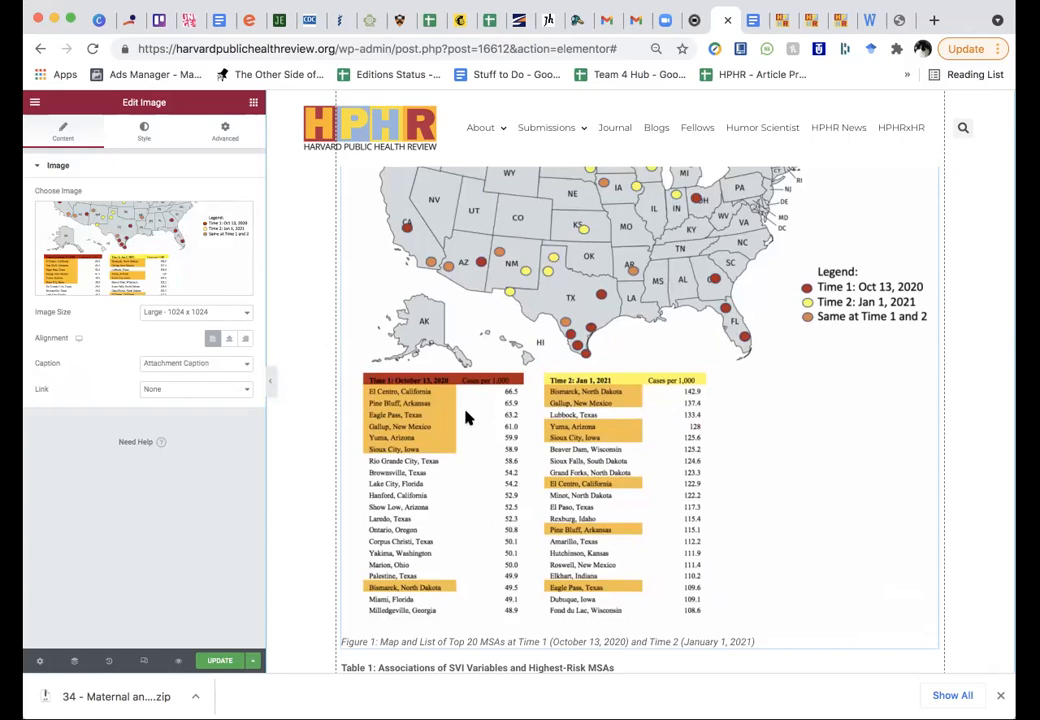
scroll(466, 420, down, 2)
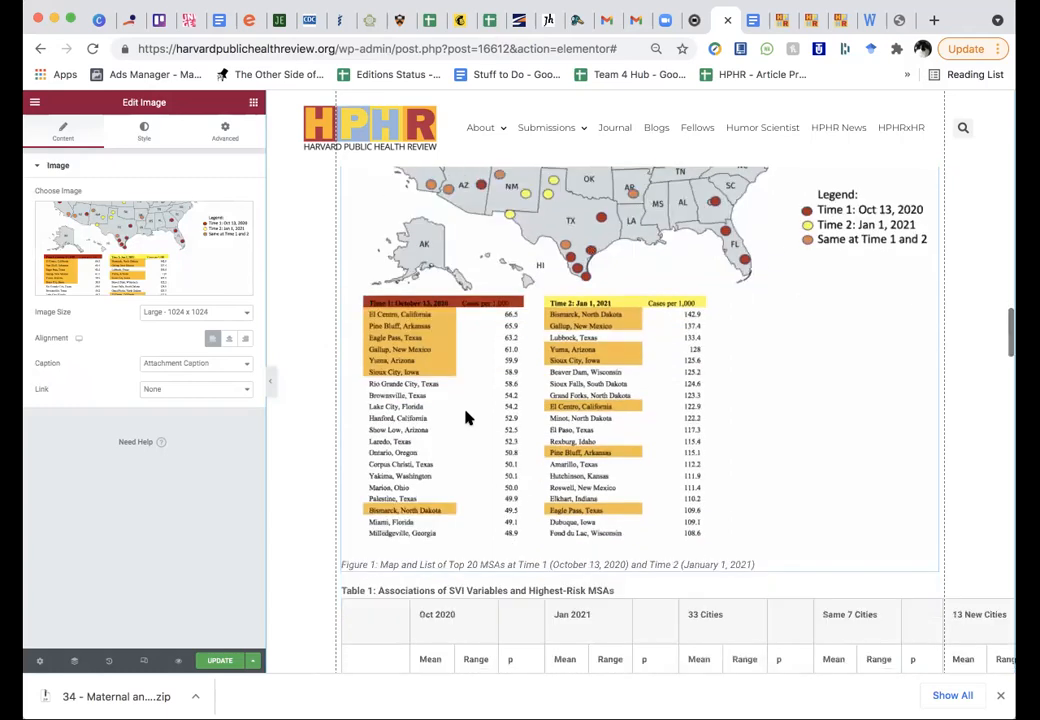
click(163, 289)
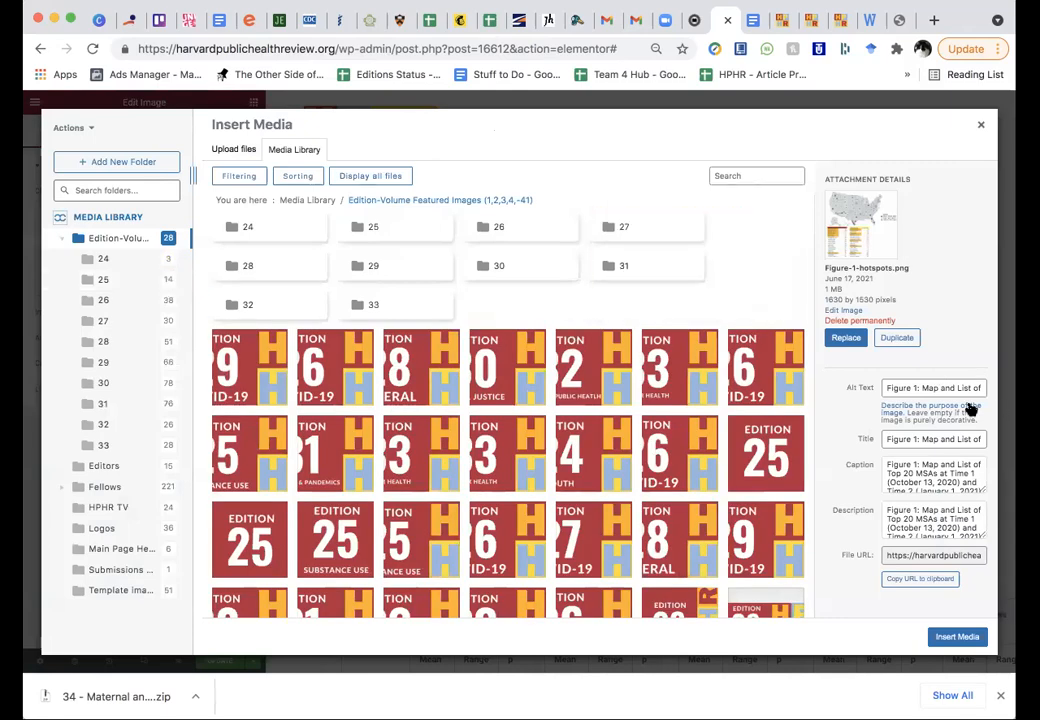
click(940, 386)
drag(900, 387, 1010, 392)
key(super+c)
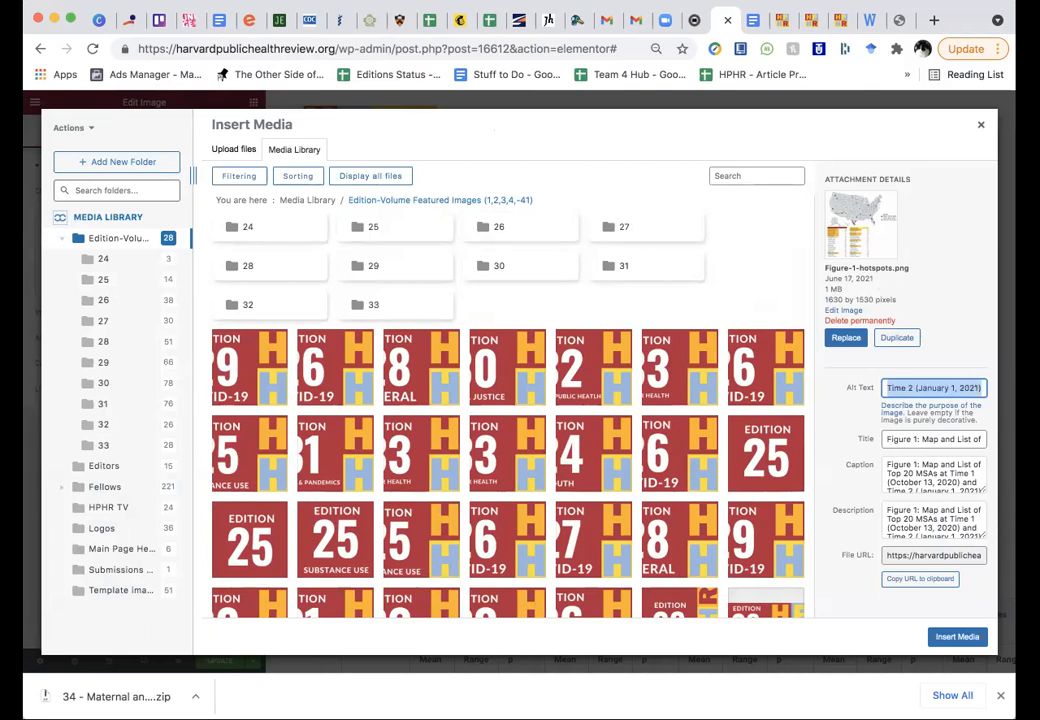
click(979, 387)
key(Up)
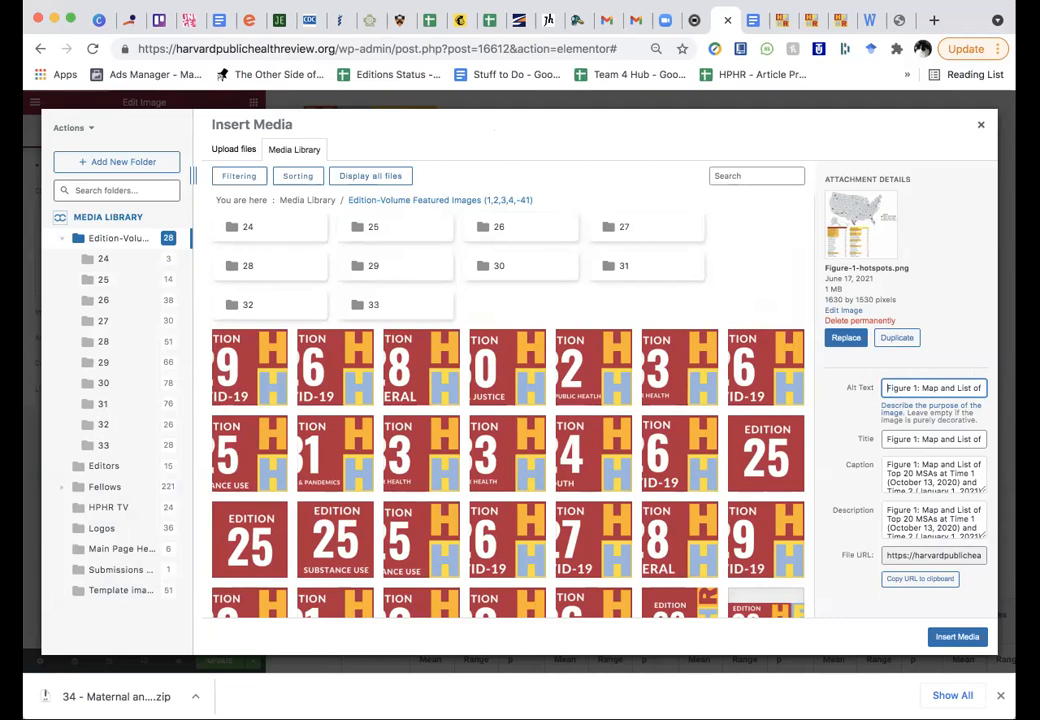
Step: Fill the Figure 1 image's title, caption and description with the copied alt text, and insert the image into the page
click(960, 439)
key(super+a)
key(super+v)
click(938, 469)
key(super+a)
key(super+v)
click(928, 516)
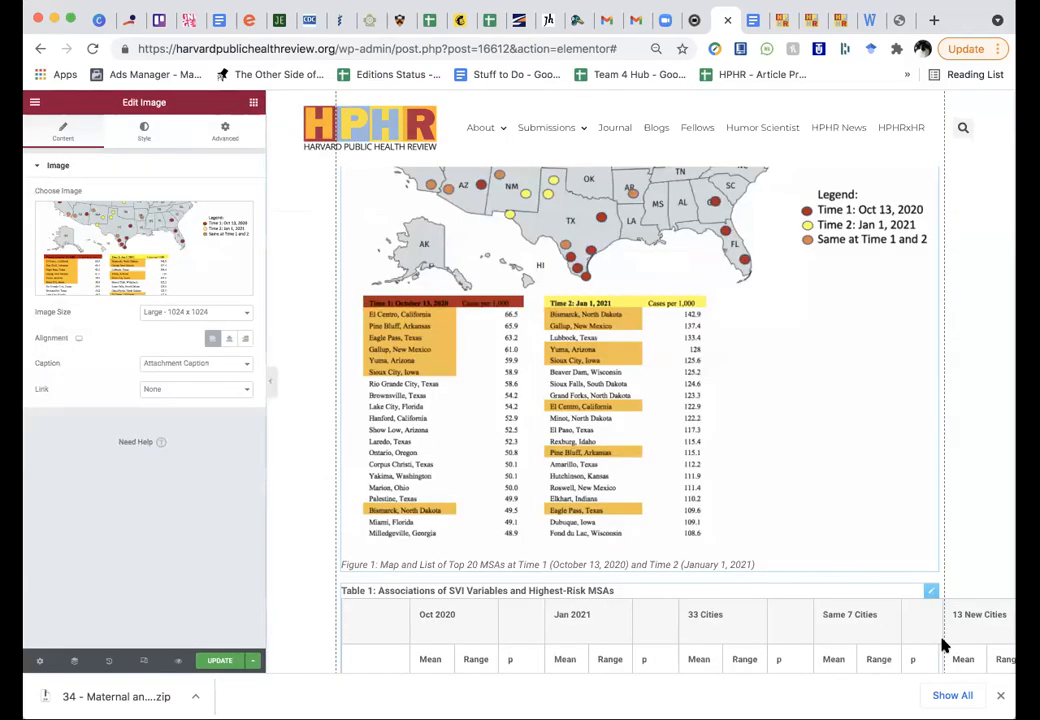
click(955, 637)
scroll(773, 469, up, 5)
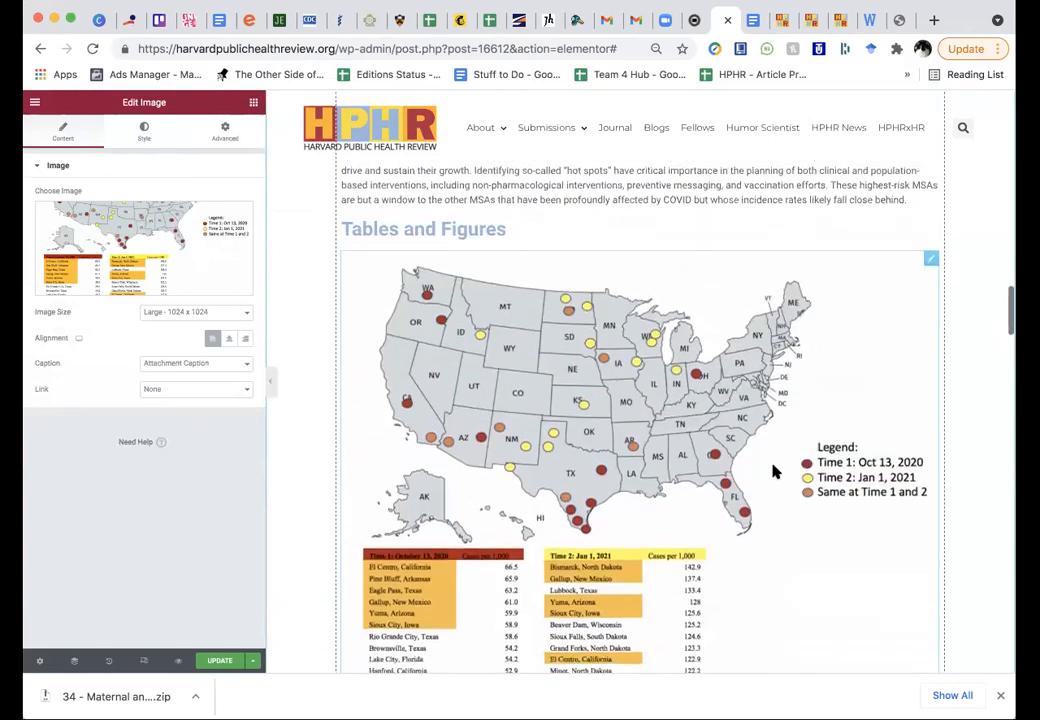
scroll(773, 469, down, 2)
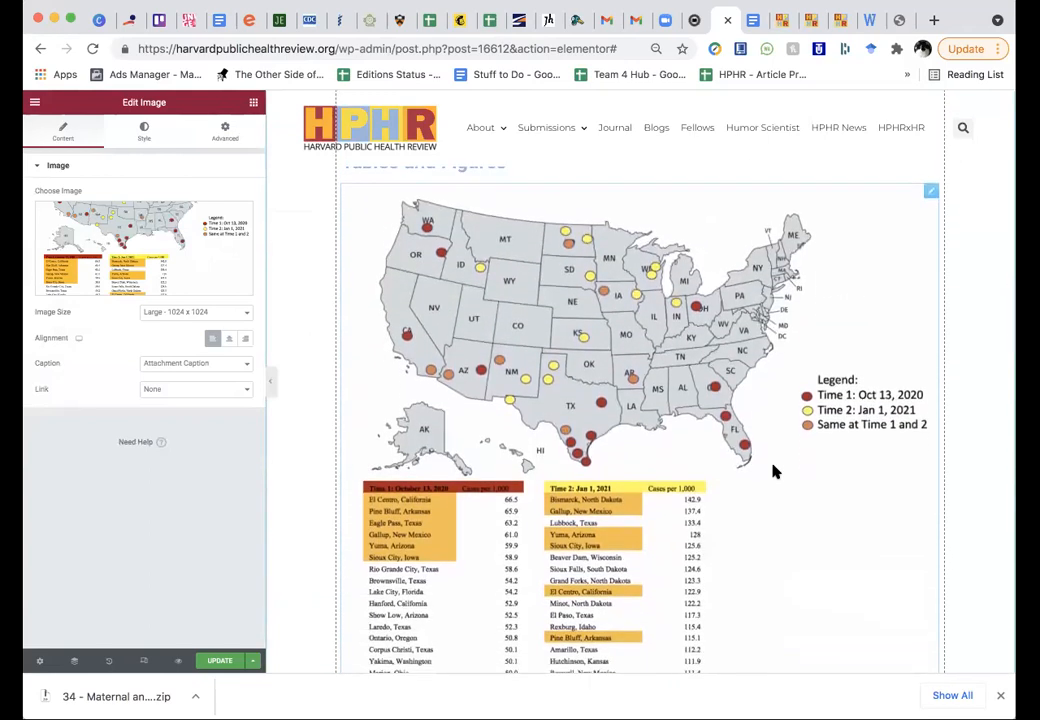
scroll(773, 471, up, 1)
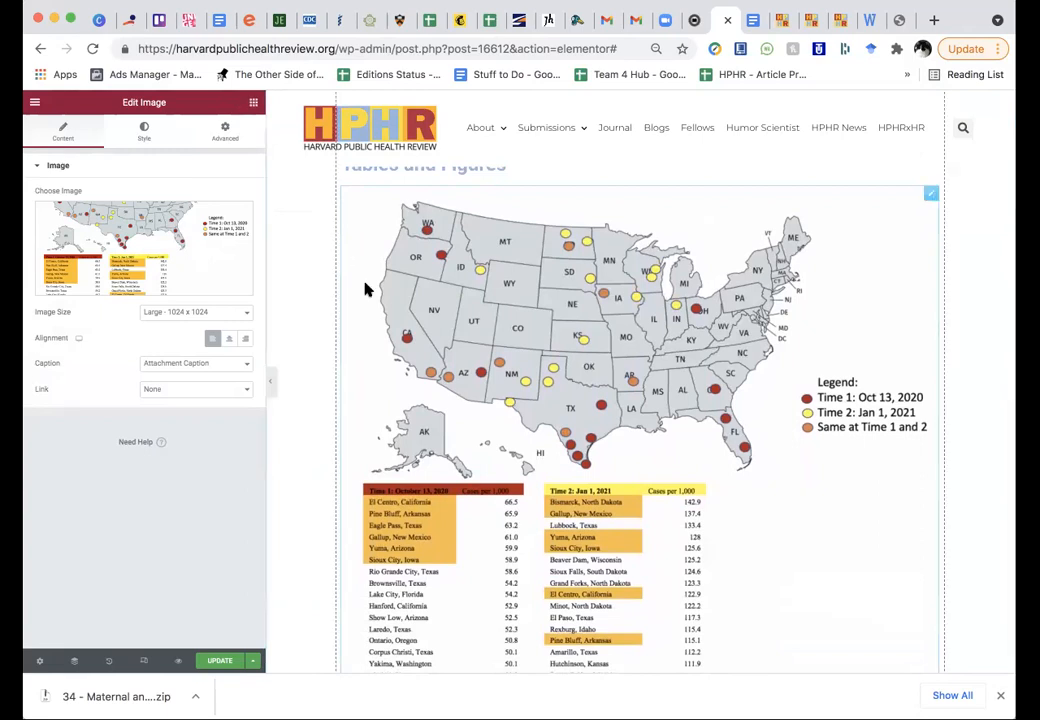
Step: Try placing a new Image widget directly below the Tables and Figures heading, and delete the placeholder
click(254, 108)
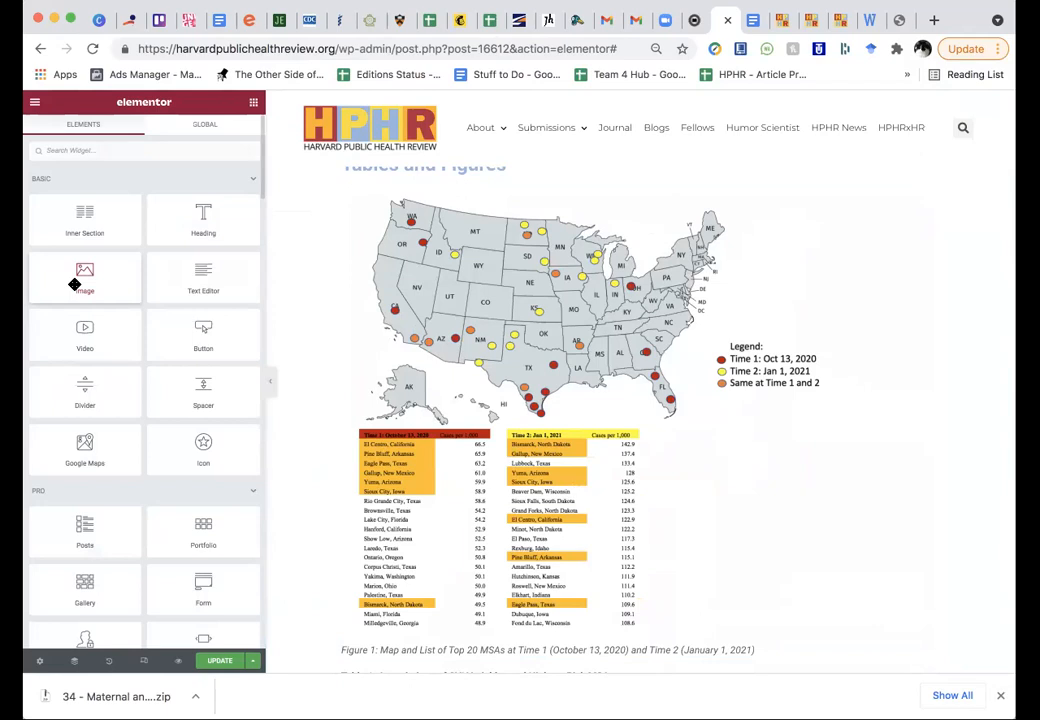
scroll(337, 309, up, 1)
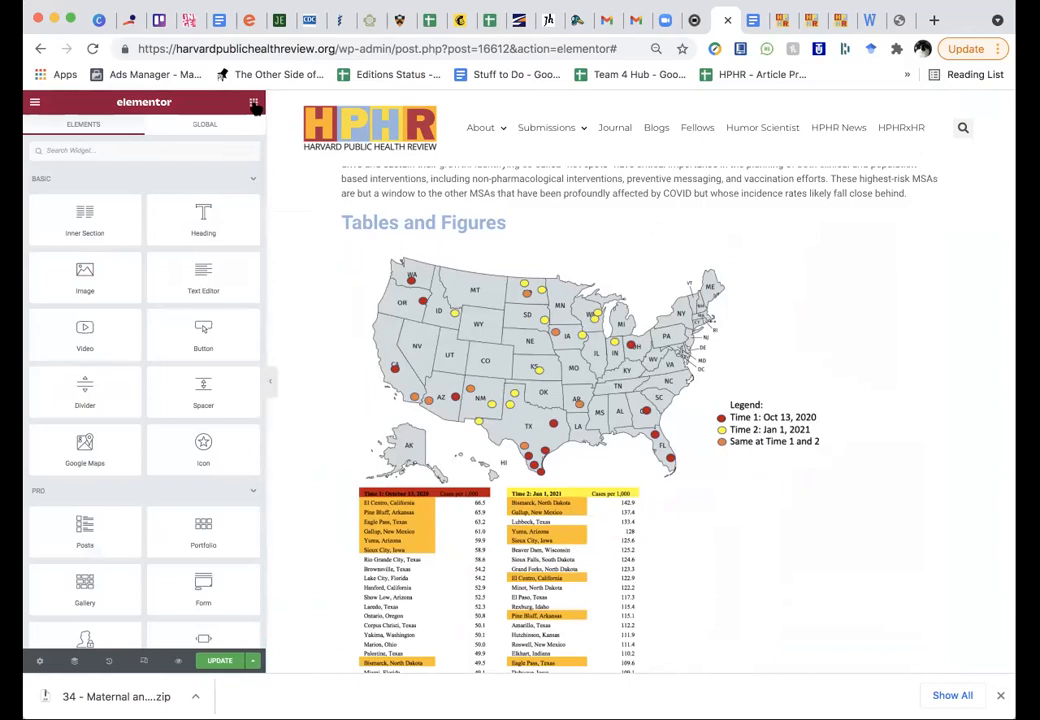
drag(86, 272, 405, 262)
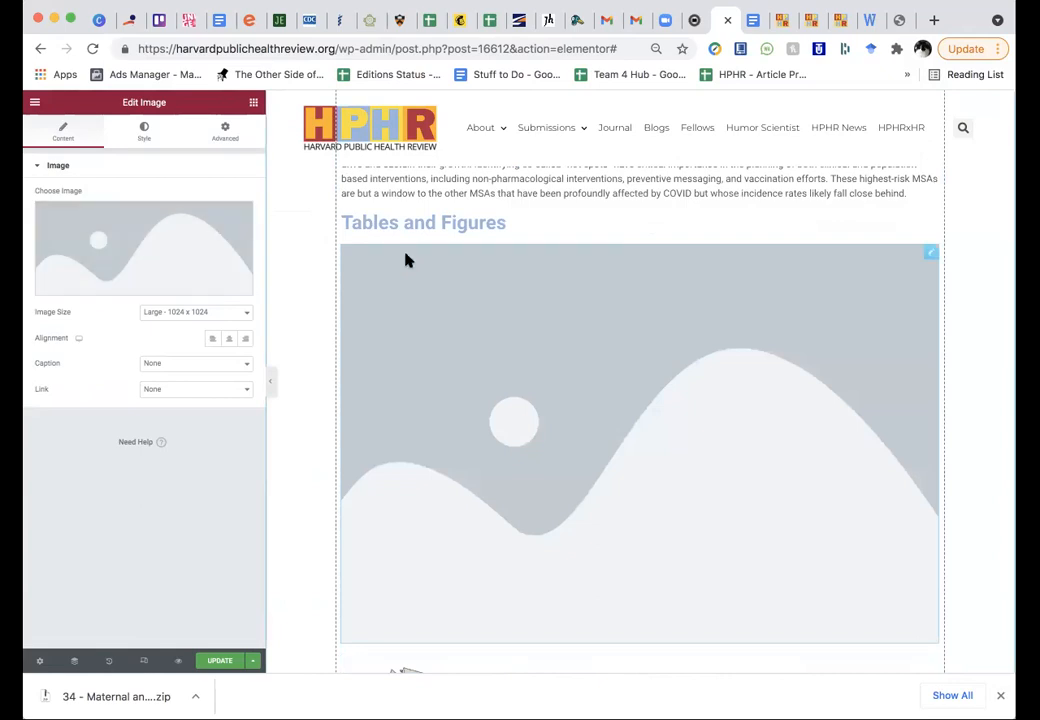
right_click(406, 300)
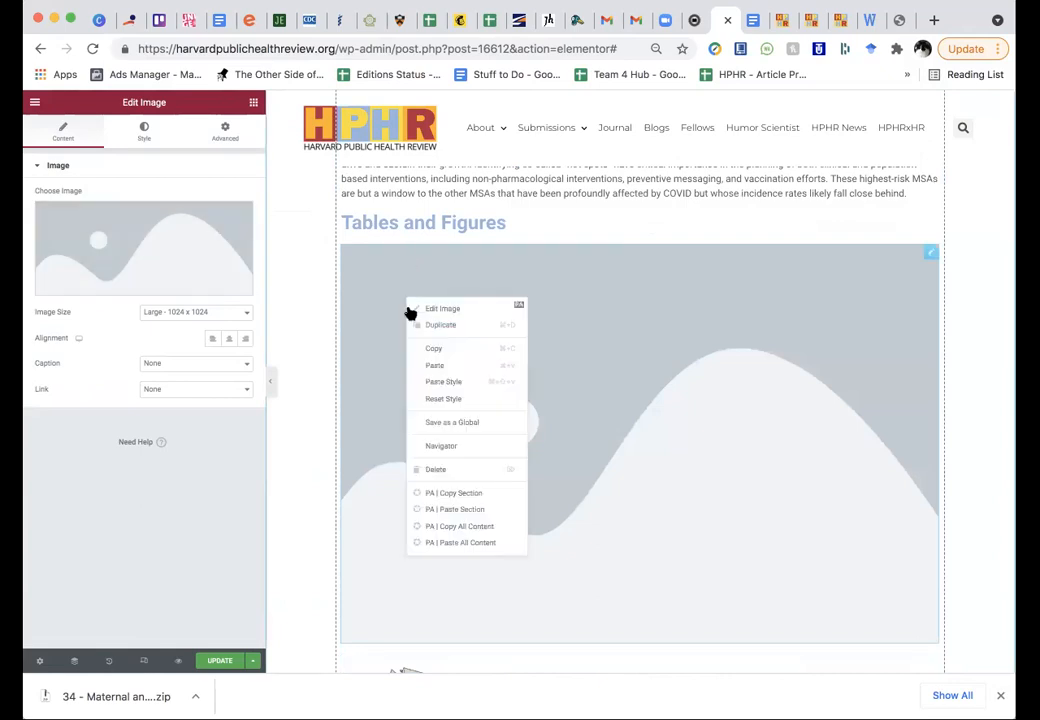
click(437, 472)
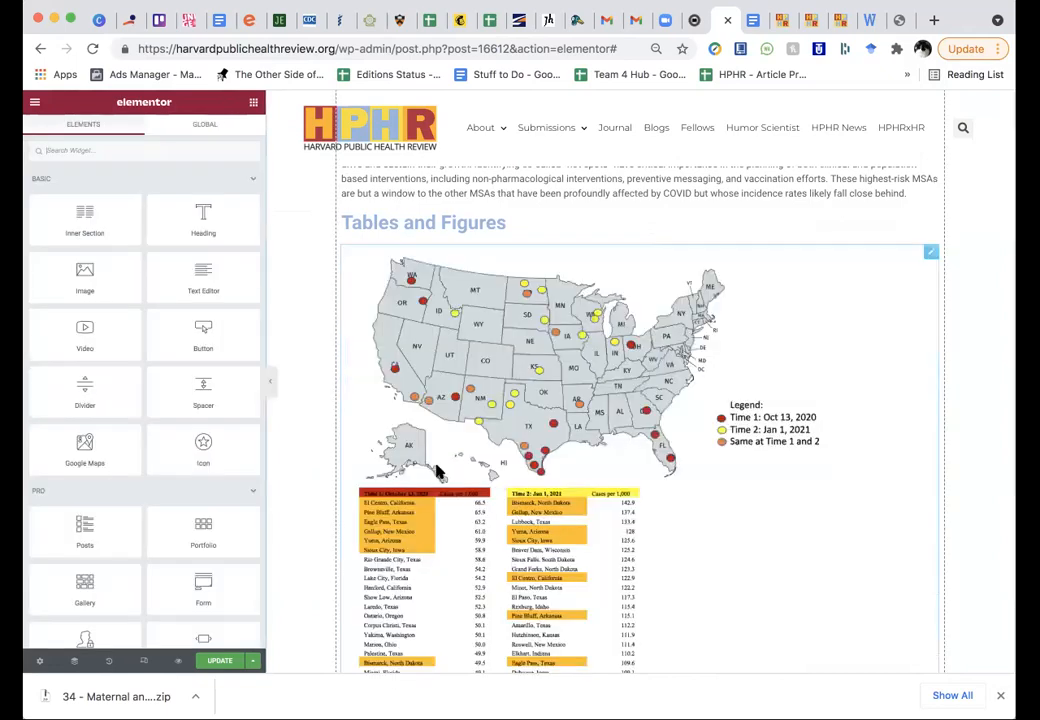
Step: Try the Medium Large - 768 x 0 size on the Figure 1 map image and return it to Large - 1024 x 1024
click(440, 438)
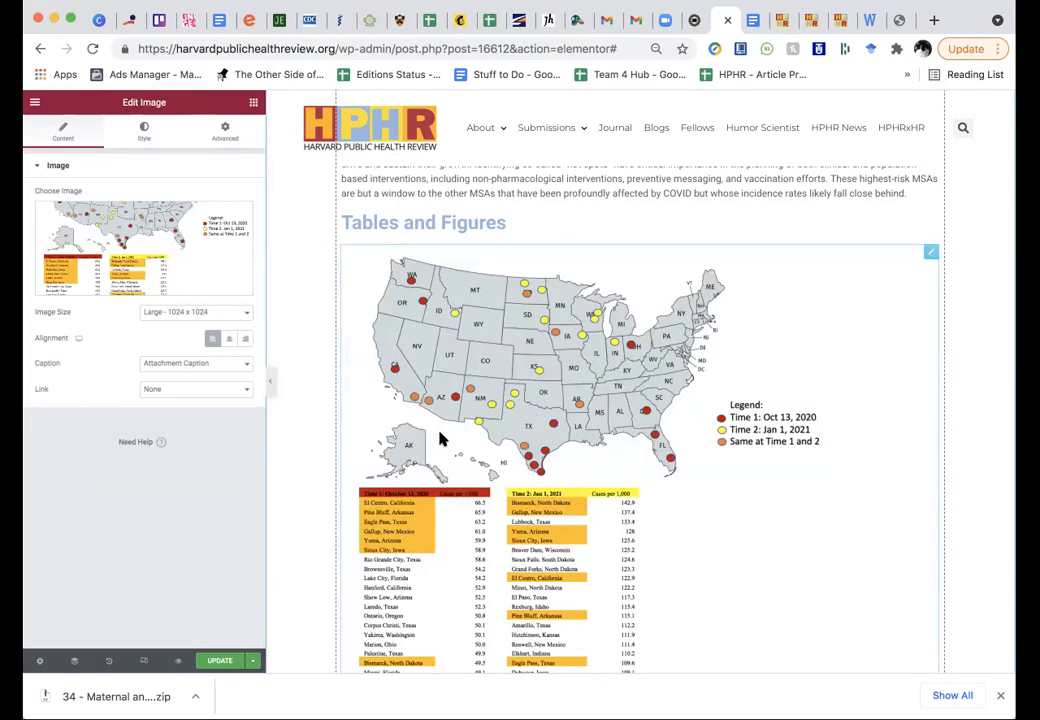
click(152, 318)
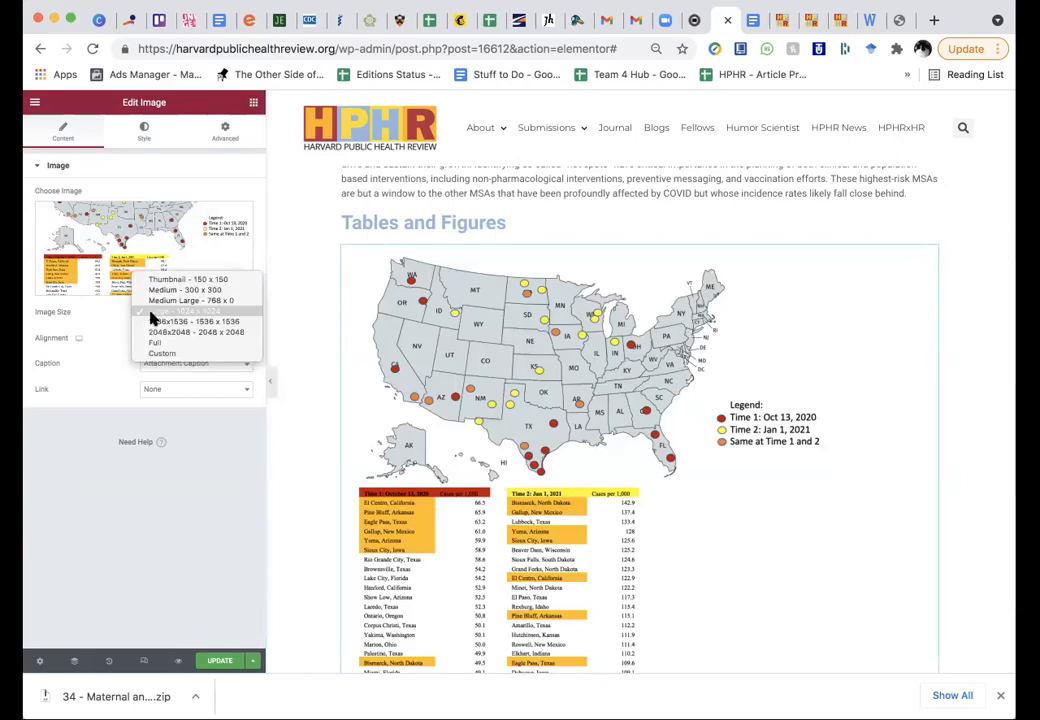
click(153, 304)
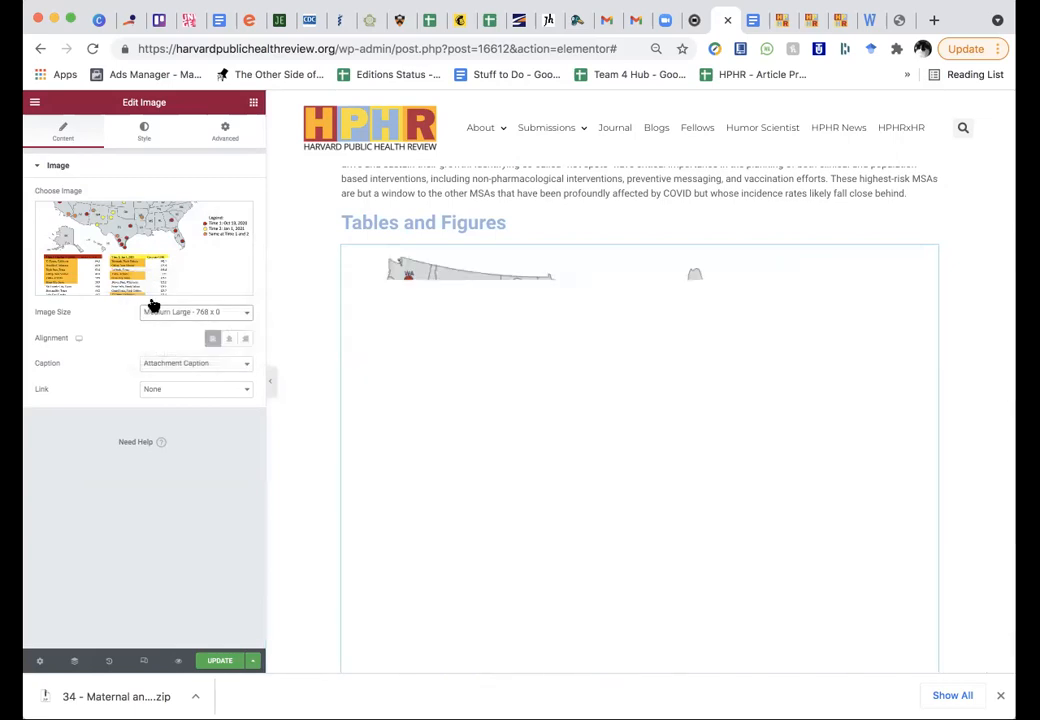
click(166, 315)
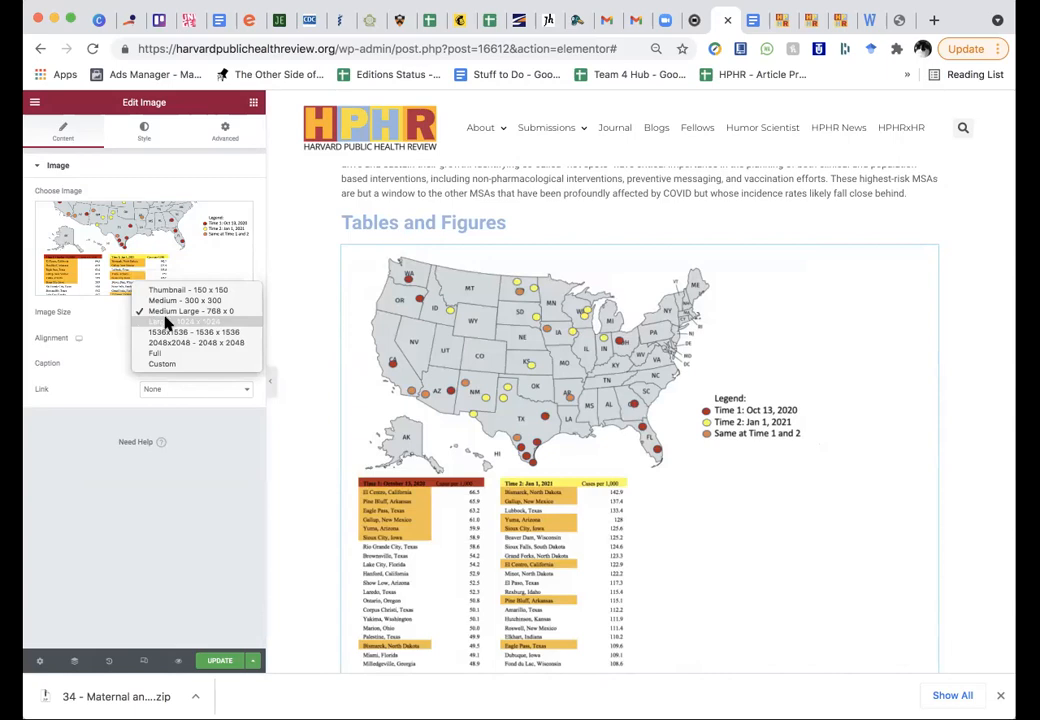
click(167, 322)
Step: Try the None and Custom Caption options on the Figure 1 image, and return it to Attachment Caption
scroll(339, 383, down, 3)
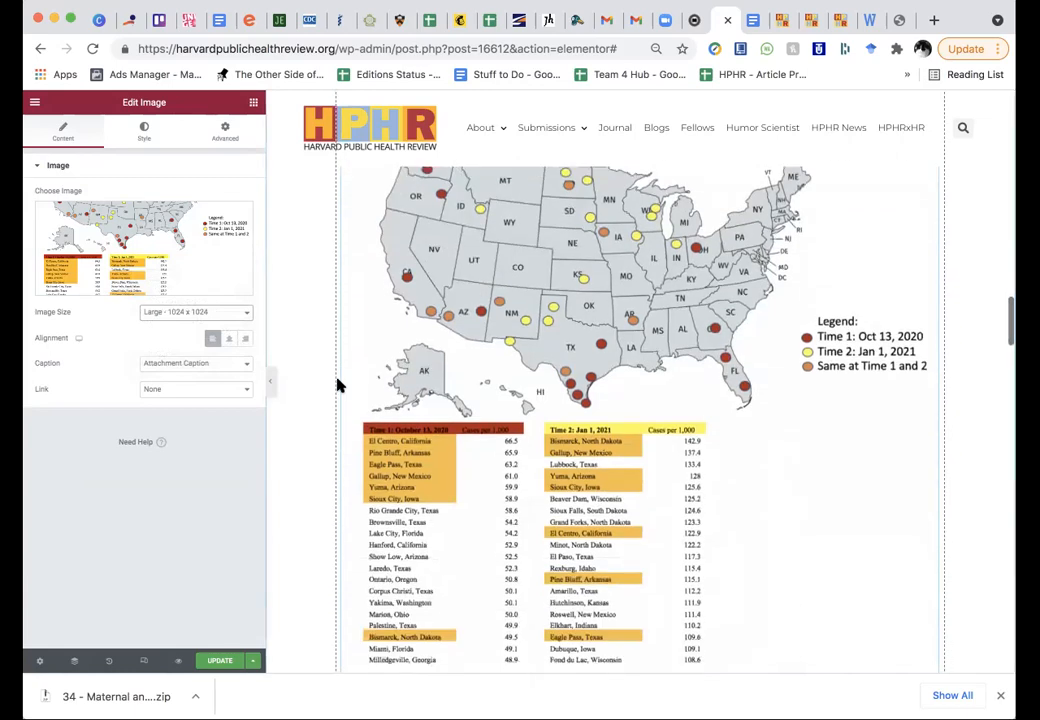
scroll(337, 385, down, 2)
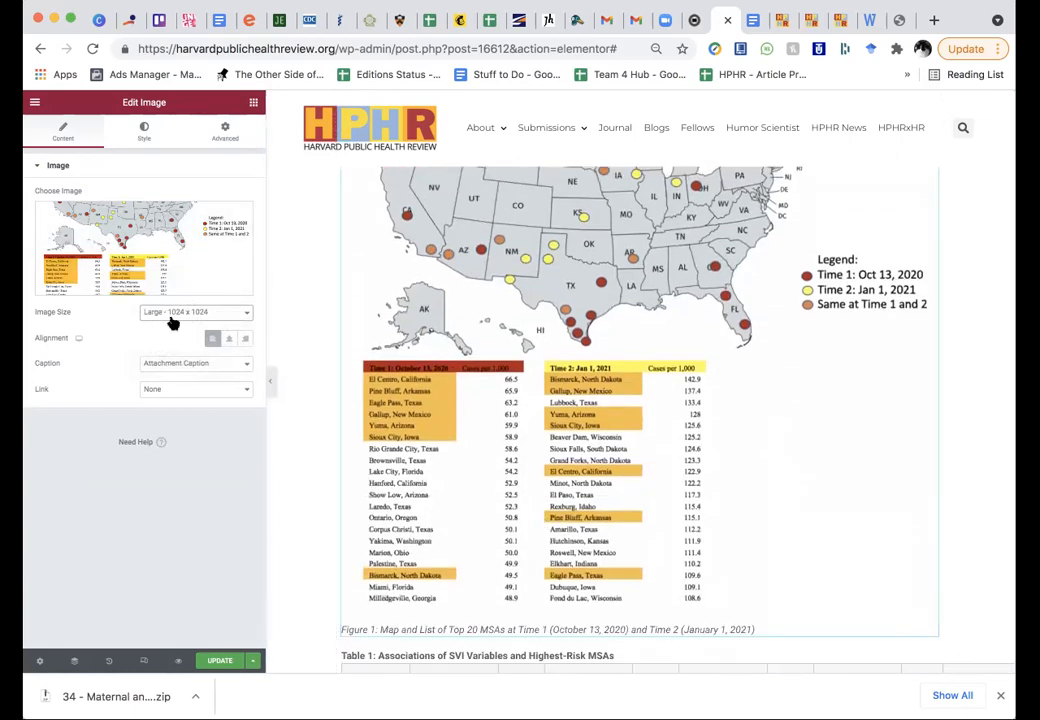
scroll(323, 385, down, 2)
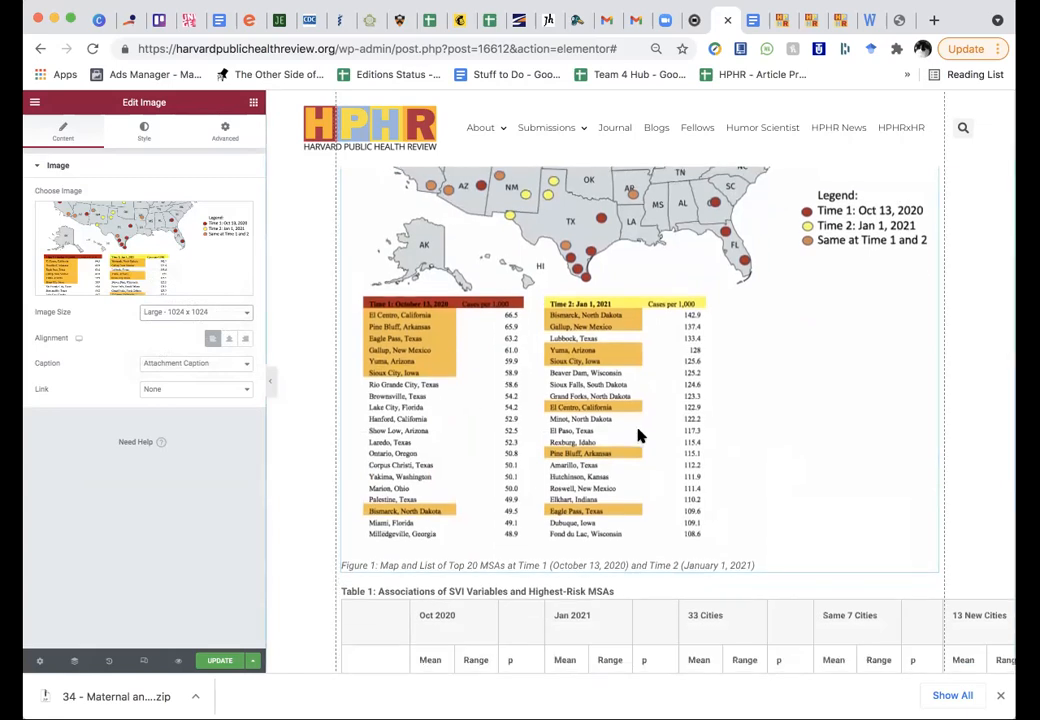
scroll(525, 500, down, 3)
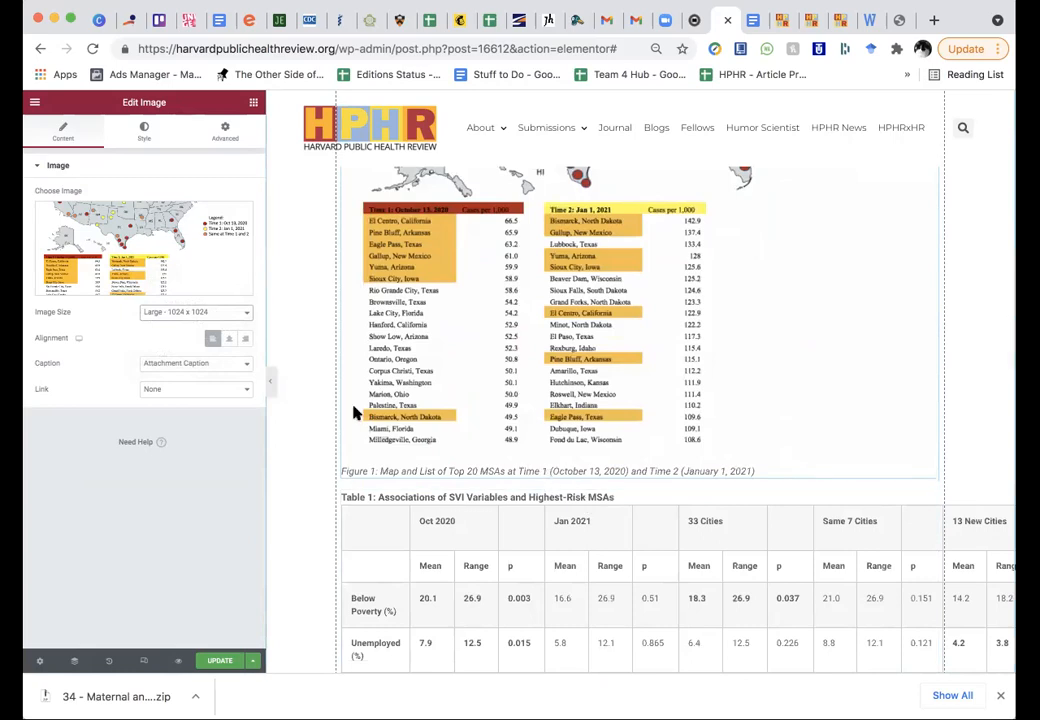
click(181, 373)
click(181, 353)
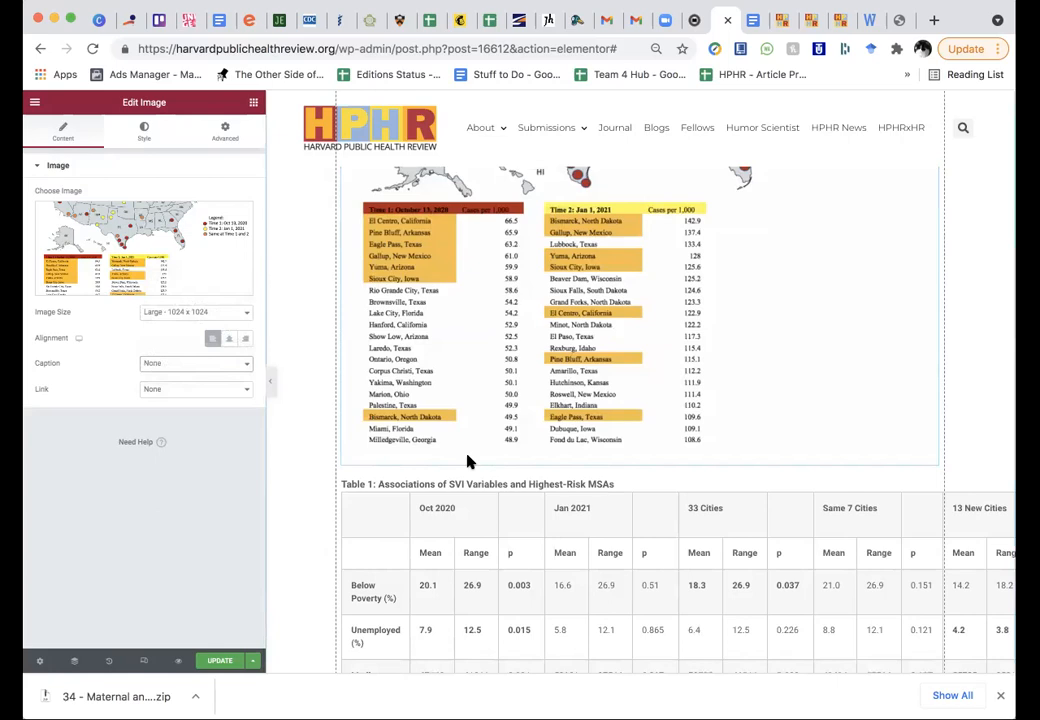
click(154, 363)
click(156, 384)
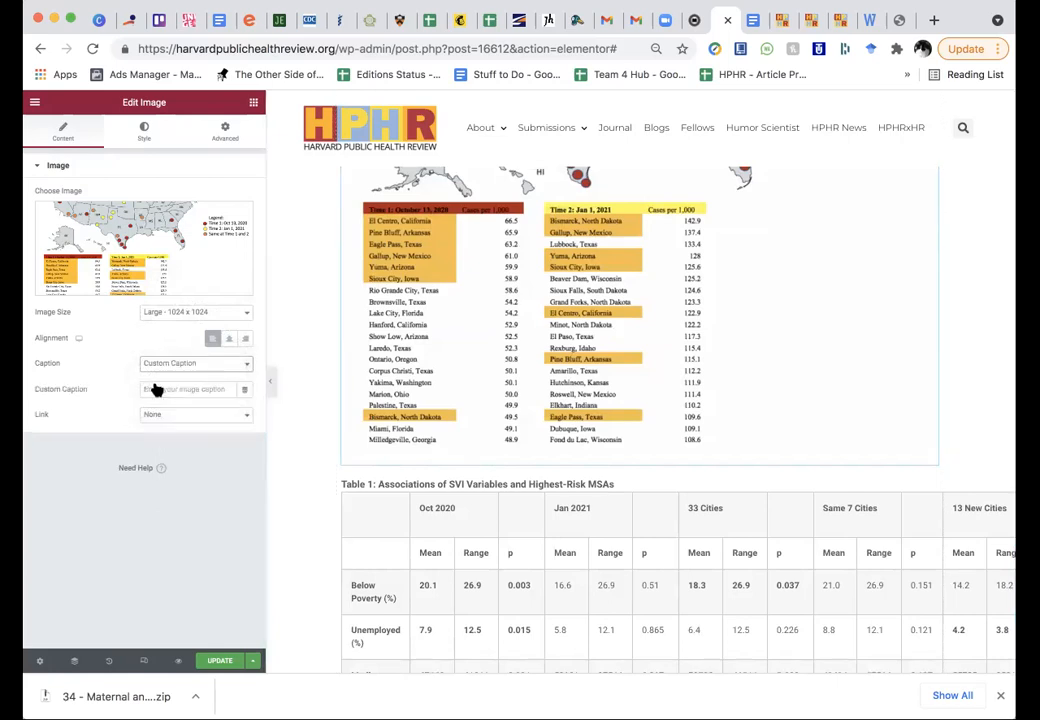
click(175, 365)
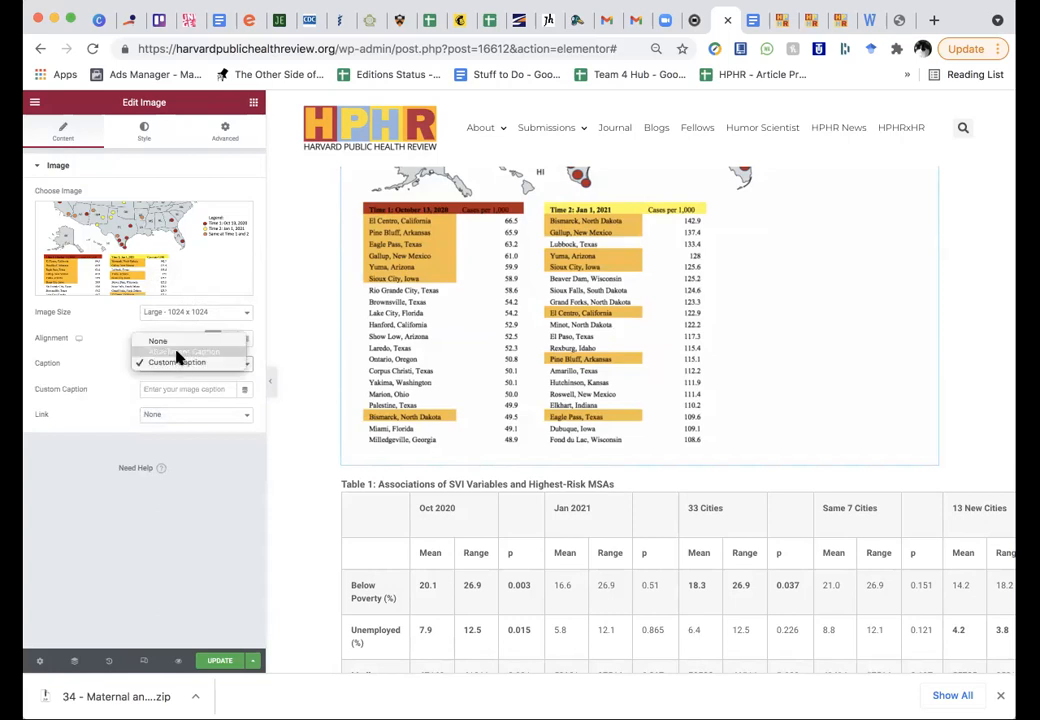
click(179, 354)
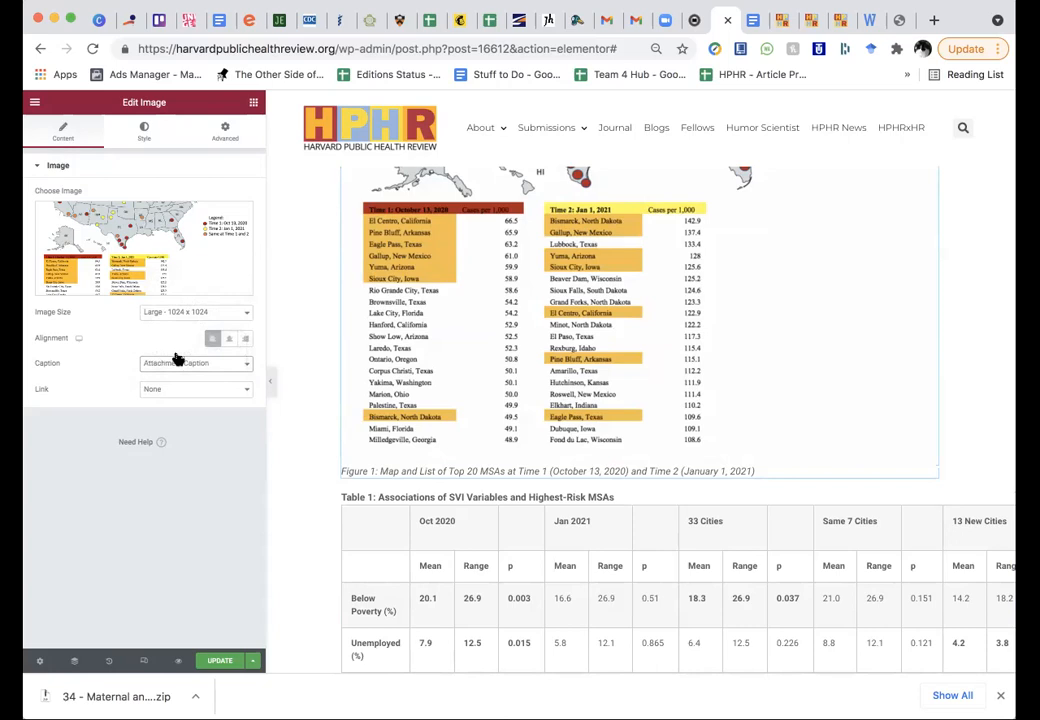
Step: Check the caption in the Figure 1 image's media details and keep its caption source as Attachment Caption
click(137, 250)
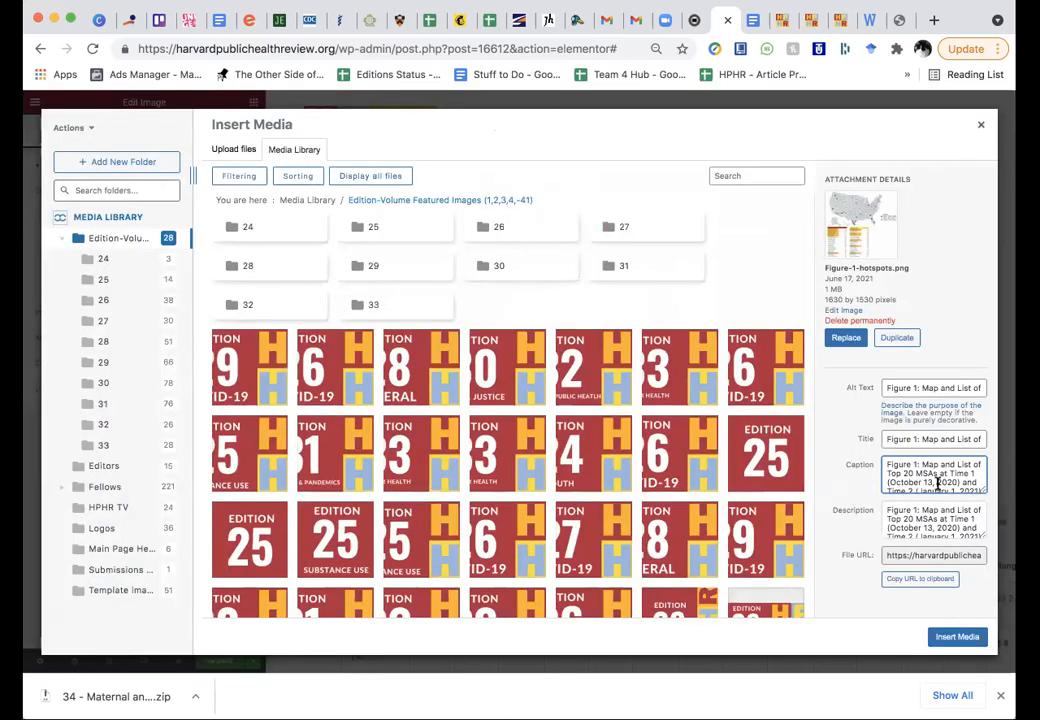
click(981, 125)
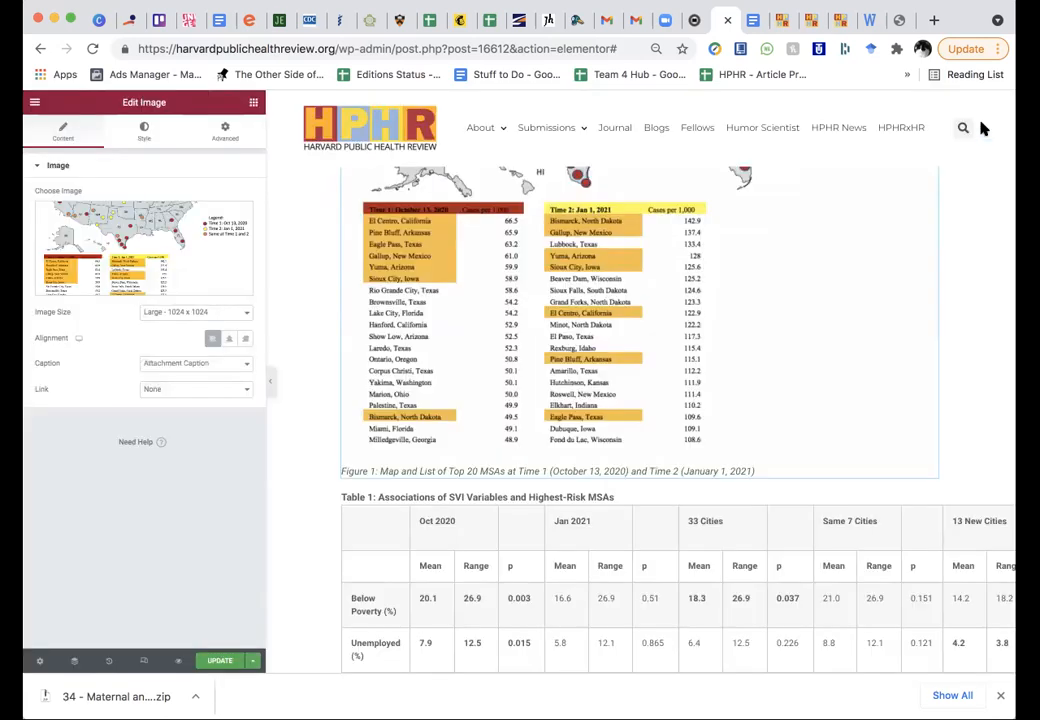
click(199, 366)
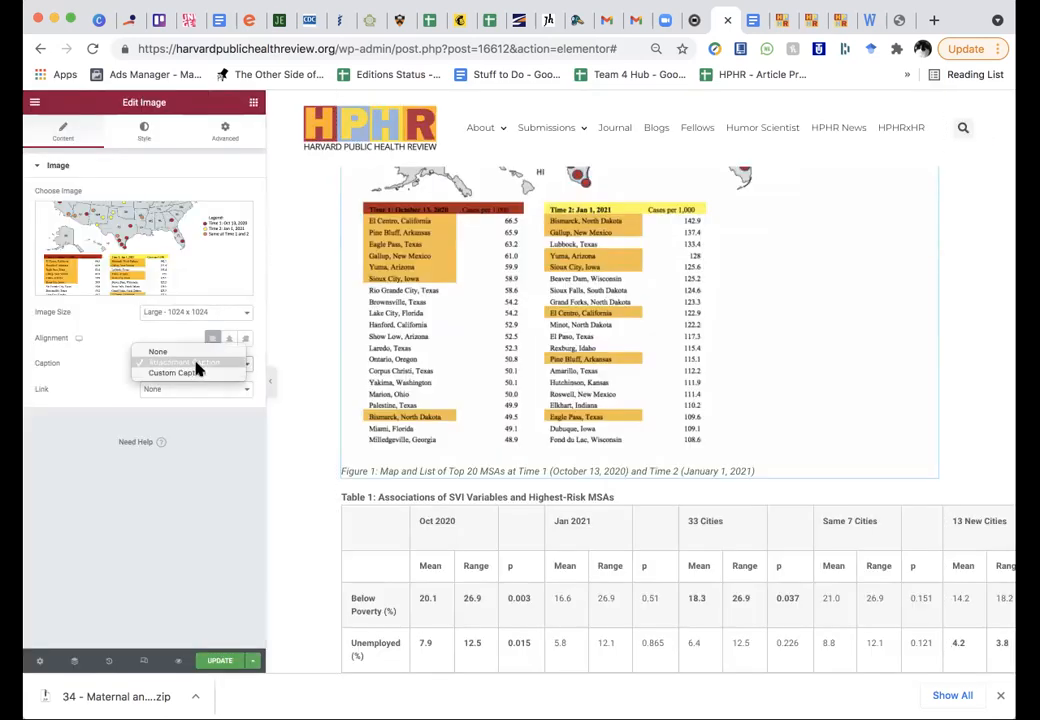
click(197, 364)
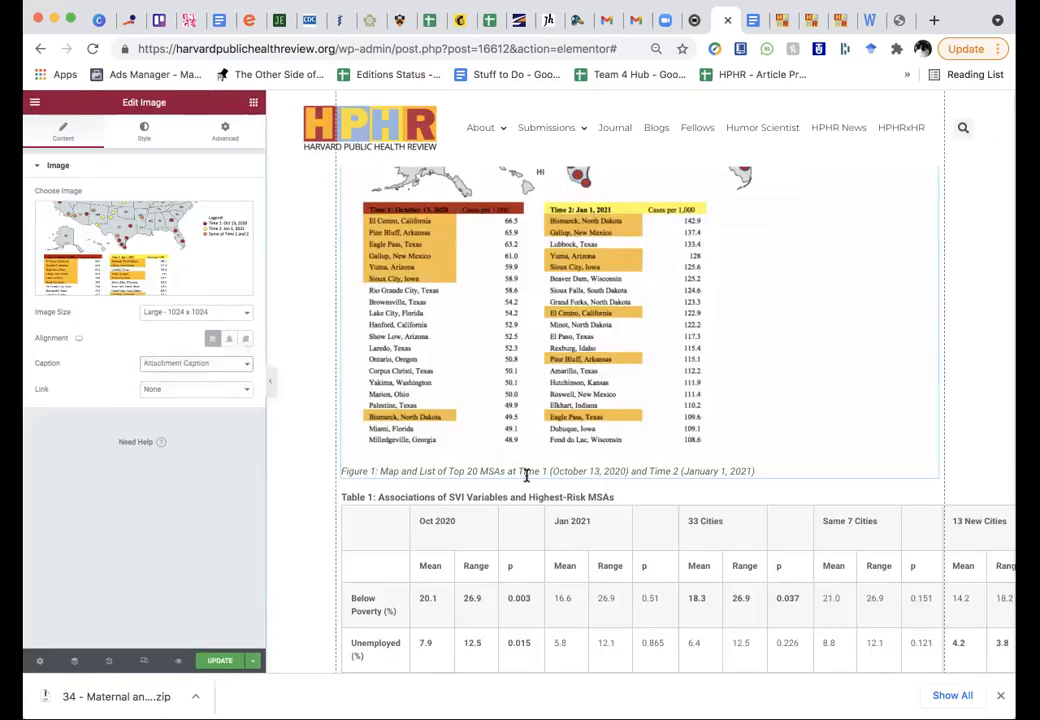
Step: Cut all content from the Table 1 text block below Figure 1 and delete the emptied widget
scroll(666, 476, down, 3)
click(666, 481)
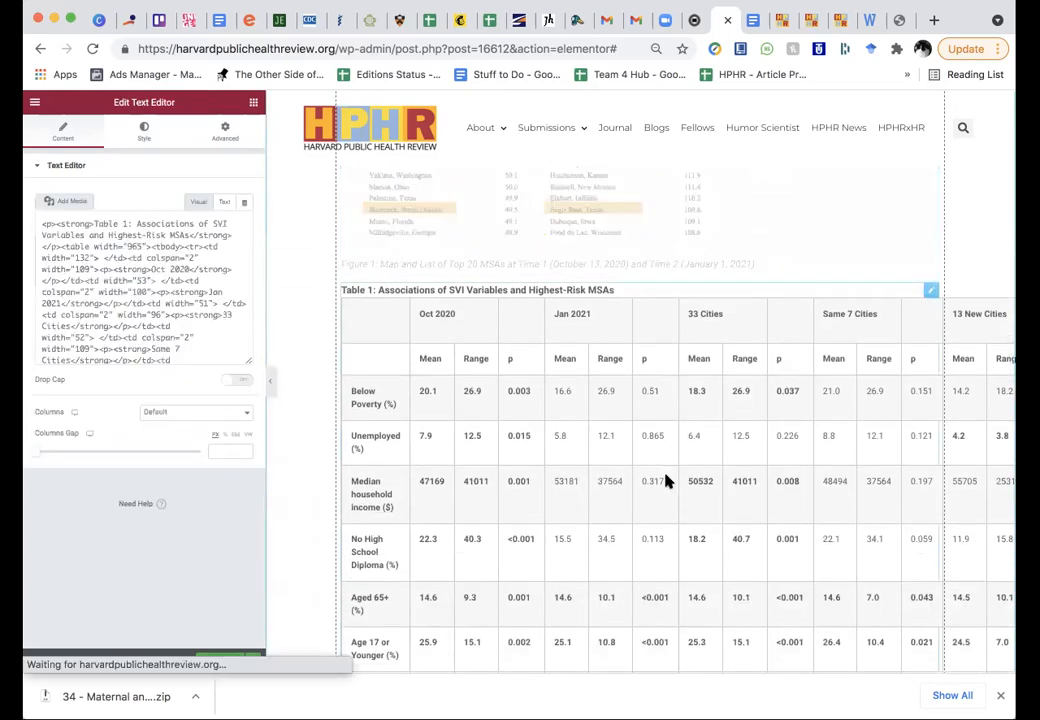
scroll(365, 449, down, 2)
scroll(364, 449, up, 2)
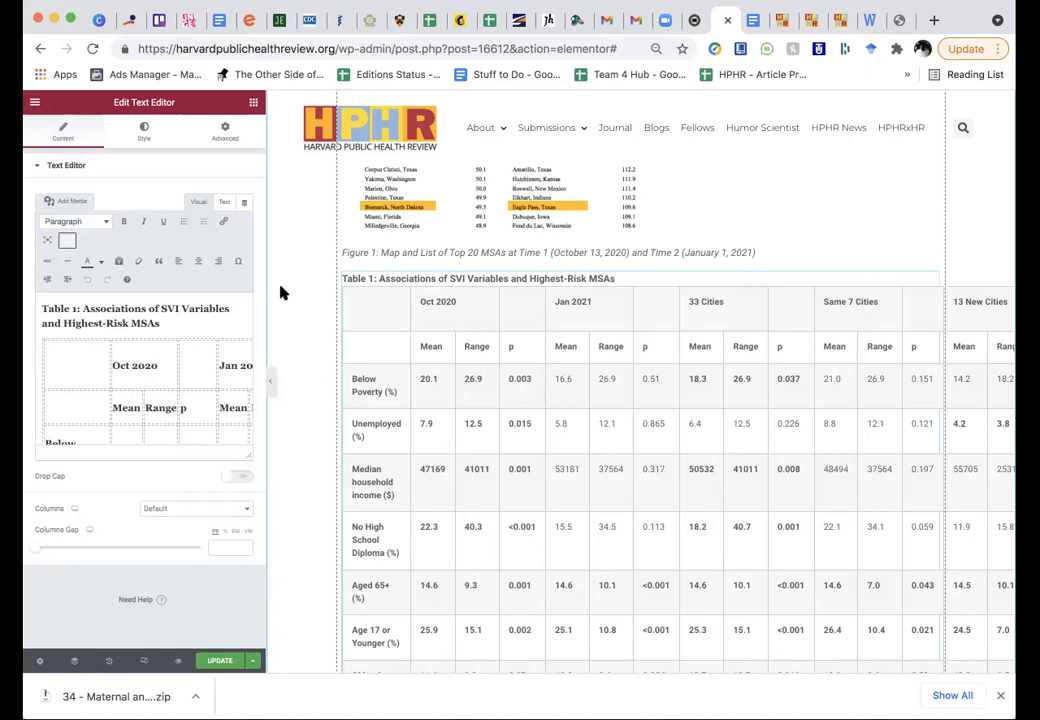
scroll(131, 321, down, 5)
scroll(131, 321, down, 5)
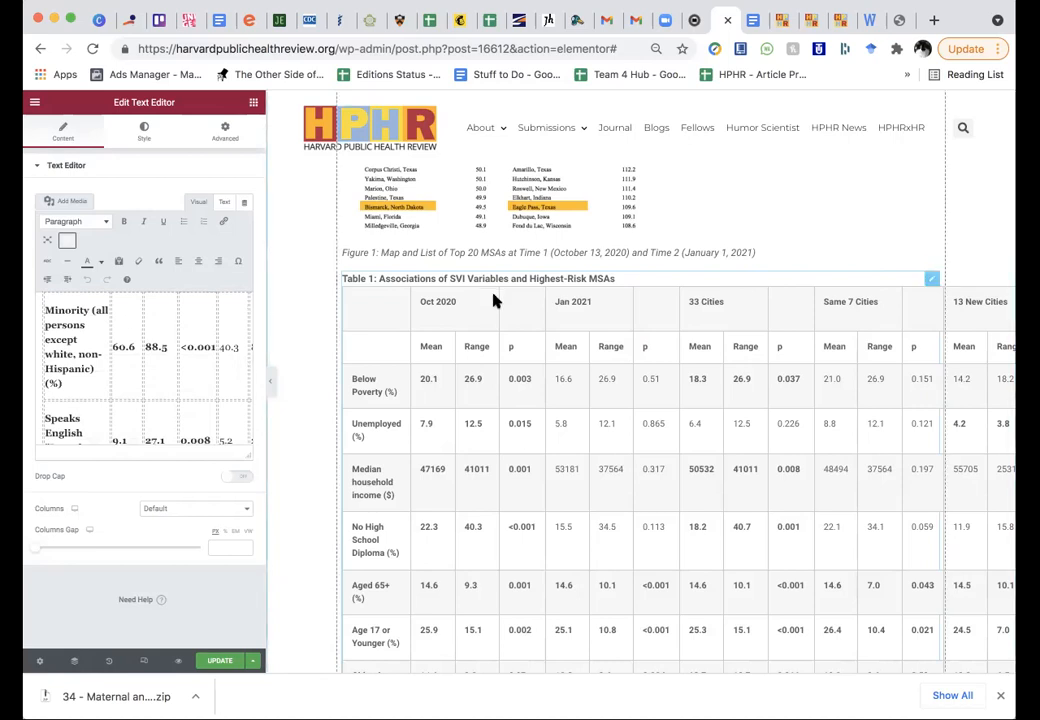
click(162, 328)
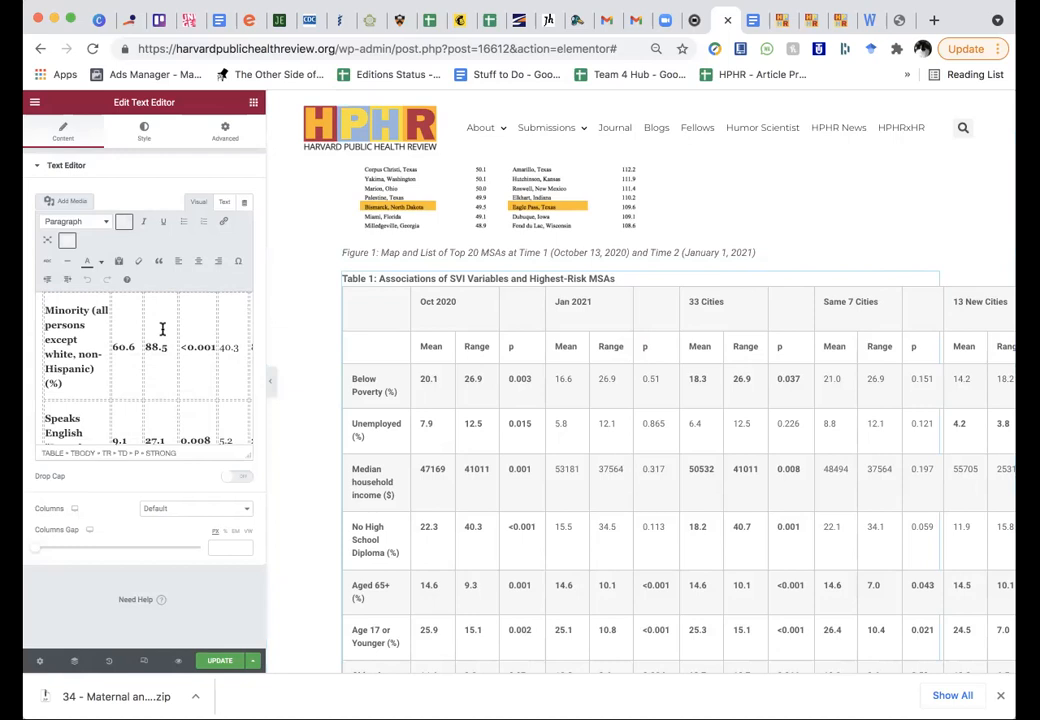
key(super+a)
key(BackSpace)
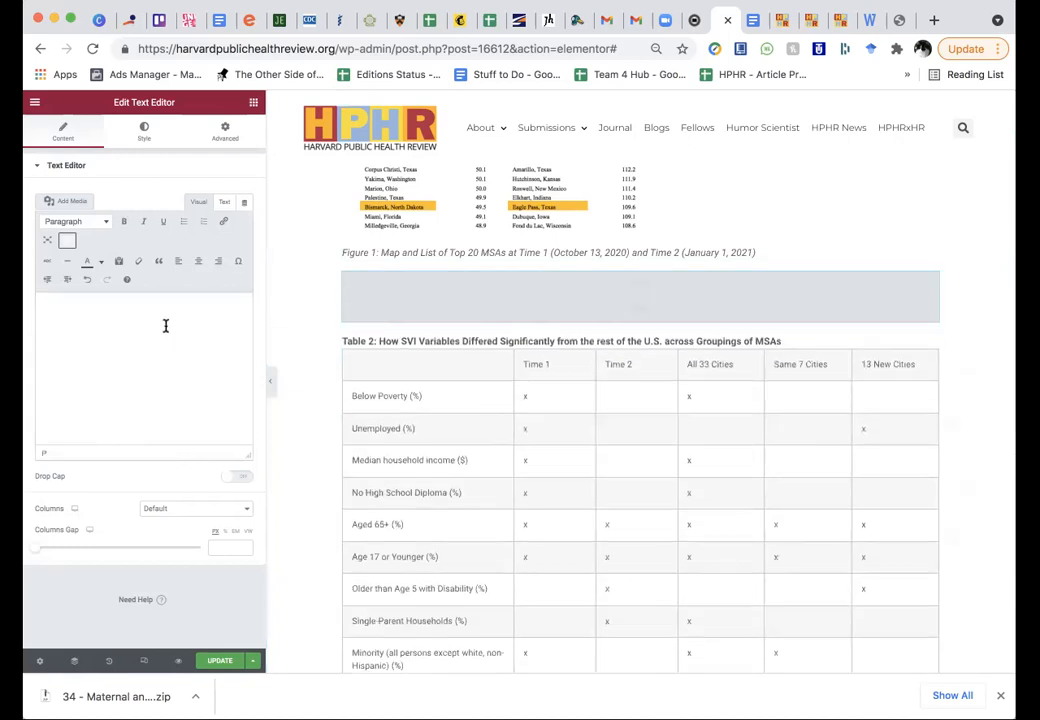
right_click(359, 305)
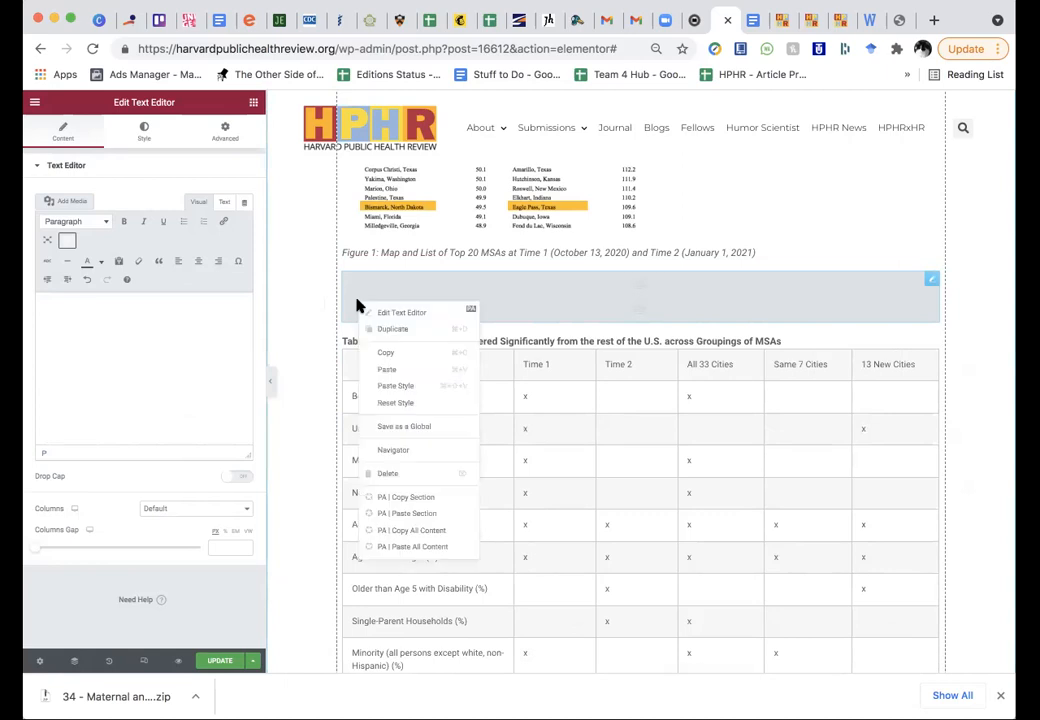
click(418, 473)
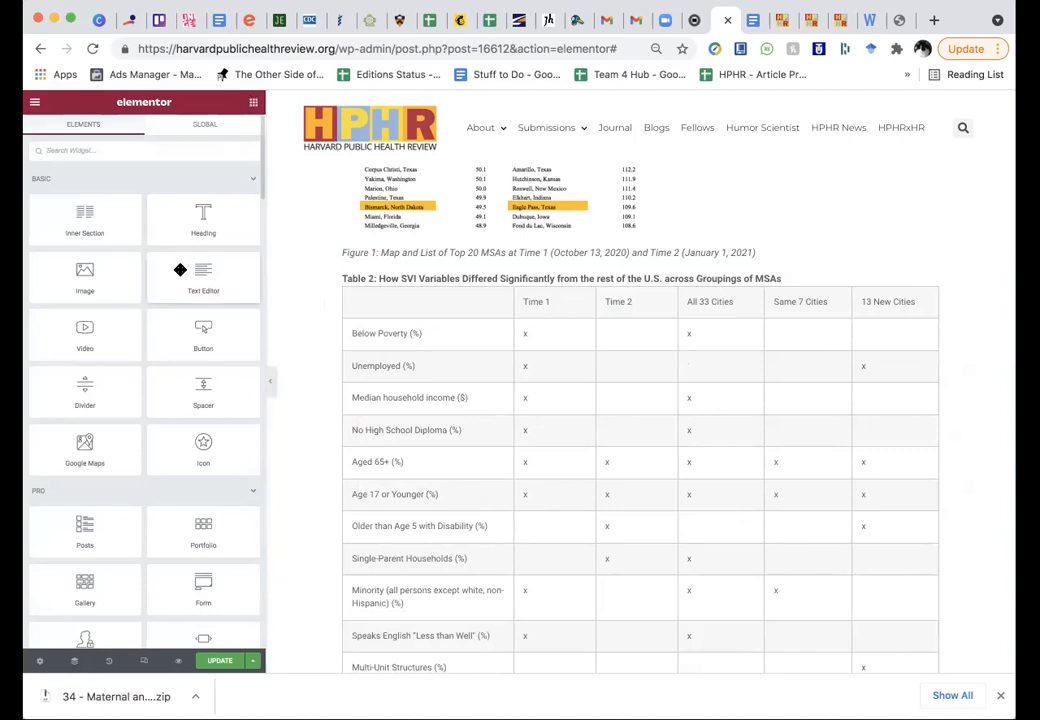
Step: Add a Text Editor widget between the Figure 1 caption and Table 2, and replace its placeholder text with the copied Table 1 content
drag(201, 272, 393, 281)
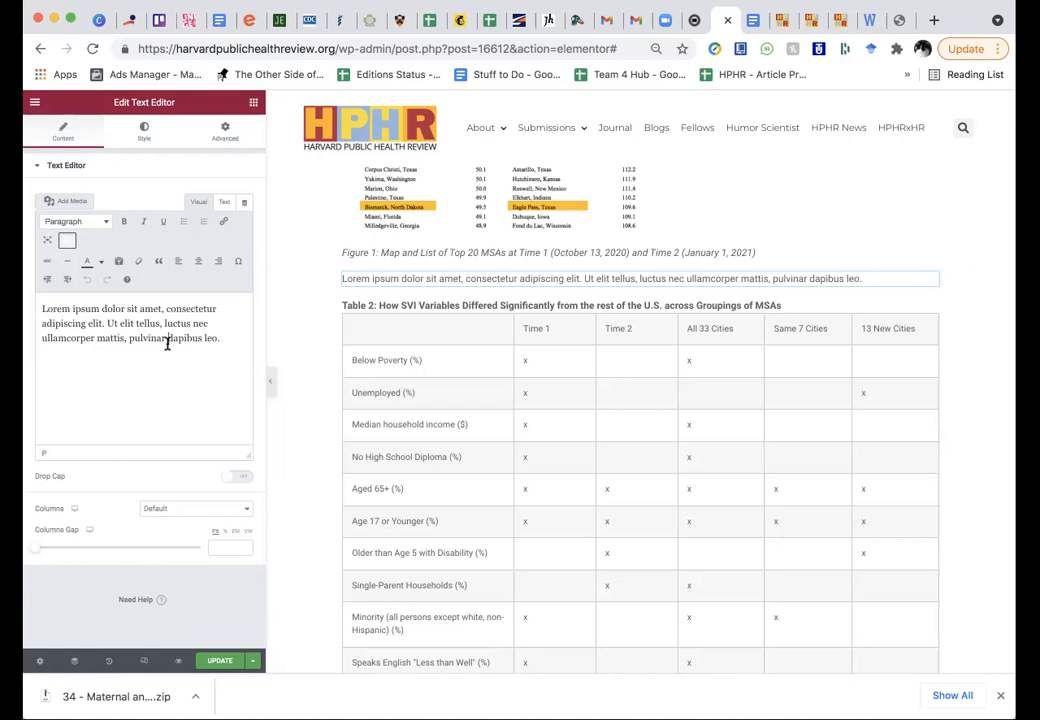
triple_click(167, 342)
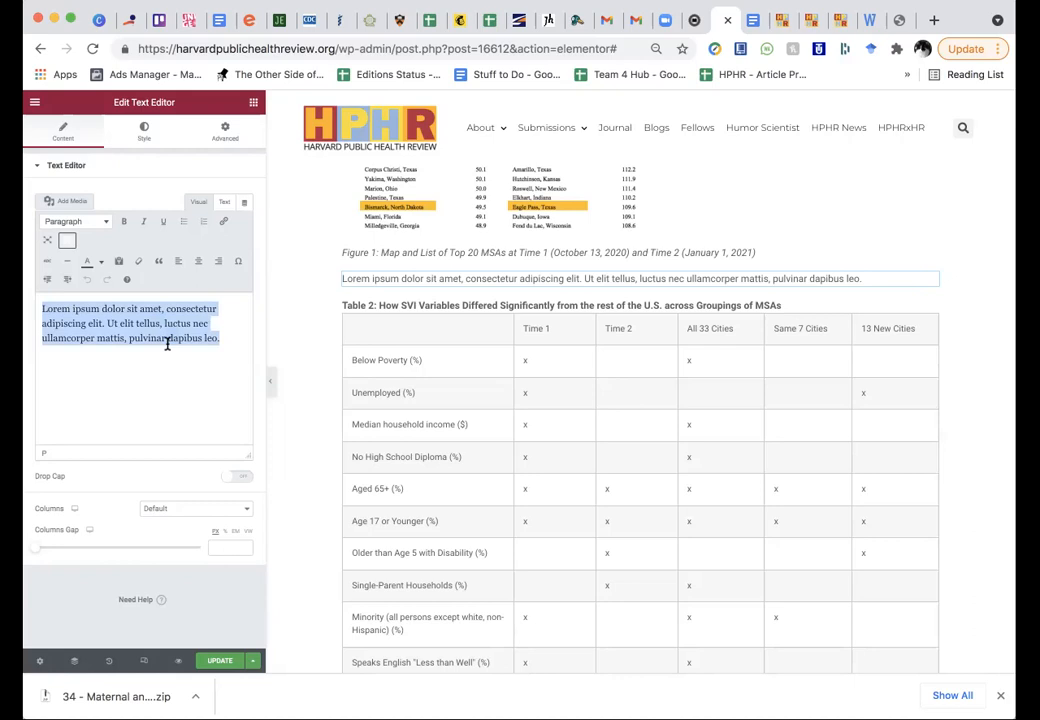
key(BackSpace)
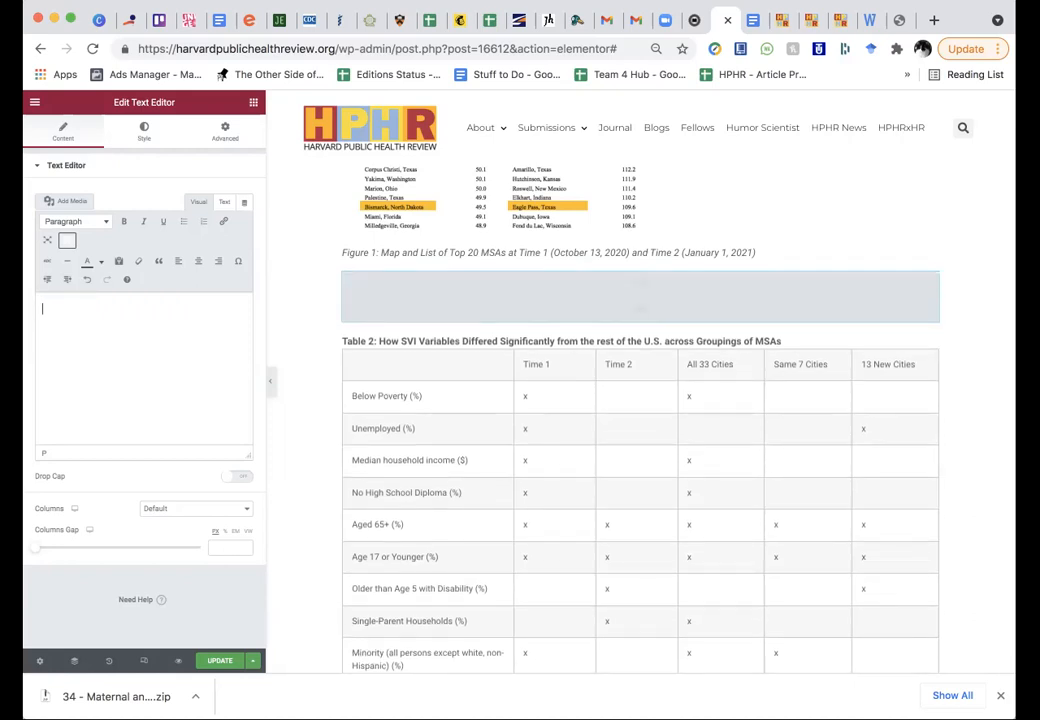
key(super+v)
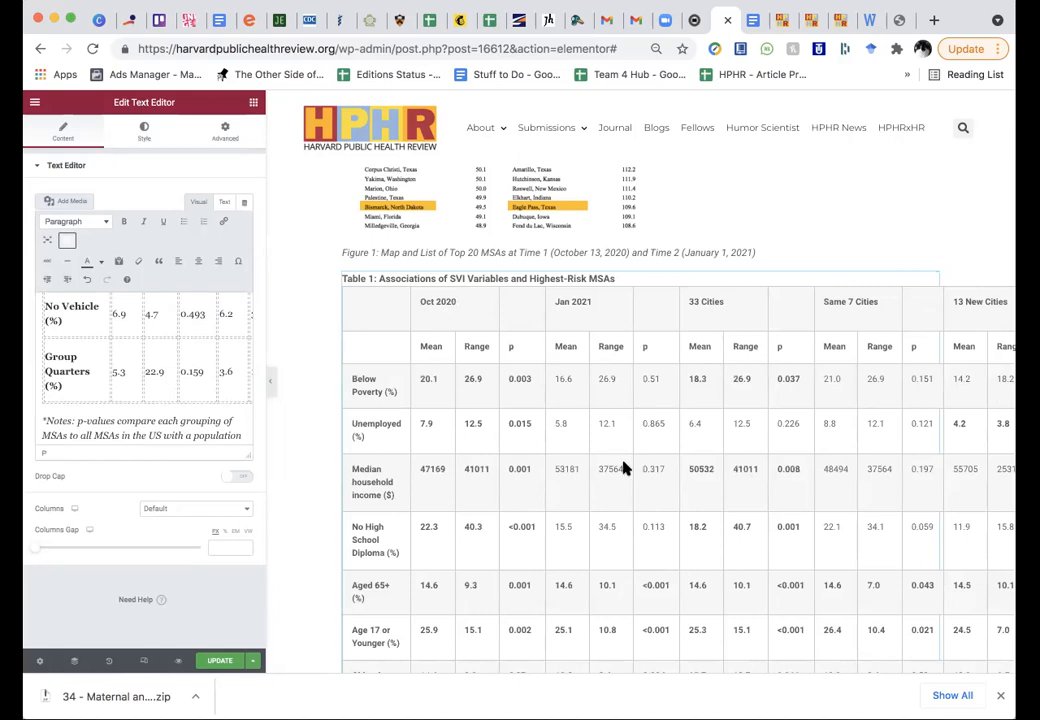
scroll(743, 494, right, 3)
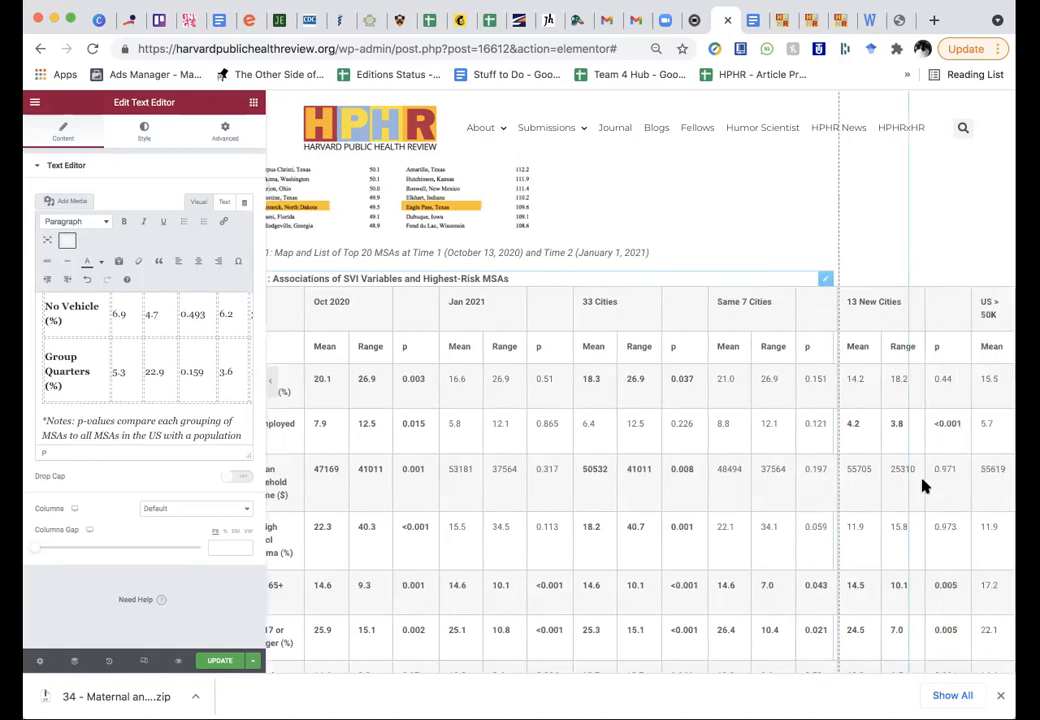
scroll(925, 485, left, 3)
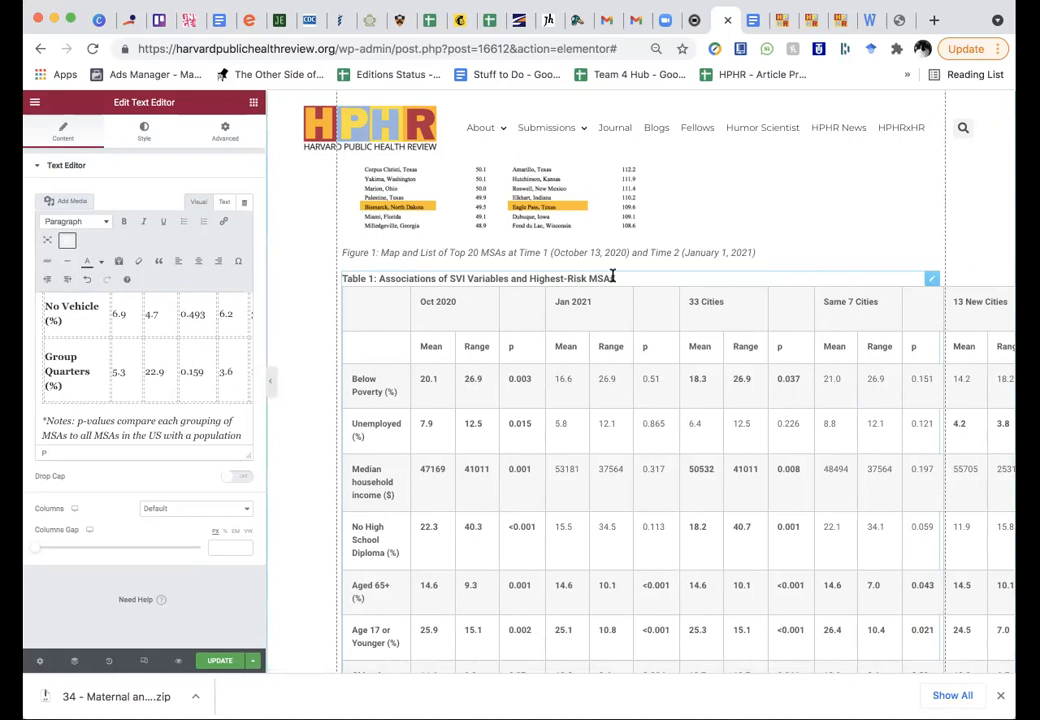
scroll(130, 348, up, 3)
scroll(130, 348, up, 5)
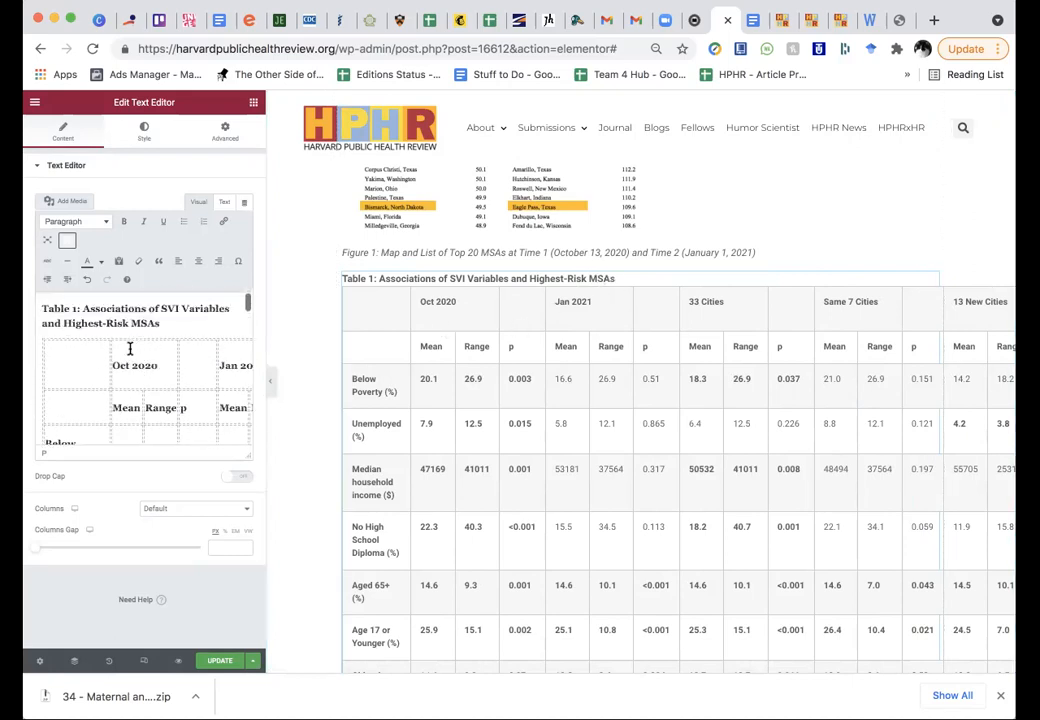
Step: Remove the bold formatting from the Table 1 title and reapply it
click(162, 323)
drag(162, 323, 40, 300)
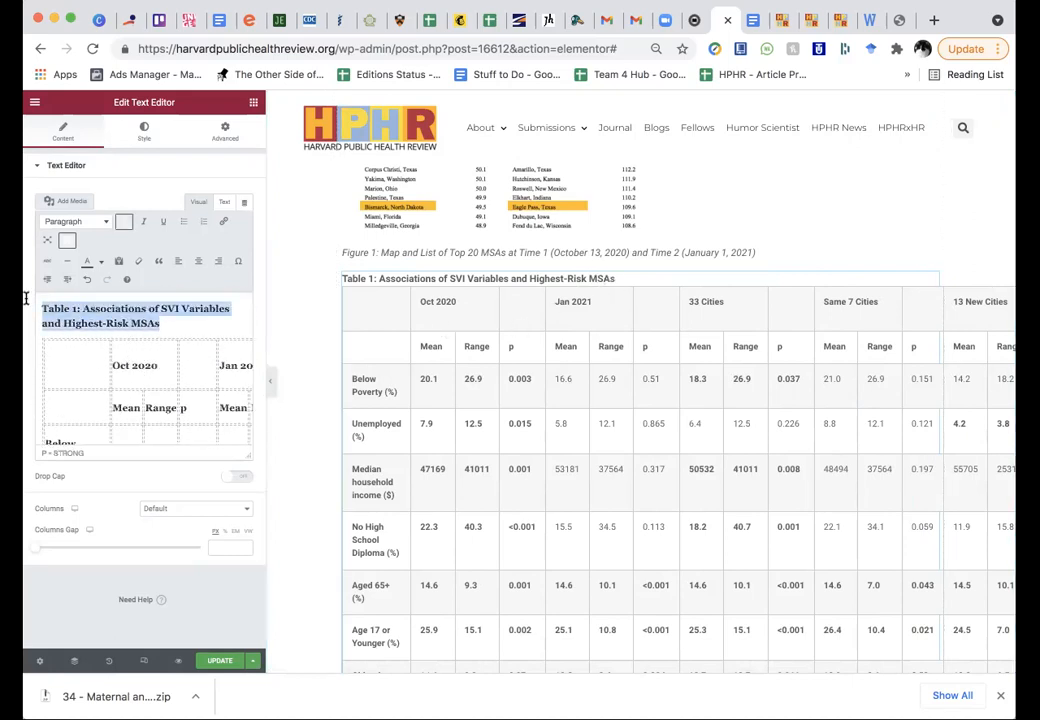
key(super+b)
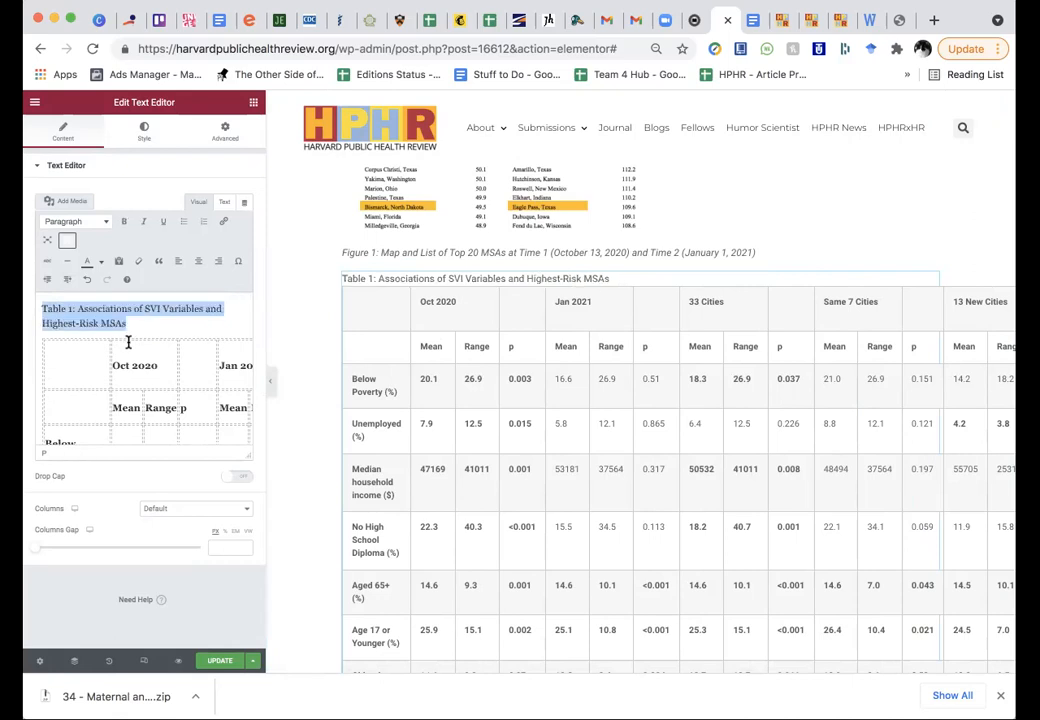
key(super+b)
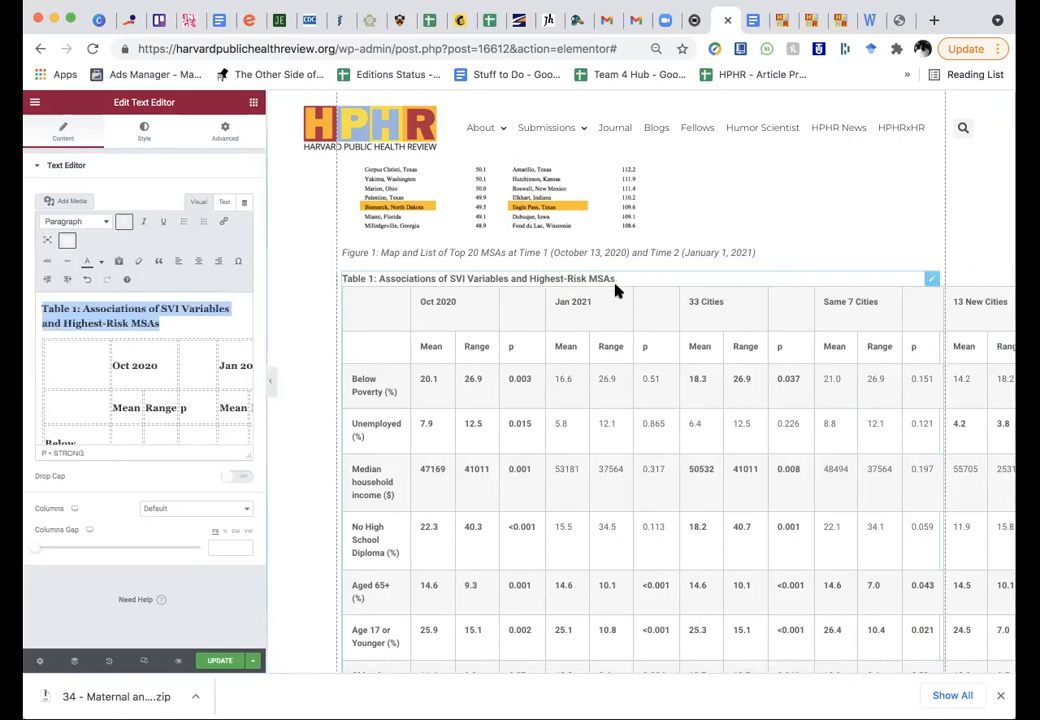
Step: Review the italic notes beneath Table 1 and Table 2, and update the page
scroll(462, 458, down, 10)
scroll(462, 458, down, 5)
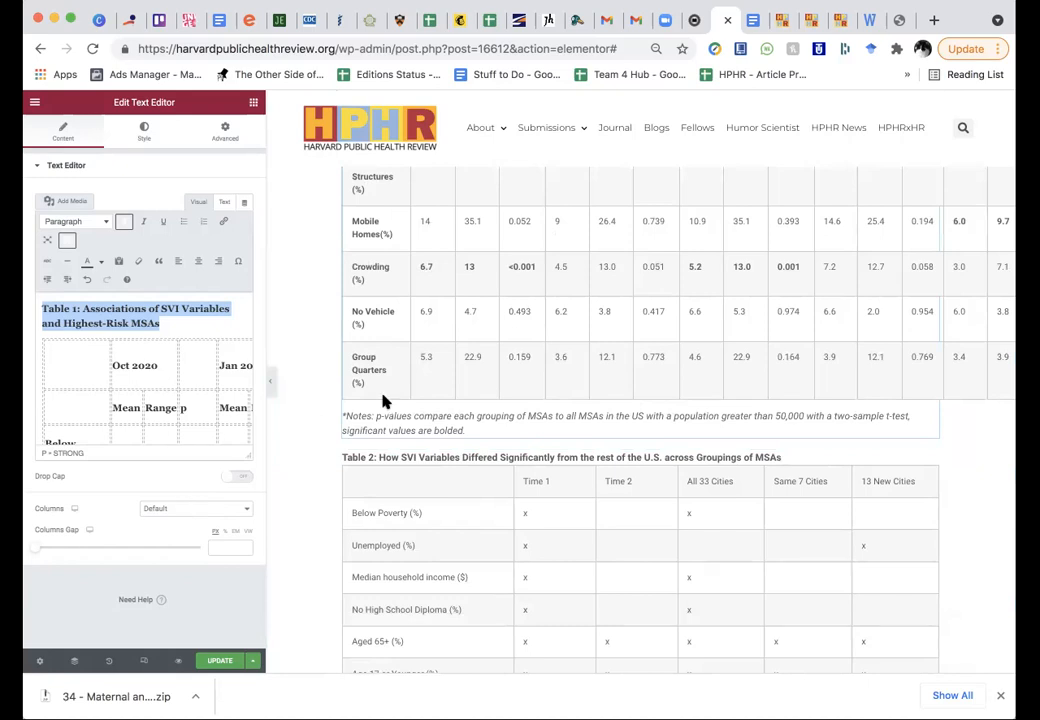
scroll(395, 398, down, 1)
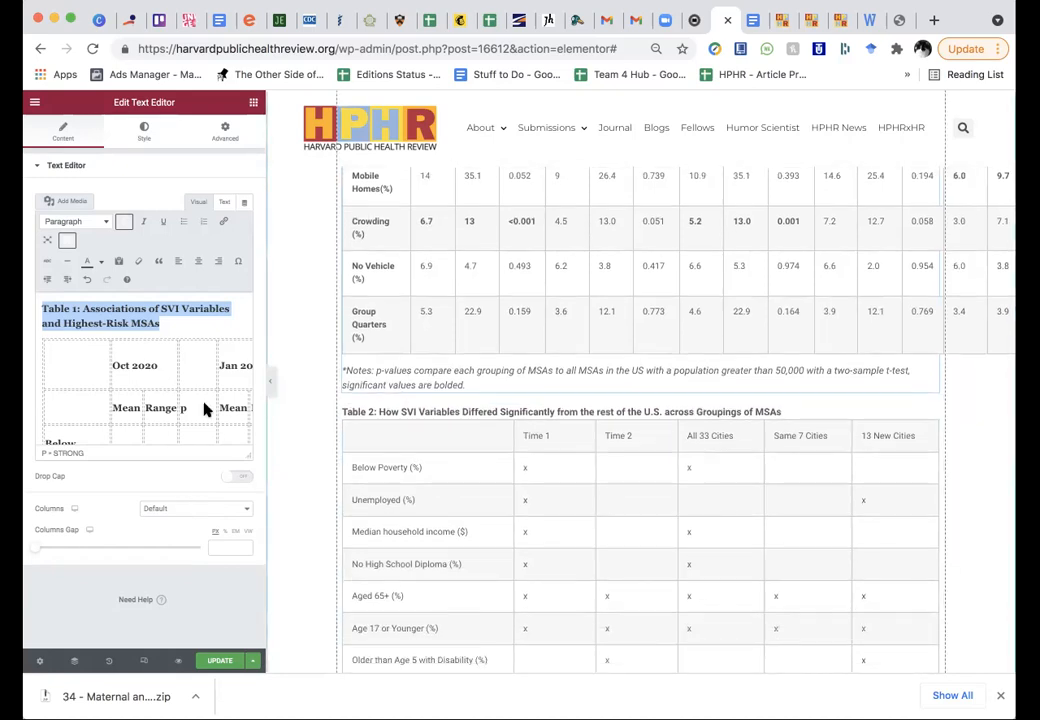
scroll(158, 409, down, 15)
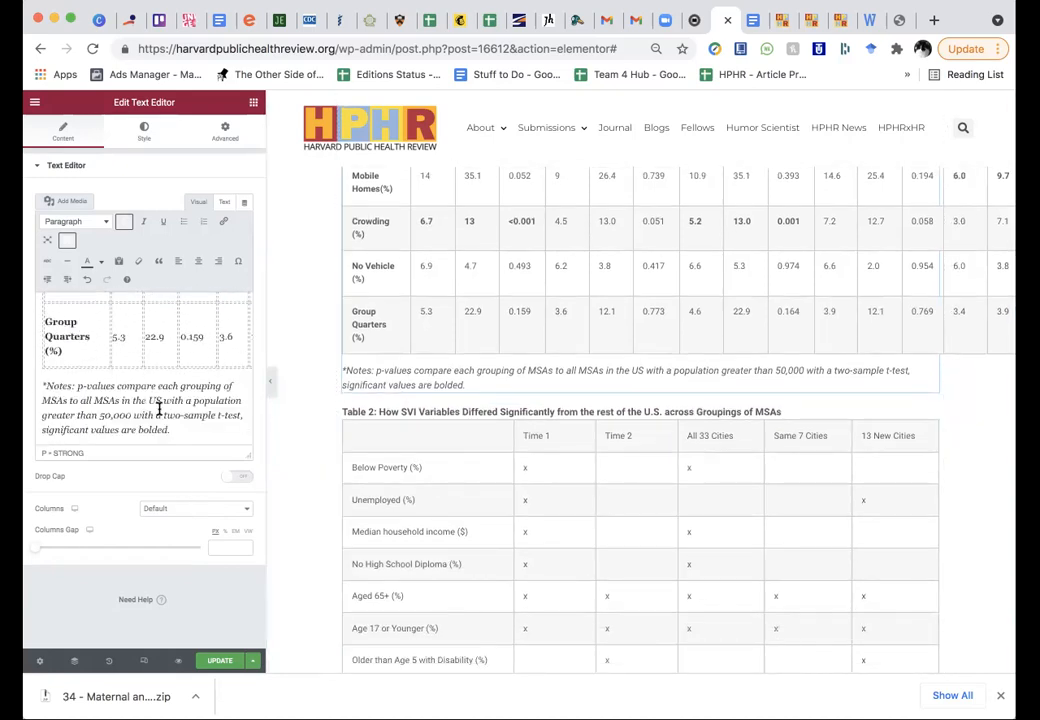
click(176, 431)
drag(176, 431, 30, 385)
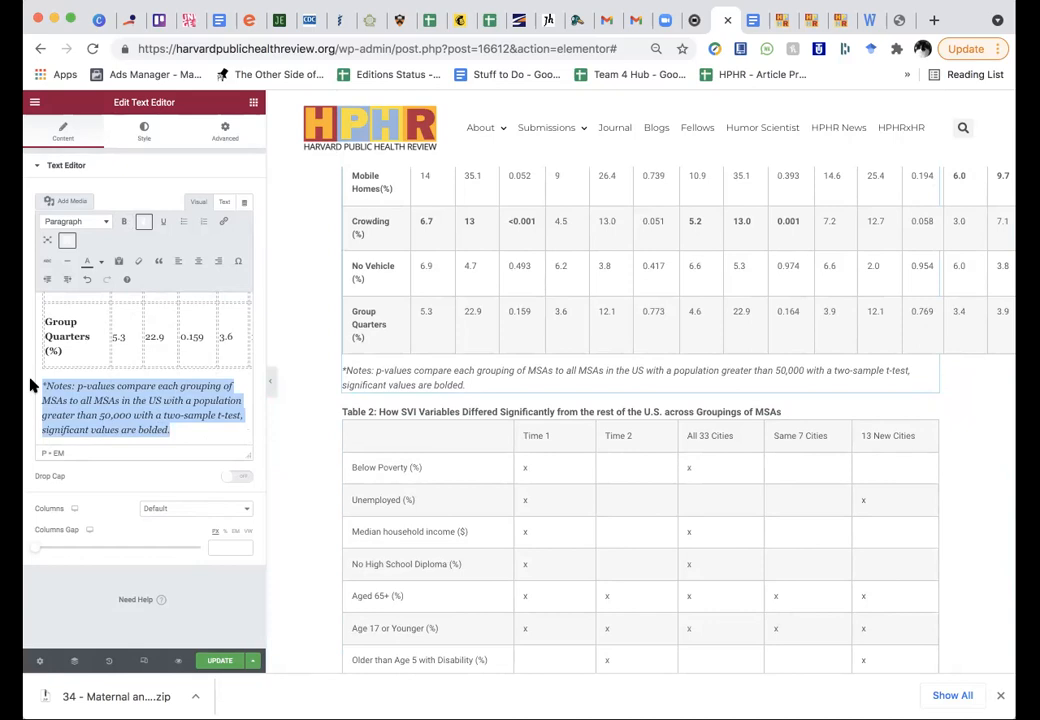
scroll(467, 490, down, 5)
scroll(467, 487, down, 3)
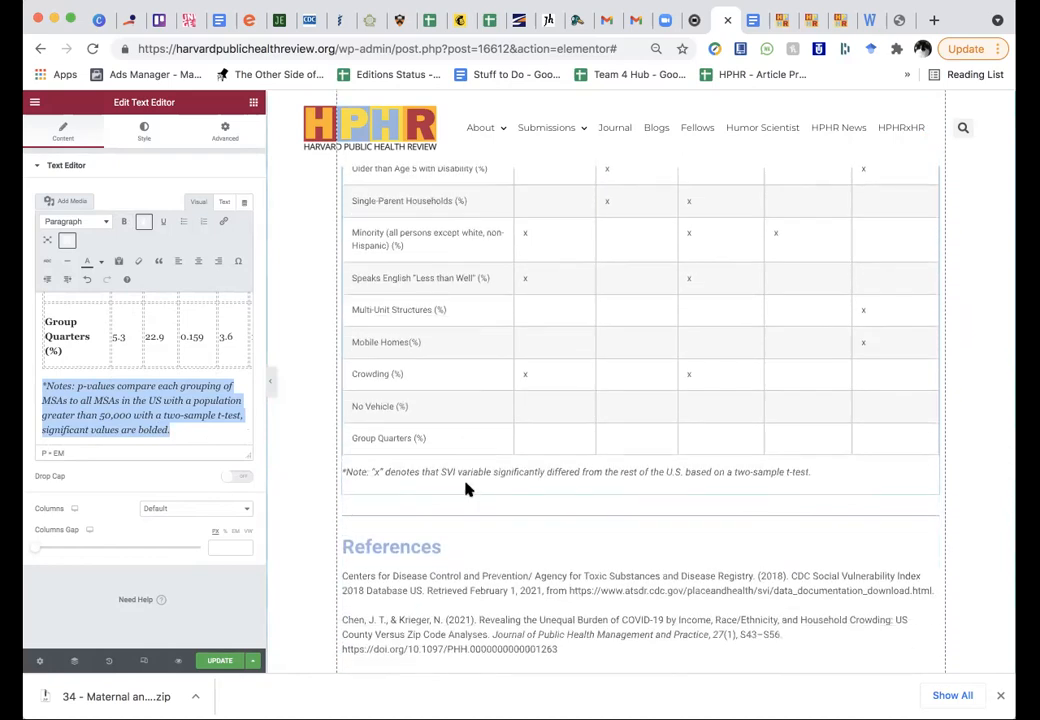
scroll(464, 476, down, 2)
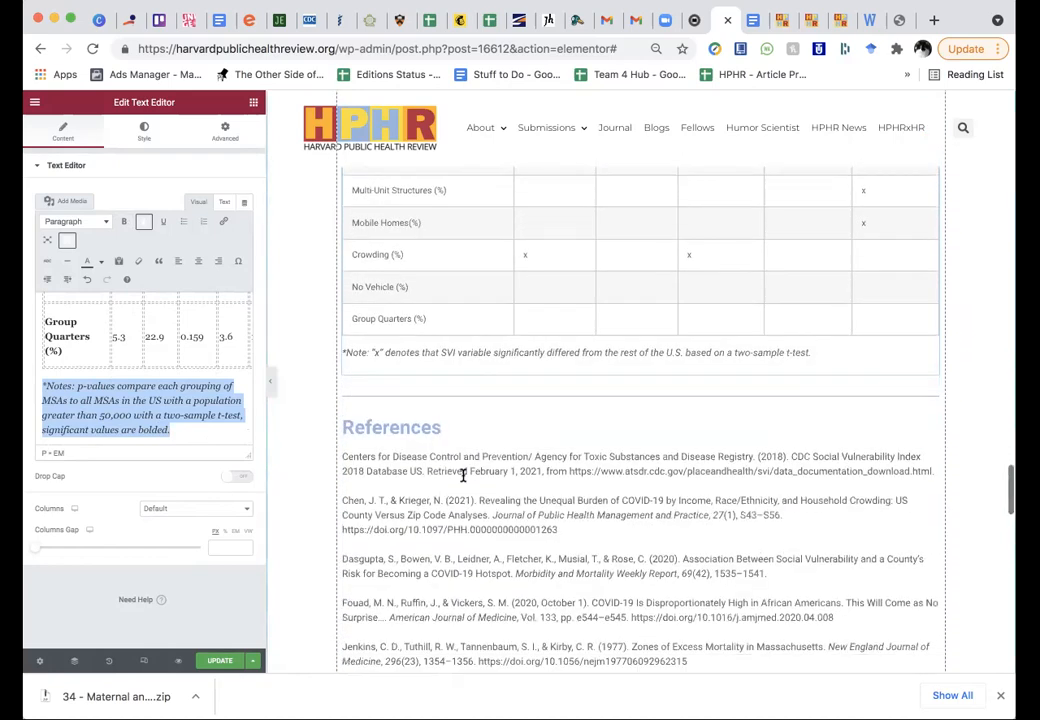
click(221, 665)
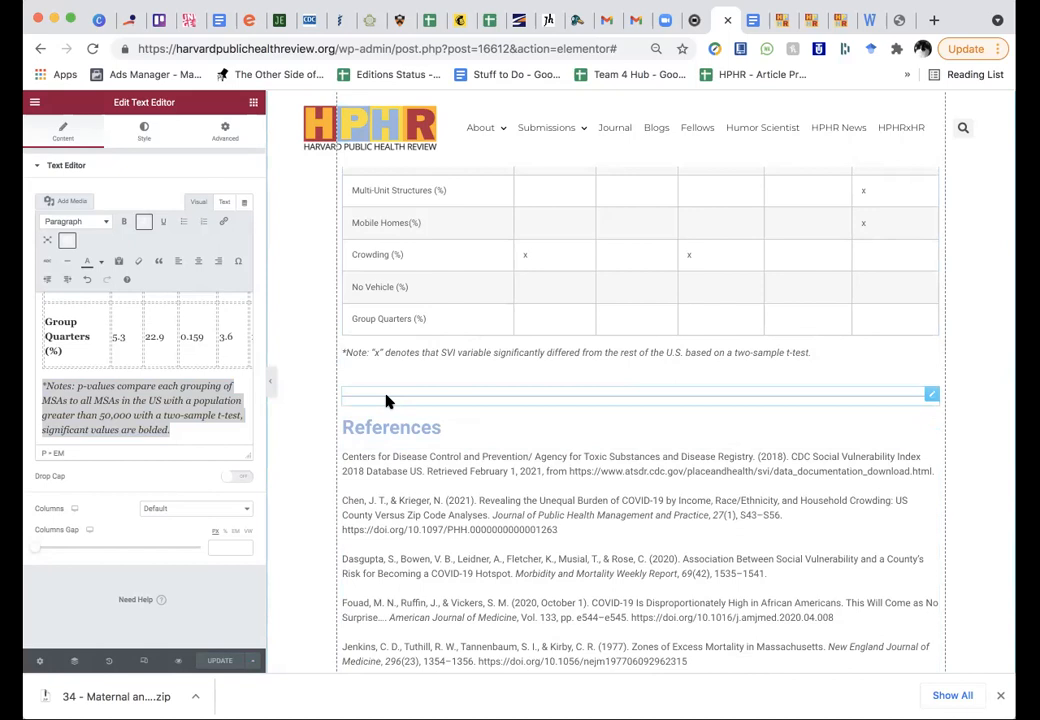
Step: Check the global color options of the divider above References and the settings of the References heading
click(388, 401)
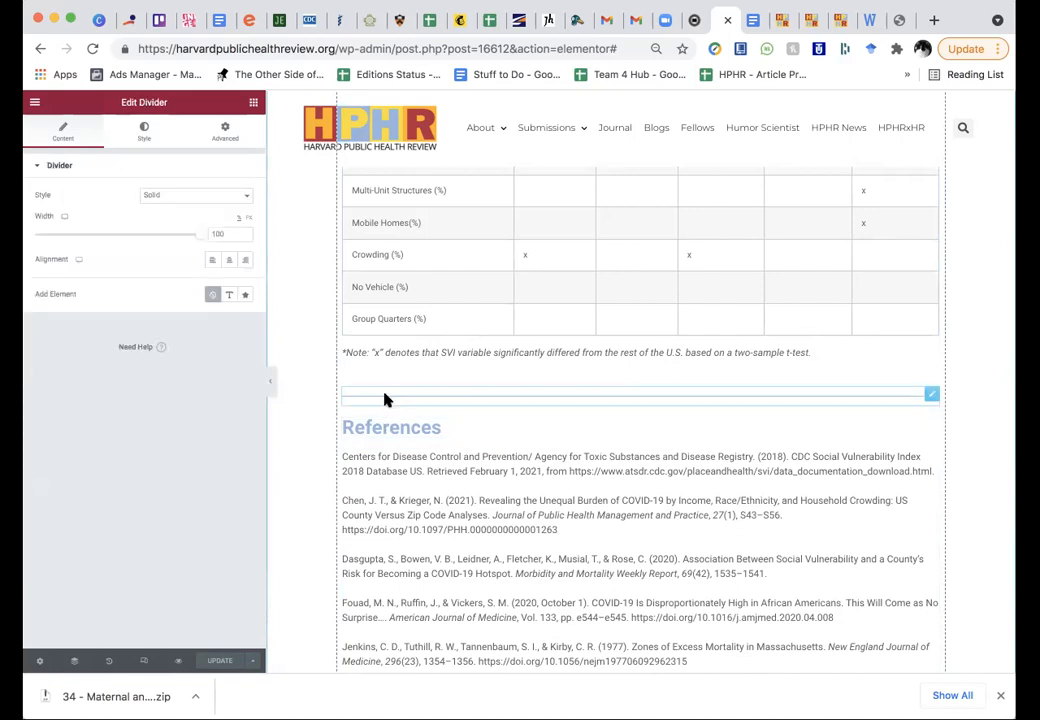
click(144, 131)
click(229, 197)
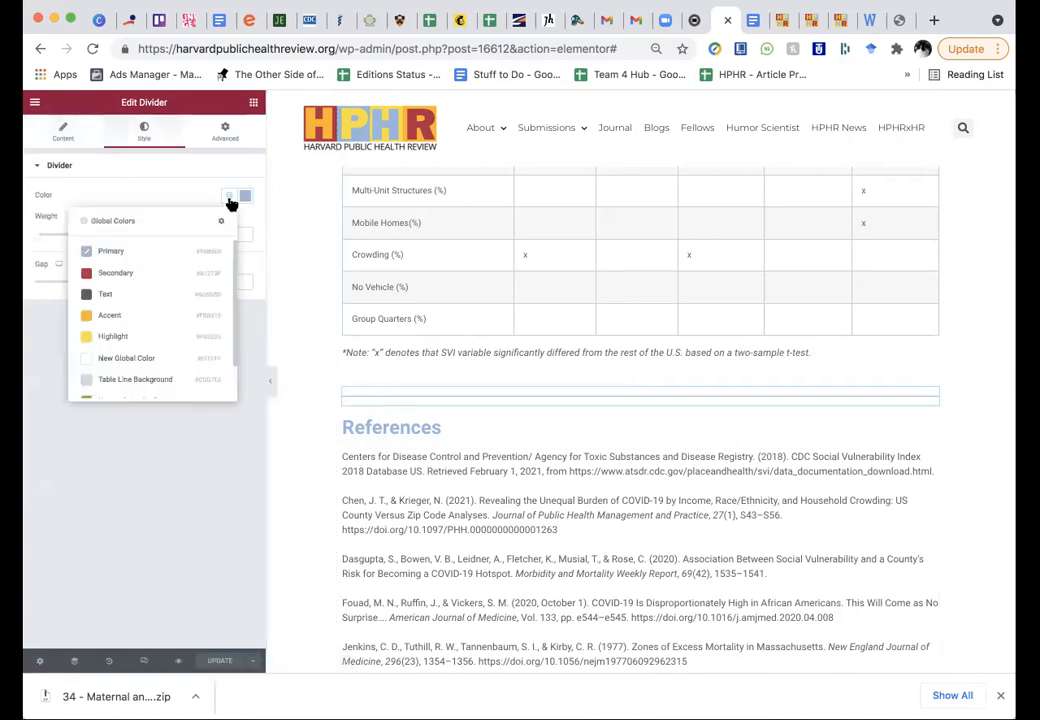
click(399, 430)
scroll(408, 515, down, 5)
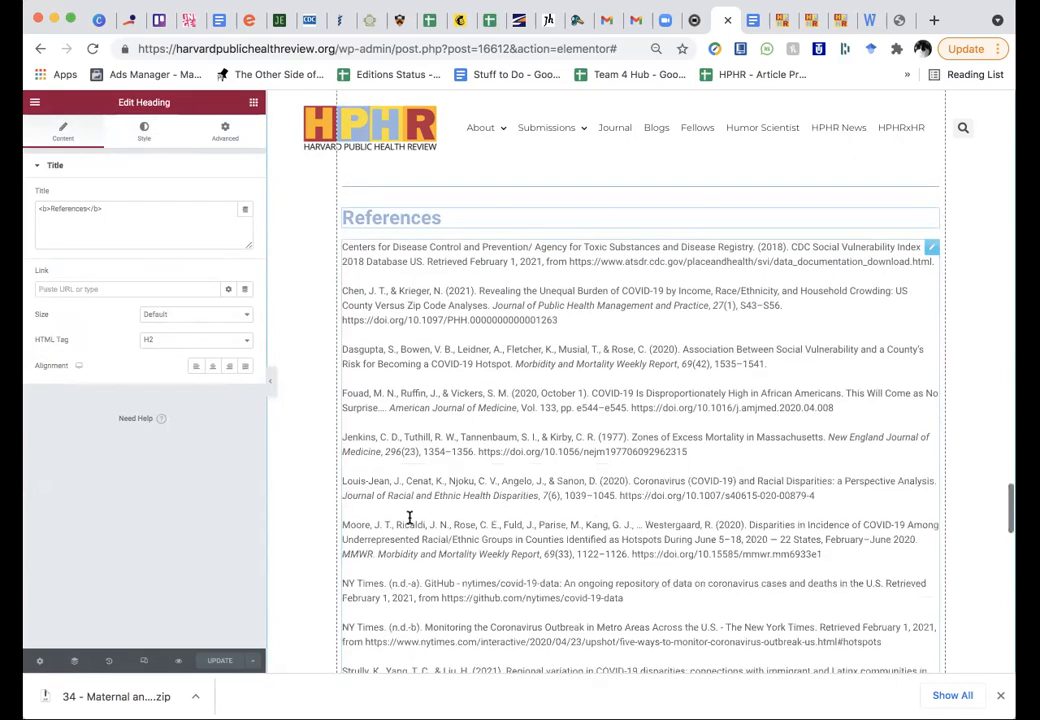
scroll(408, 526, up, 2)
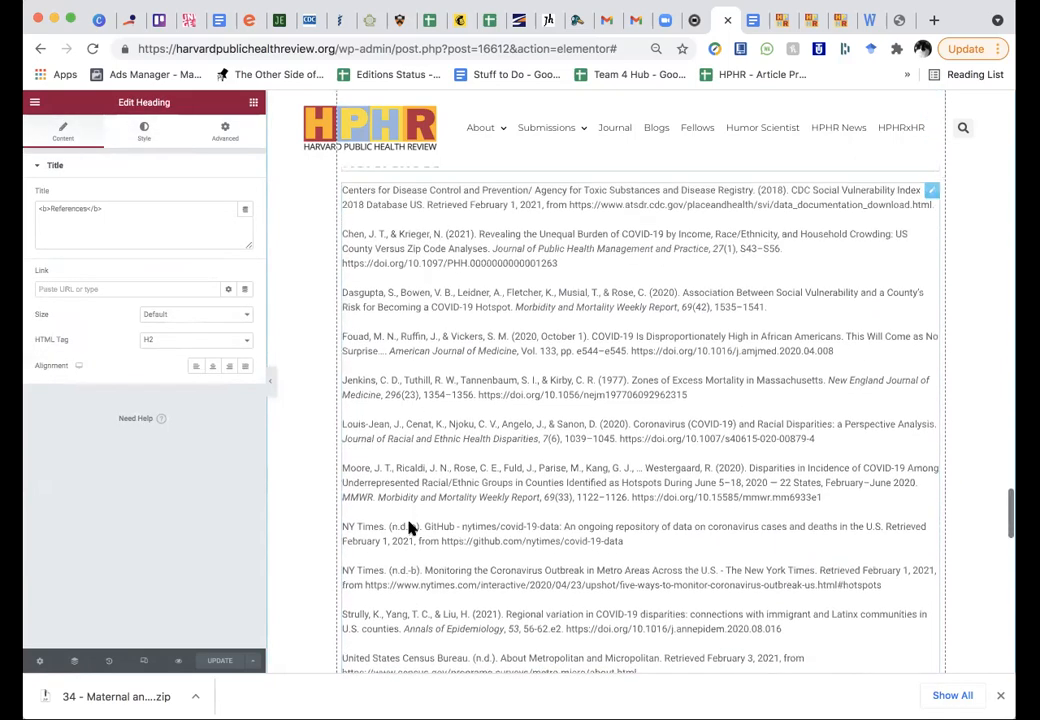
Step: Replace the whole content of the references text block with the copied reference list
click(409, 529)
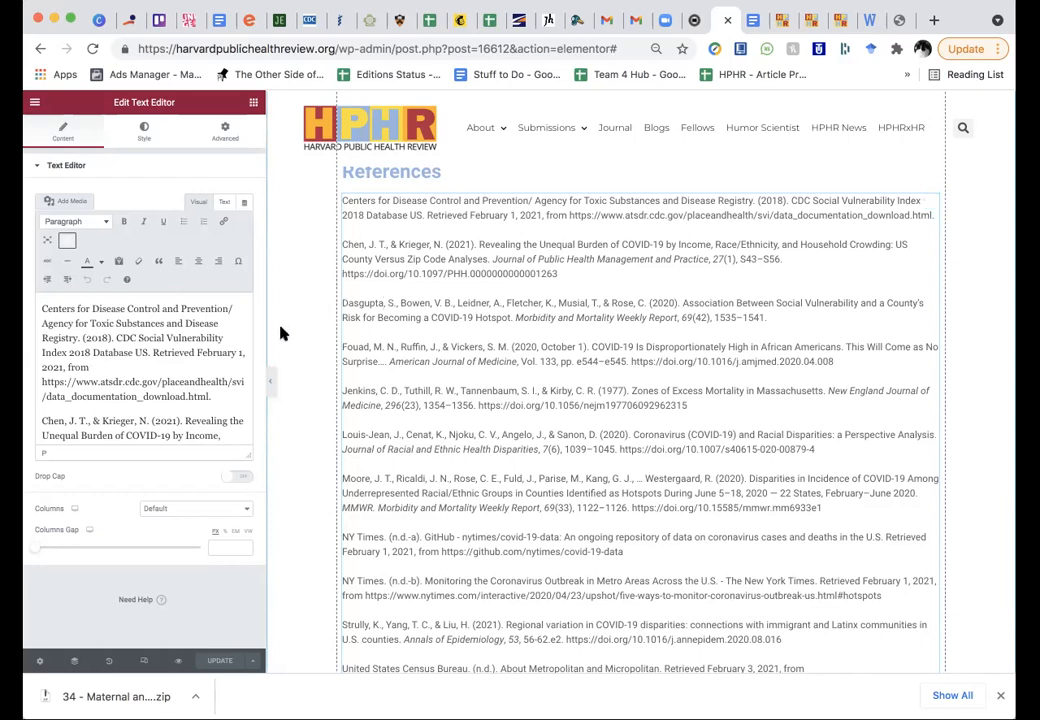
key(super+a)
key(BackSpace)
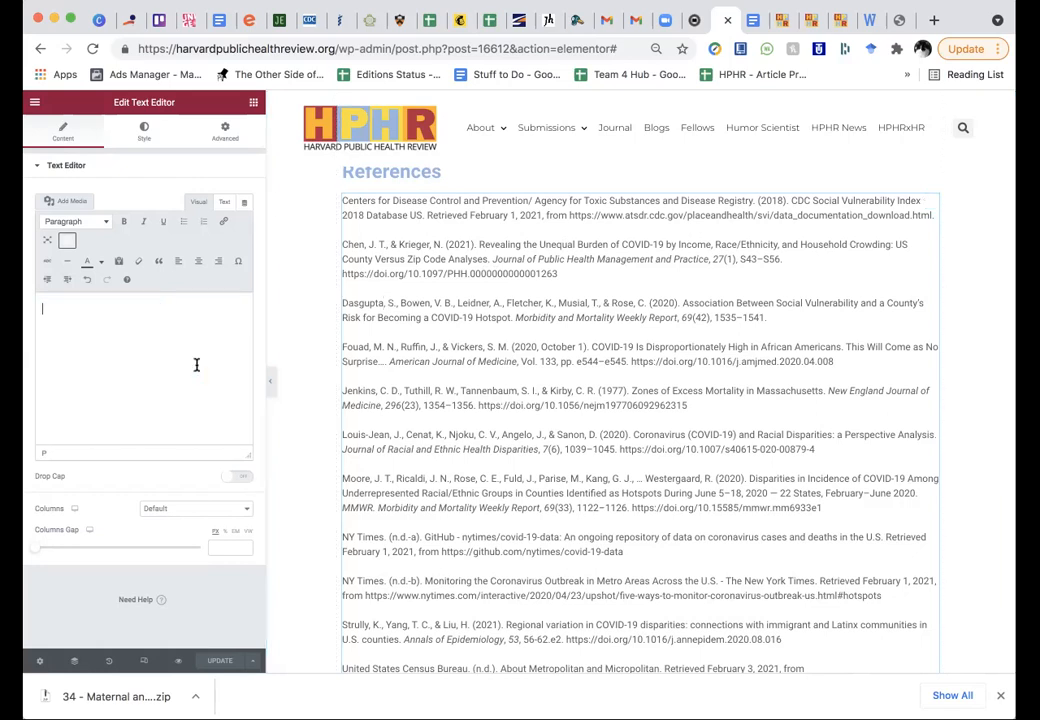
key(super+v)
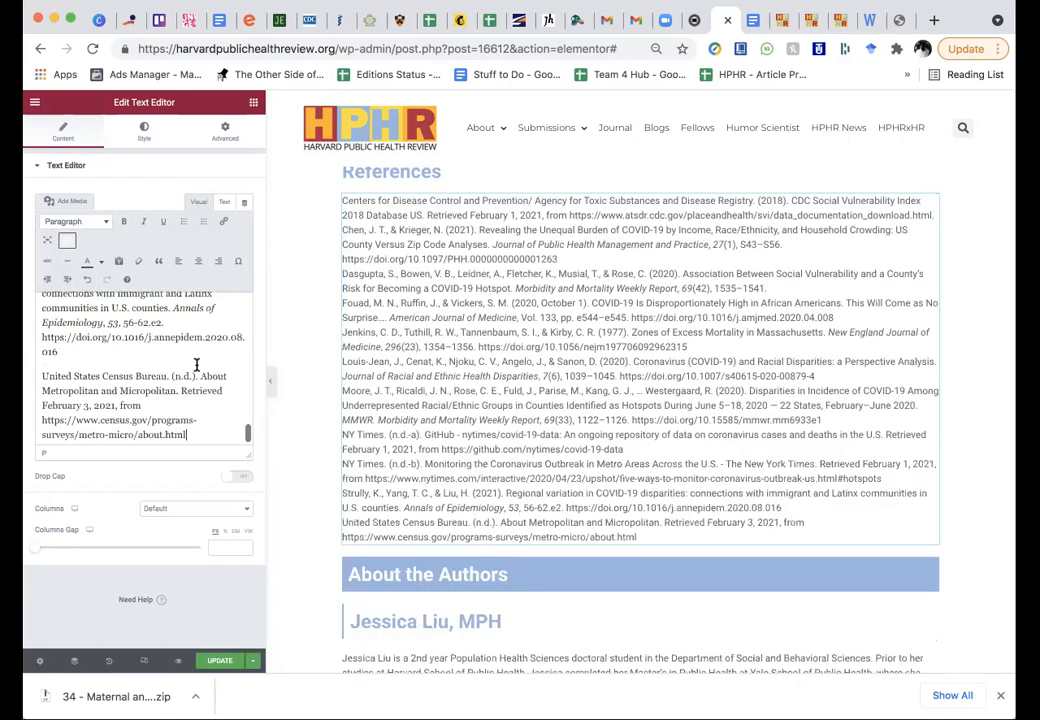
Step: Insert blank lines after the first, second, fourth and fifth entries of the reference list
scroll(196, 345, up, 5)
scroll(196, 330, up, 5)
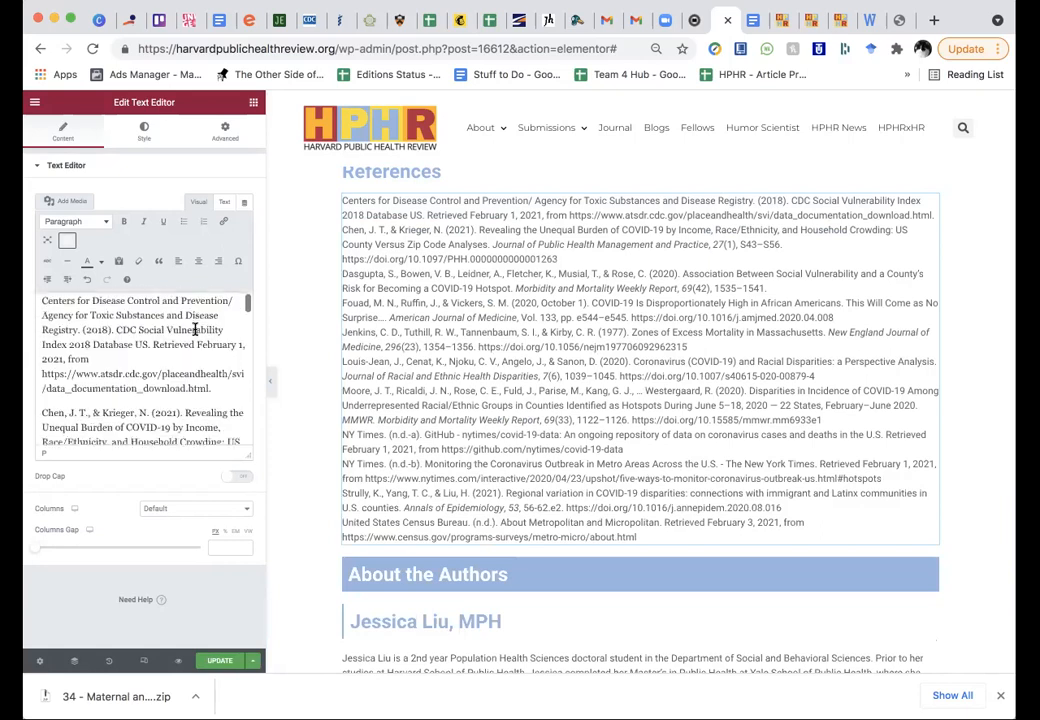
click(222, 382)
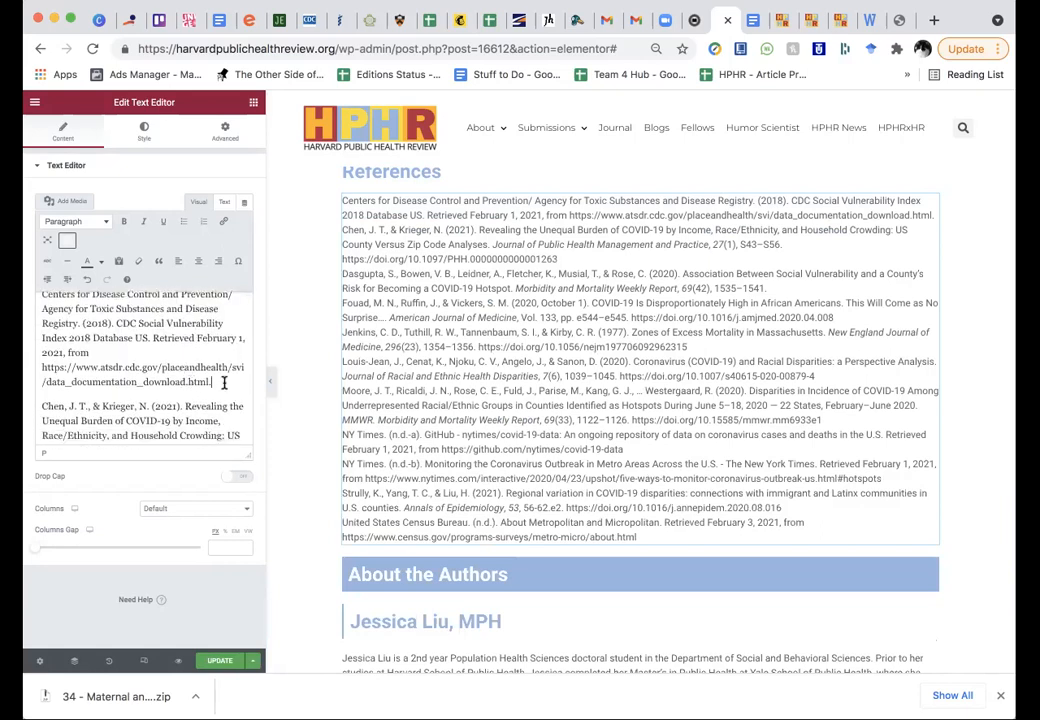
key(Return)
scroll(208, 396, down, 1)
scroll(206, 398, down, 2)
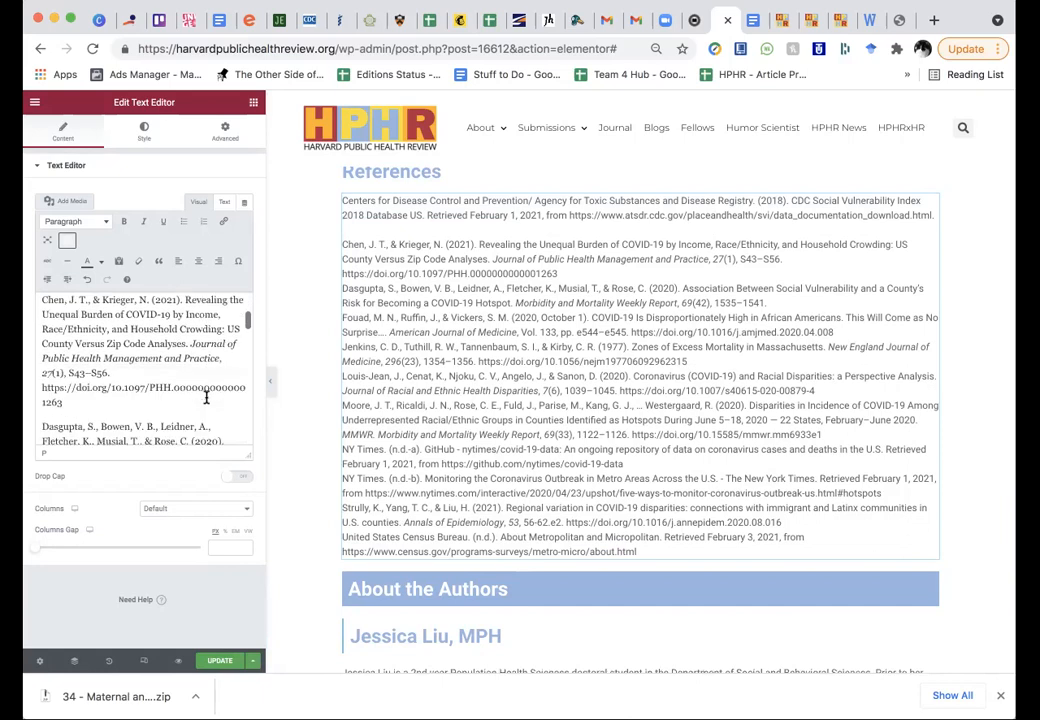
click(196, 401)
key(Return)
scroll(195, 402, down, 4)
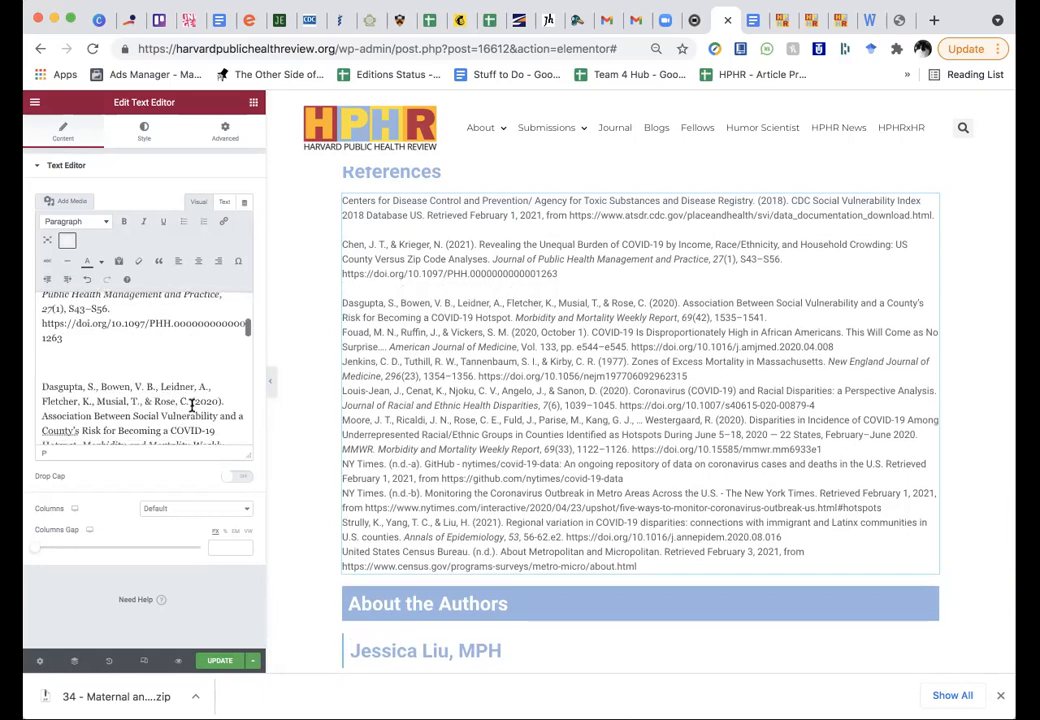
click(173, 421)
key(Return)
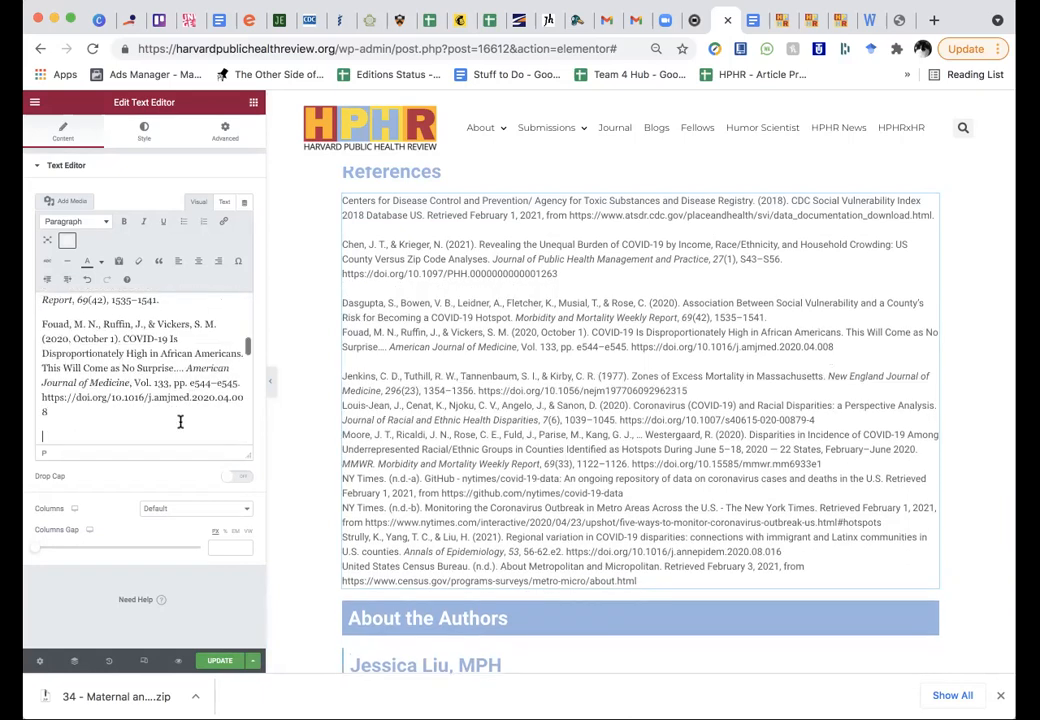
scroll(183, 427, down, 3)
click(149, 372)
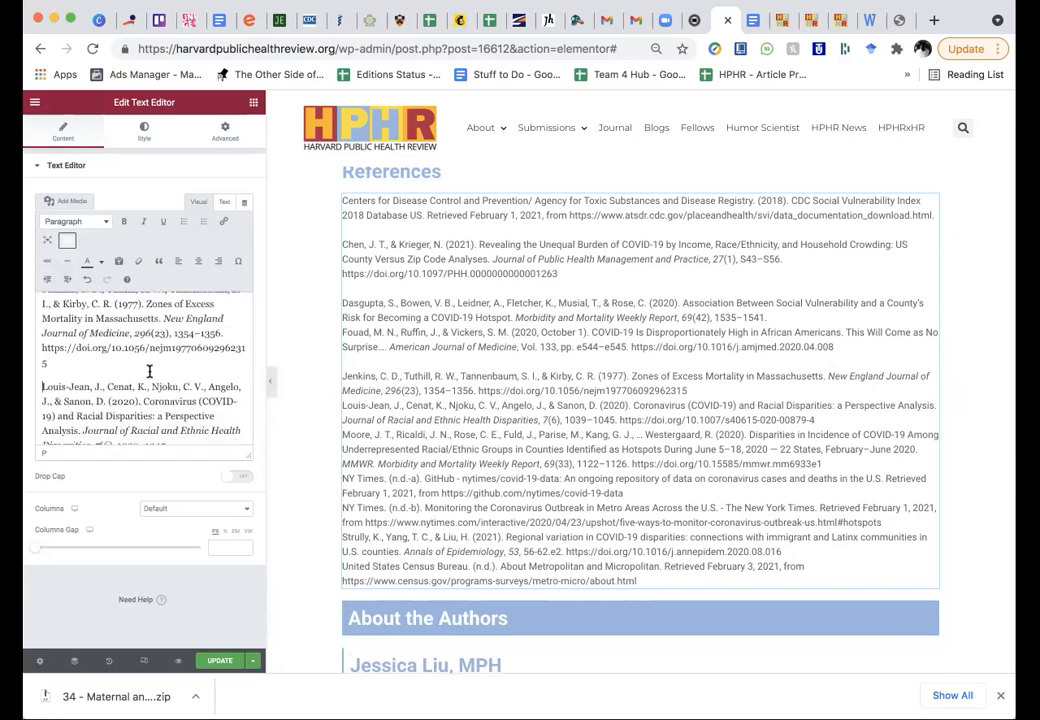
key(Return)
scroll(406, 408, down, 7)
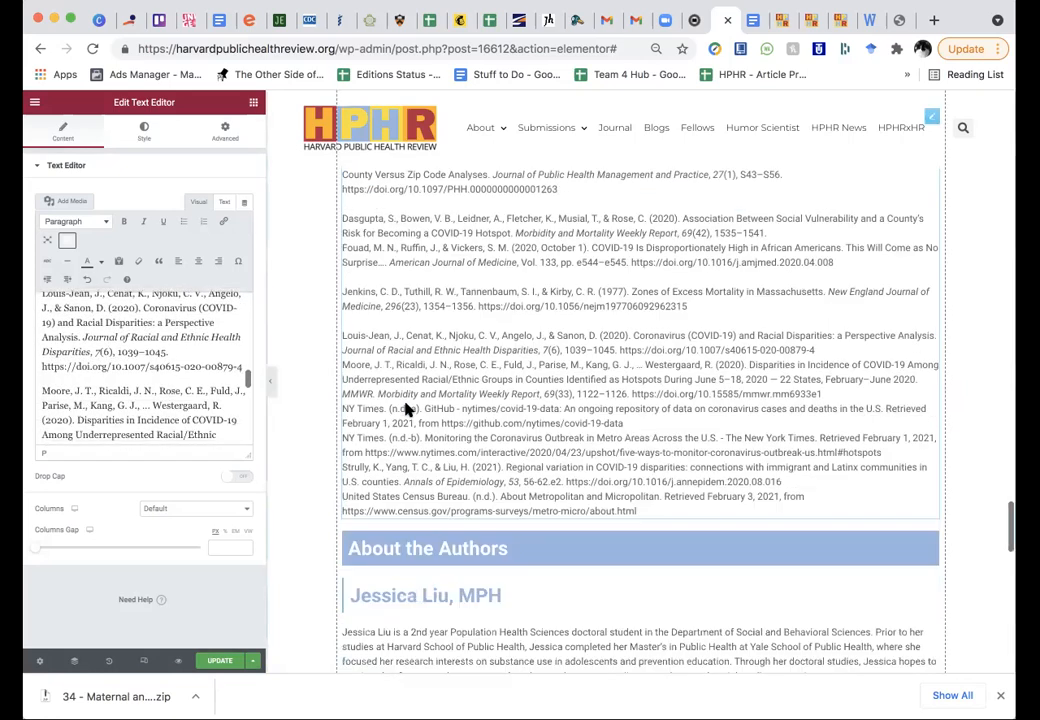
Step: Examine the About the Authors heading's content settings and compare it with the References and author headings around it
scroll(398, 338, down, 3)
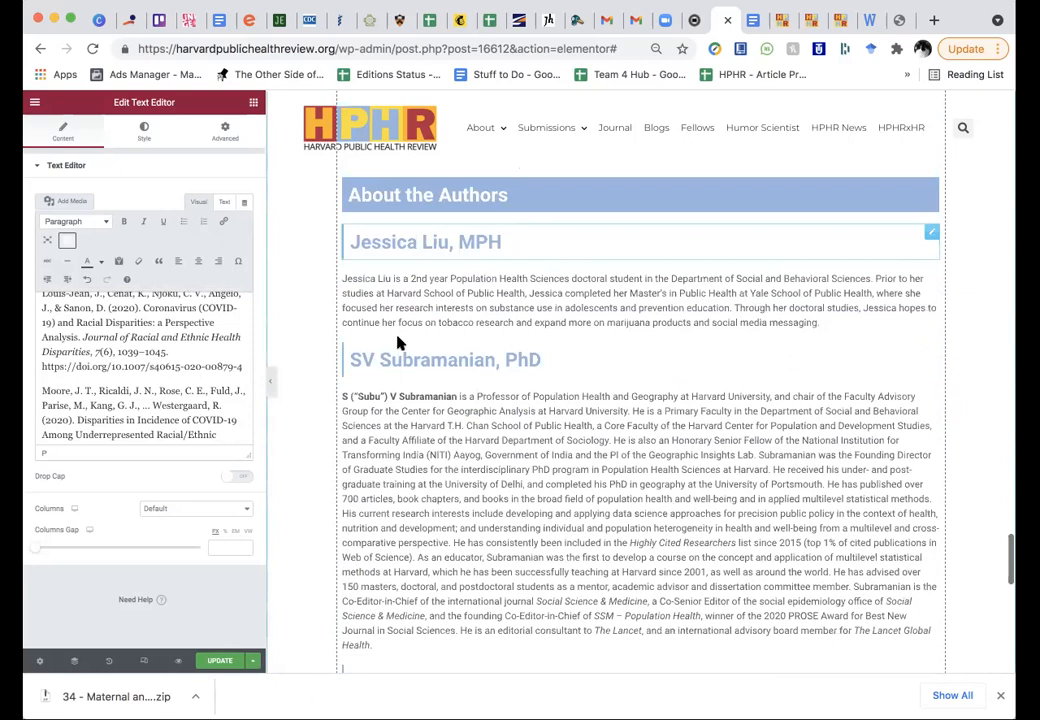
scroll(422, 198, up, 1)
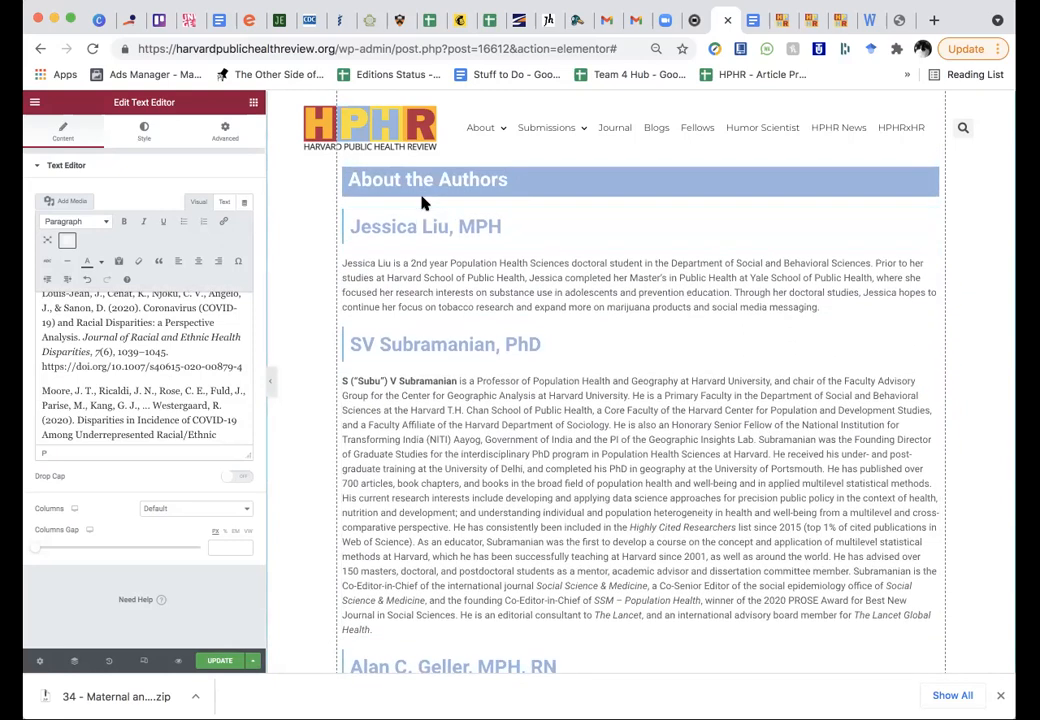
click(418, 185)
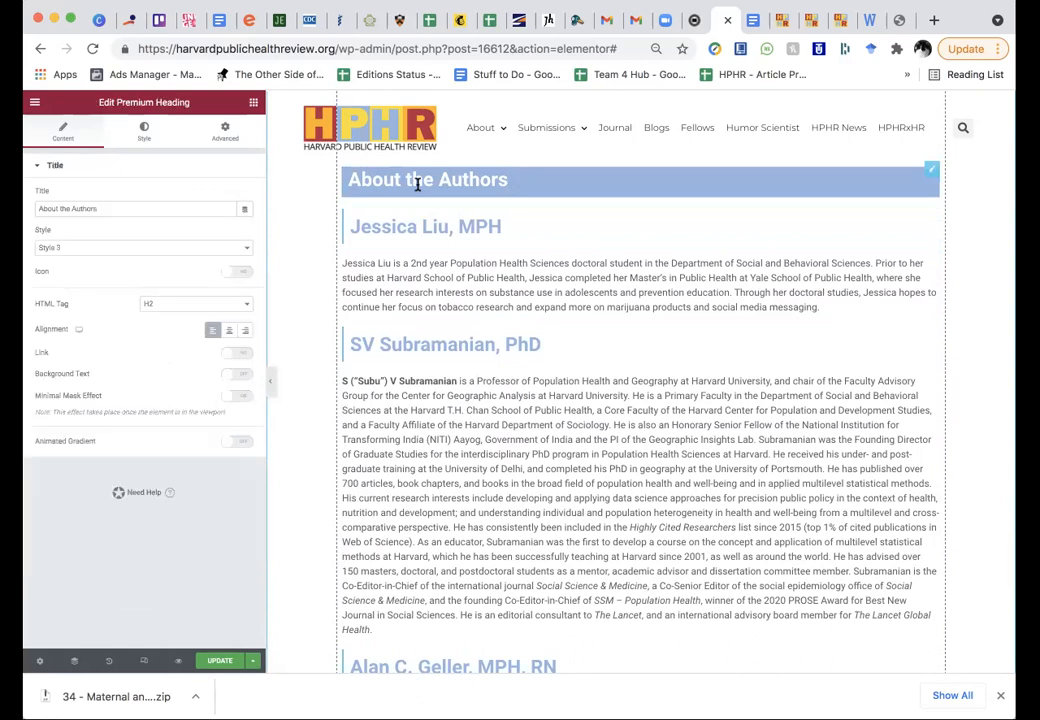
scroll(418, 185, up, 1)
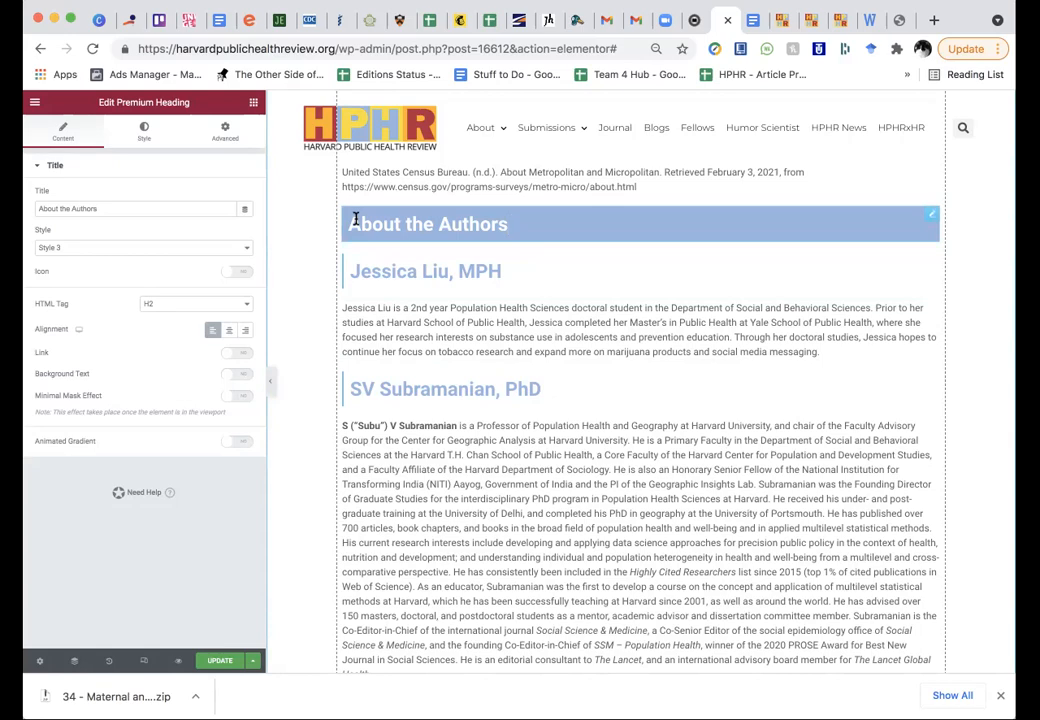
scroll(360, 240, up, 10)
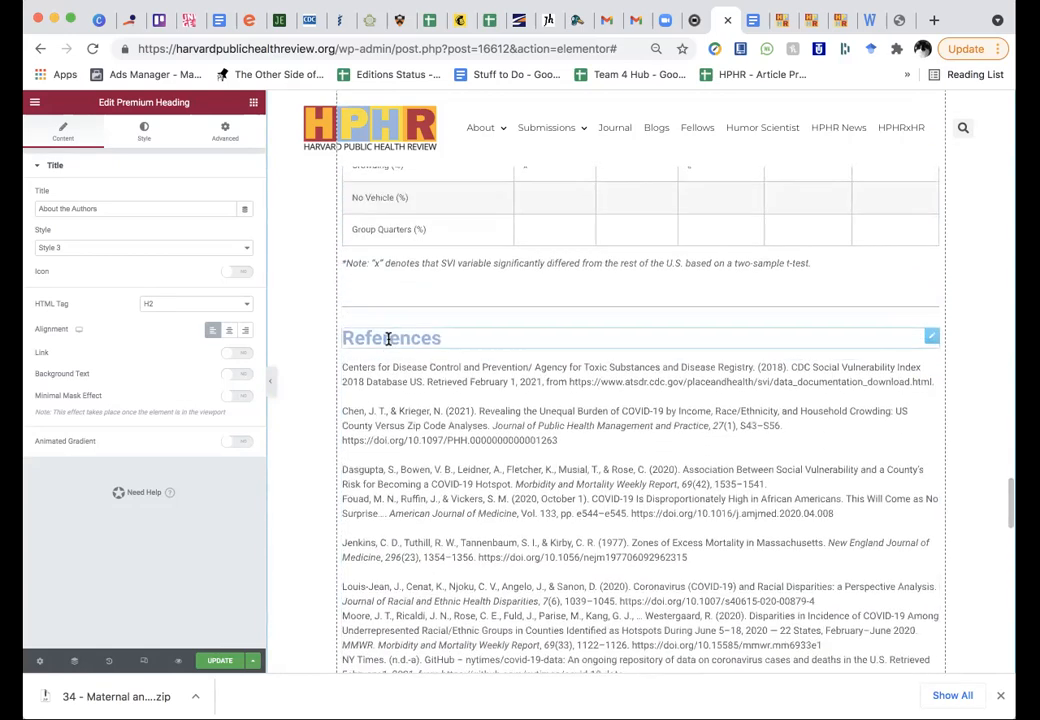
scroll(302, 357, down, 10)
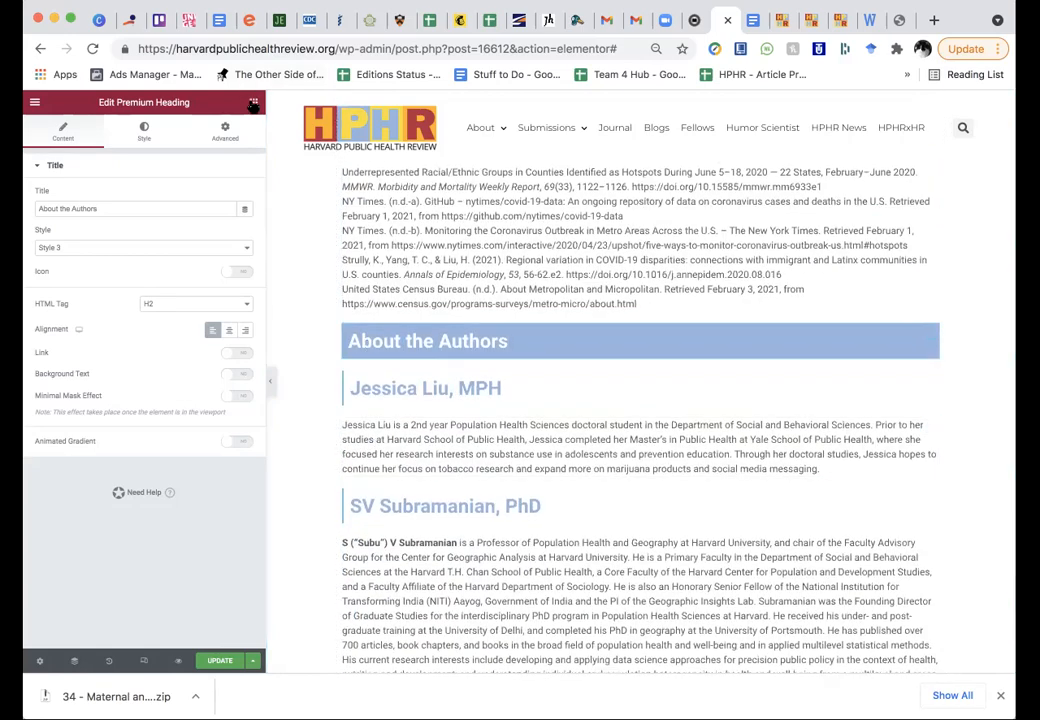
Step: Add a Premium Heading widget directly below the About the Authors banner and set its style to Style 3
click(253, 102)
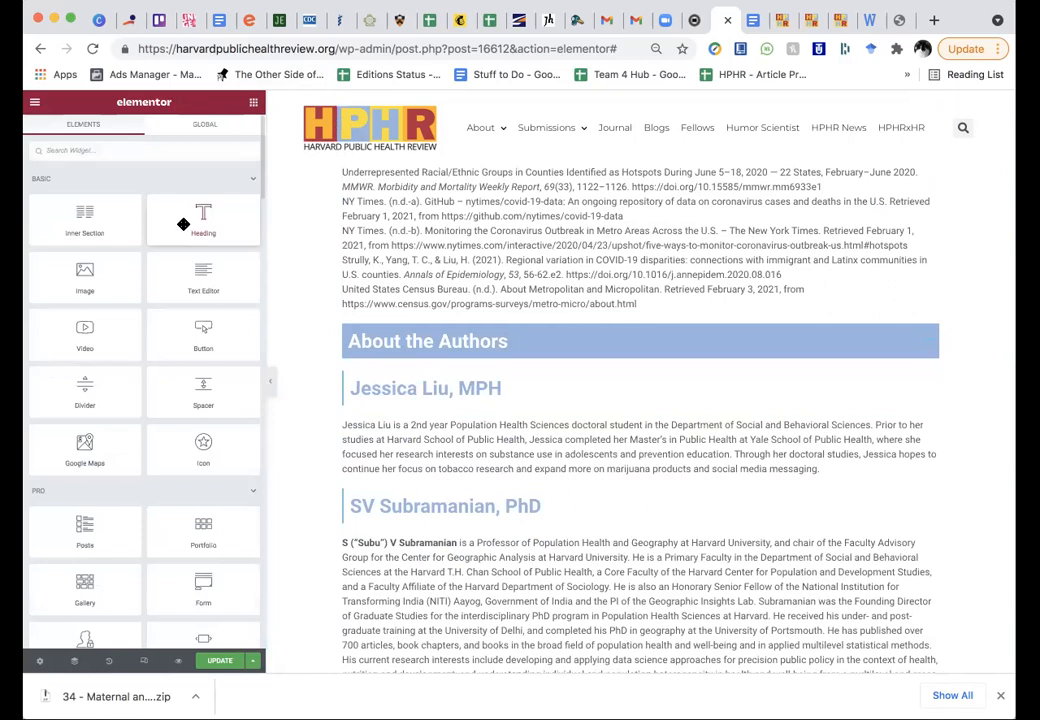
click(131, 146)
text(deading)
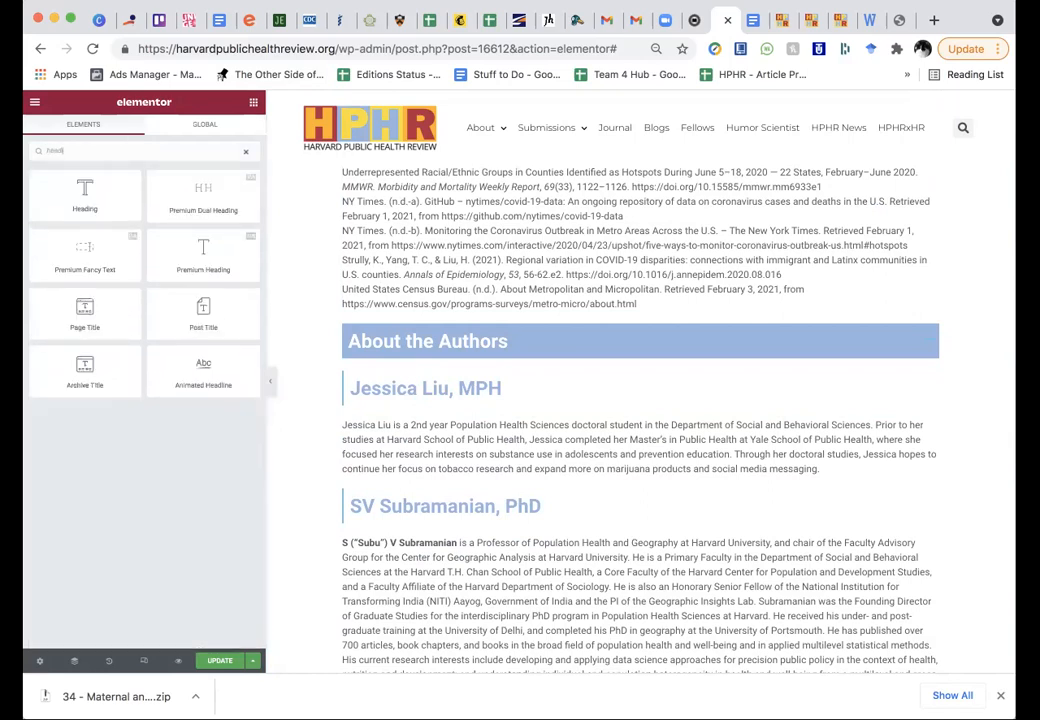
click(211, 247)
drag(209, 247, 389, 365)
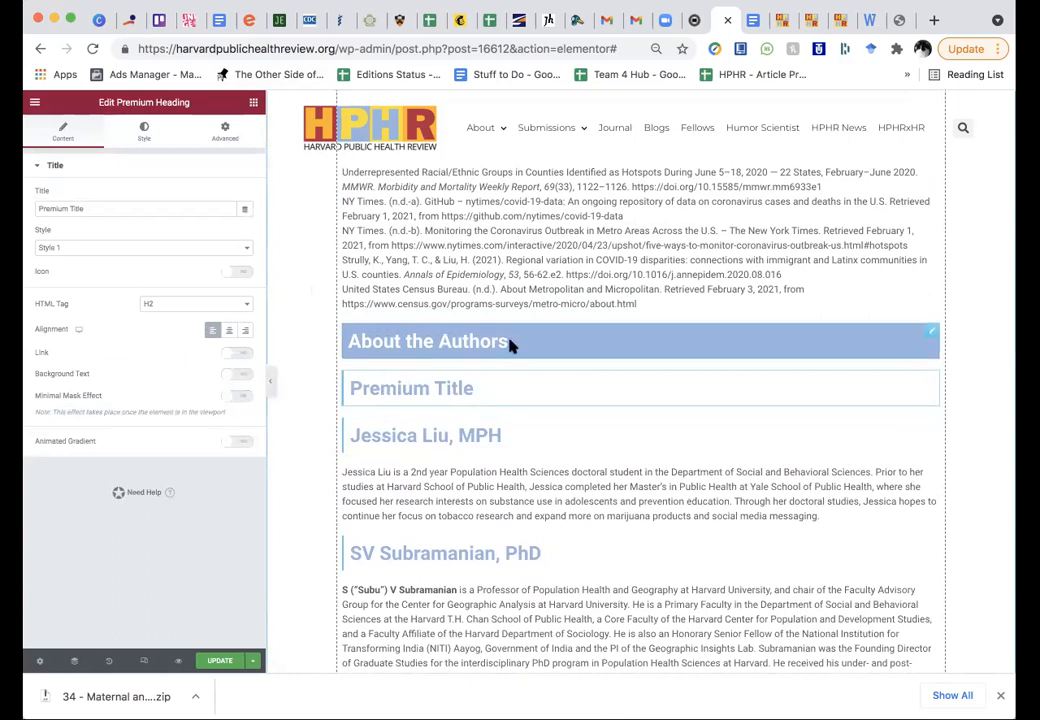
click(132, 248)
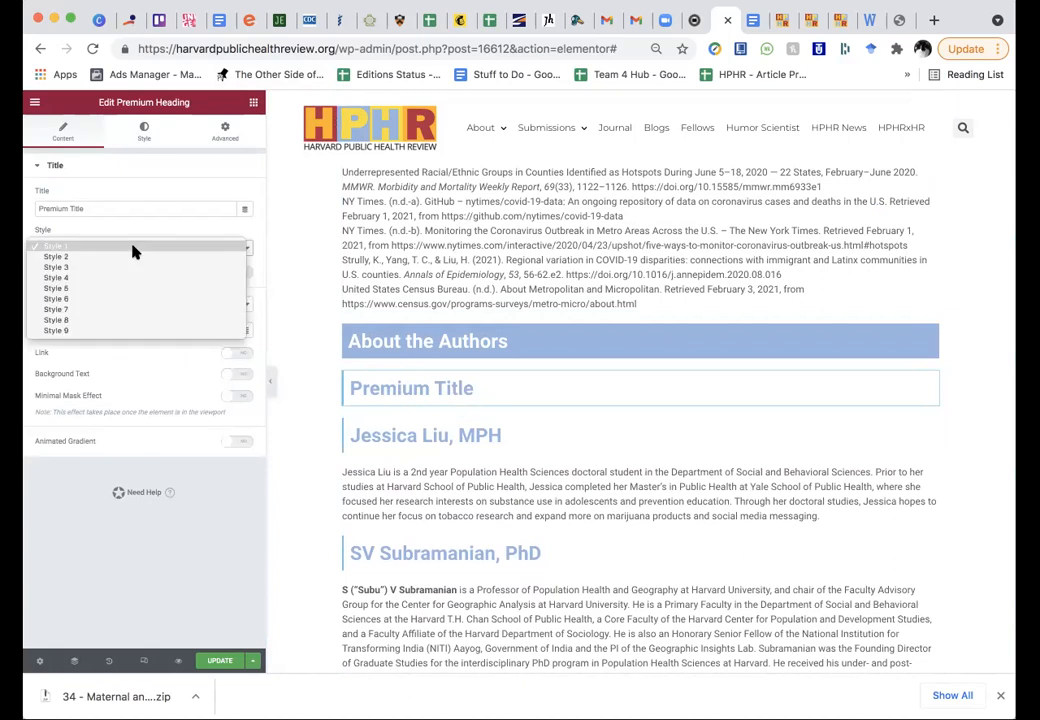
click(130, 268)
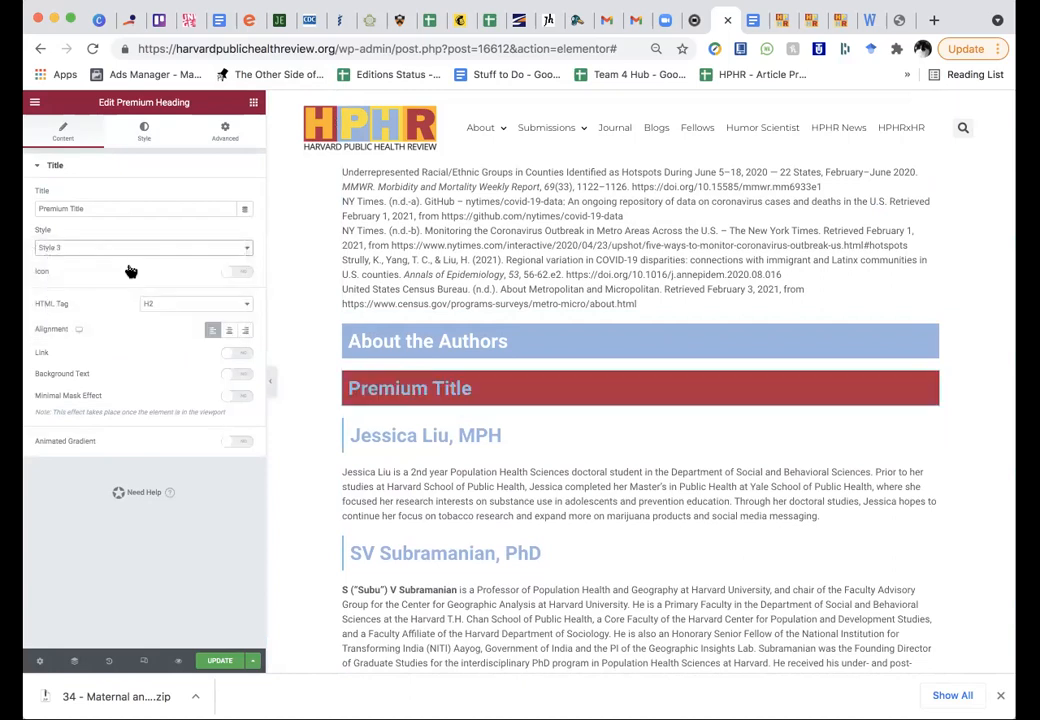
Step: Set the new heading's text color to the white New Global Color and its background color to the Primary global color
click(146, 130)
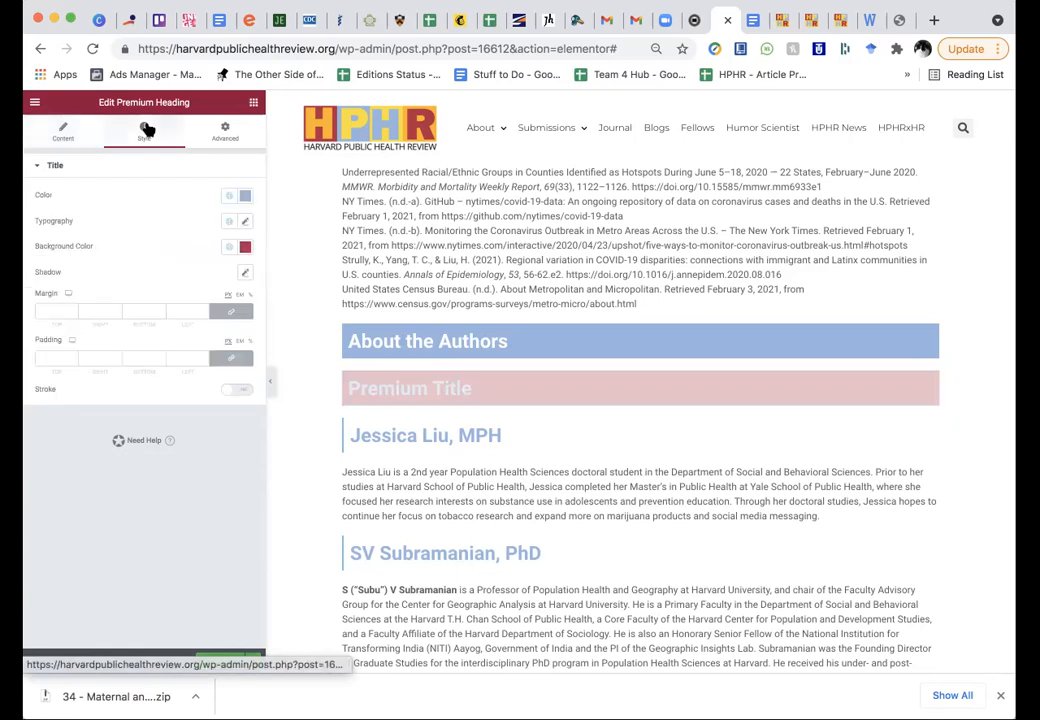
click(229, 198)
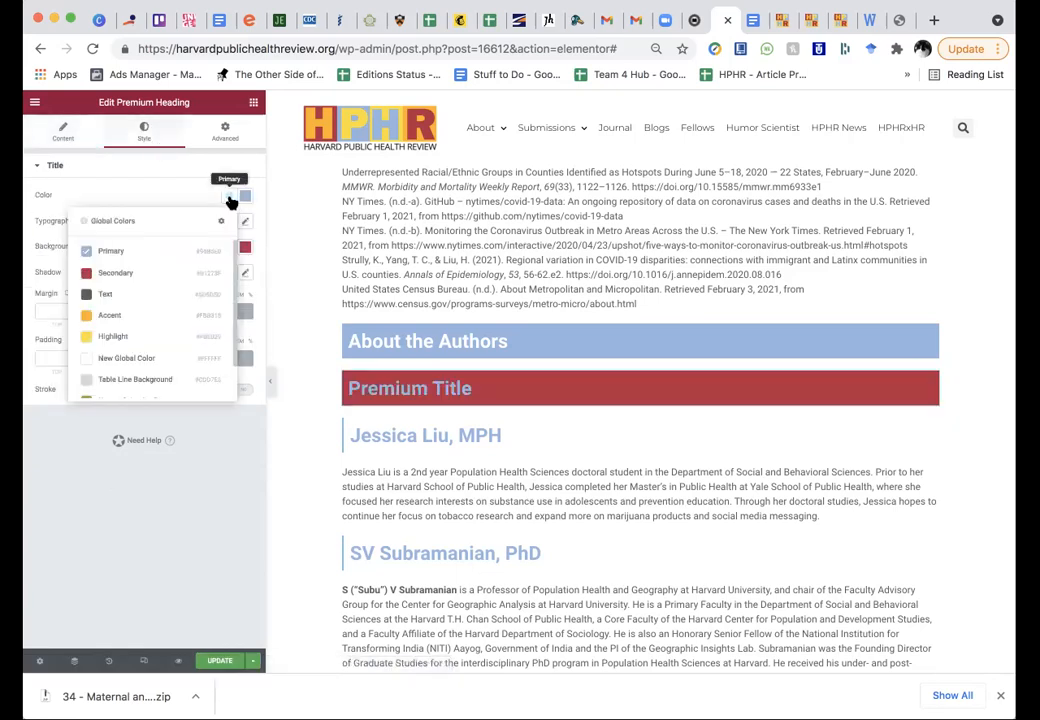
click(141, 358)
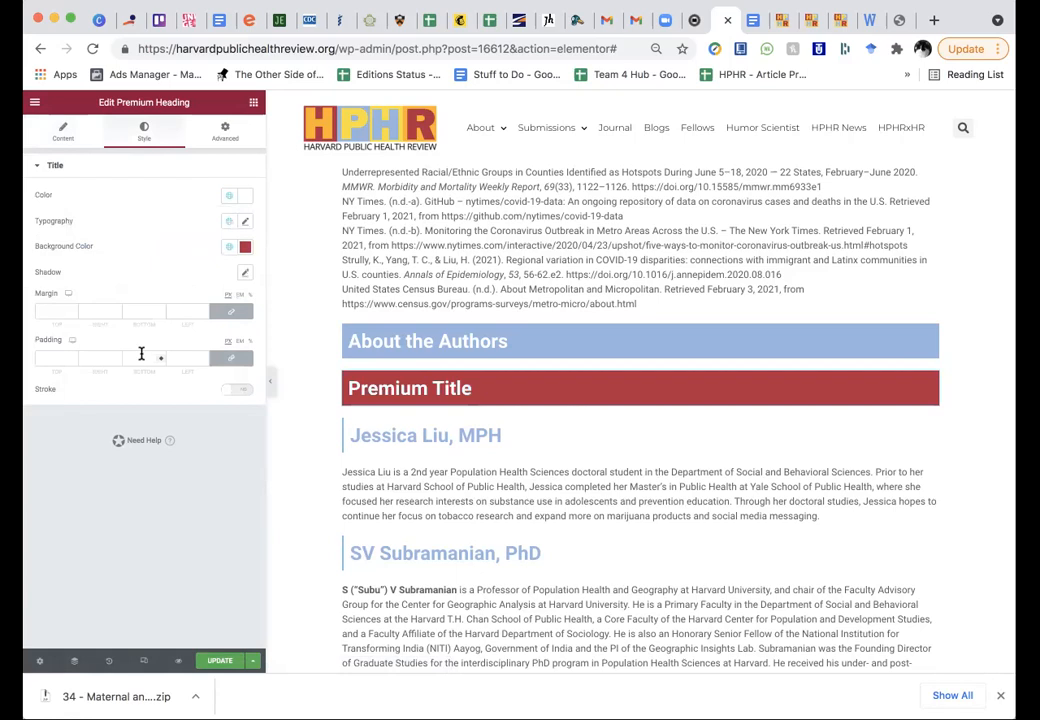
click(233, 250)
click(190, 299)
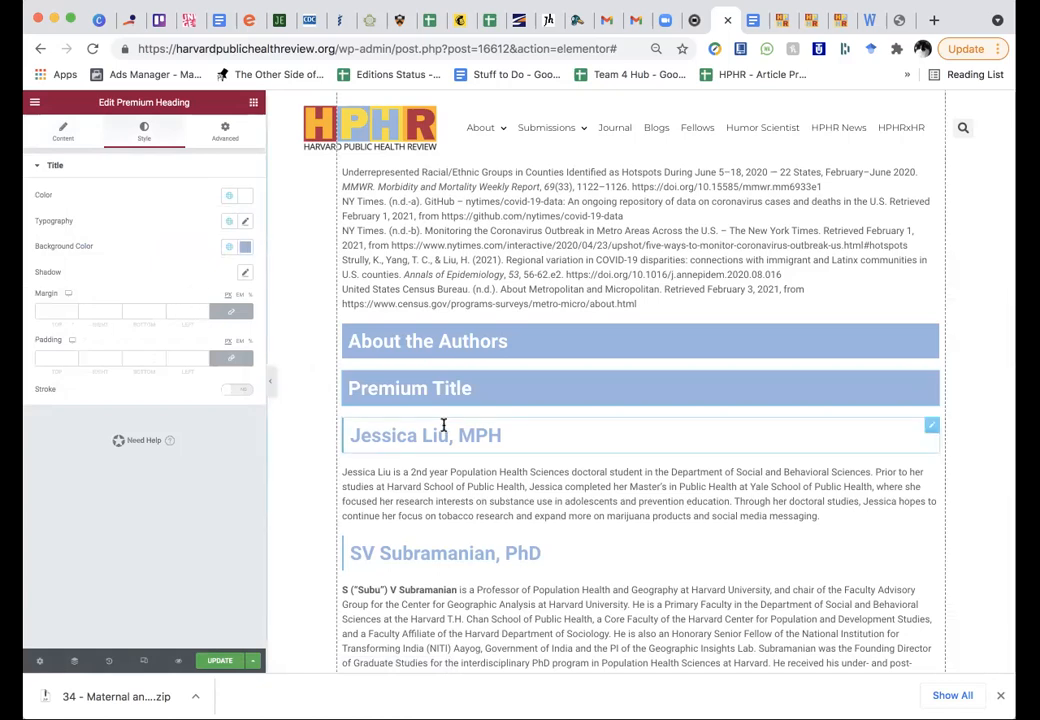
Step: Change the title of the new Premium Heading to "Author the Authors"
scroll(443, 403, down, 1)
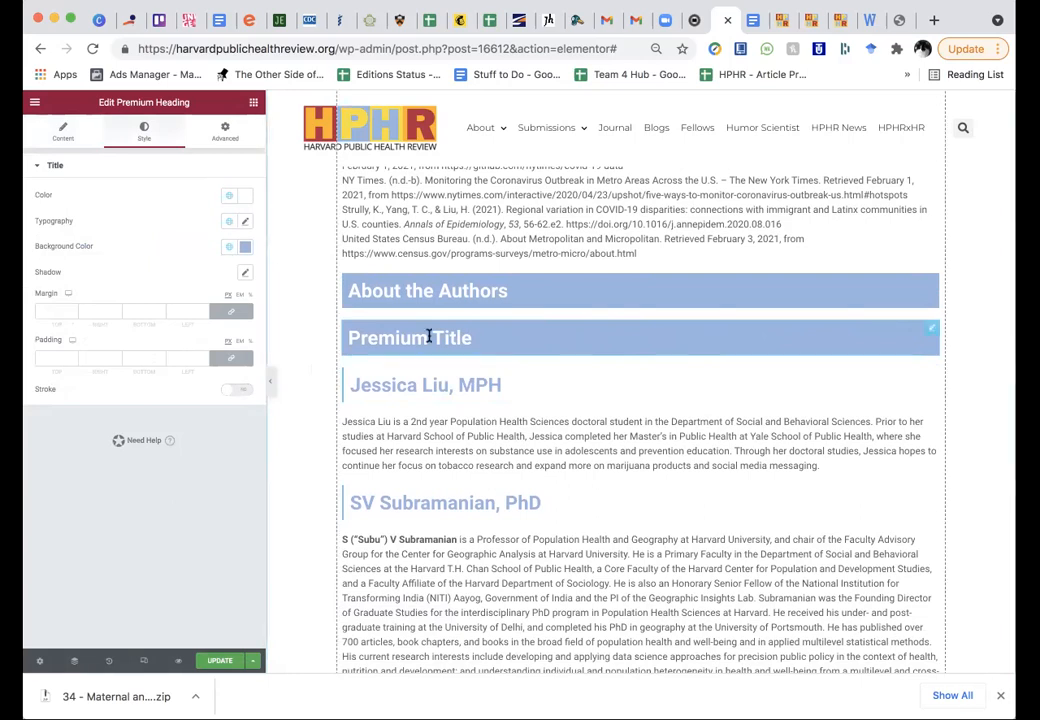
click(59, 133)
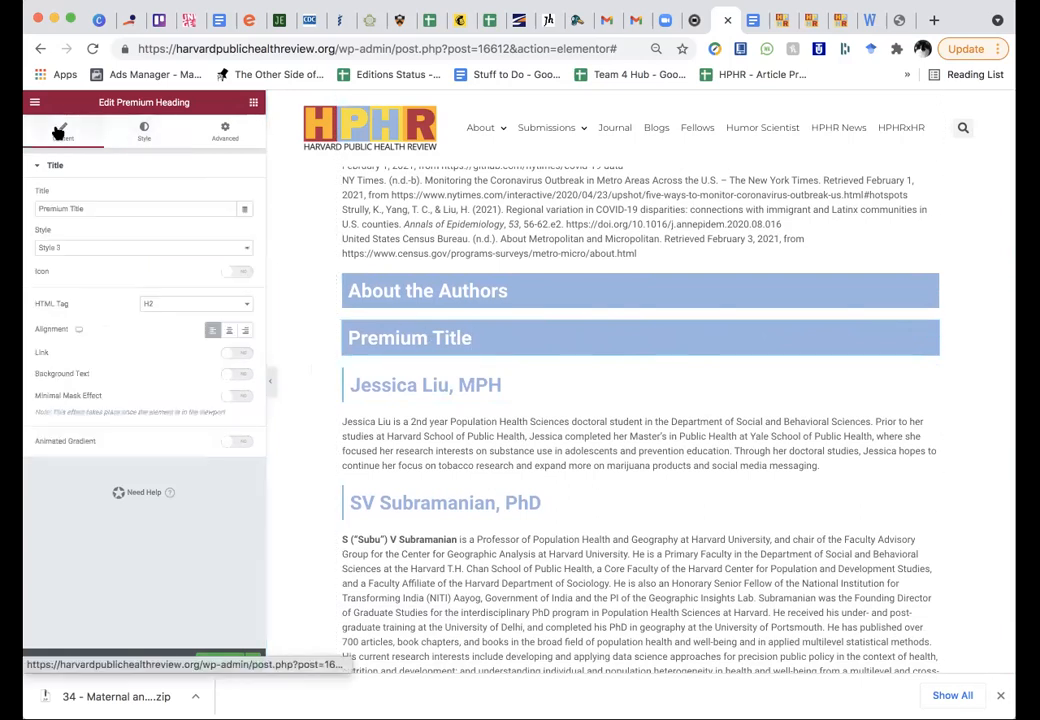
triple_click(92, 205)
text(Author the Authors)
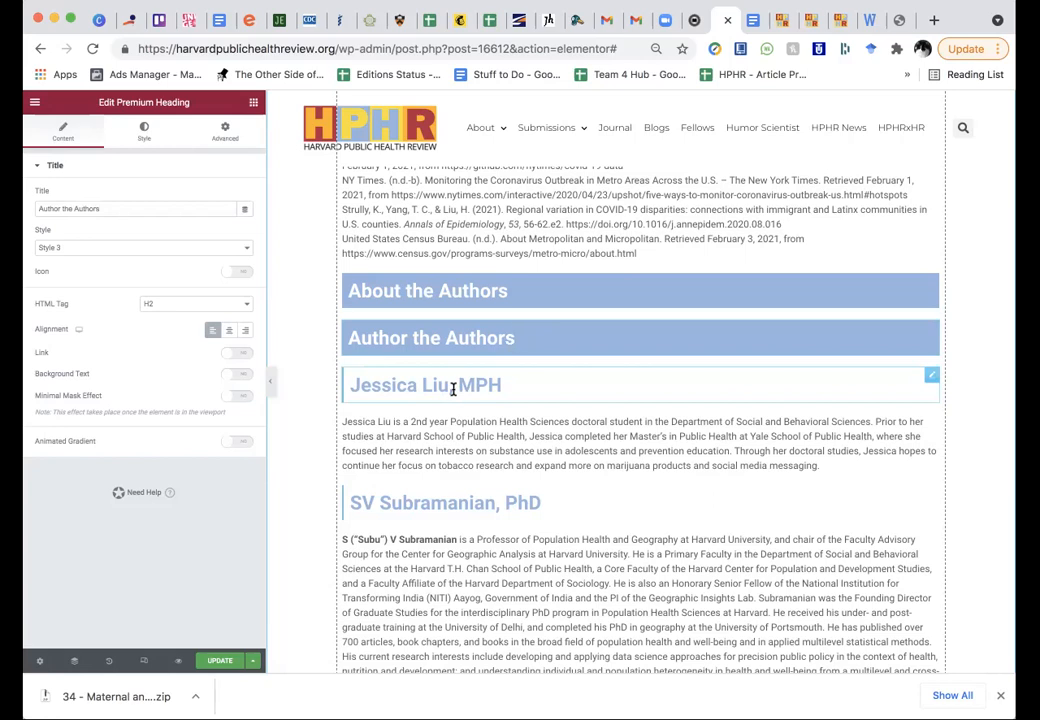
scroll(443, 418, down, 2)
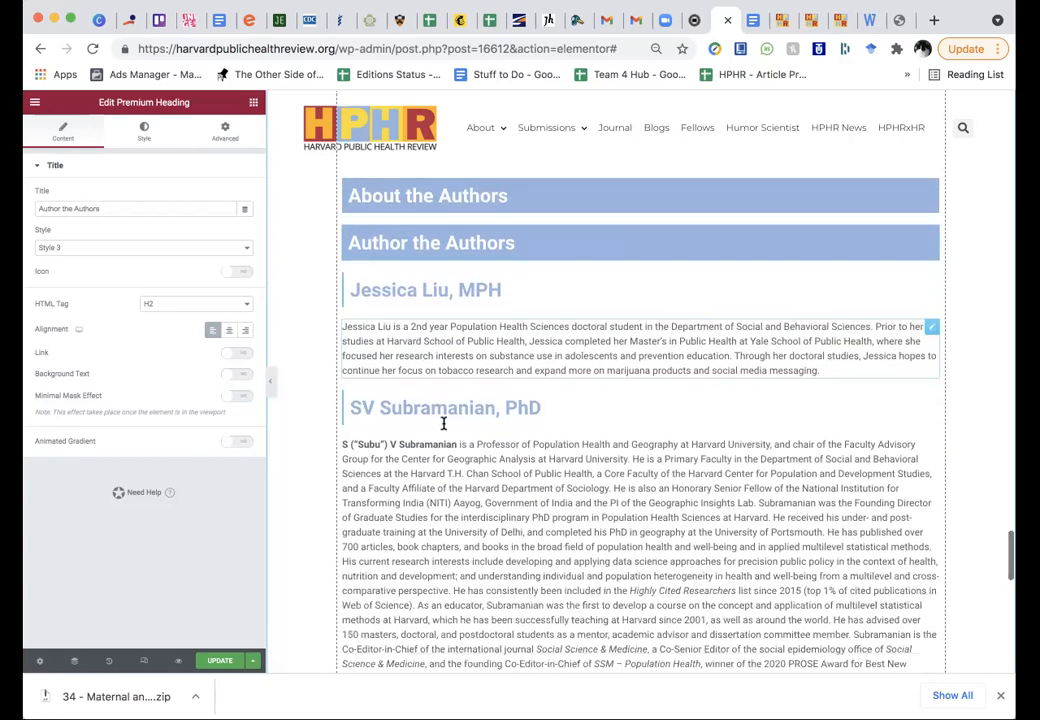
click(404, 291)
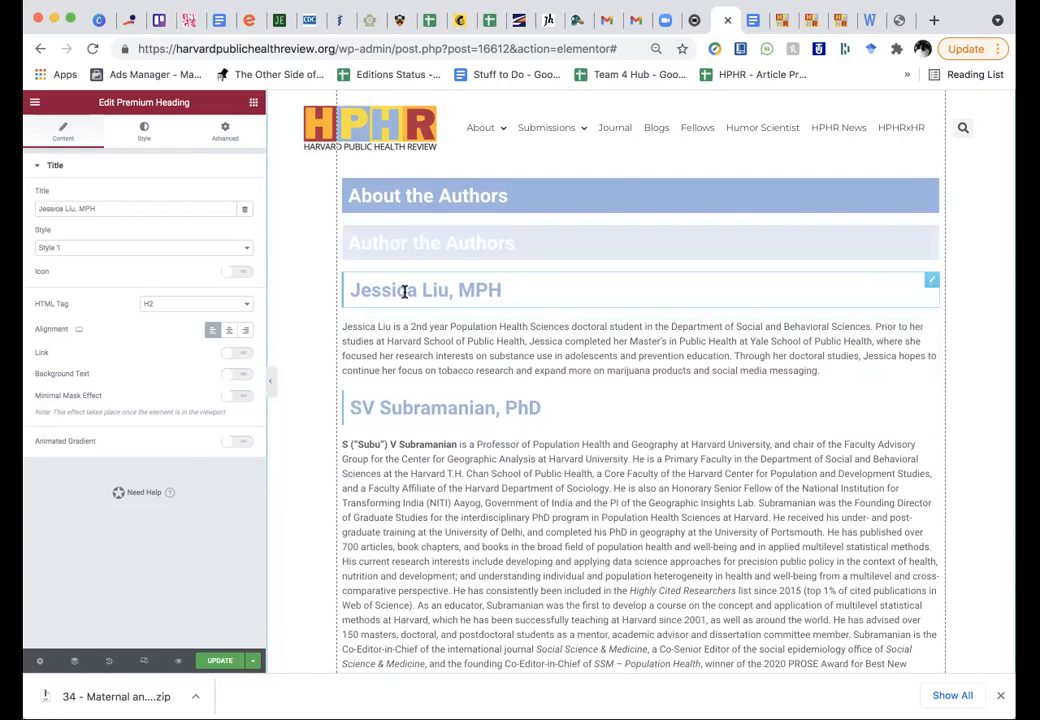
drag(372, 289, 499, 288)
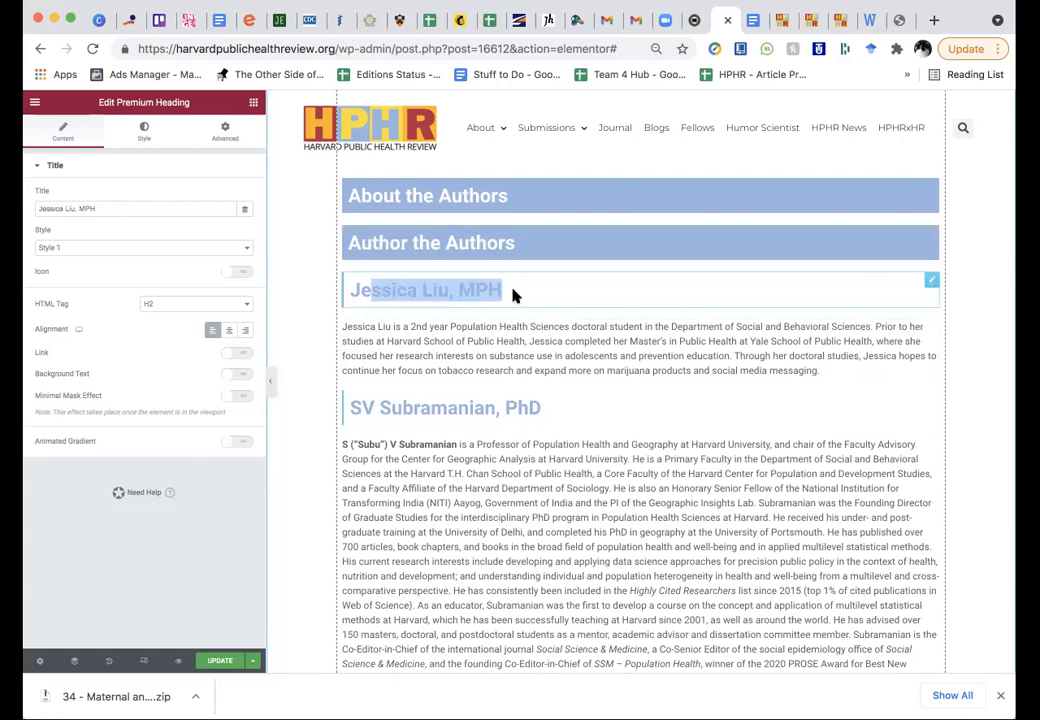
click(352, 290)
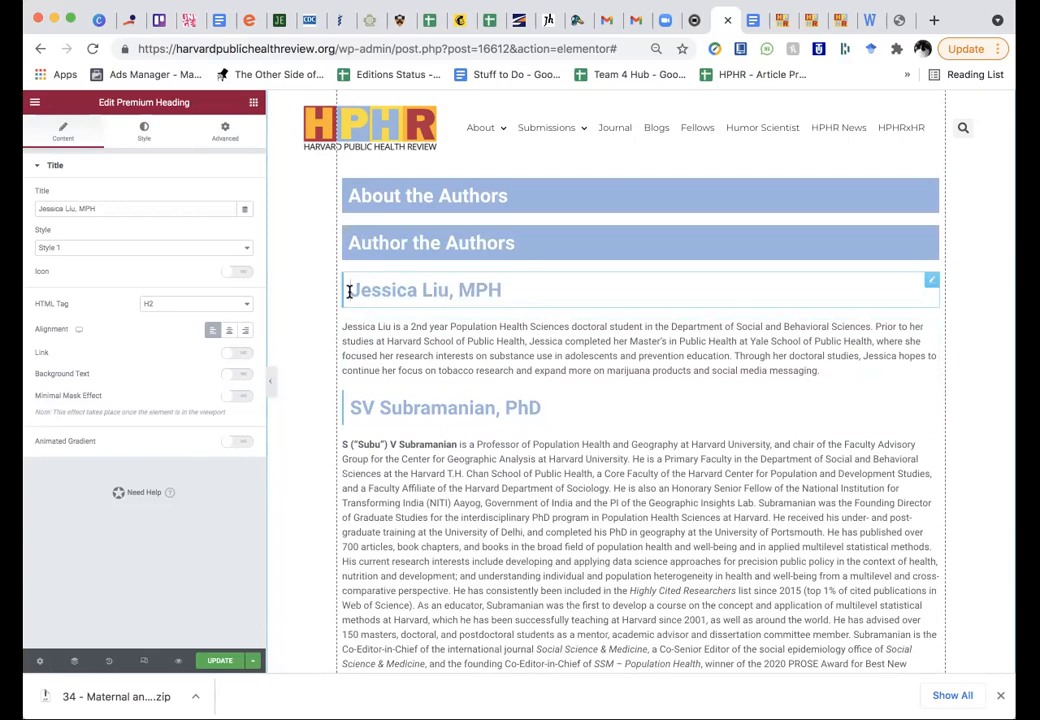
text(Dr.)
key(BackSpace)
key(BackSpace)
key(BackSpace)
key(BackSpace)
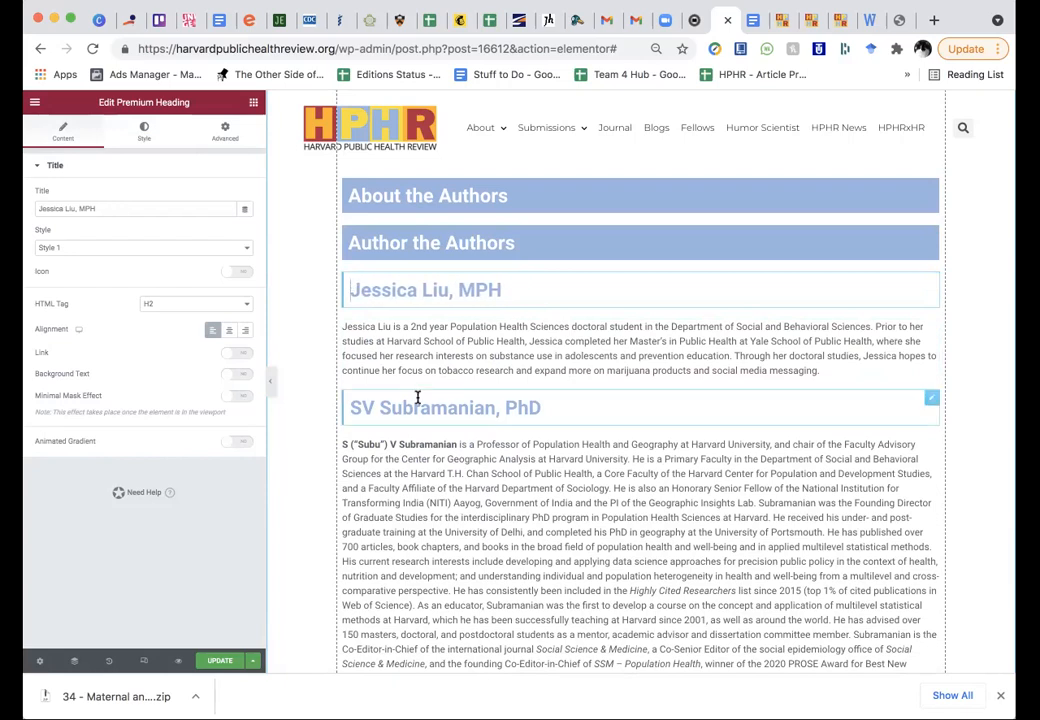
Step: Open the first author's bio text block and review the author headings and bios through the end of the page
scroll(418, 355, down, 4)
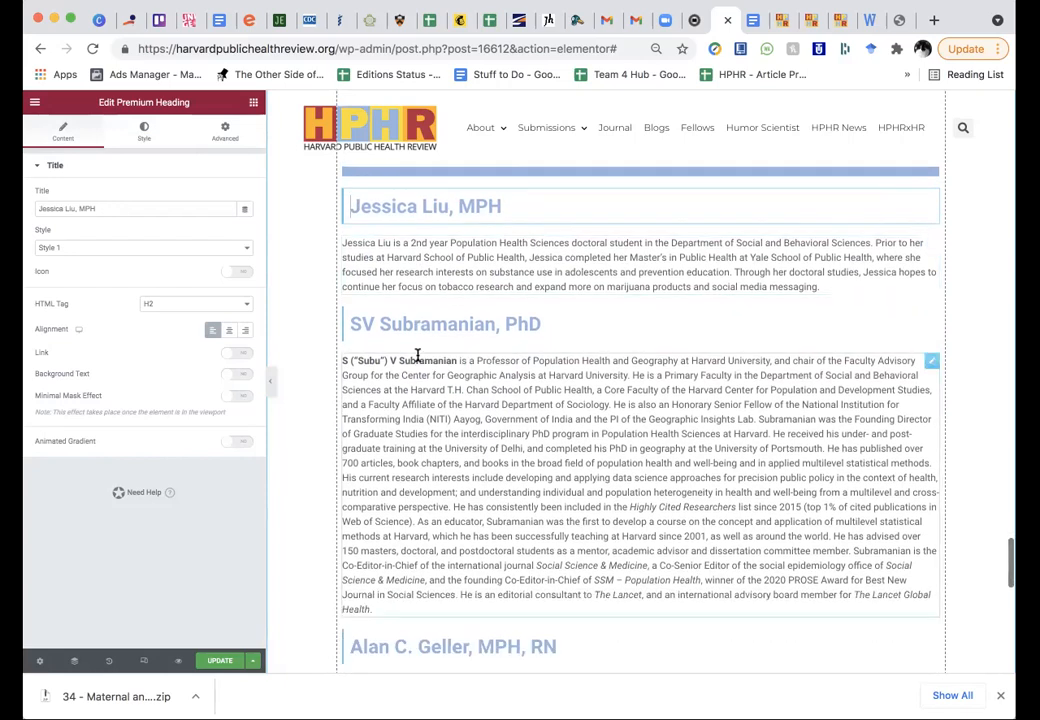
scroll(418, 360, up, 2)
click(415, 306)
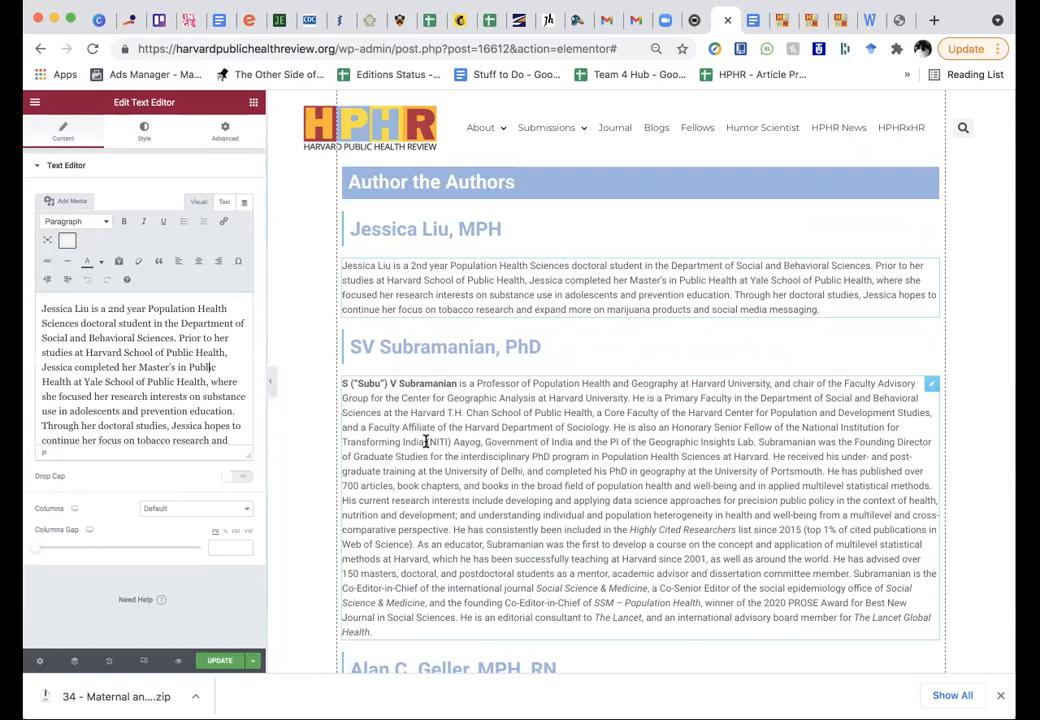
scroll(425, 437, down, 5)
scroll(425, 440, down, 1)
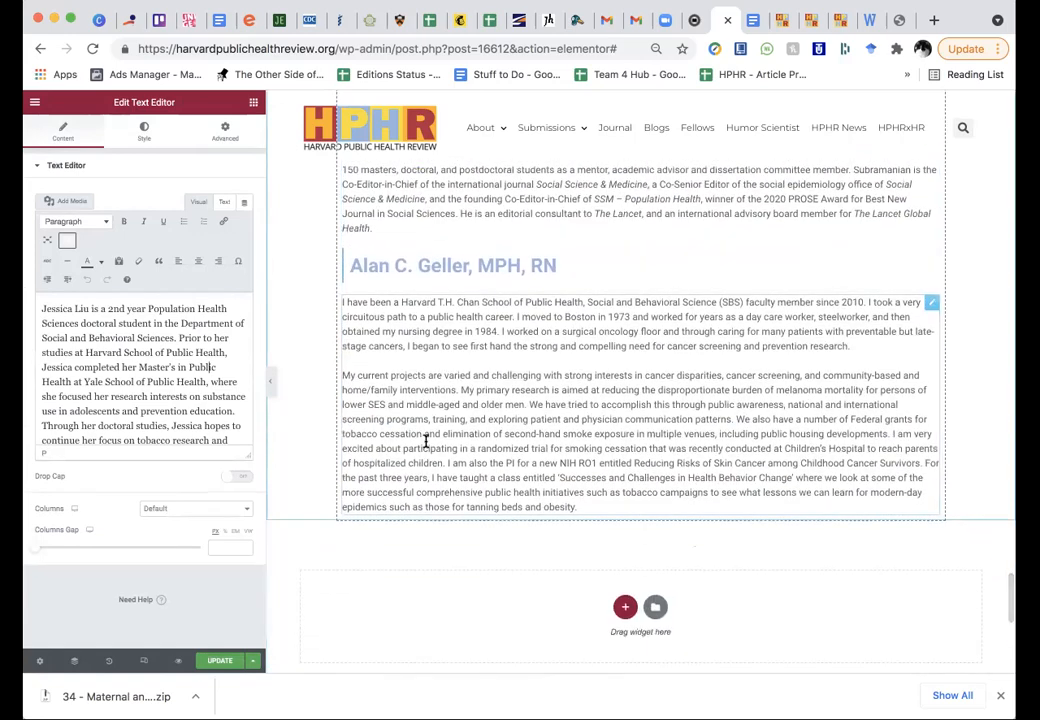
scroll(425, 442, up, 6)
scroll(425, 447, up, 2)
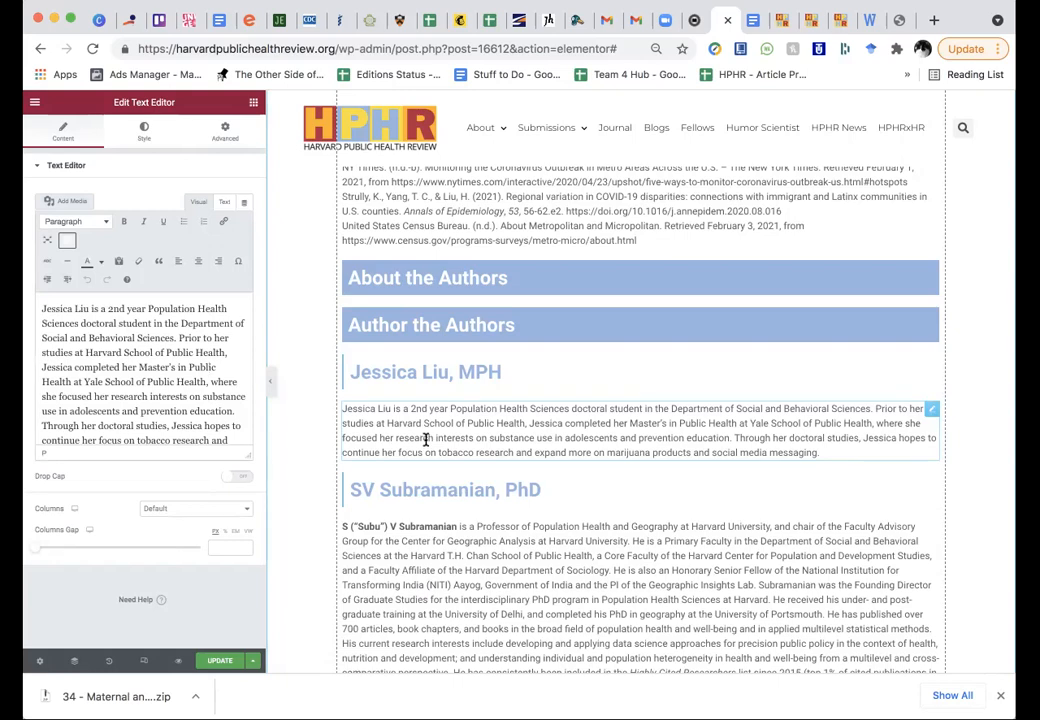
Step: Open the Author Submission Form (Responses) spreadsheet in Google Sheets in a new browser tab
click(935, 25)
text(author)
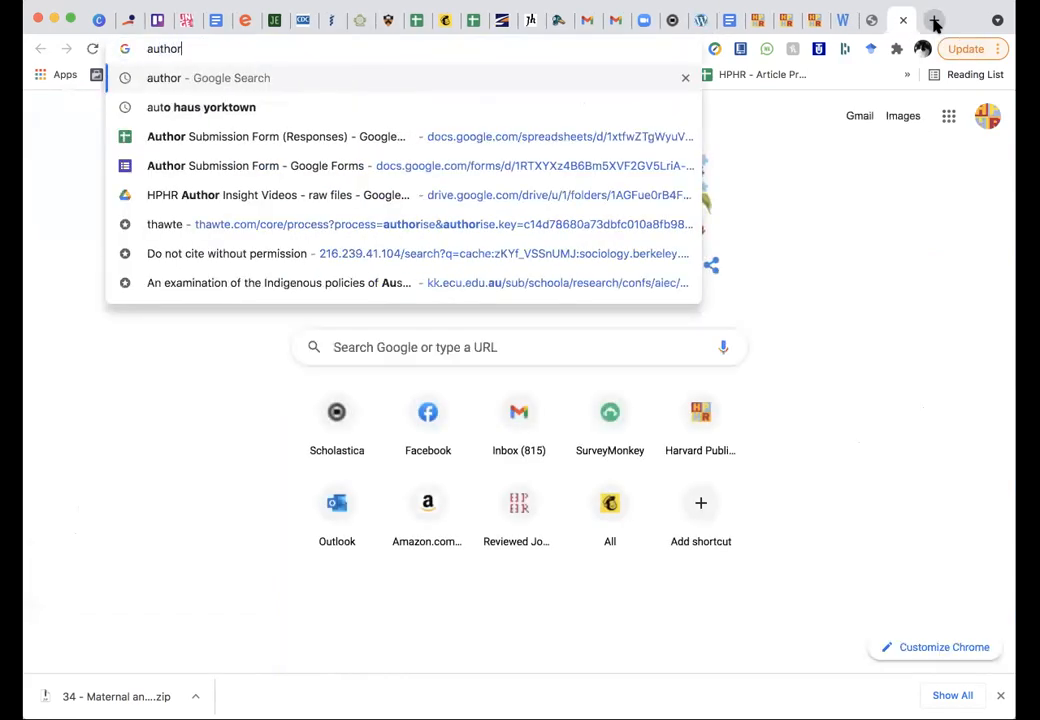
key(Down)
key(Down)
key(Down)
key(Return)
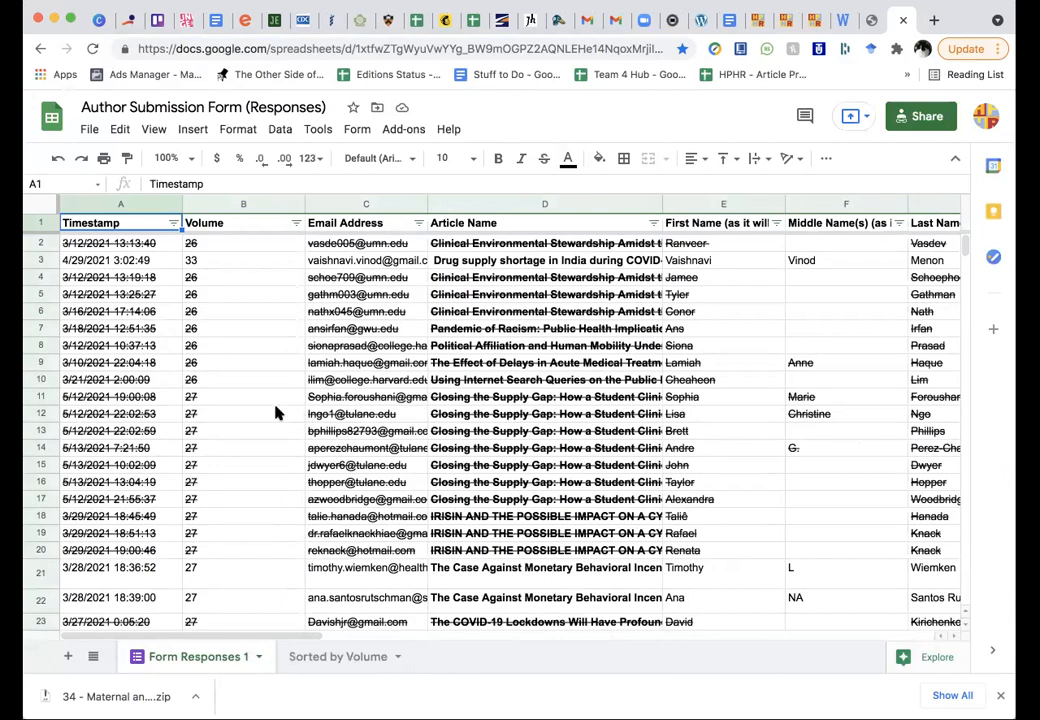
Step: Locate the row 21 submission in the form responses, check its article name, and select the author's first, middle and last name cells
scroll(160, 385, down, 3)
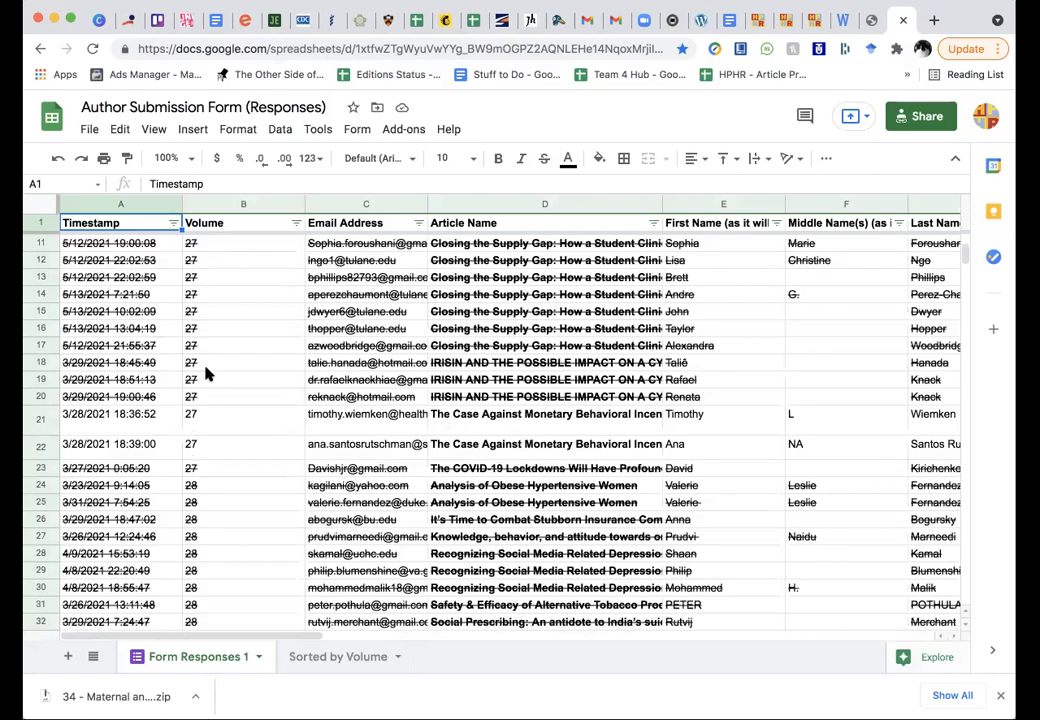
click(152, 424)
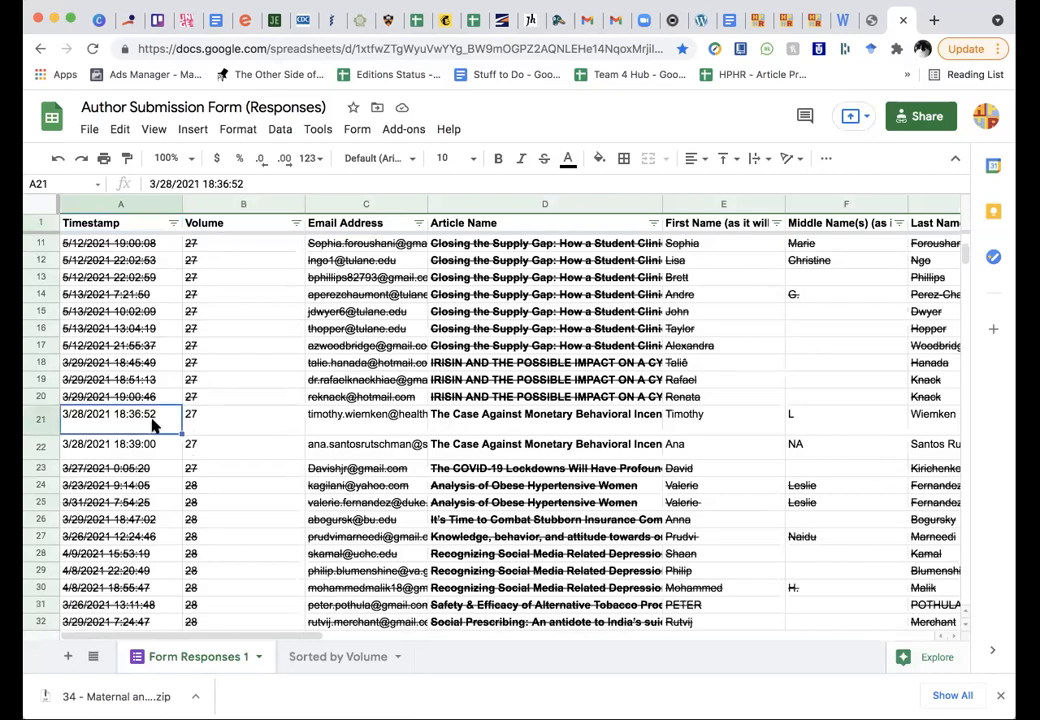
key(Right)
key(Right)
key(Right)
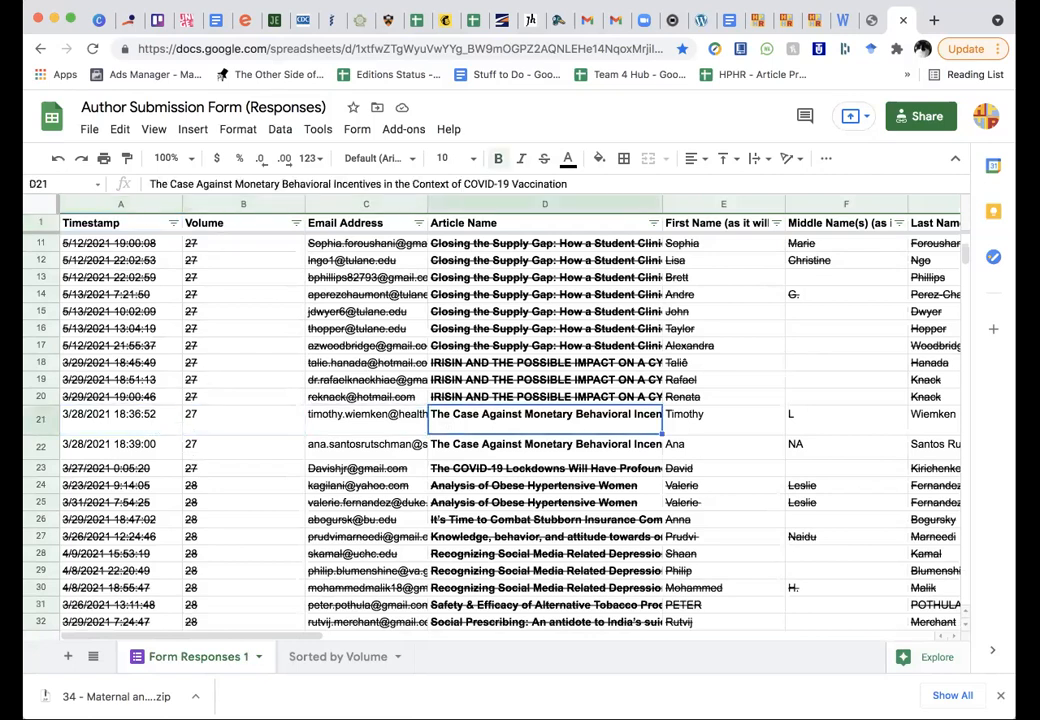
key(Right)
key(Right)
key(Right)
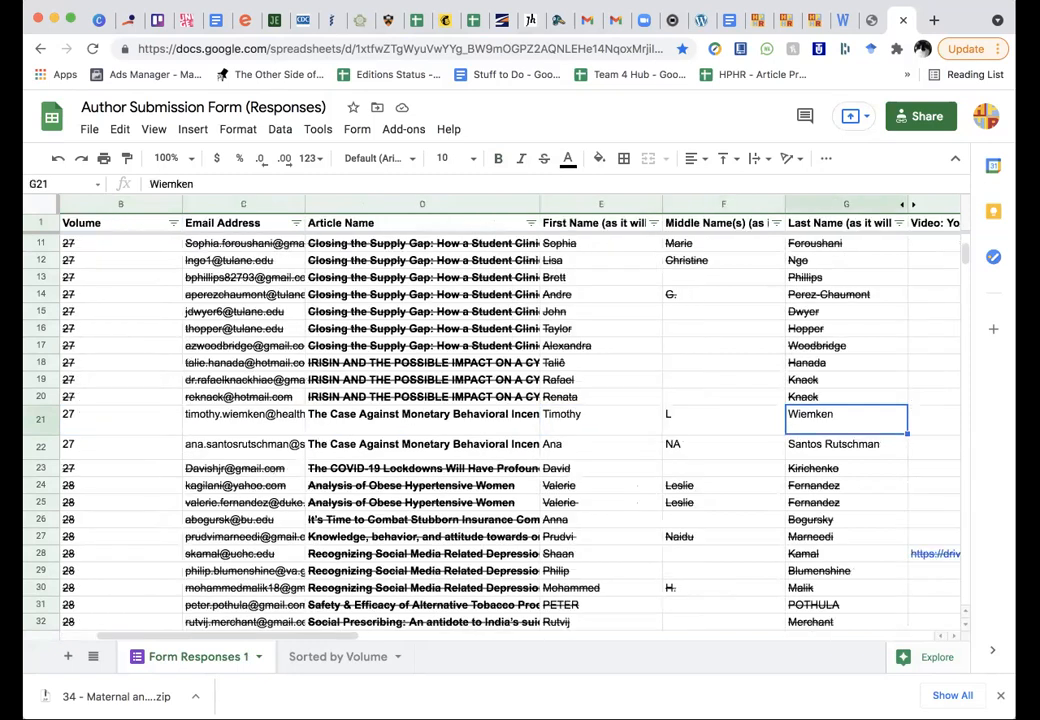
key(Left)
key(Left)
key(shift+Right)
key(shift+Right)
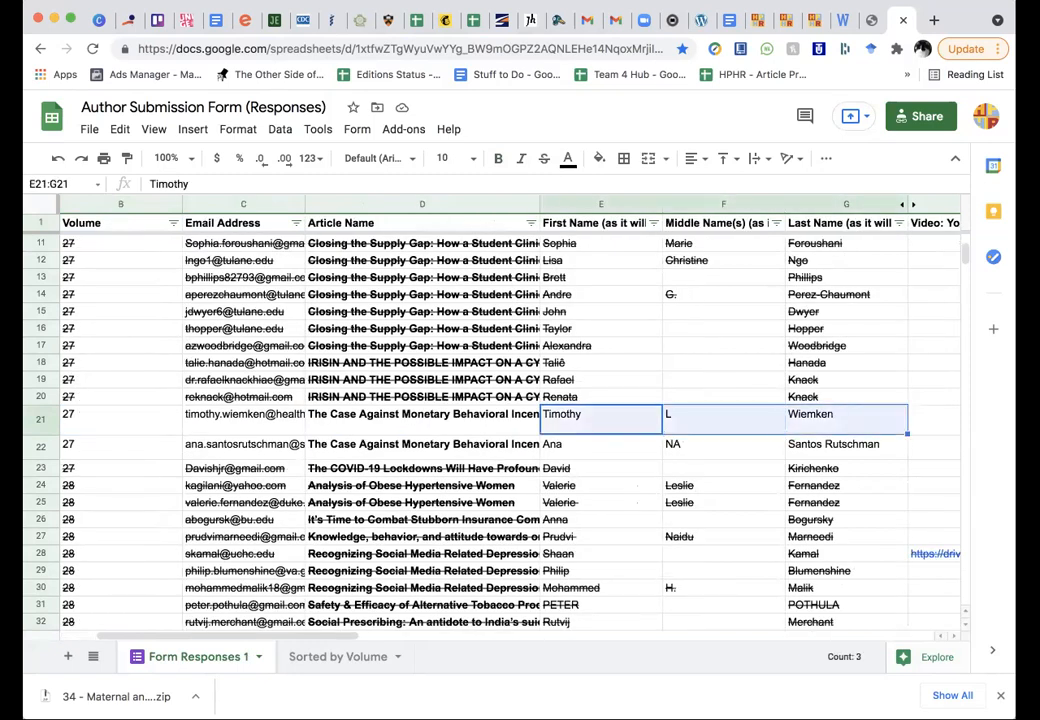
Step: Copy the author's Brief Bio cell in row 21
key(Right)
key(Right)
key(Right)
key(Right)
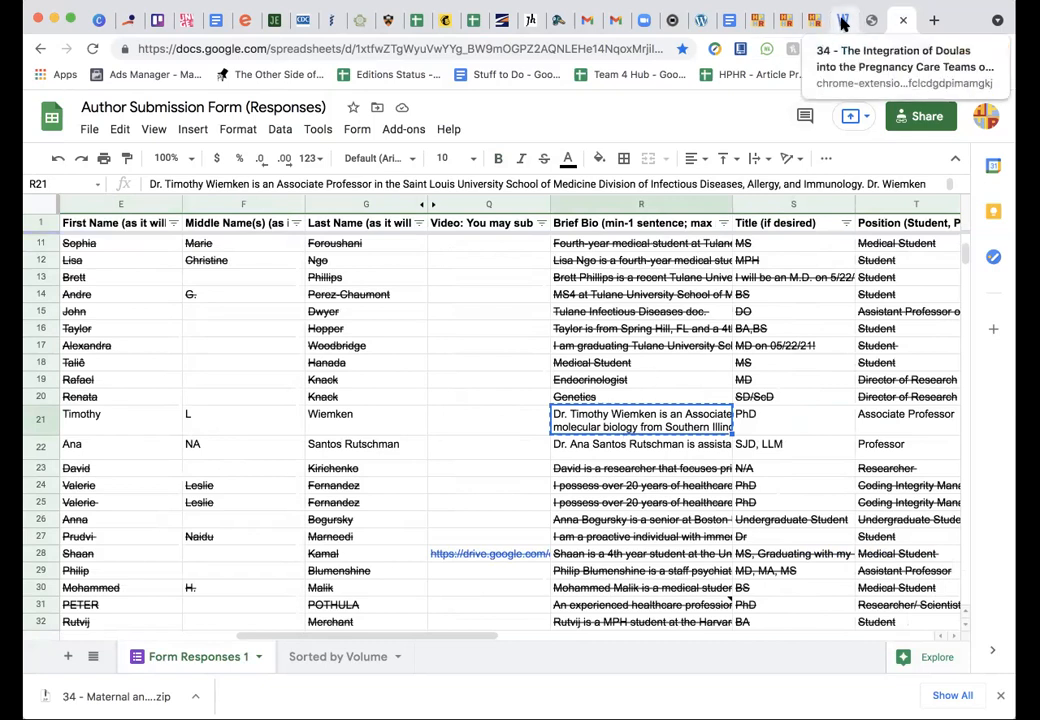
Step: Return to the Elementor page and replace the first author's bio text with the copied bio
click(701, 20)
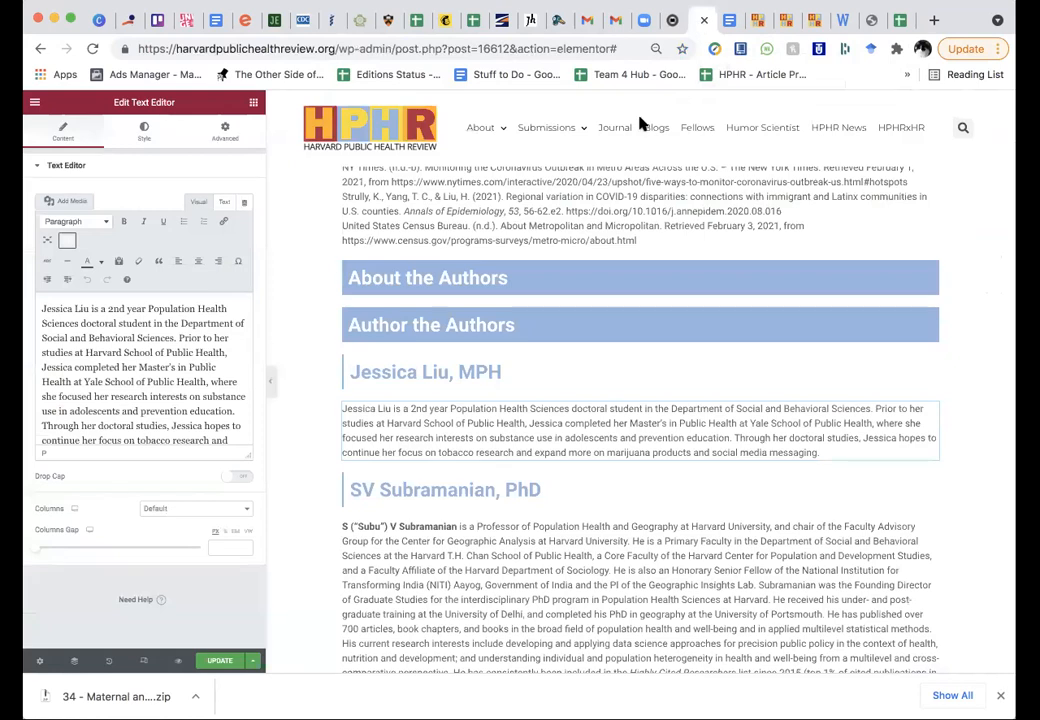
triple_click(81, 424)
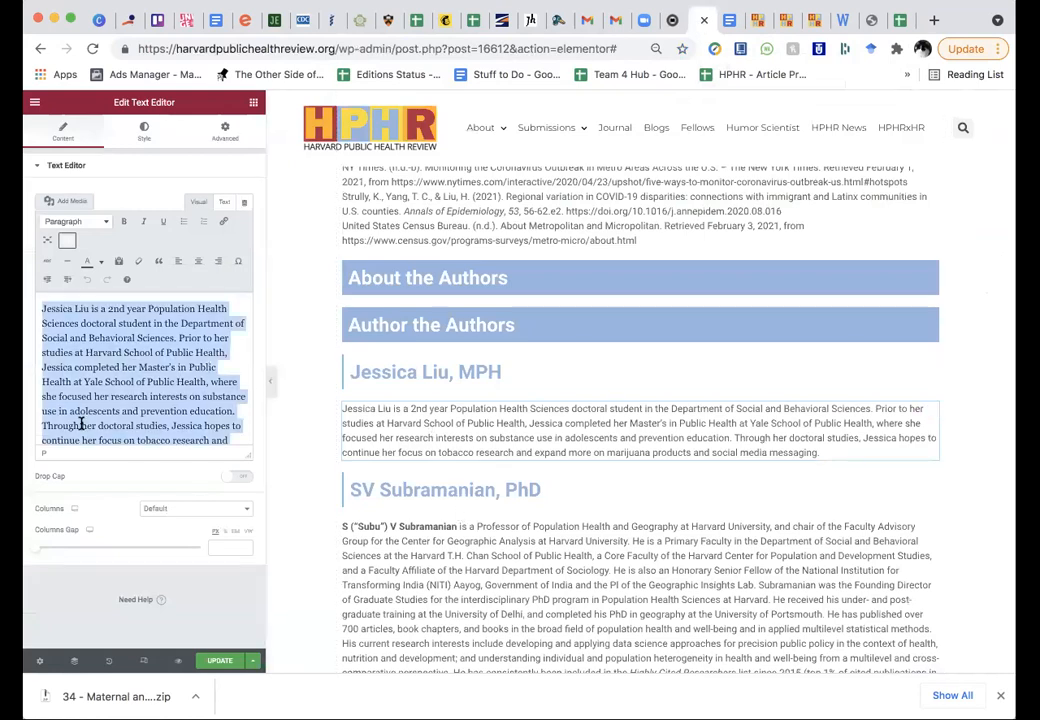
text(Dr. Timothy Wiemken is an Associate Professor in the Saint Louis University School of Medicine Division of Infectious Diseases, Allergy, and Immunology. Dr. Wiemken has a doctorate in Public Health from the University of Louisville, a master's degree in Epidemiology from Saint Louis University, and has a bachelor's degree in microbiology and molecular biology from Southern Illinois University. His research currently focuses on pneumonia, influenza, emerging respiratory pathogens, vaccinology, data science in healthcare, and healthcare-associated infections.)
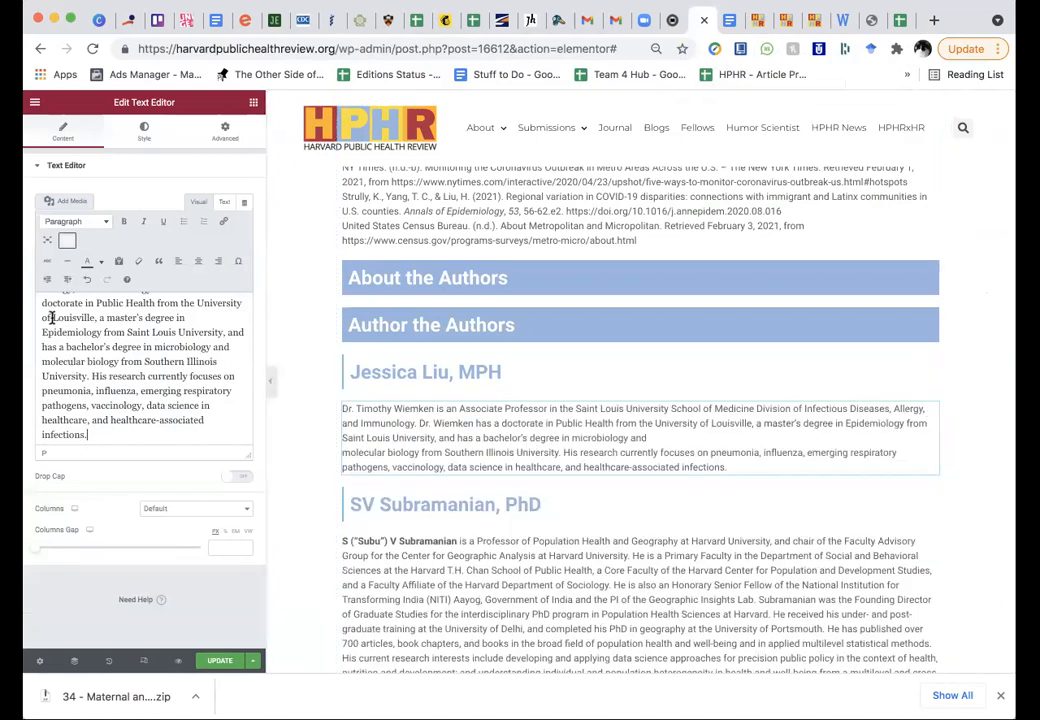
Step: Search for "bache" to locate the bachelor's degree sentence in the bio and remove the line break before "molecular biology"
scroll(73, 325, up, 2)
scroll(73, 325, up, 2)
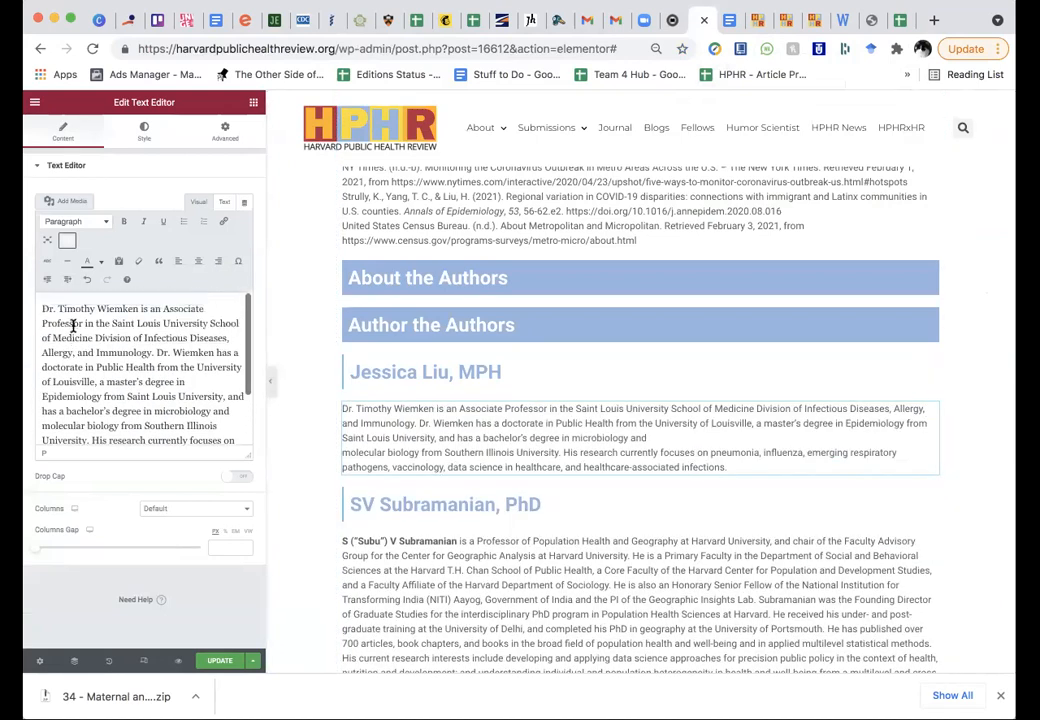
click(185, 383)
key(Right)
key(Right)
key(Right)
key(Right)
key(Right)
key(Right)
key(Right)
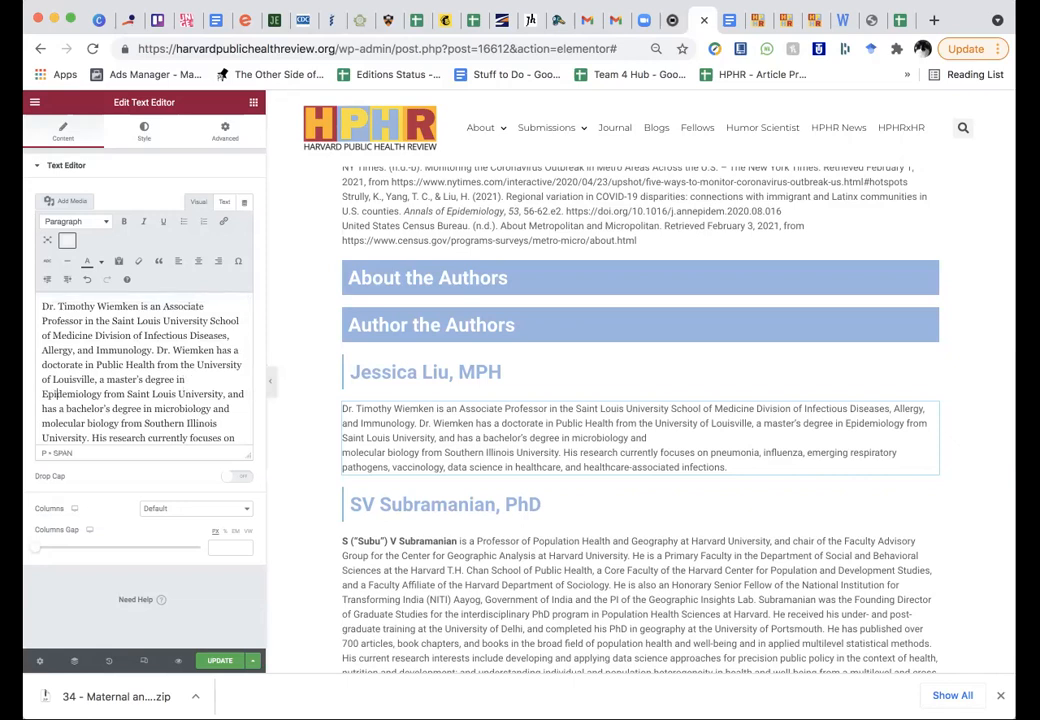
key(ctrl+f)
text(bache)
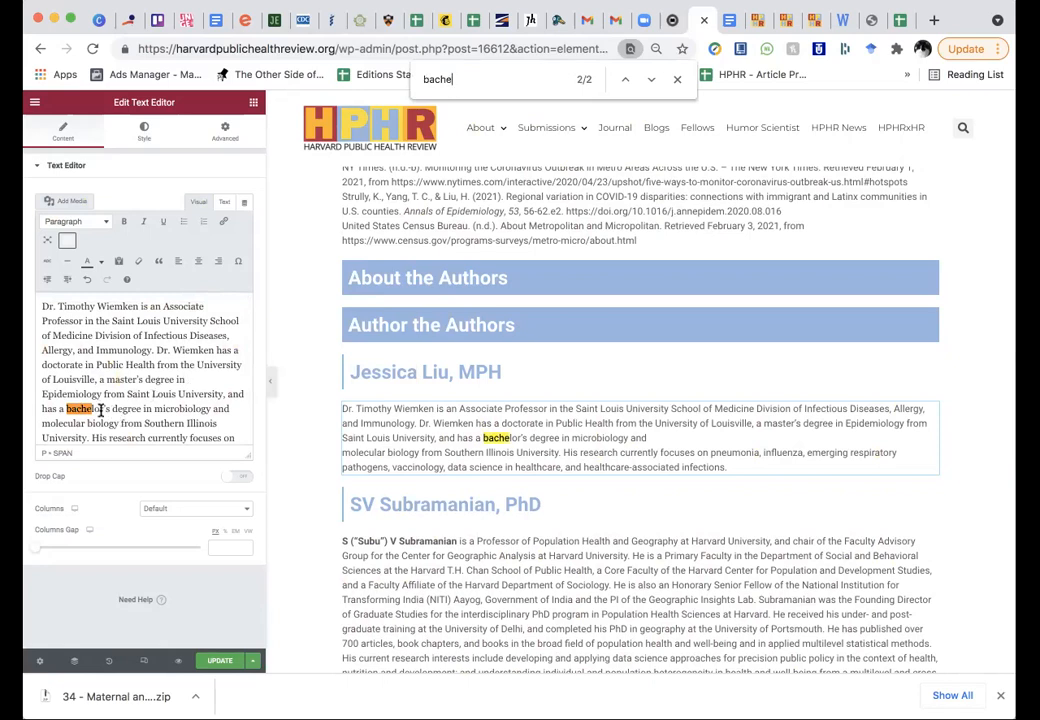
scroll(92, 410, down, 1)
click(41, 413)
key(BackSpace)
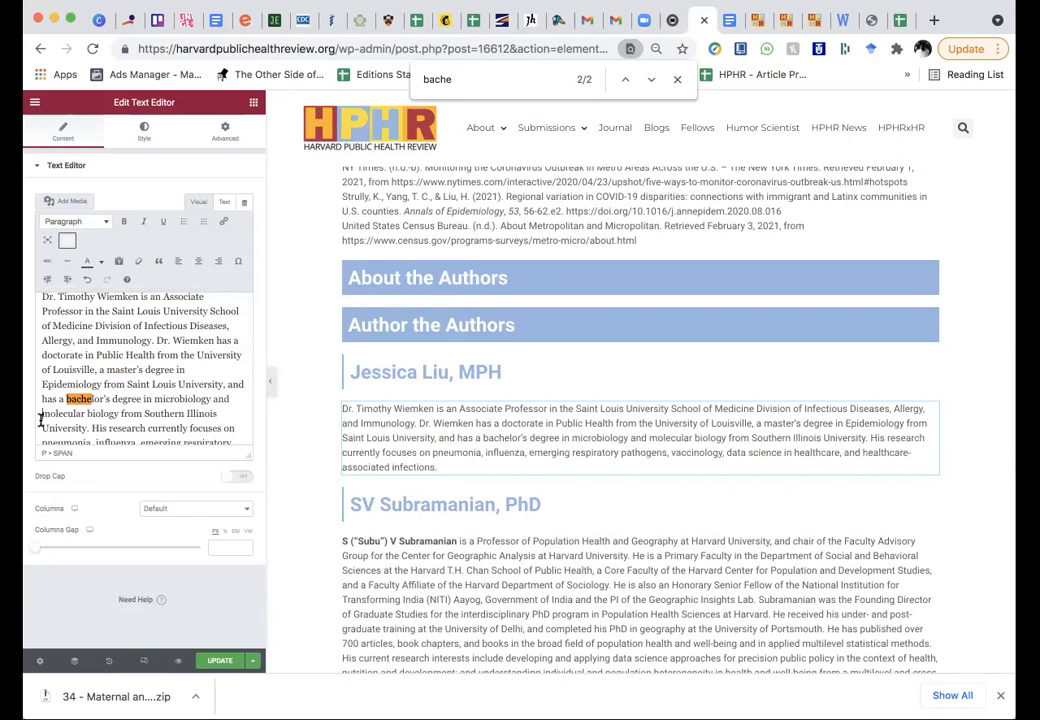
scroll(90, 383, down, 2)
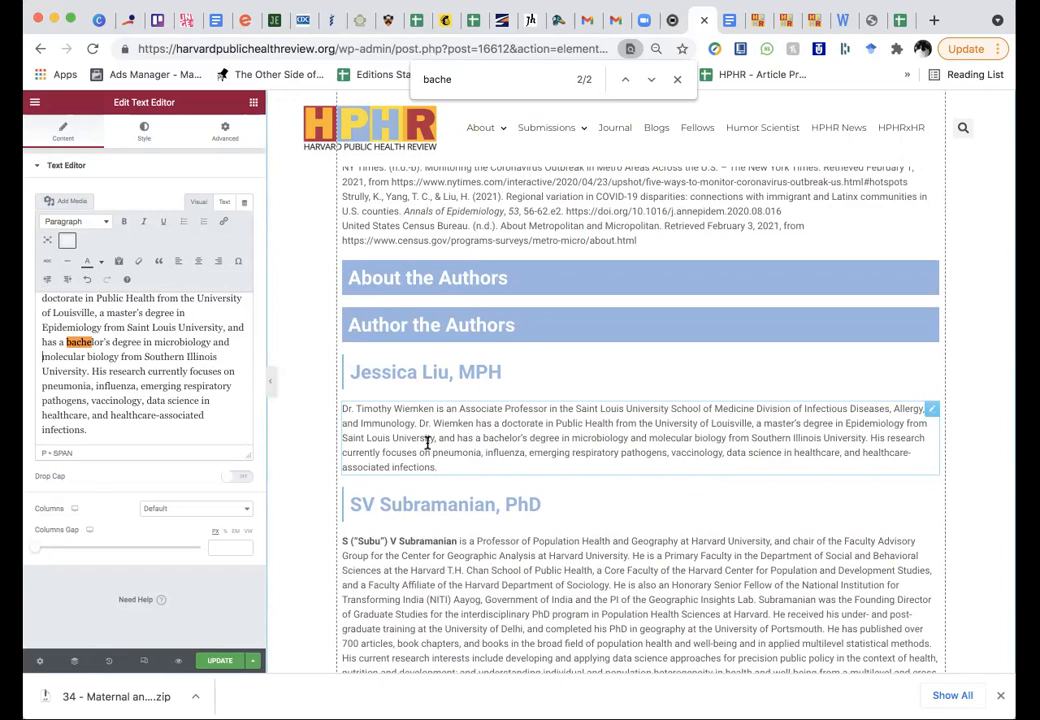
Step: Switch back to the Google Sheets form responses, select name cells E21:G21, and examine that author's title, position and organization columns
click(900, 19)
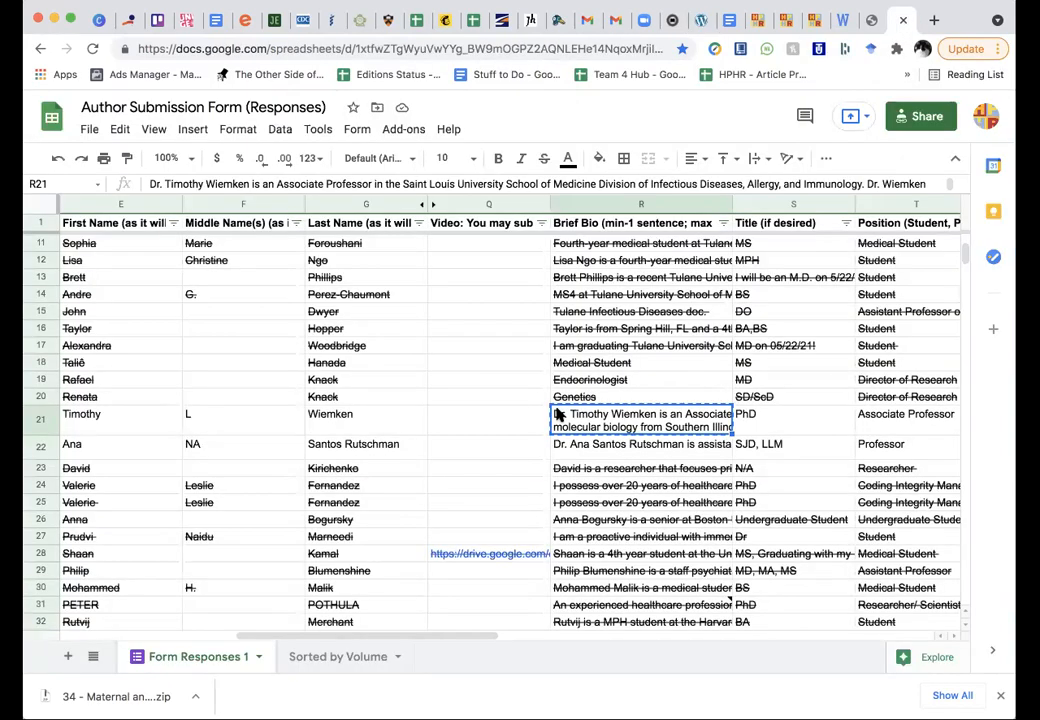
drag(143, 424, 420, 430)
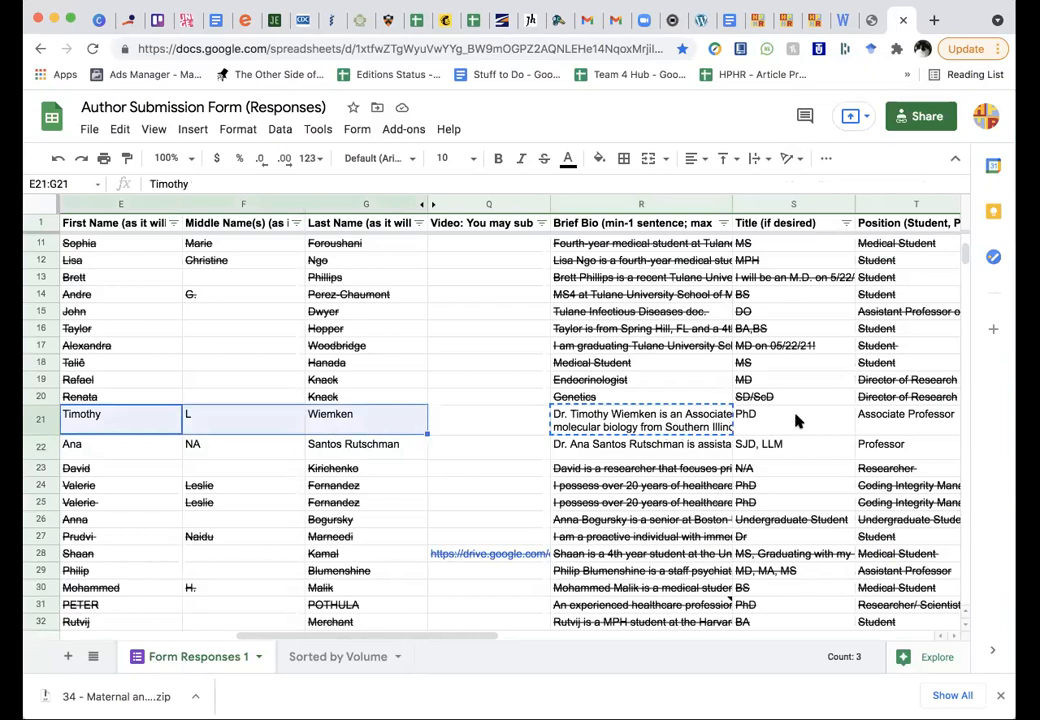
scroll(797, 420, right, 2)
scroll(797, 420, right, 2)
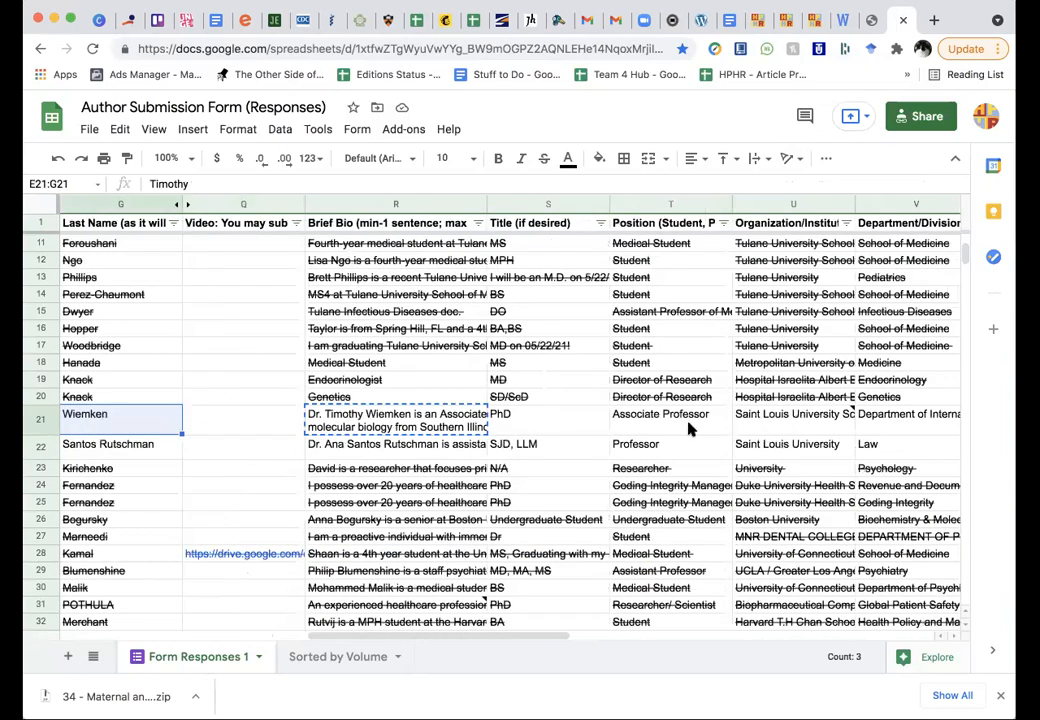
Step: Examine row 21's position, Organization/Institution and Department/Division cells, ending at the first-time author column
click(677, 427)
click(775, 425)
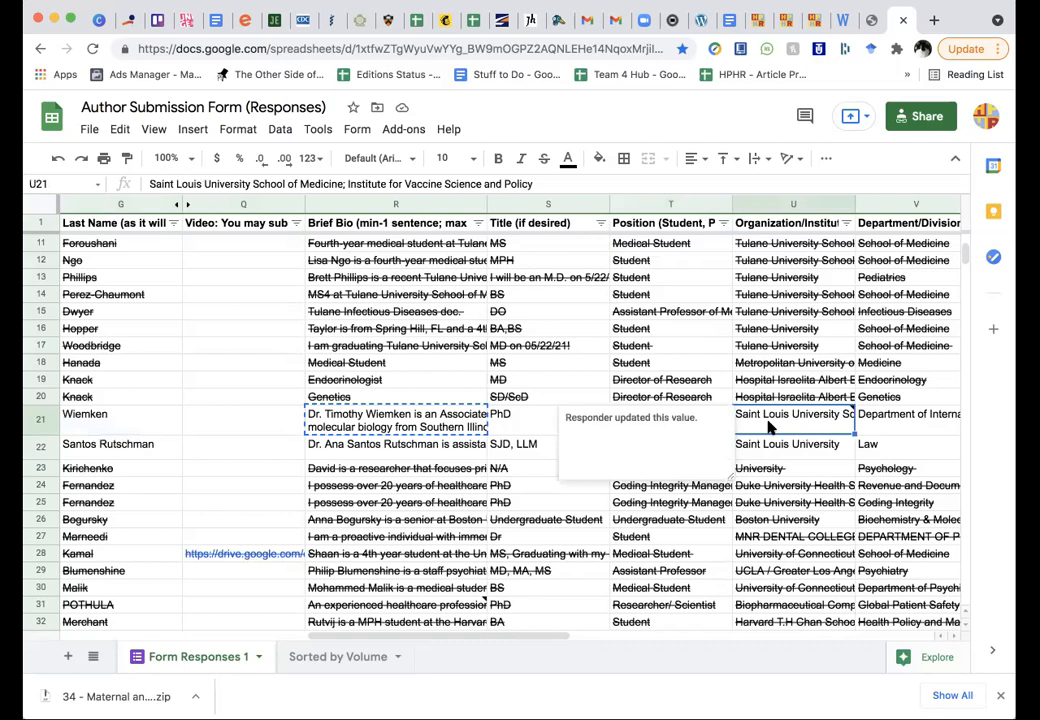
click(903, 425)
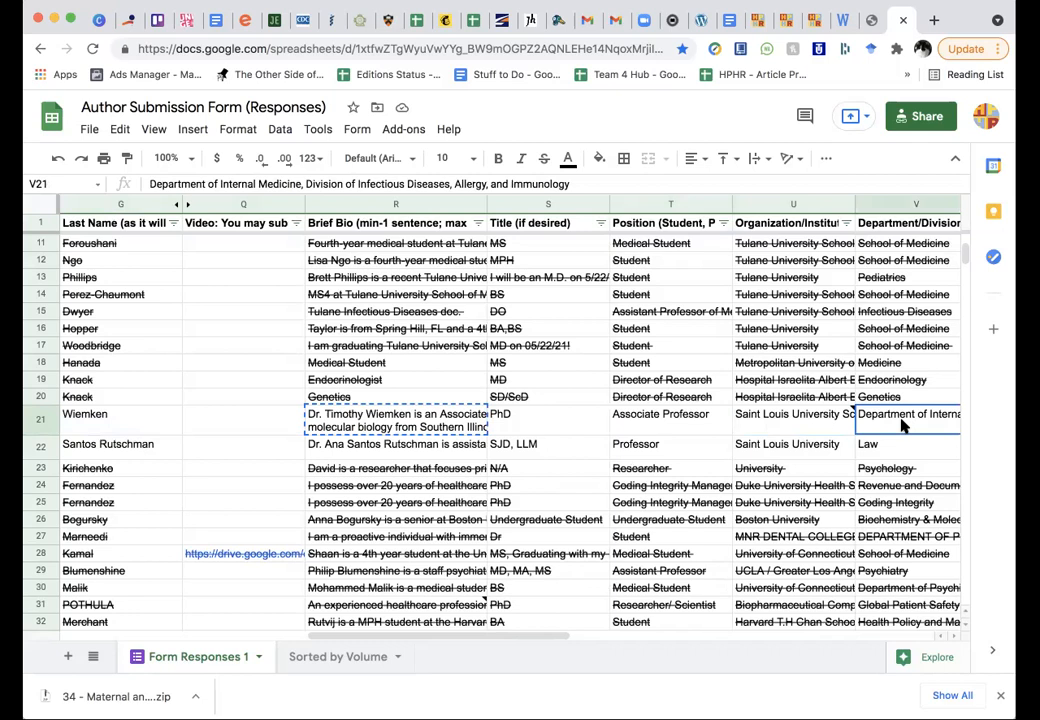
key(Right)
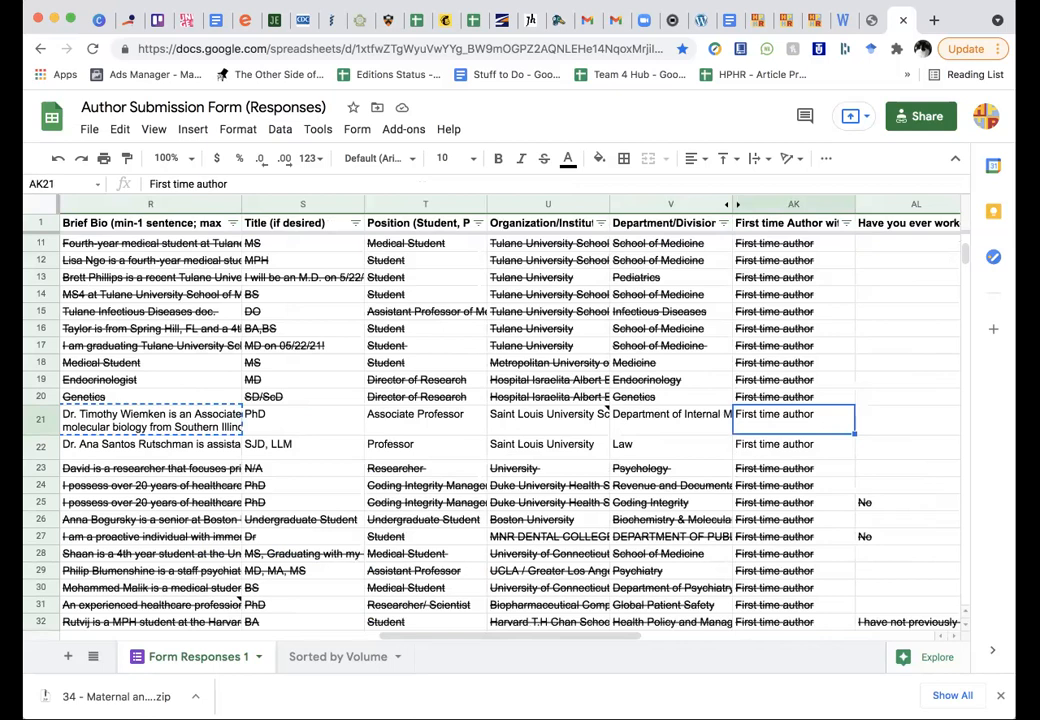
Step: Move back along row 21 past the bio and name cells to check the Article Name in D21
key(Left)
key(Left)
key(Left)
key(Left)
key(Left)
key(Left)
key(Left)
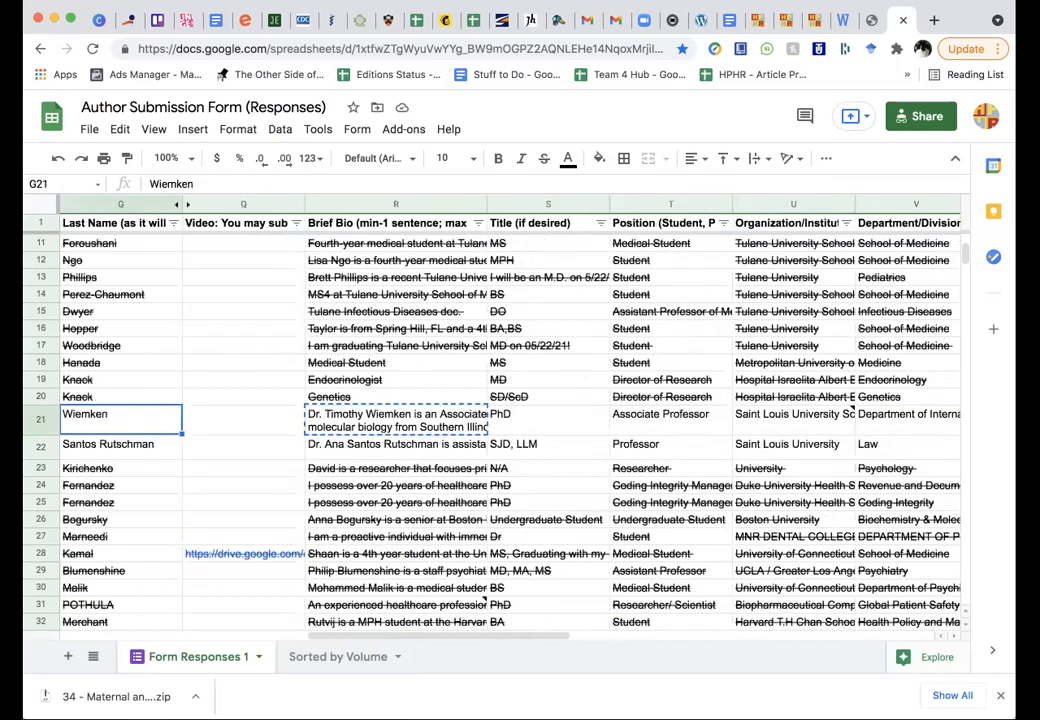
key(Left)
key(Left)
key(Left)
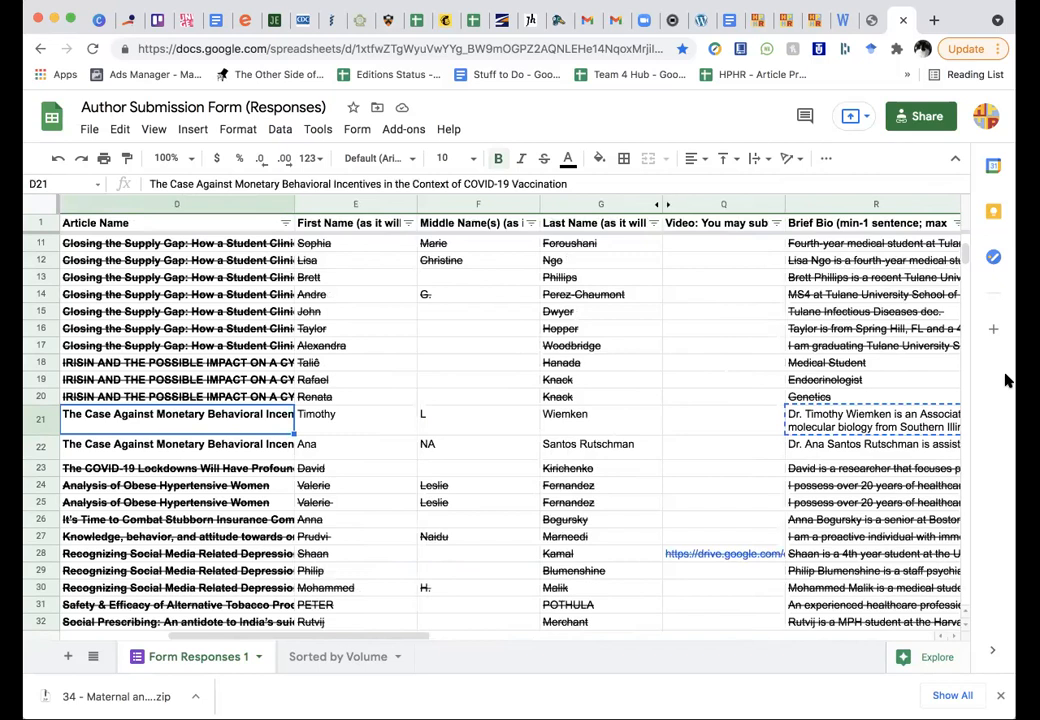
Step: Return to the Elementor page and review the first author's bio text and the remaining author bios below it
click(699, 22)
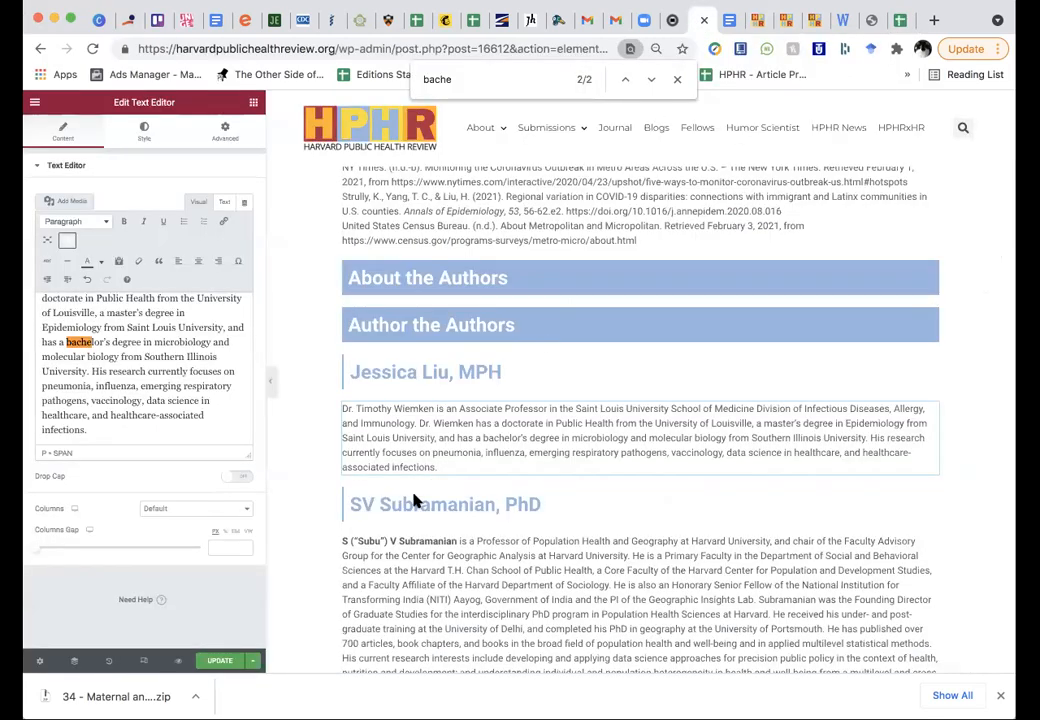
scroll(413, 498, down, 5)
scroll(413, 499, down, 2)
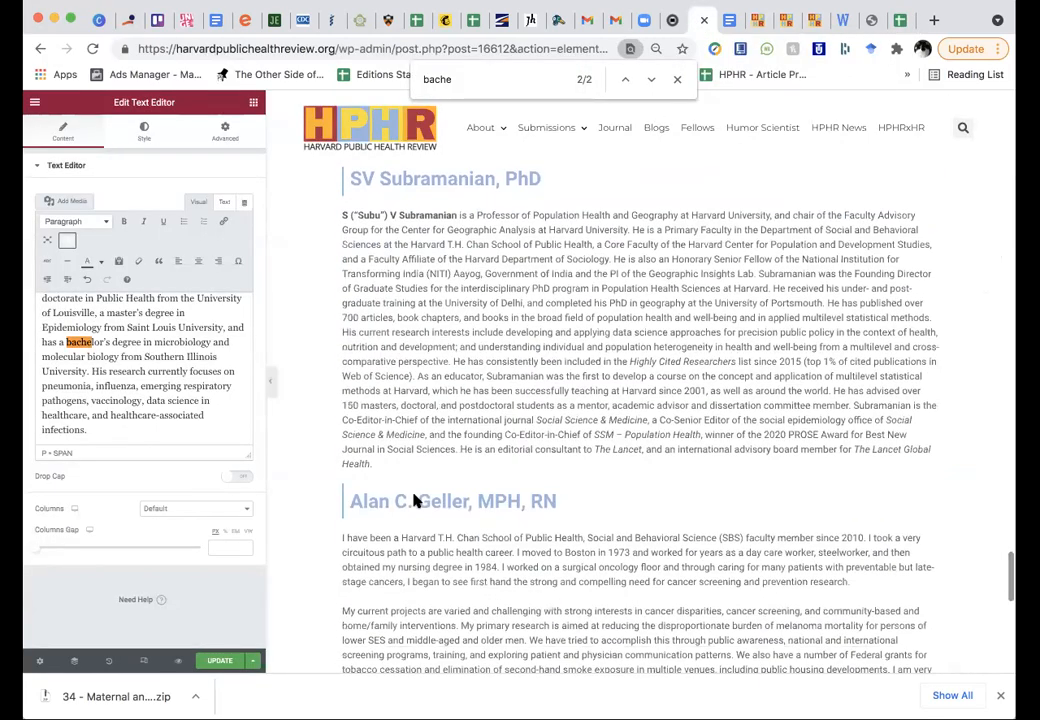
scroll(413, 499, up, 2)
scroll(415, 500, up, 2)
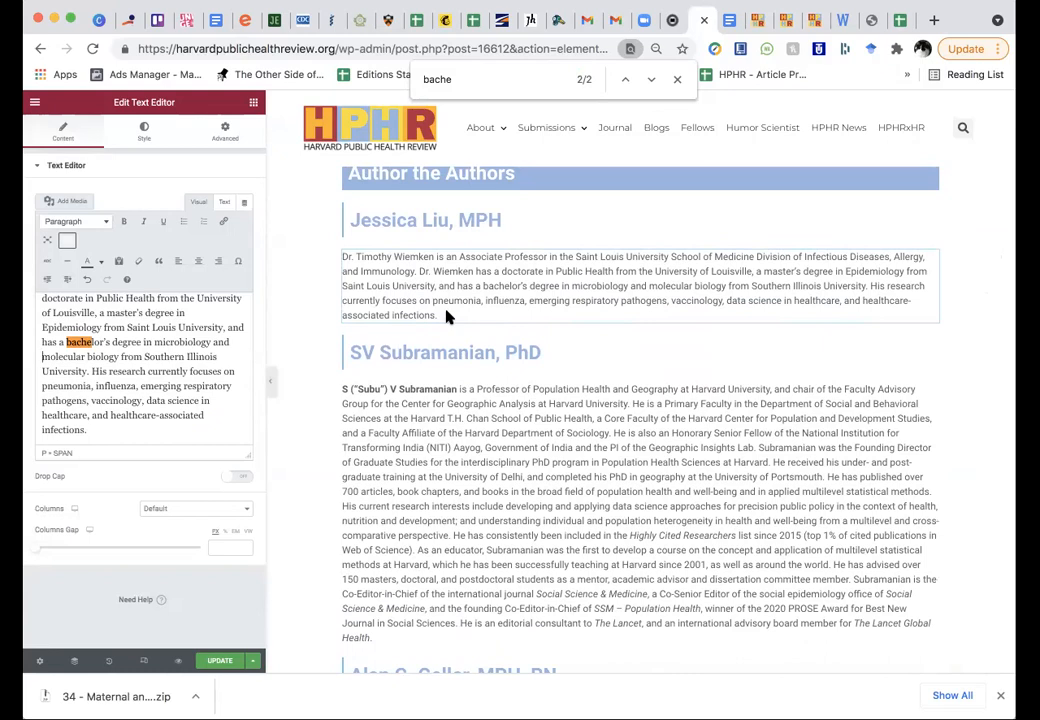
click(488, 450)
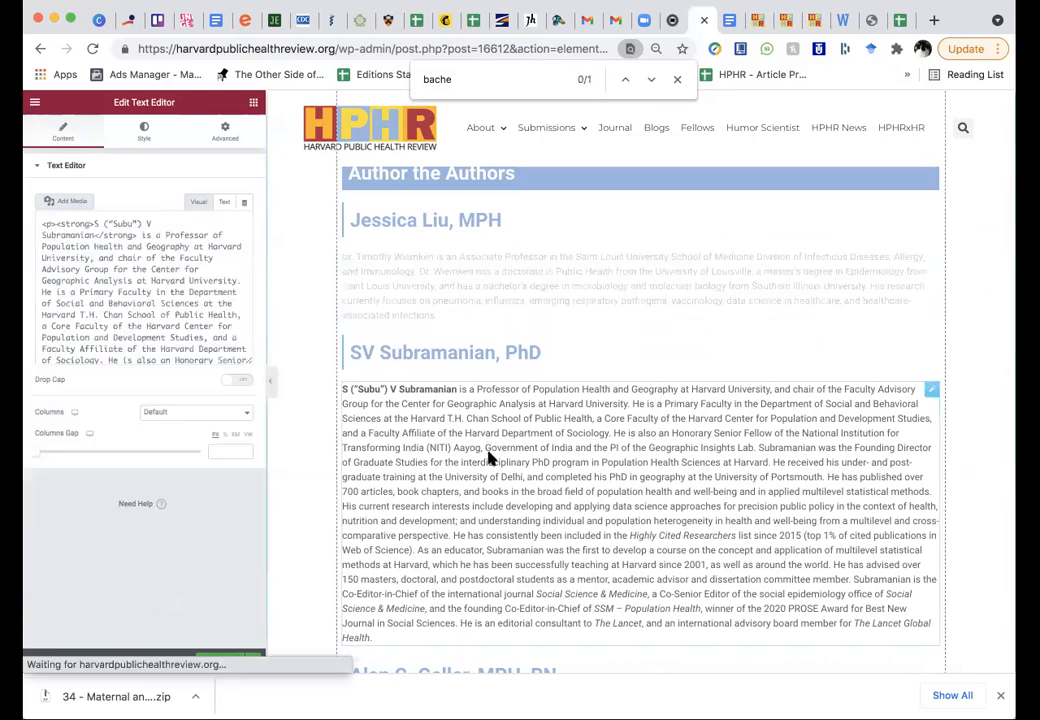
click(433, 271)
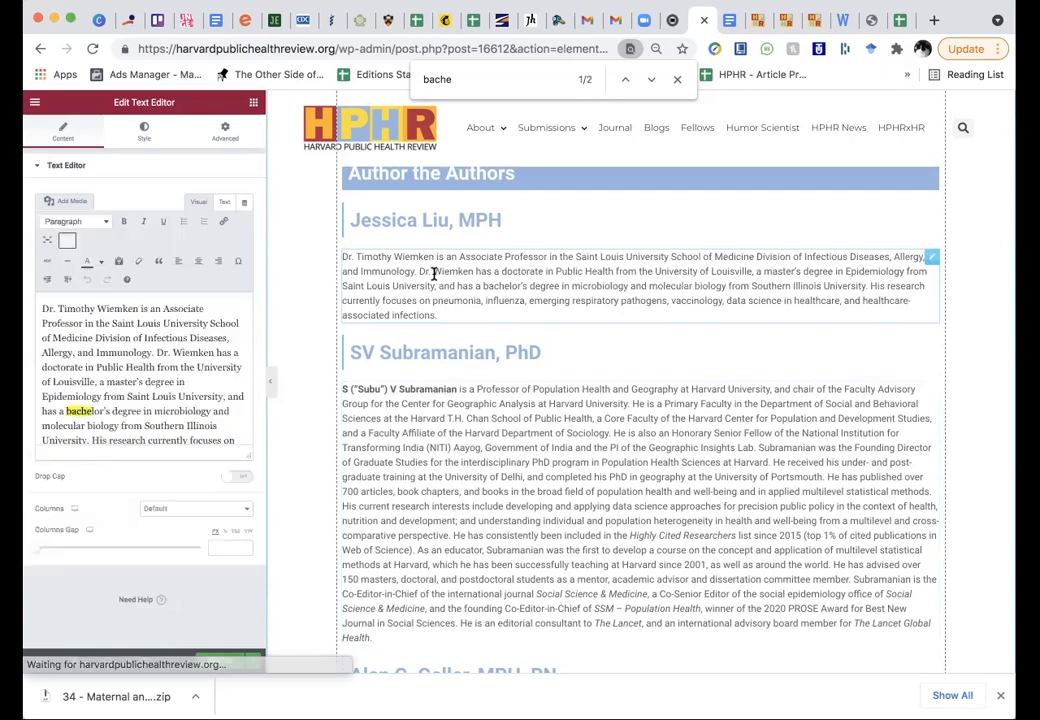
drag(158, 367, 169, 436)
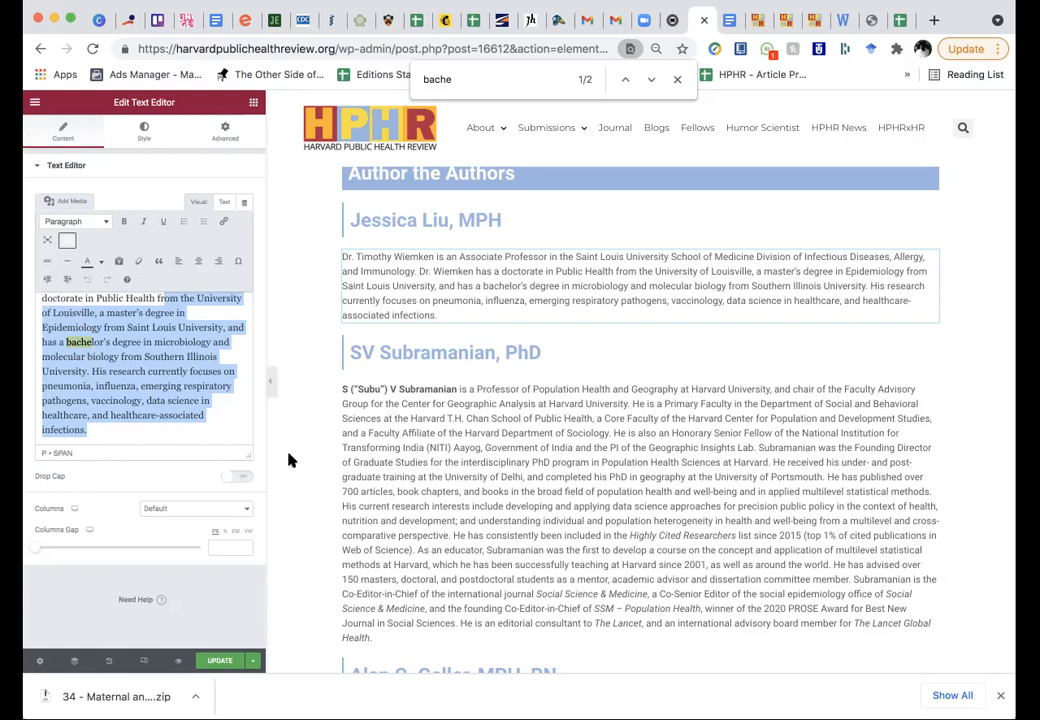
scroll(436, 430, down, 4)
scroll(437, 436, down, 8)
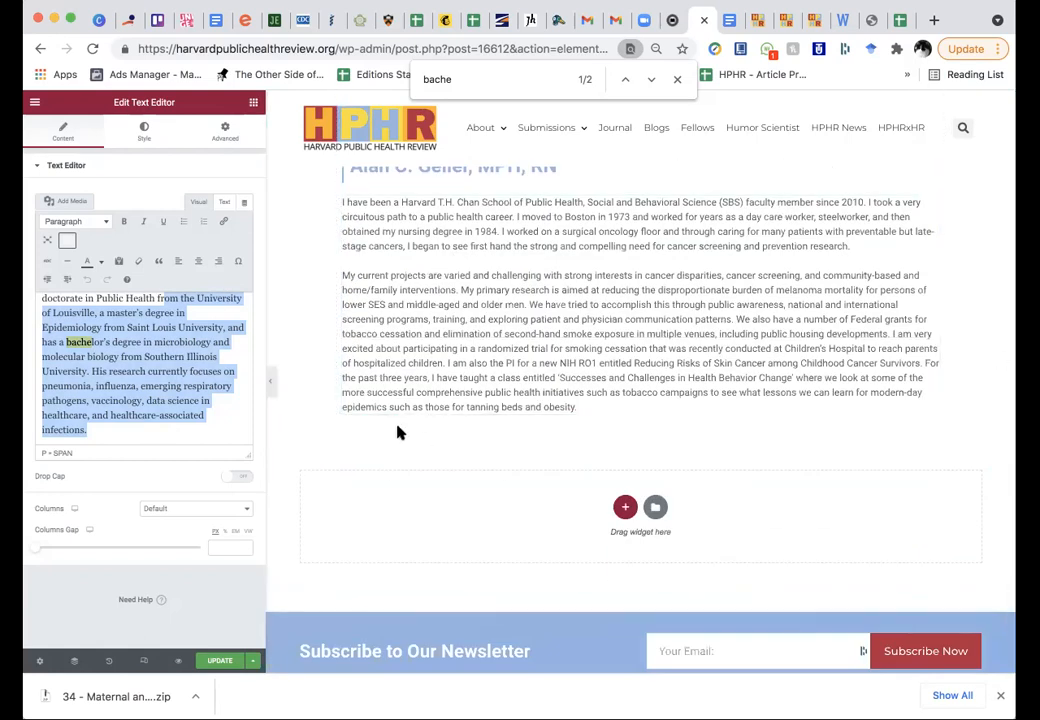
Step: Update the article page and open its post settings at the title, status and featured image
click(209, 664)
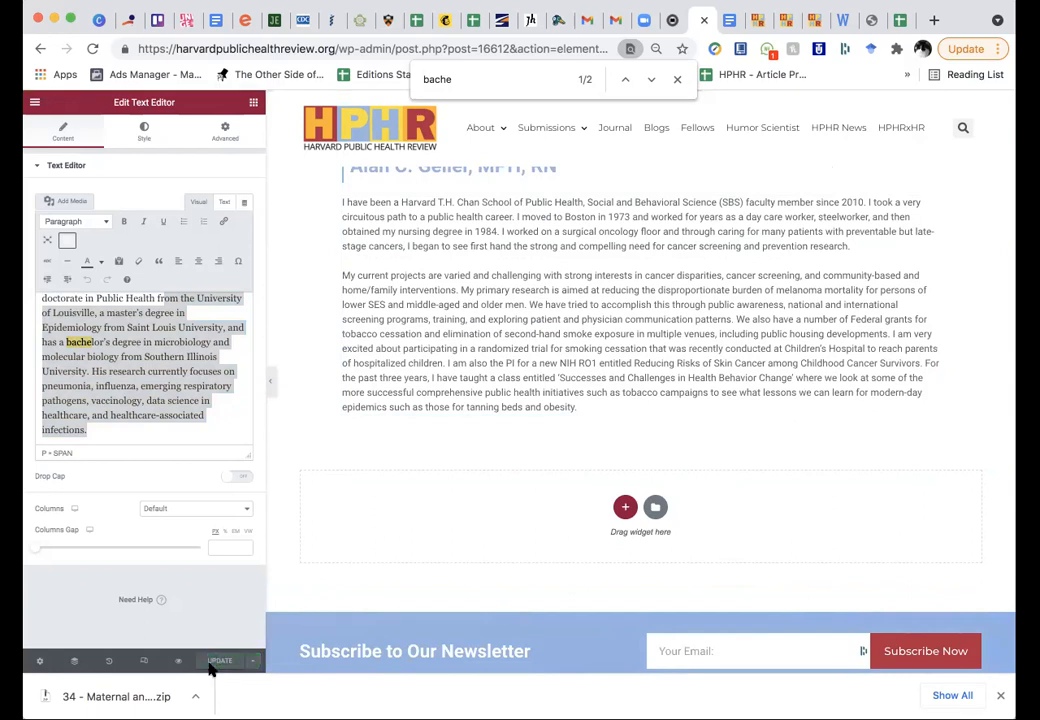
click(40, 663)
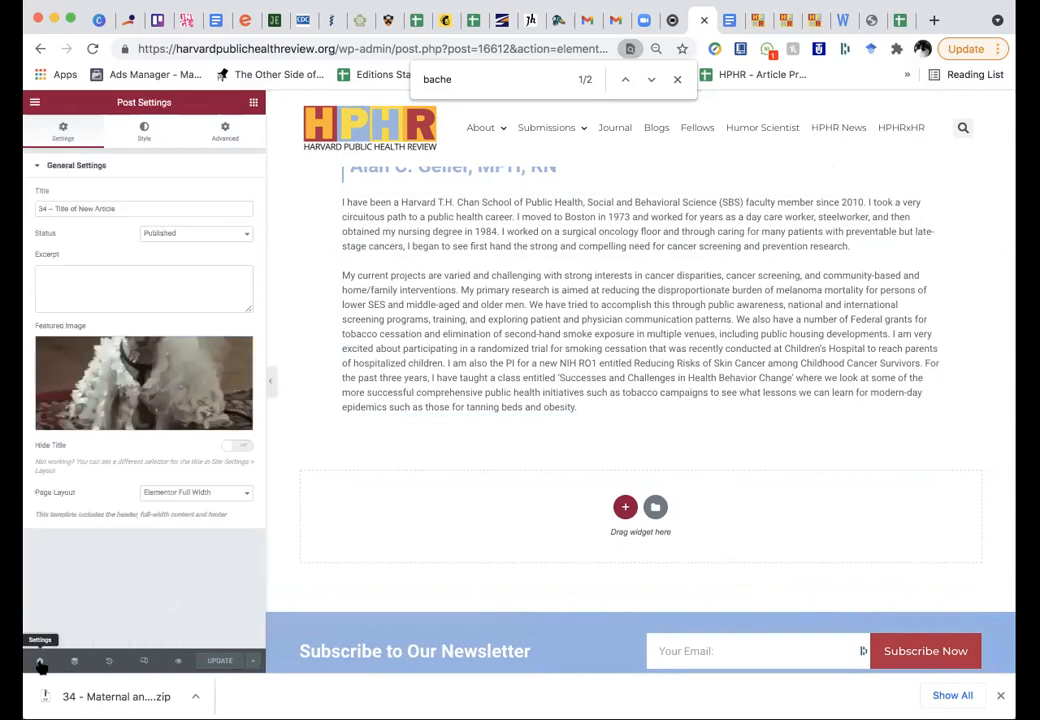
mouse_move(127, 392)
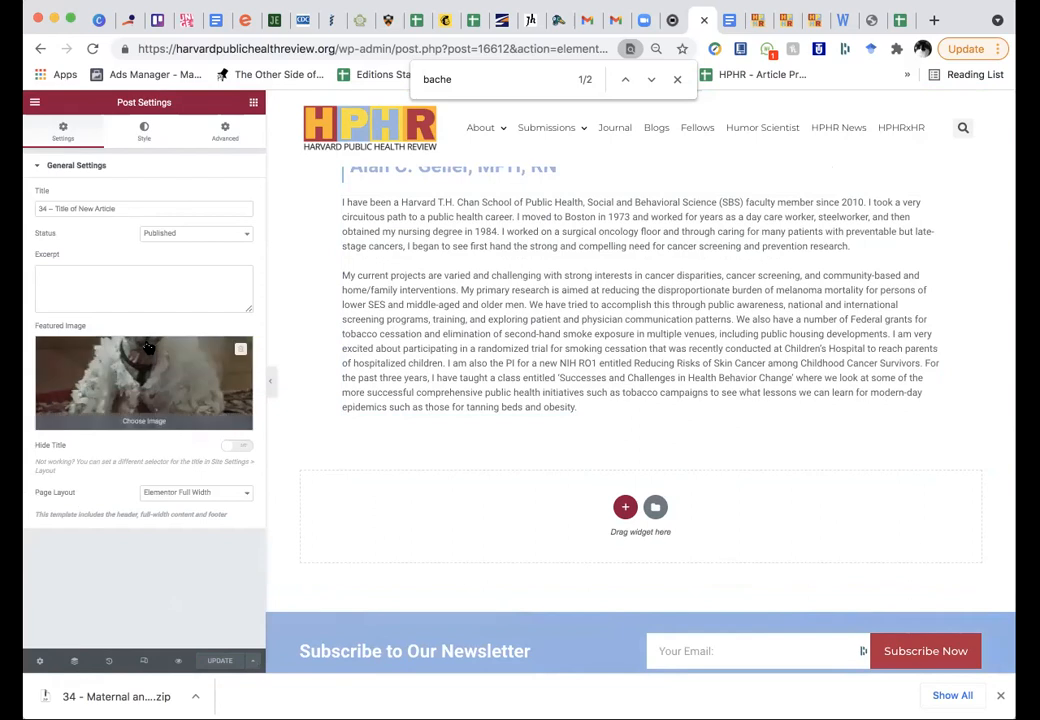
Step: View the live article page and review it from the citation and abstract through the figures and tables
click(34, 101)
click(77, 291)
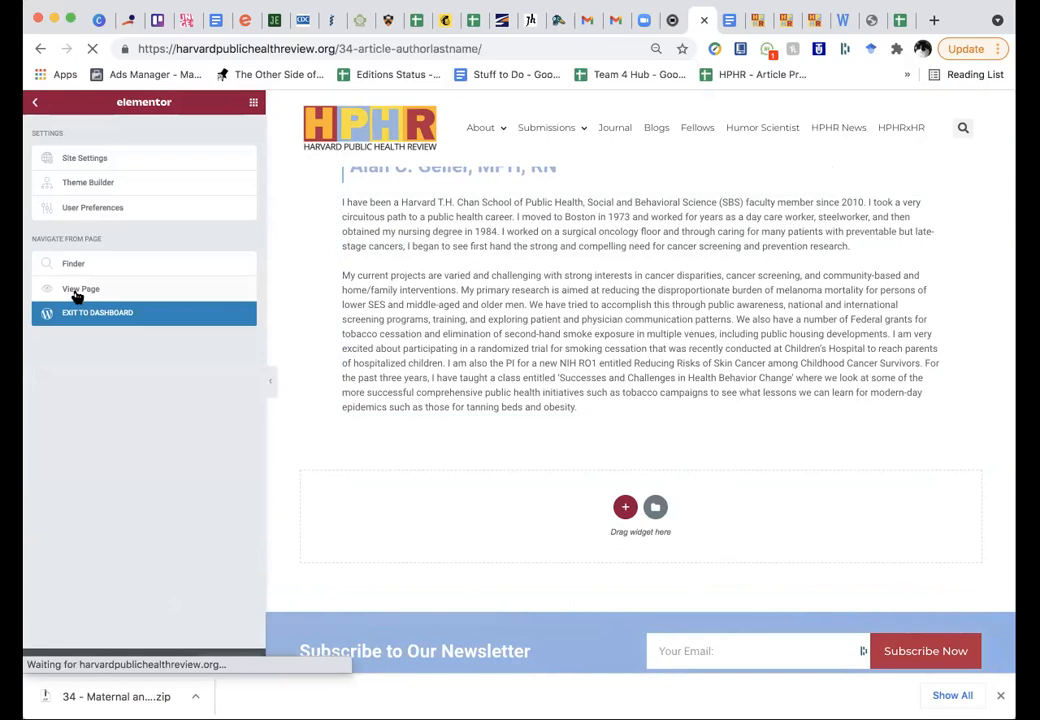
scroll(114, 404, down, 2)
scroll(114, 404, down, 15)
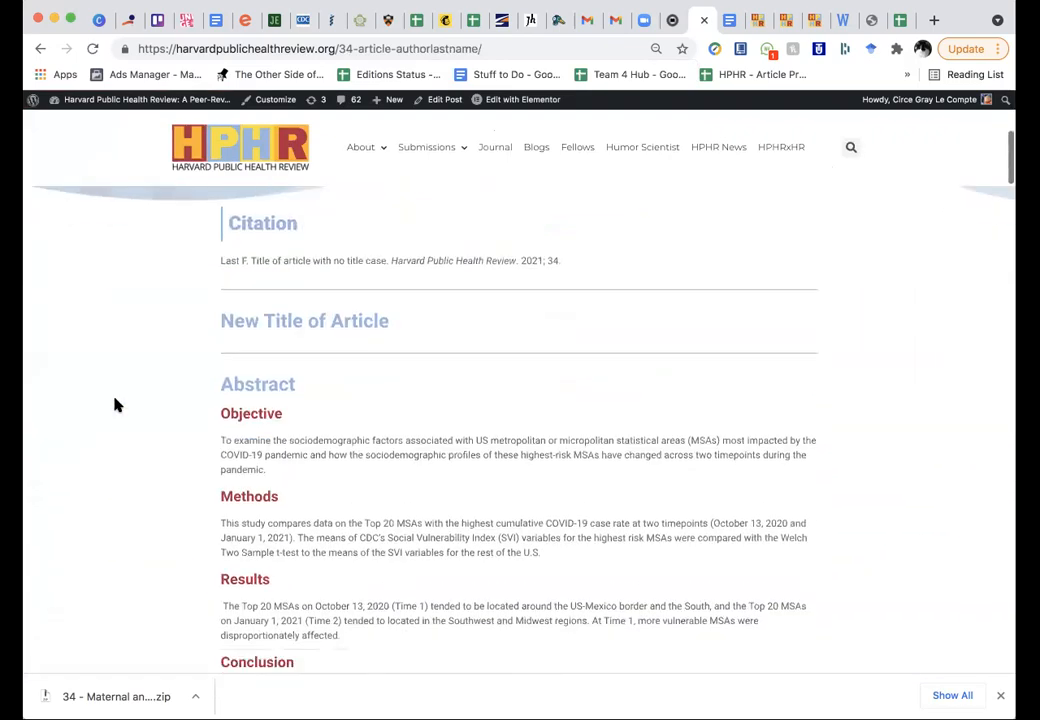
scroll(114, 404, down, 15)
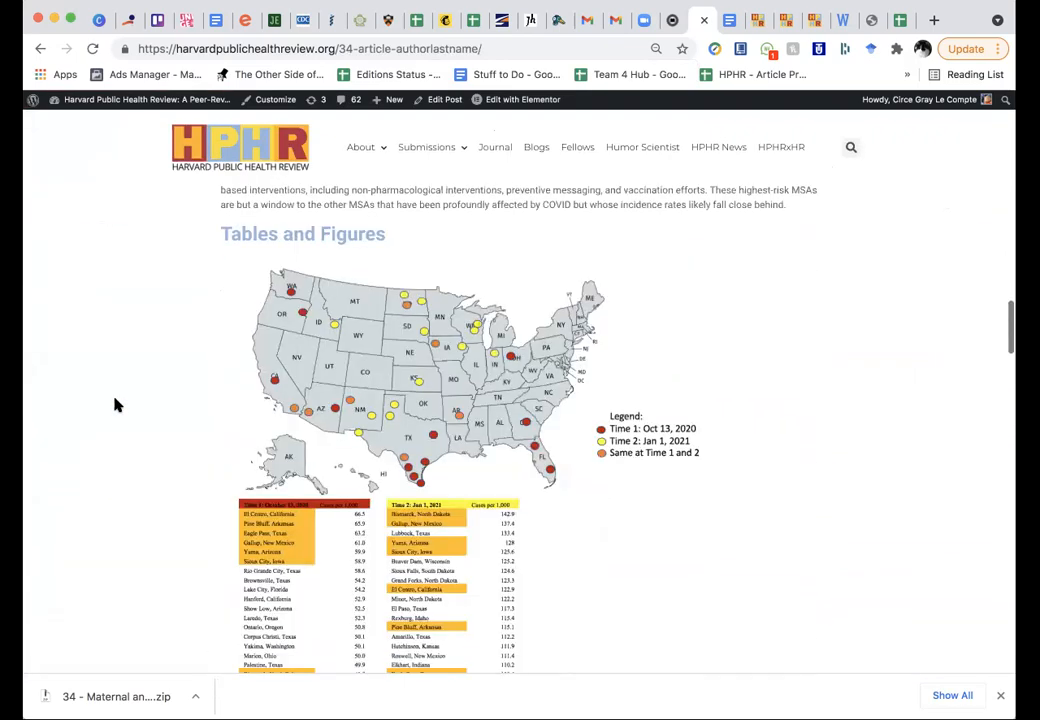
scroll(114, 404, down, 20)
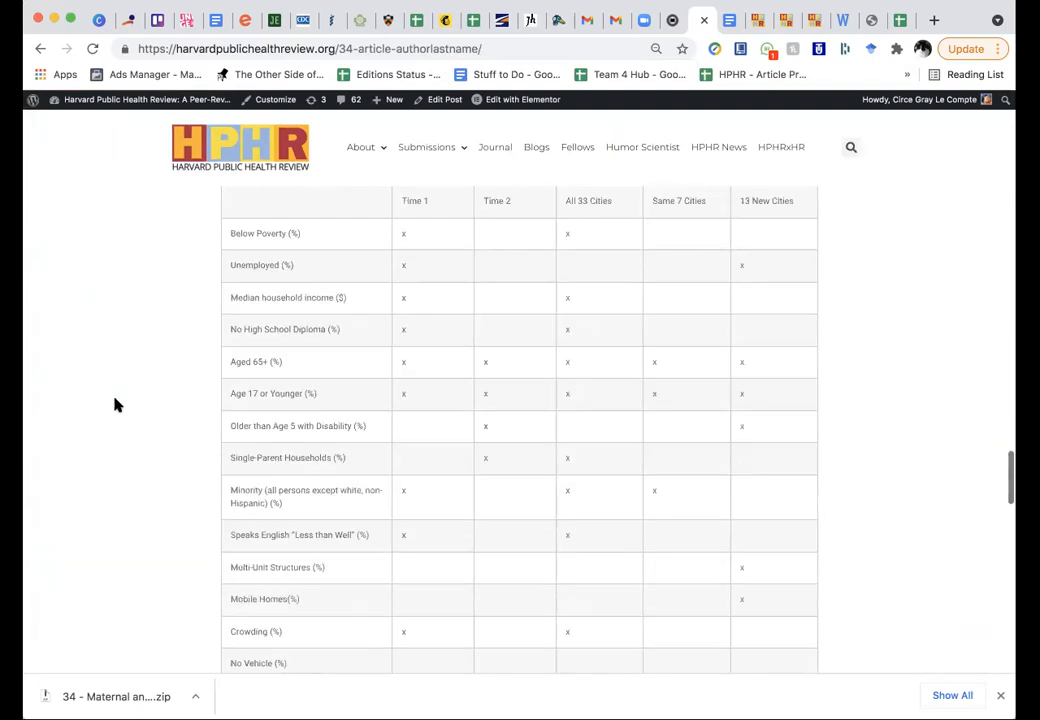
scroll(114, 404, down, 3)
scroll(114, 404, up, 20)
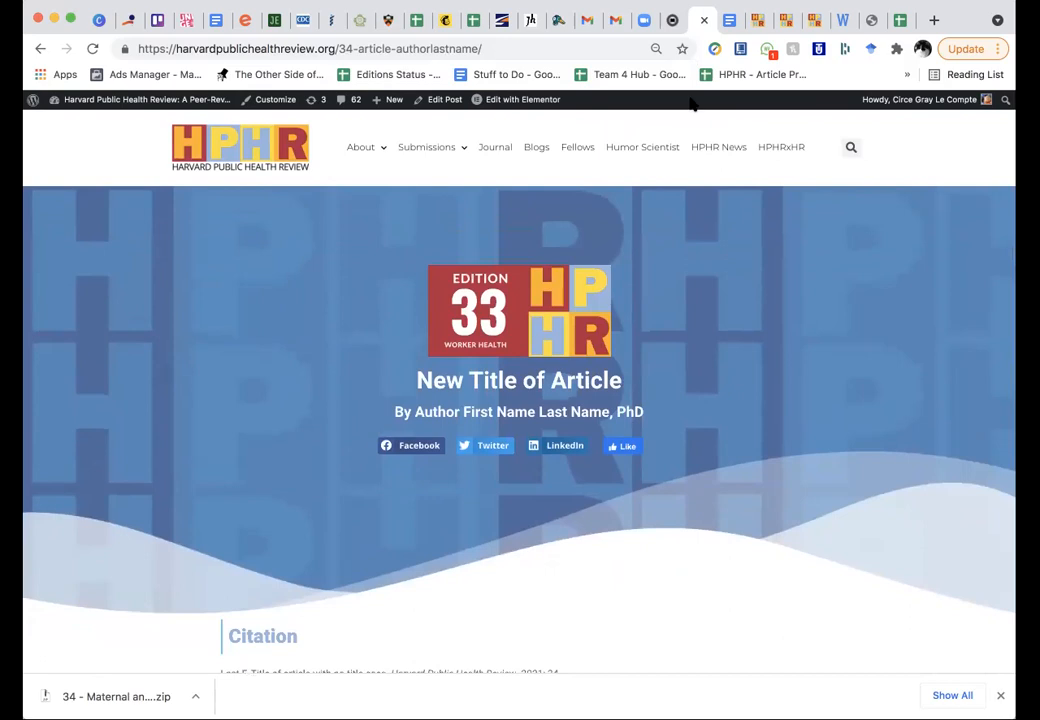
Step: Switch to the Journal page, open Edition 33 – Worker Health to examine its article listing, and return to the Journal page
click(756, 21)
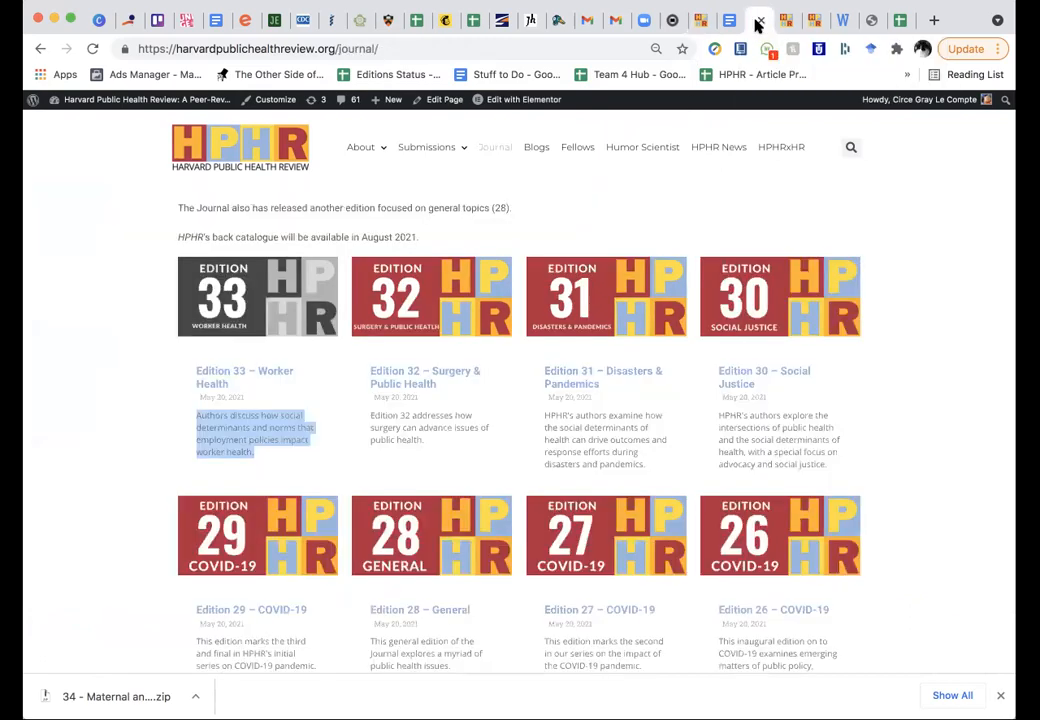
click(258, 314)
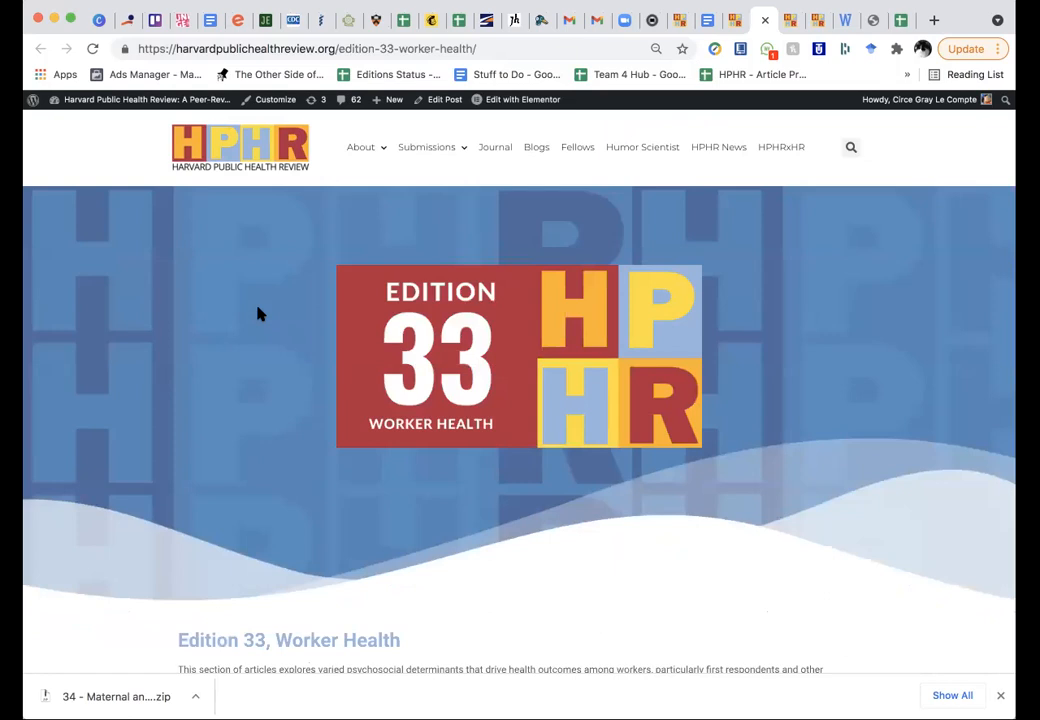
scroll(423, 469, down, 10)
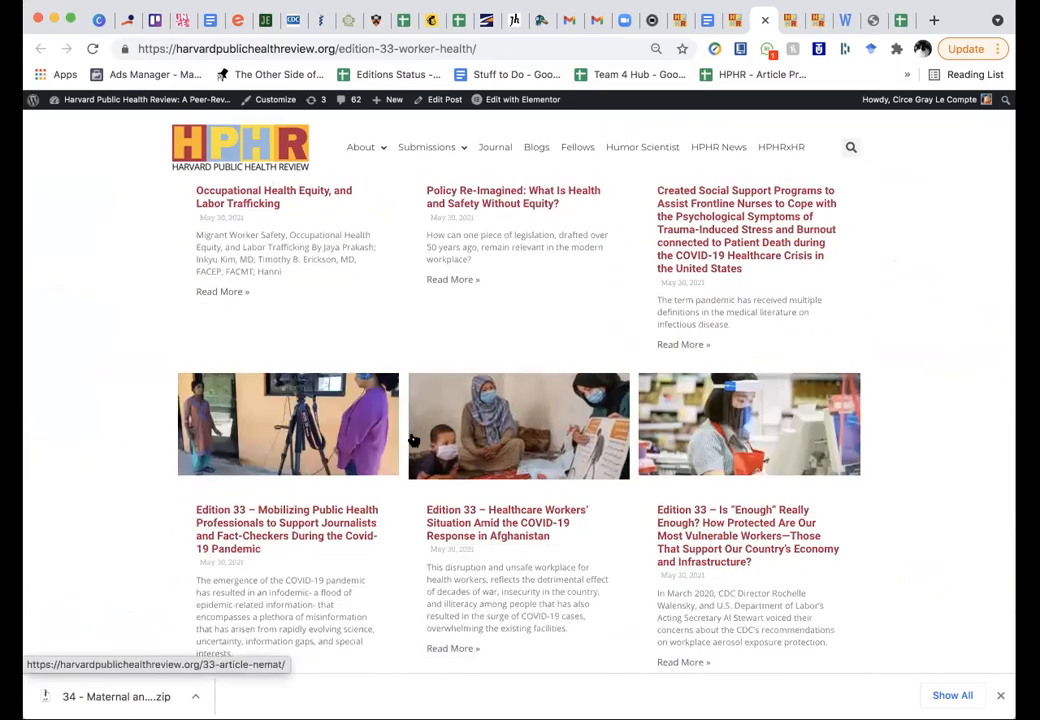
scroll(376, 587, down, 3)
scroll(376, 587, up, 15)
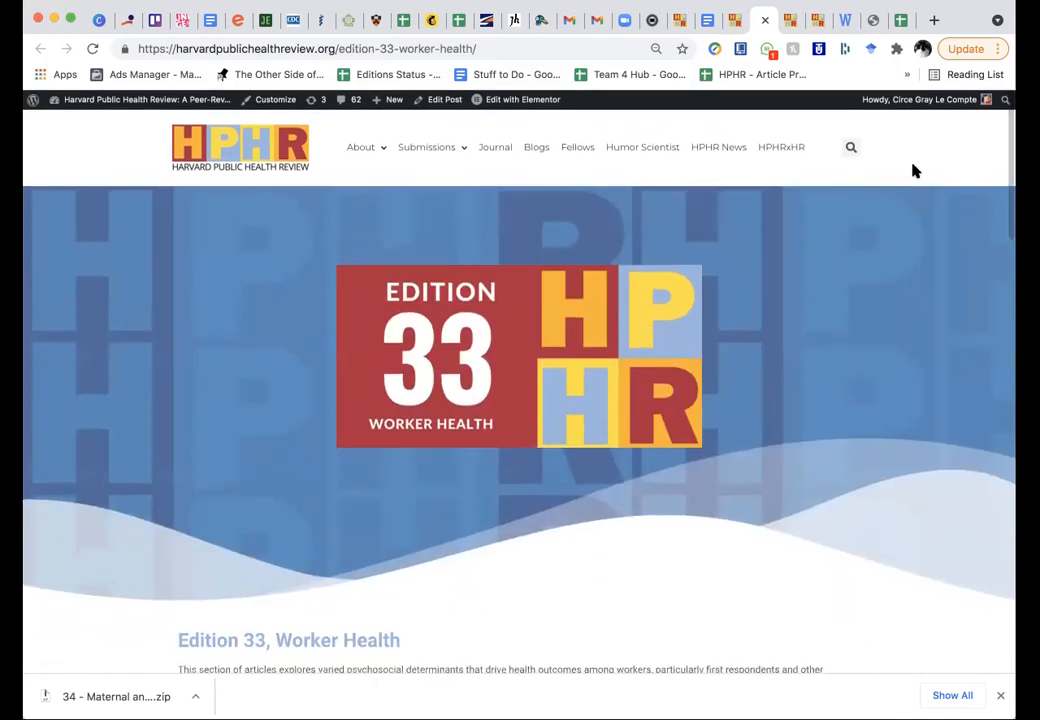
click(735, 22)
scroll(501, 274, up, 5)
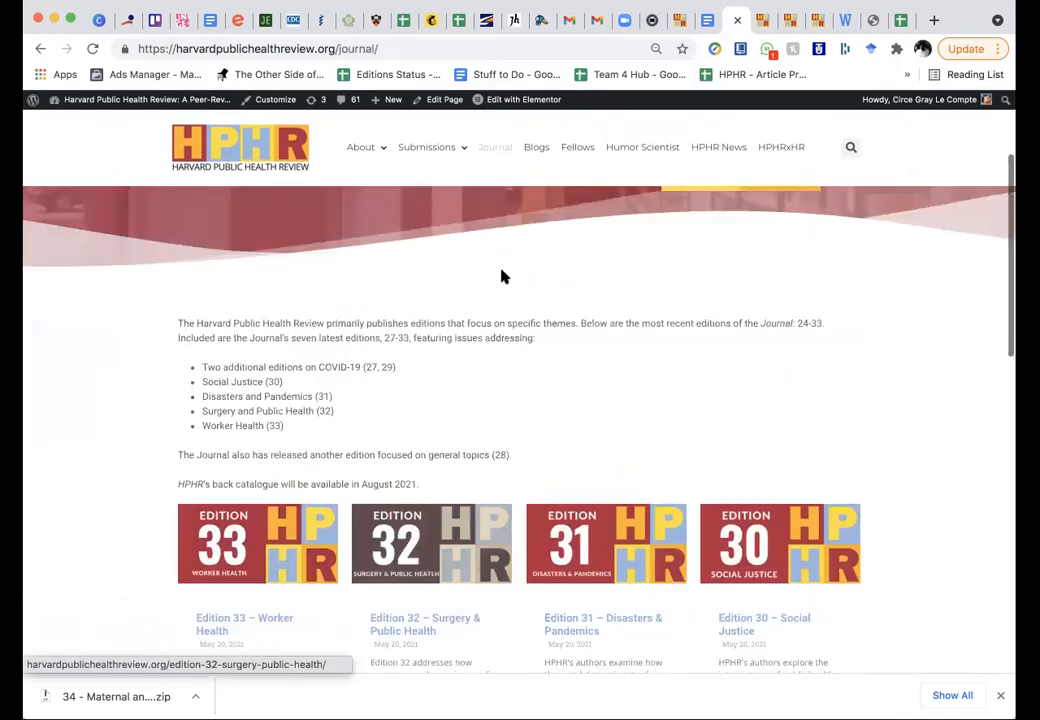
Step: Switch to the live article page, follow its Edition 33 logo, and review the articles listed on the edition page
click(675, 22)
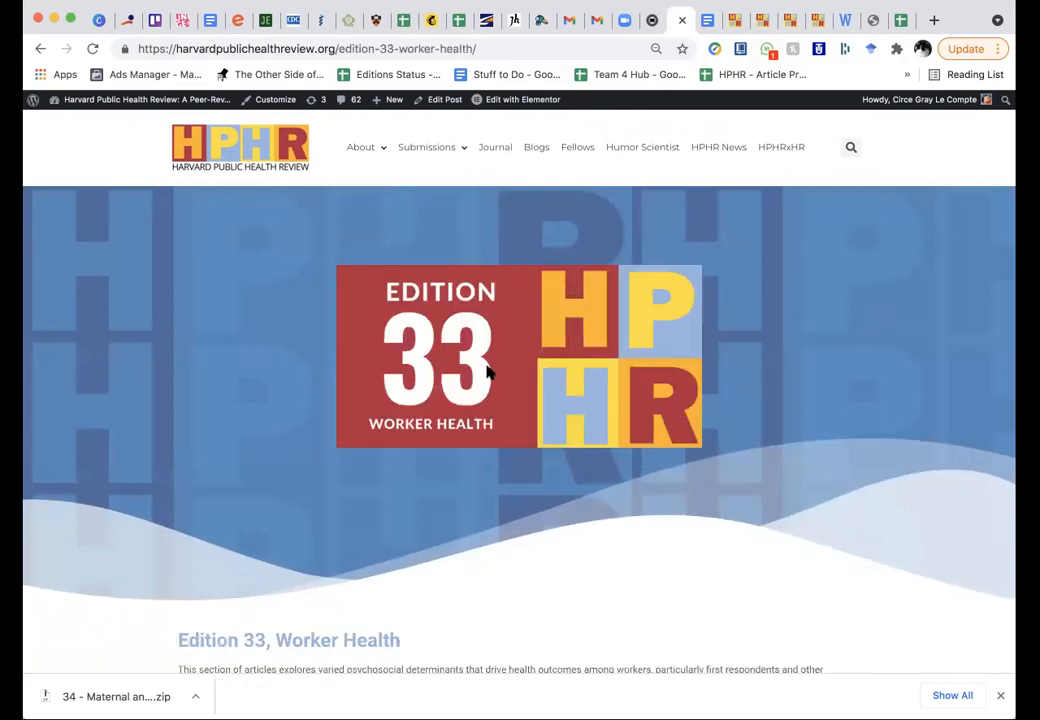
scroll(488, 386, down, 6)
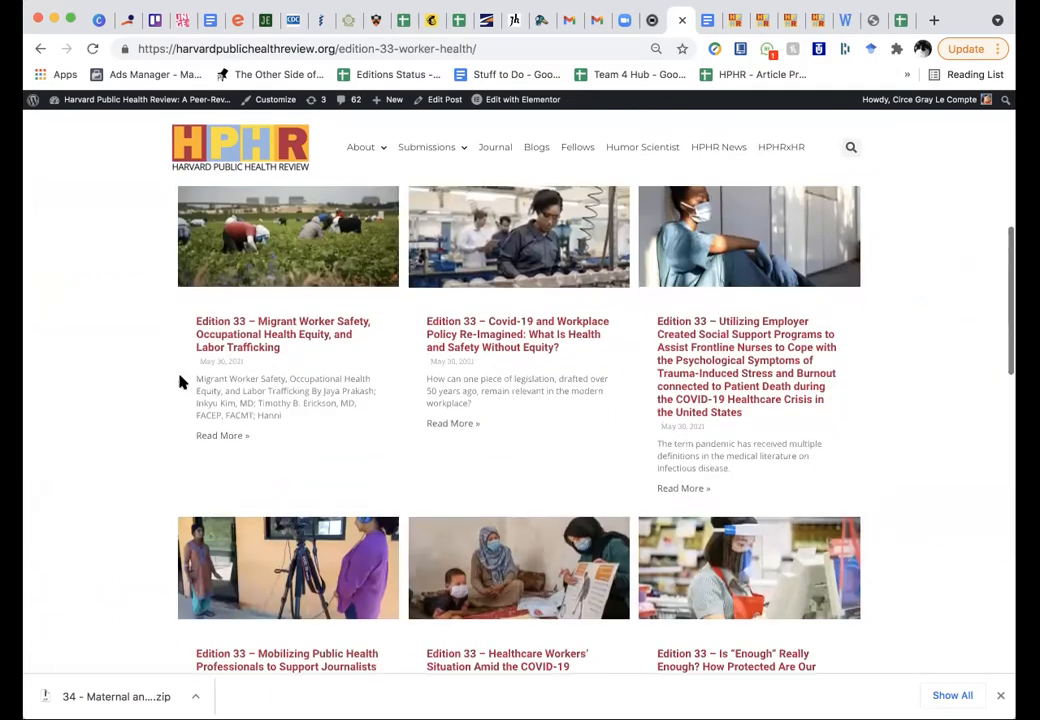
scroll(553, 606, down, 7)
scroll(553, 601, down, 3)
scroll(553, 601, up, 20)
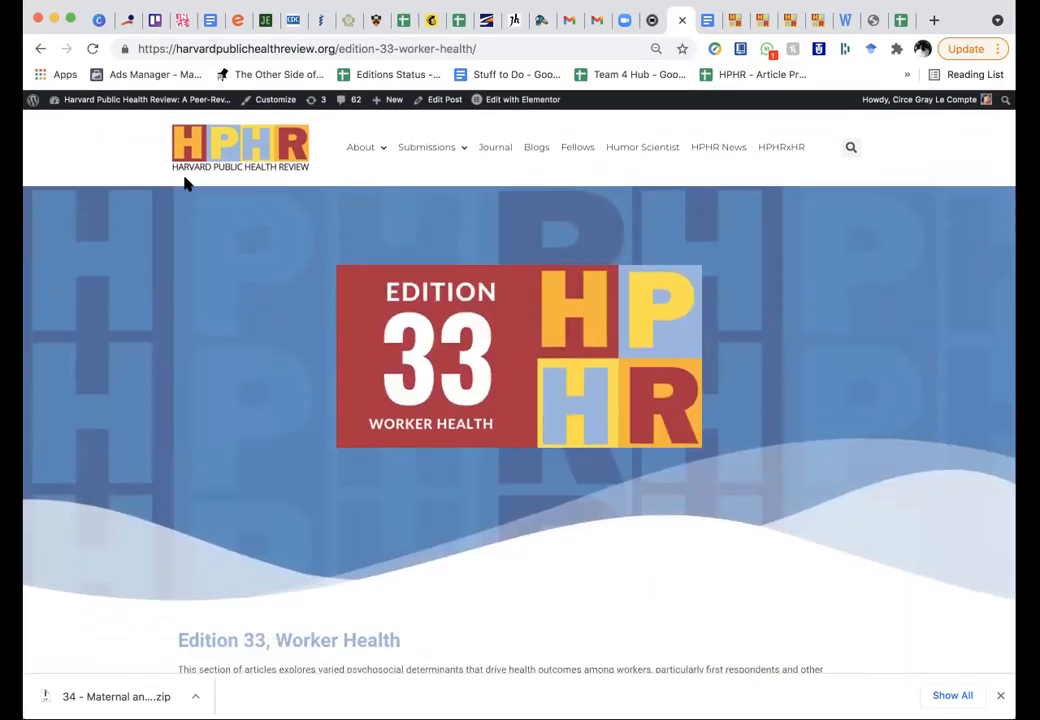
Step: Go back to the live article page and check its Tables and Figures section, including the wide data table
click(38, 48)
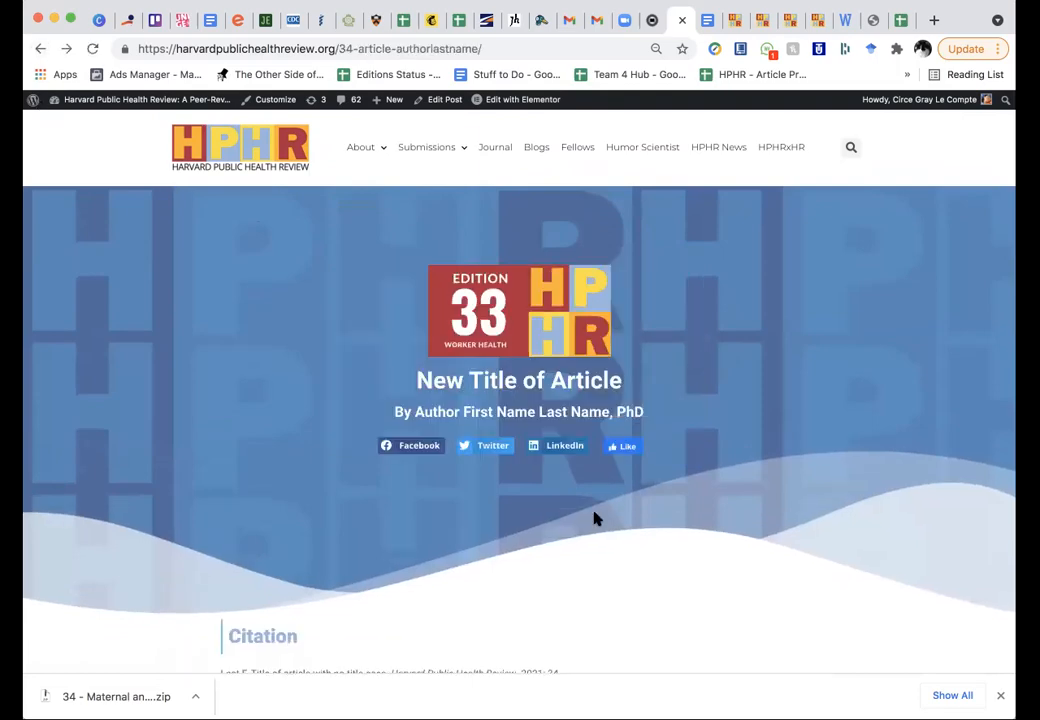
scroll(594, 518, down, 15)
scroll(594, 518, down, 10)
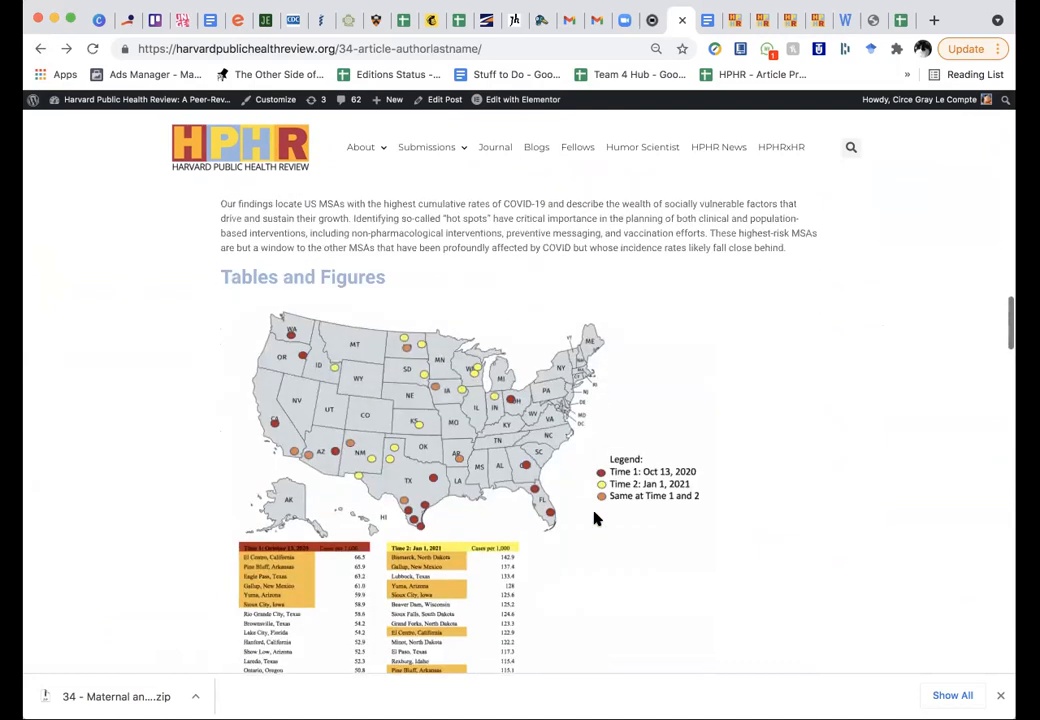
scroll(594, 518, down, 10)
scroll(594, 518, down, 10)
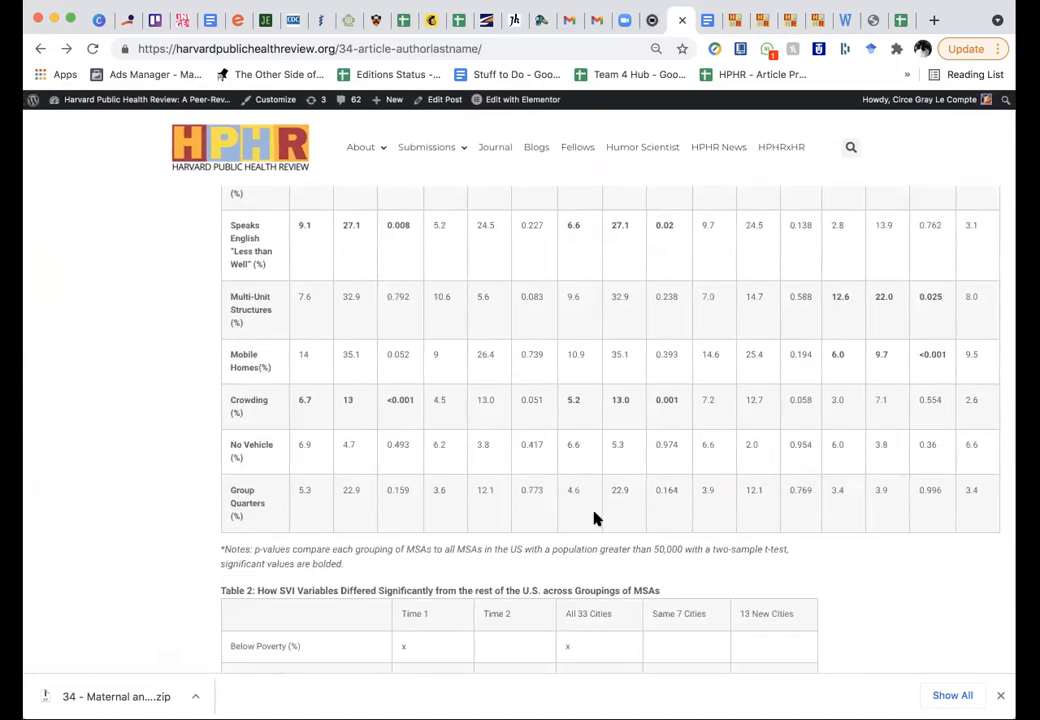
scroll(594, 516, up, 20)
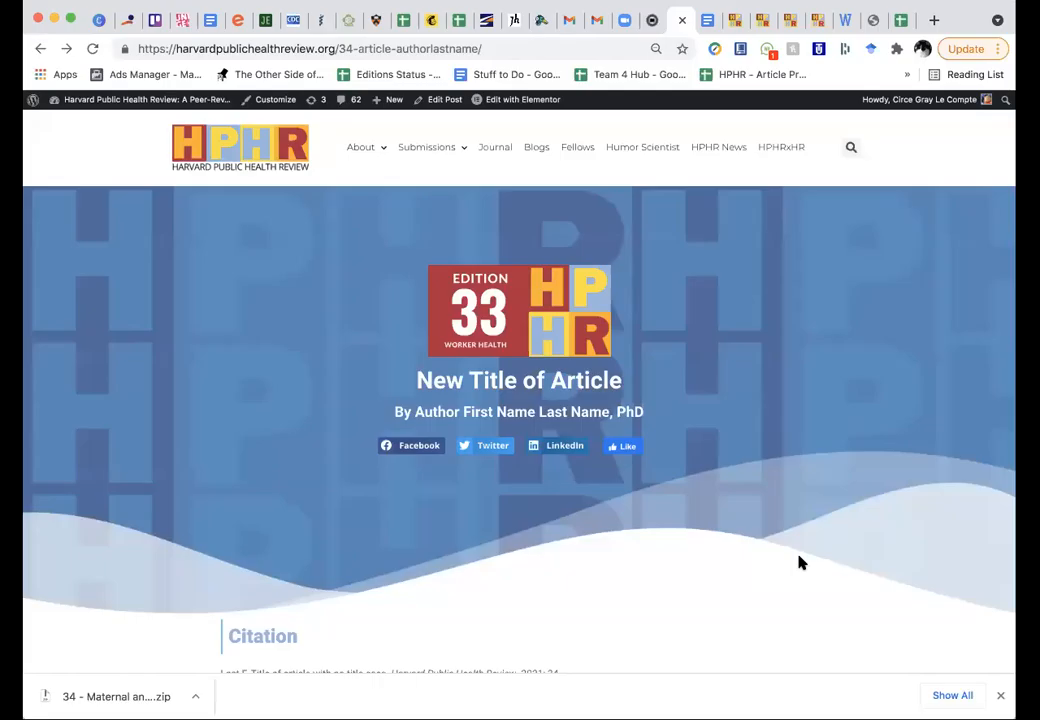
Step: Switch to the "Working with HPHR Journal Articles" Google Doc and examine its Important Links and Working on Articles sections
click(707, 20)
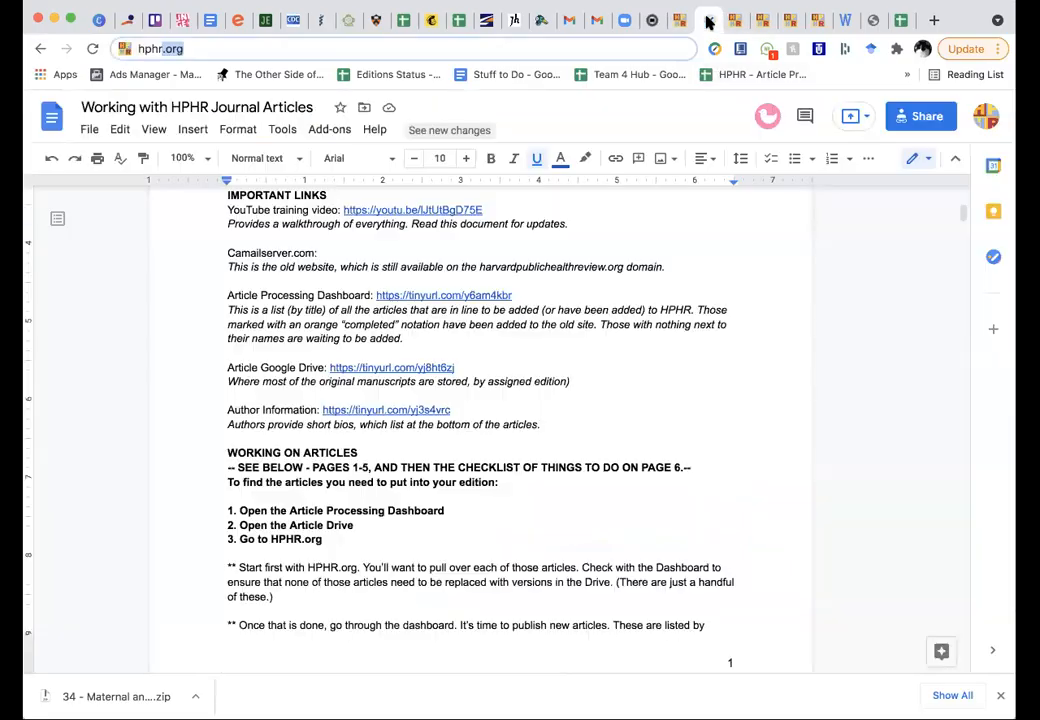
scroll(431, 424, down, 1)
scroll(431, 424, down, 2)
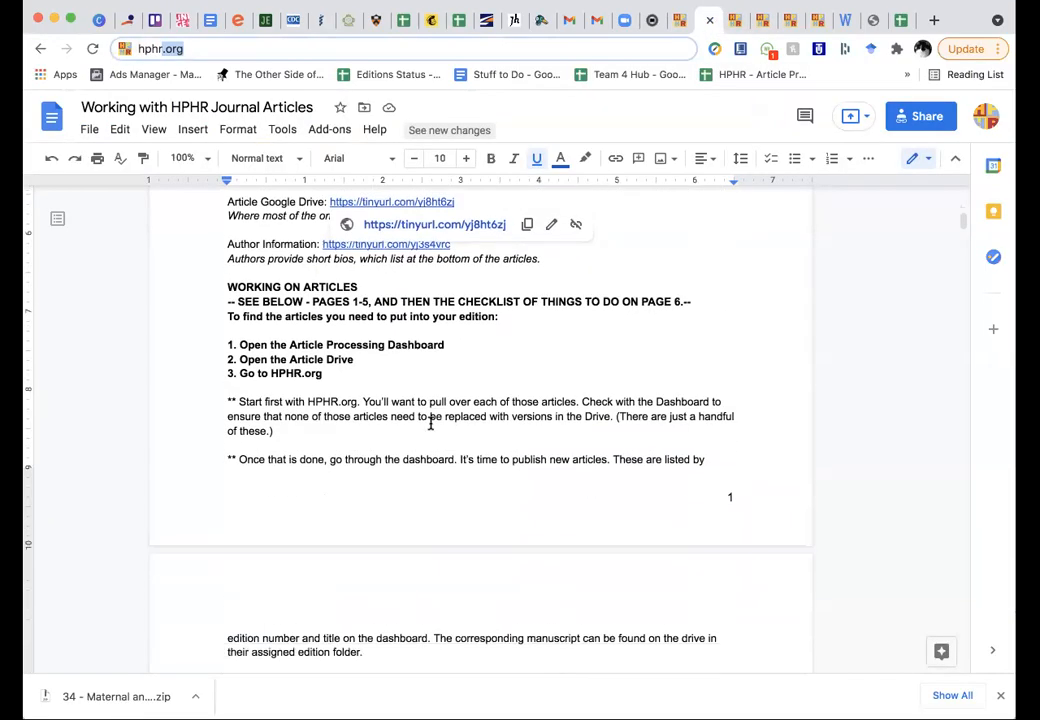
scroll(431, 424, up, 5)
scroll(431, 428, down, 2)
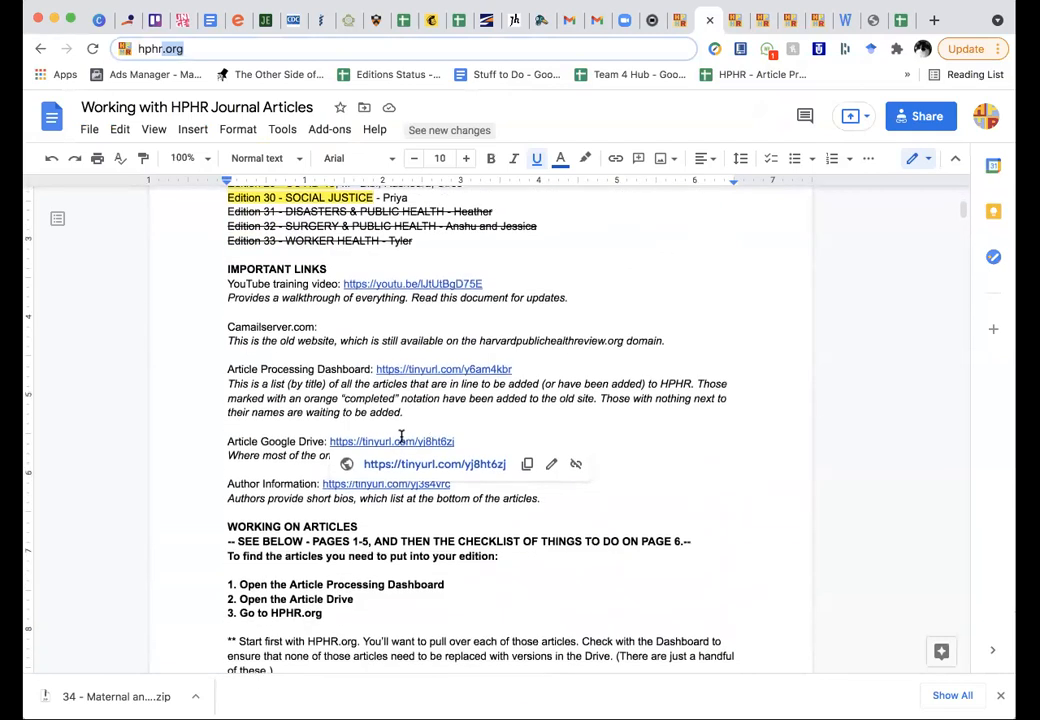
Step: Examine the guide's Working on Articles instructions, from finding the articles through locating, duplicating and quick-editing the post
scroll(376, 525, down, 3)
scroll(375, 525, up, 2)
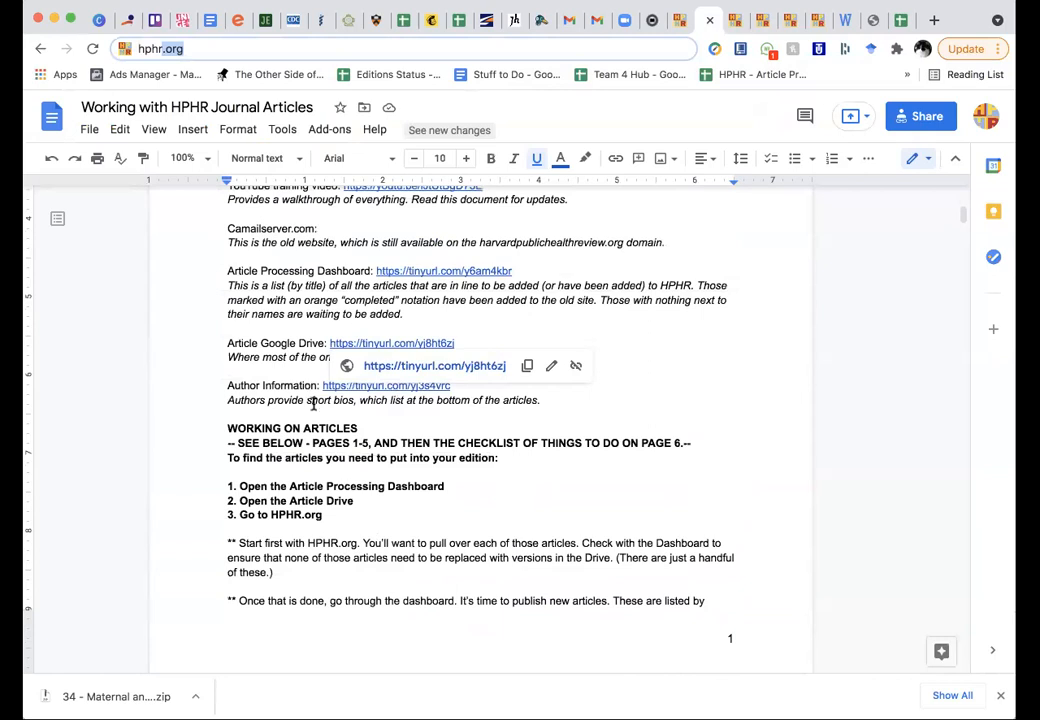
scroll(343, 532, down, 2)
scroll(342, 534, down, 5)
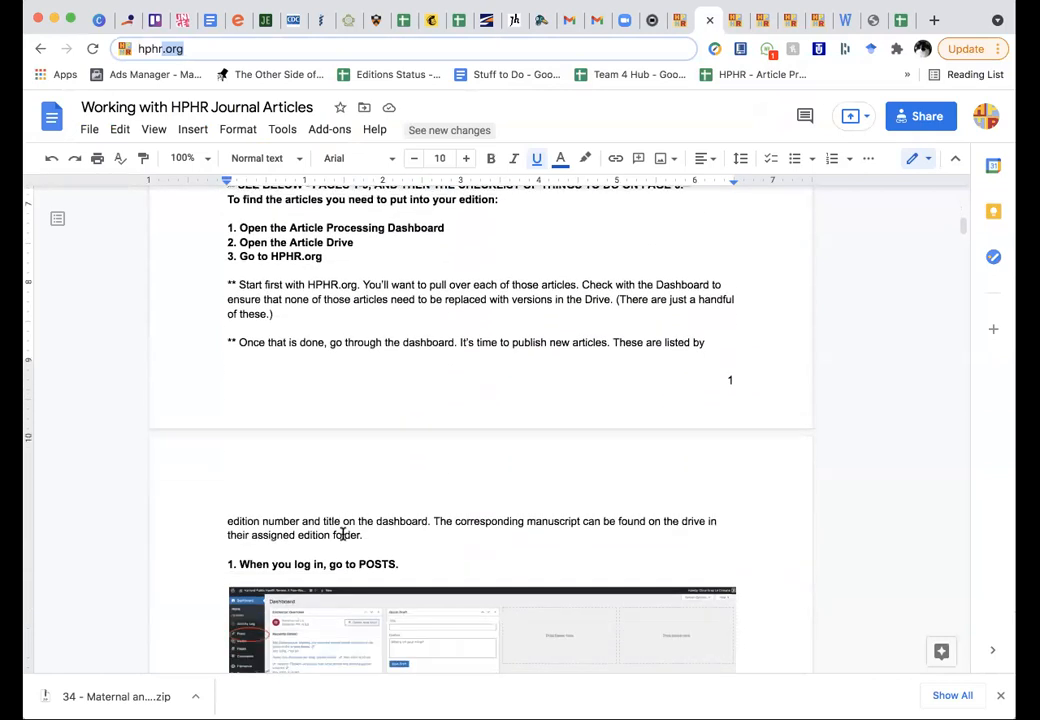
scroll(342, 534, down, 2)
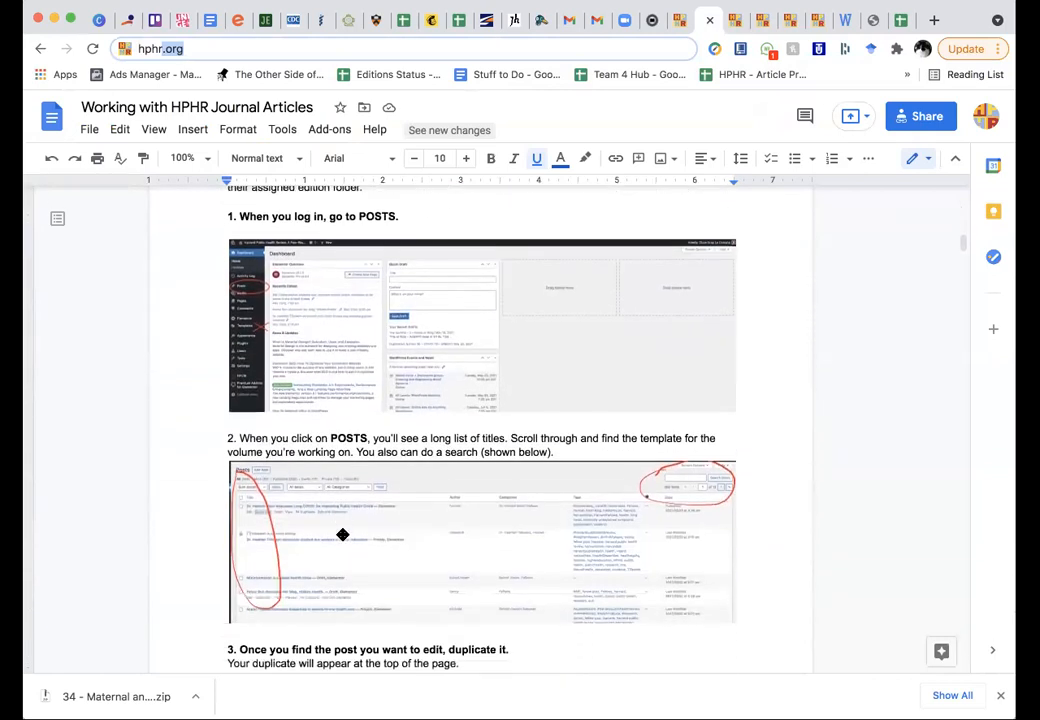
scroll(342, 534, down, 4)
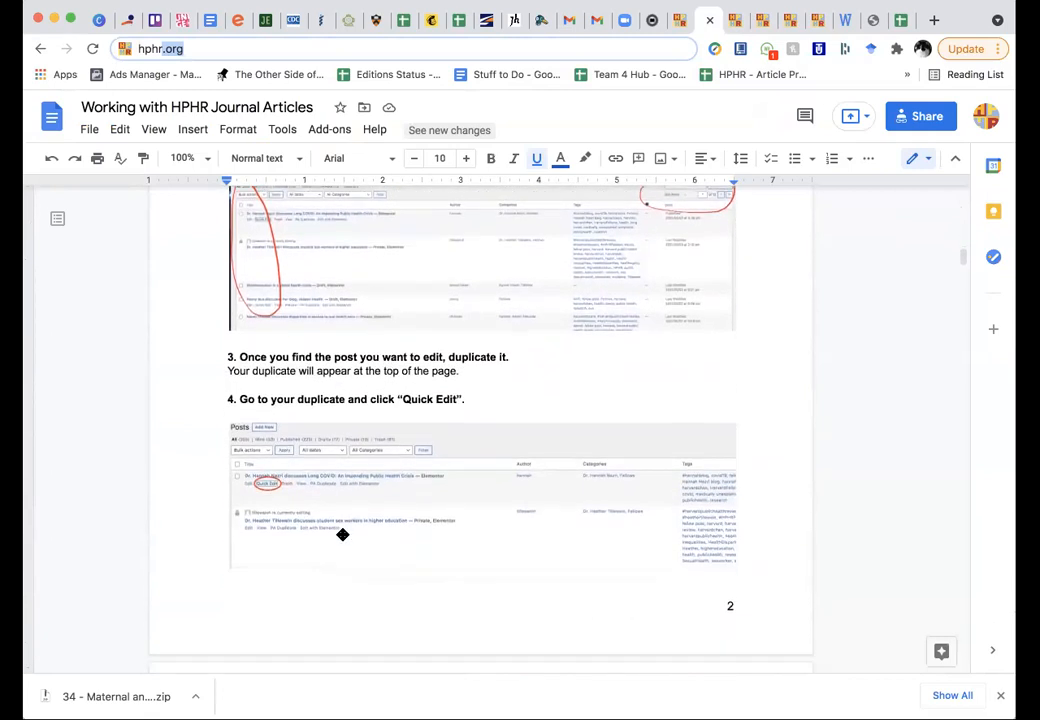
scroll(342, 534, down, 2)
scroll(388, 479, down, 3)
scroll(388, 479, down, 10)
scroll(388, 479, down, 3)
scroll(388, 479, down, 10)
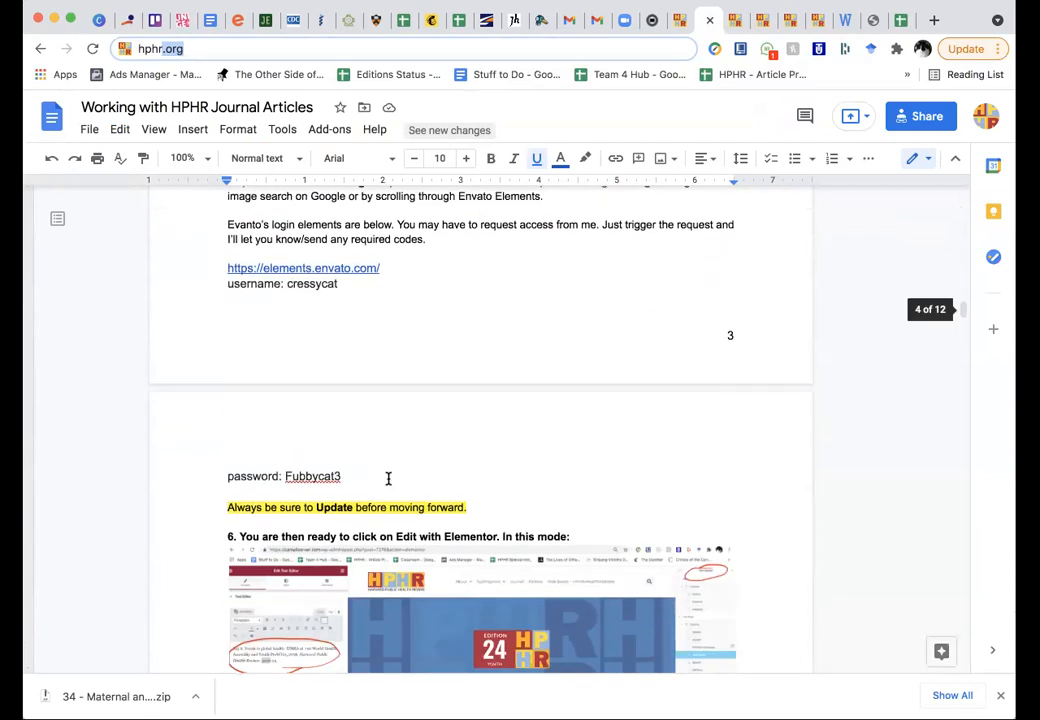
Step: Read the guide's Elementor editing notes on text entry, header, citation, dividers, headings and text boxes
scroll(388, 479, down, 10)
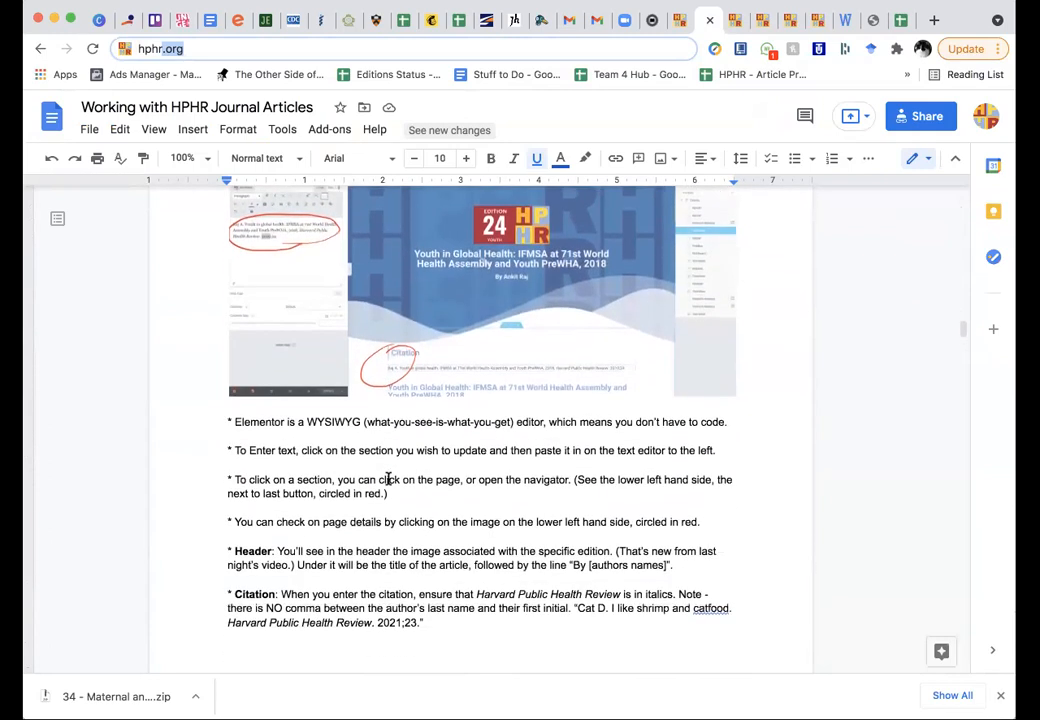
scroll(390, 479, down, 4)
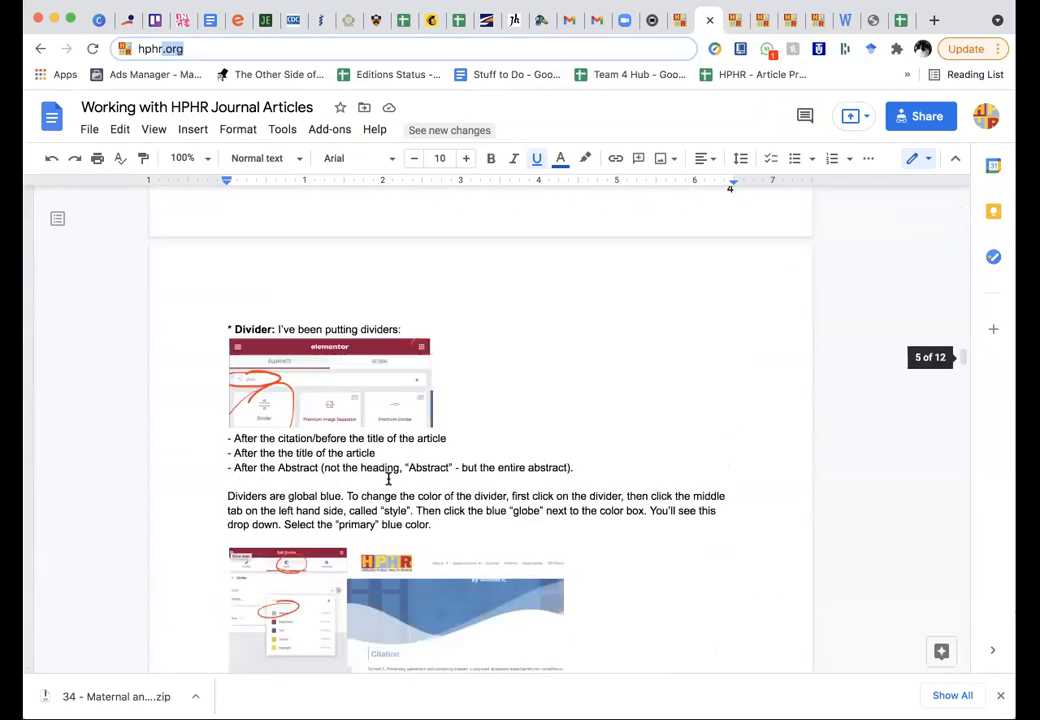
scroll(390, 479, up, 1)
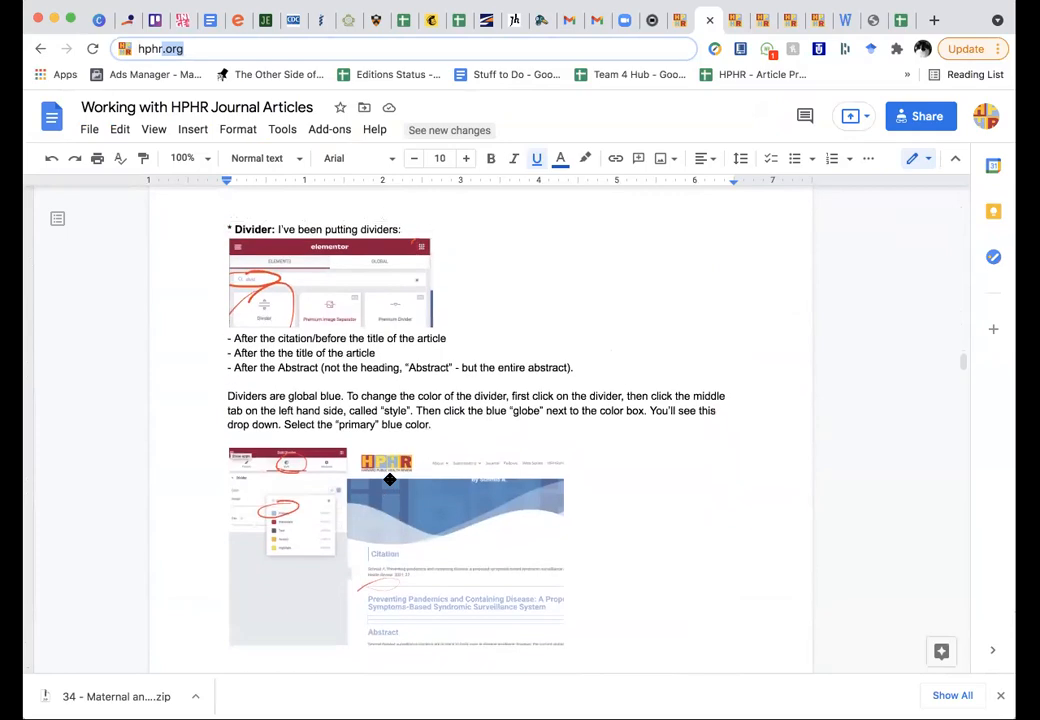
scroll(390, 479, down, 9)
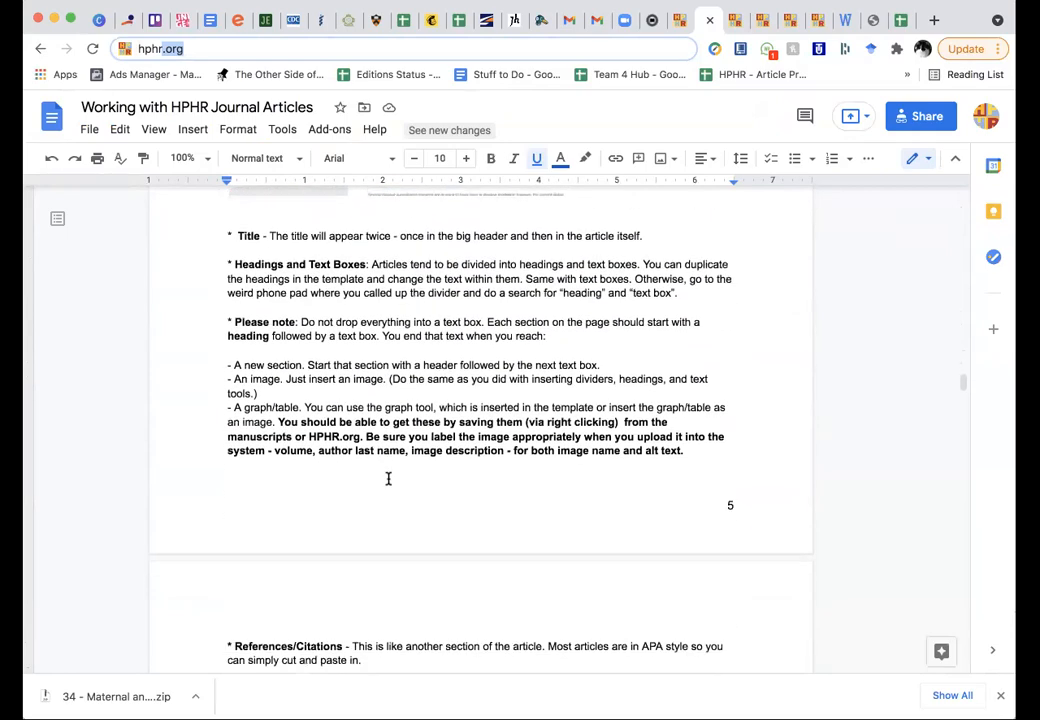
Step: Examine the guide's References/Citations notes and the full Check List, from the title check through item 26 on author sections
scroll(388, 479, down, 10)
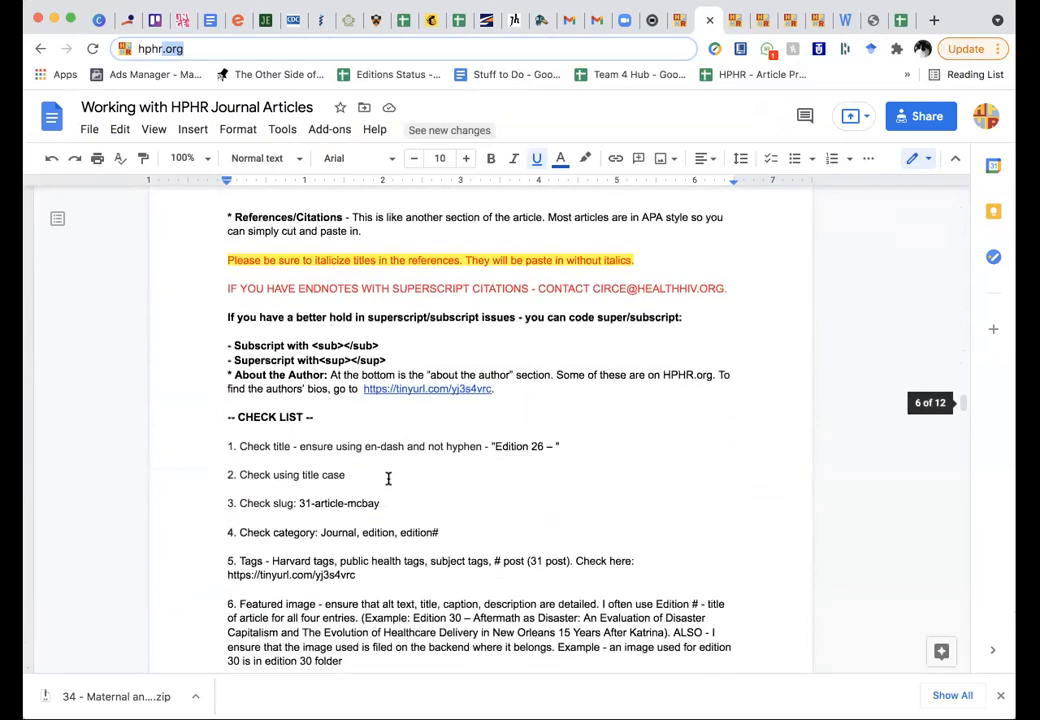
scroll(388, 479, down, 6)
scroll(388, 479, up, 7)
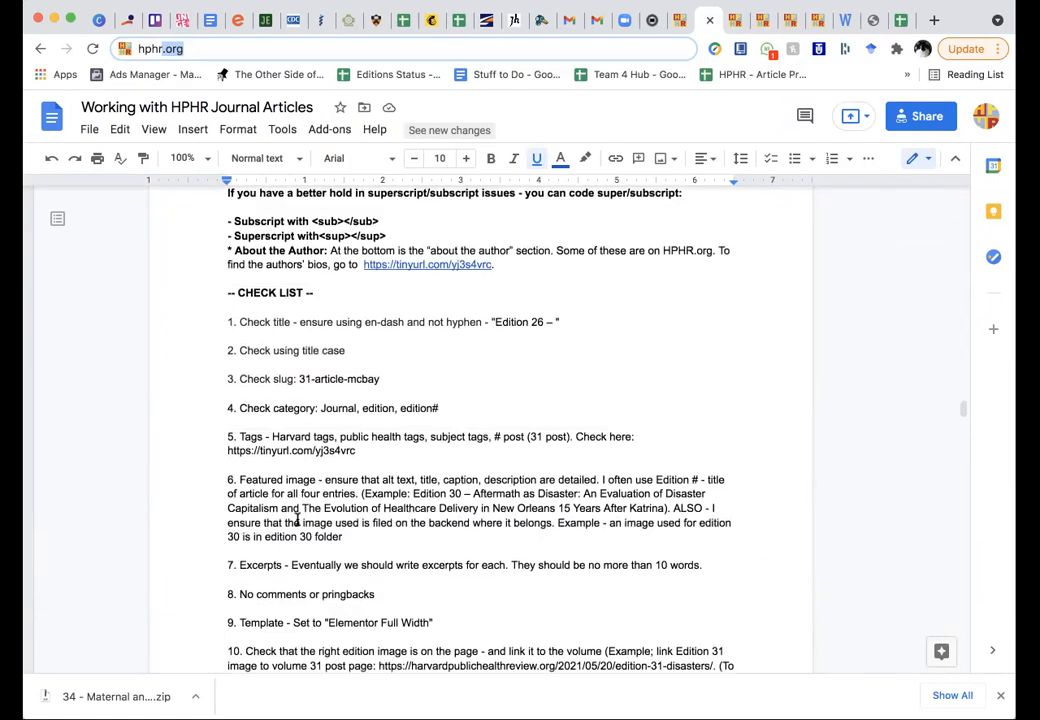
scroll(297, 521, down, 3)
scroll(297, 520, down, 3)
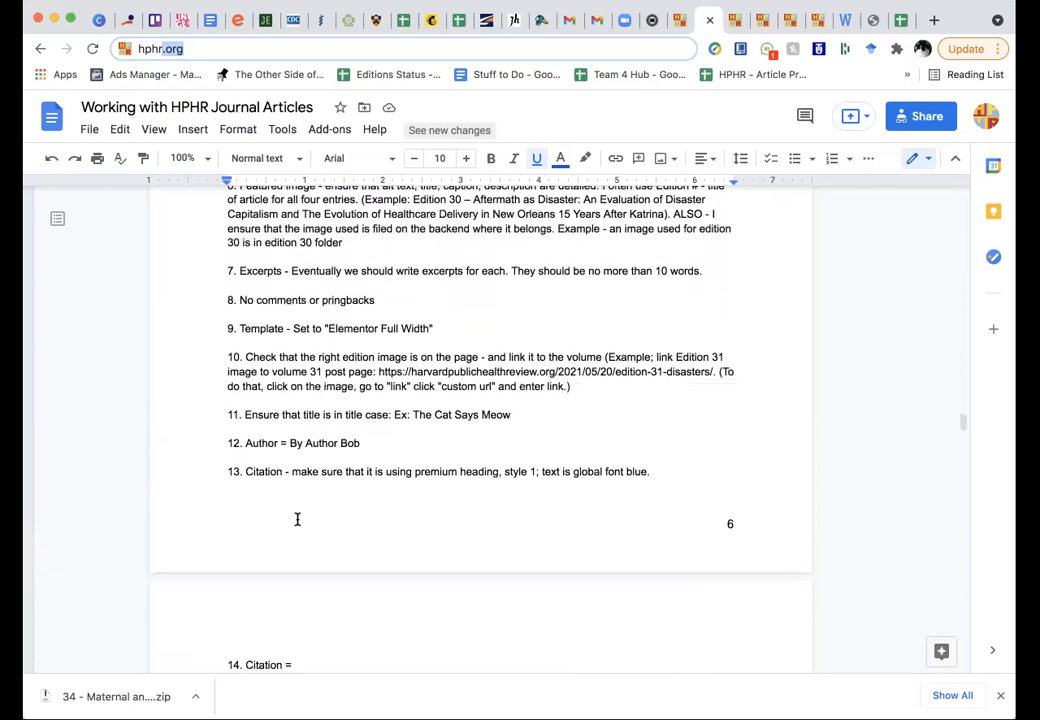
scroll(297, 520, down, 3)
scroll(297, 519, down, 6)
scroll(297, 520, down, 4)
scroll(297, 520, down, 7)
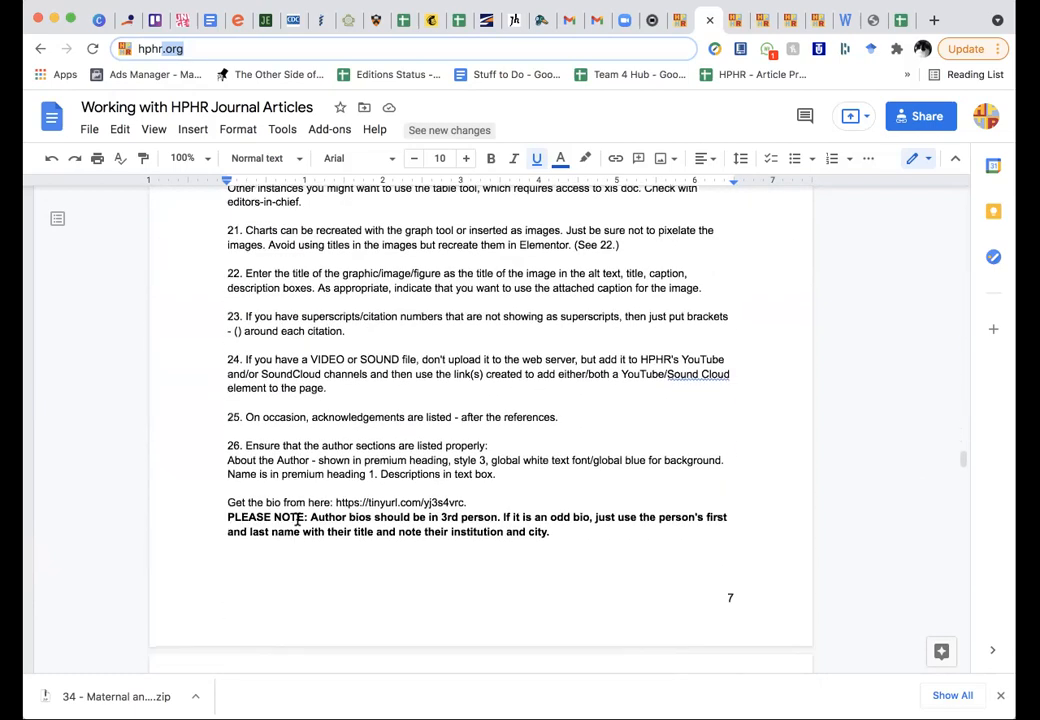
scroll(297, 519, down, 1)
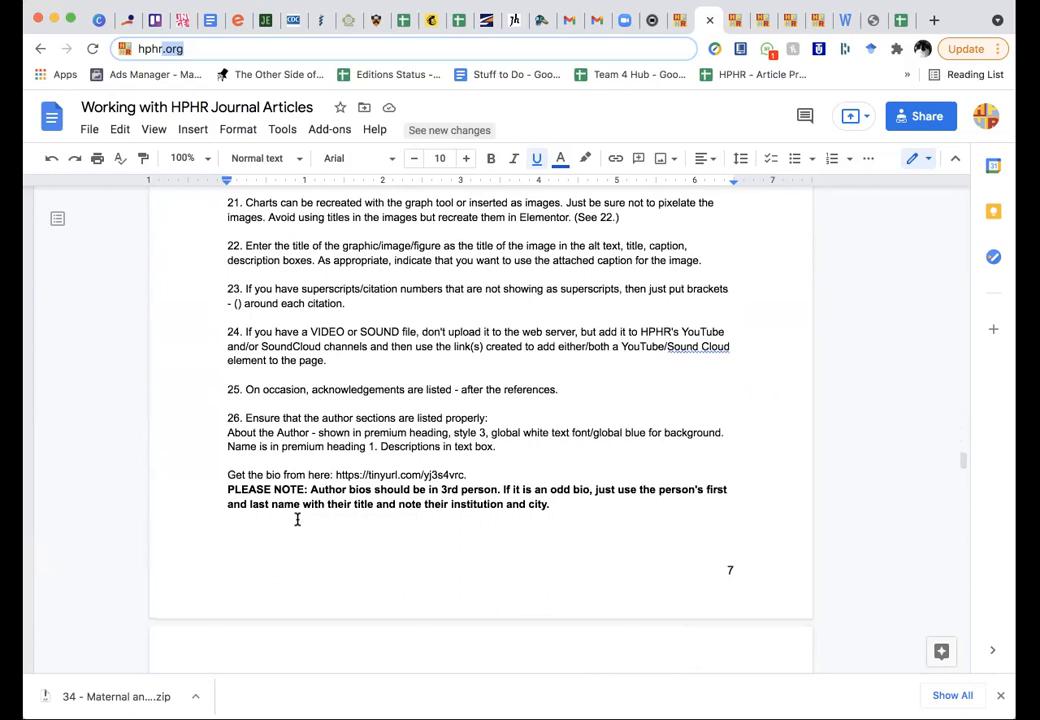
scroll(297, 519, down, 3)
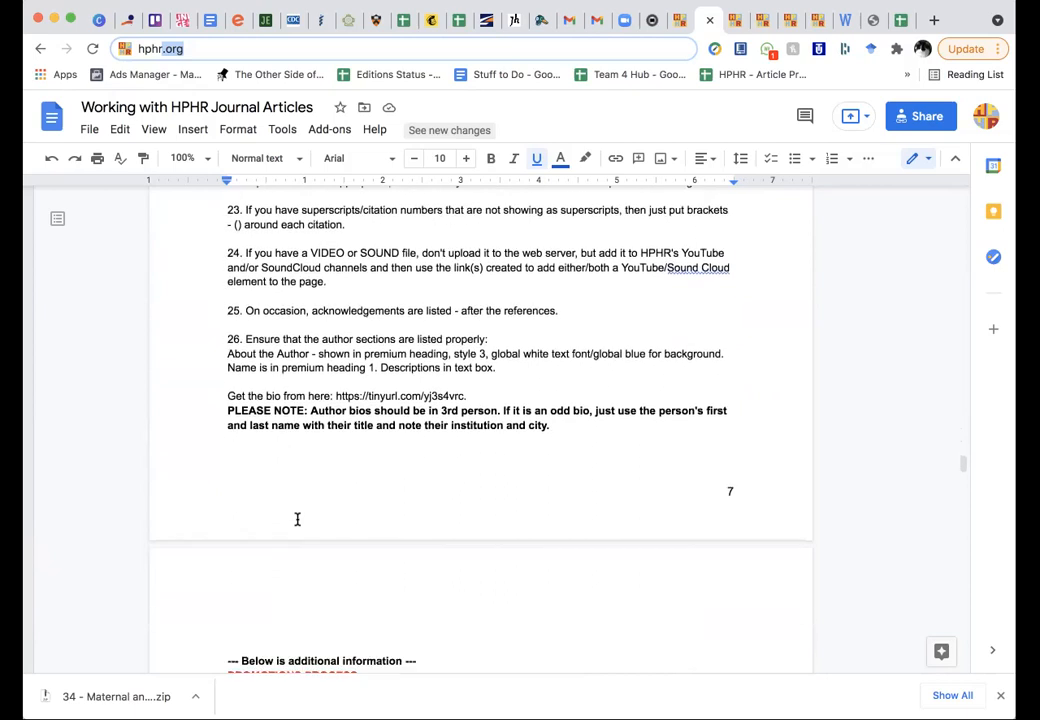
scroll(297, 519, down, 1)
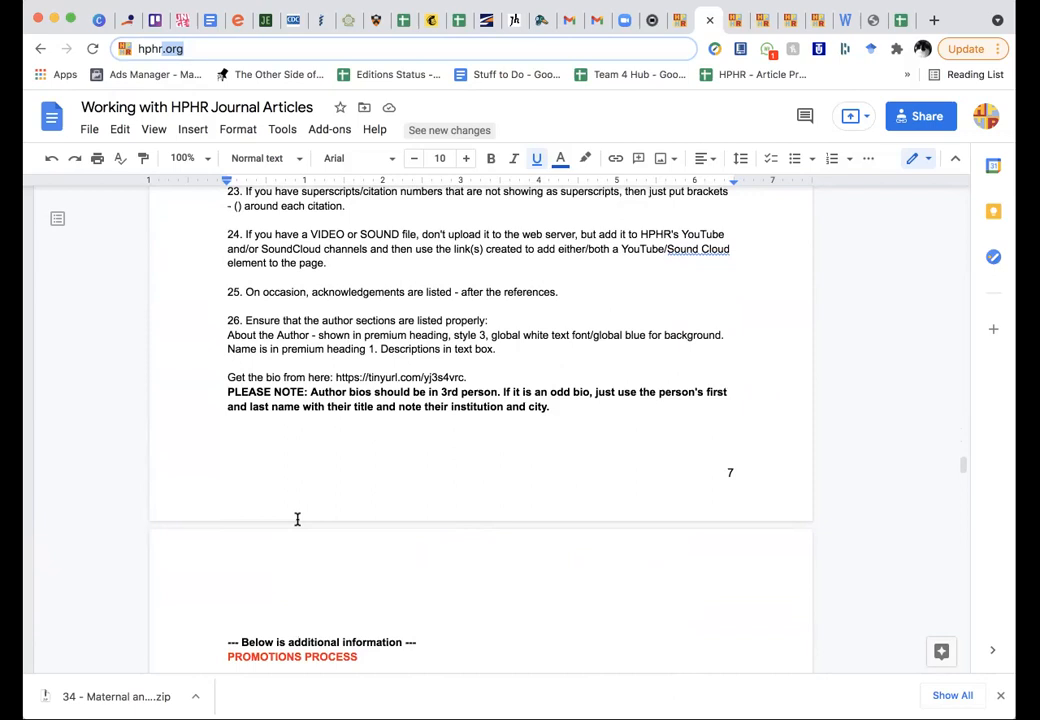
scroll(297, 519, down, 1)
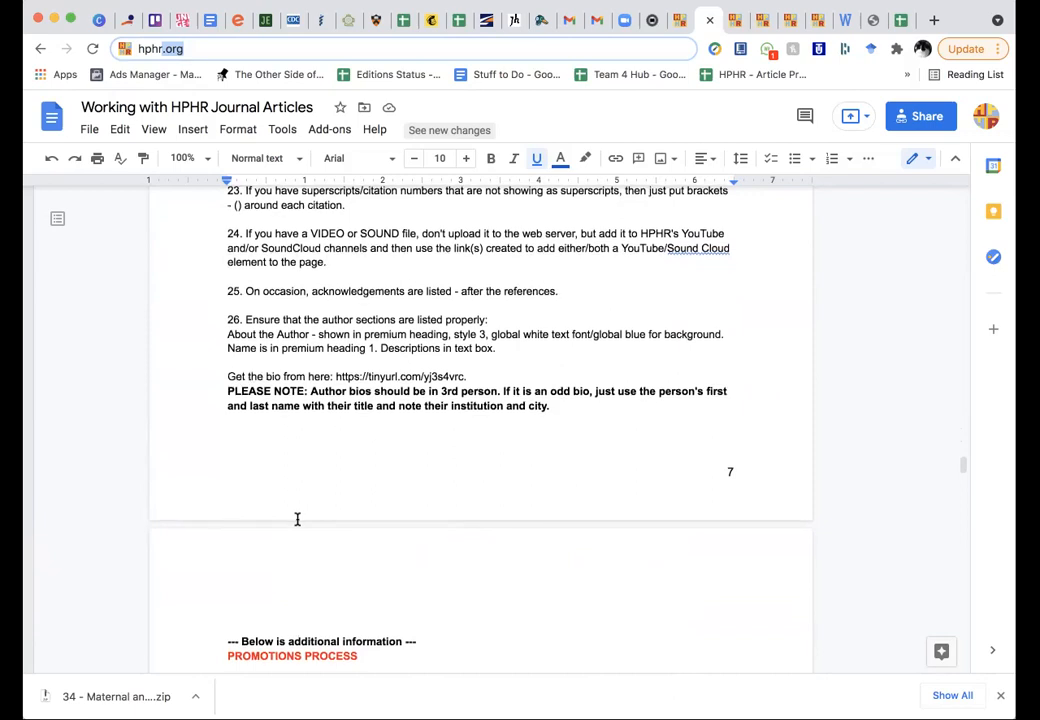
Step: Look through the additional information on promotions, post pages and social media scheduling, and return to the Elementor header and citation notes
scroll(297, 519, down, 10)
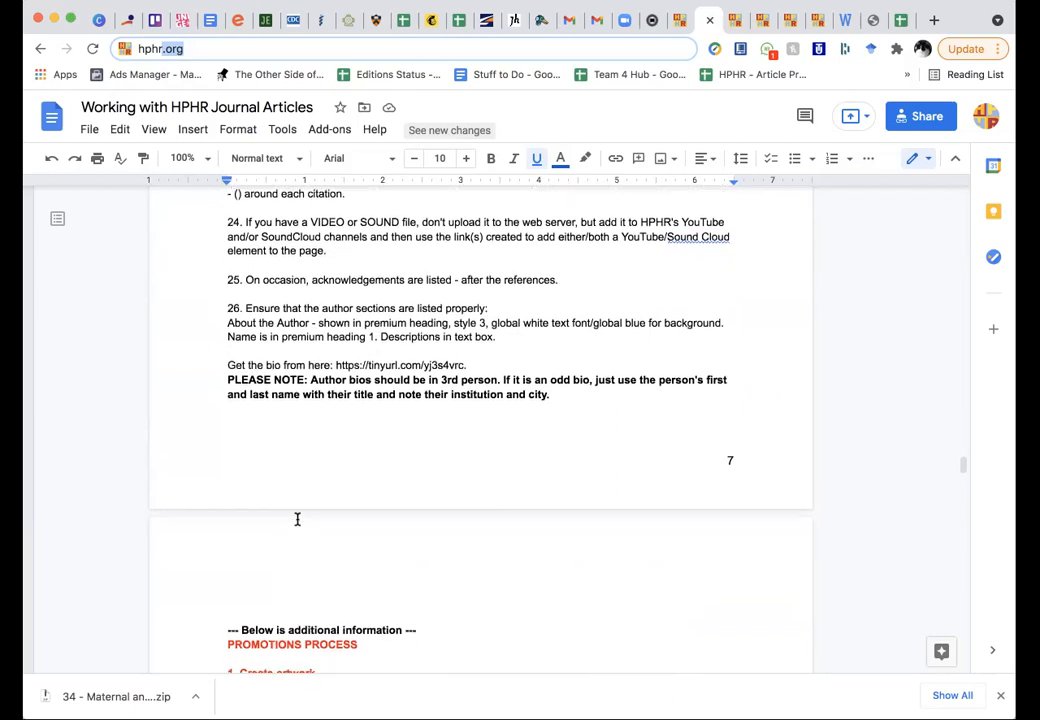
scroll(297, 519, down, 3)
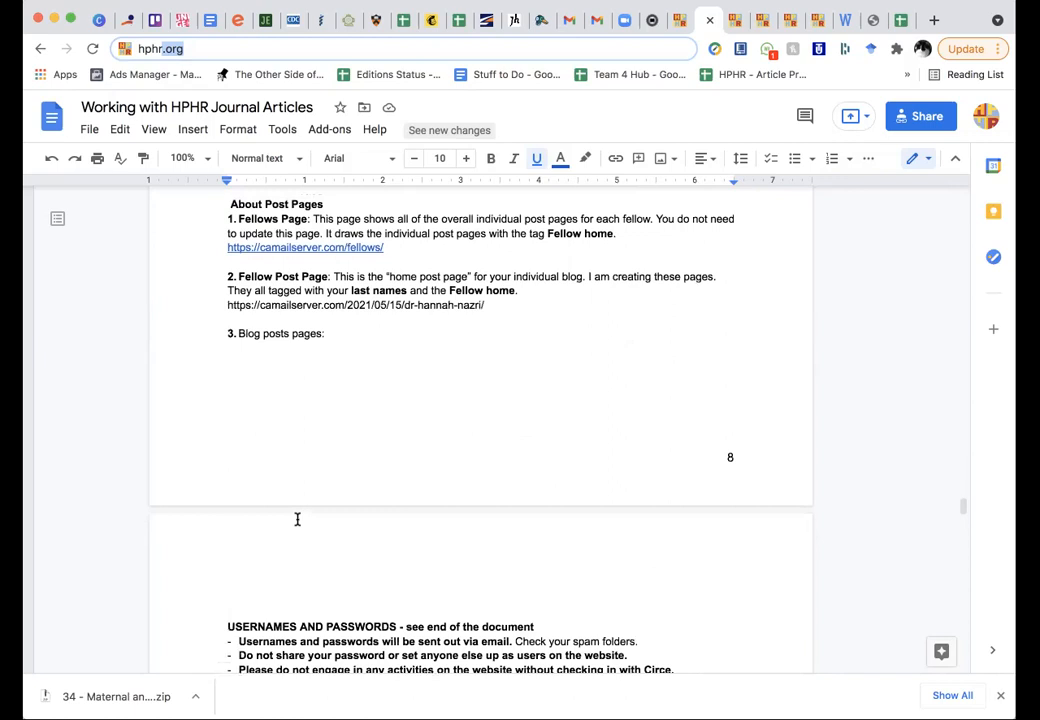
scroll(297, 519, down, 4)
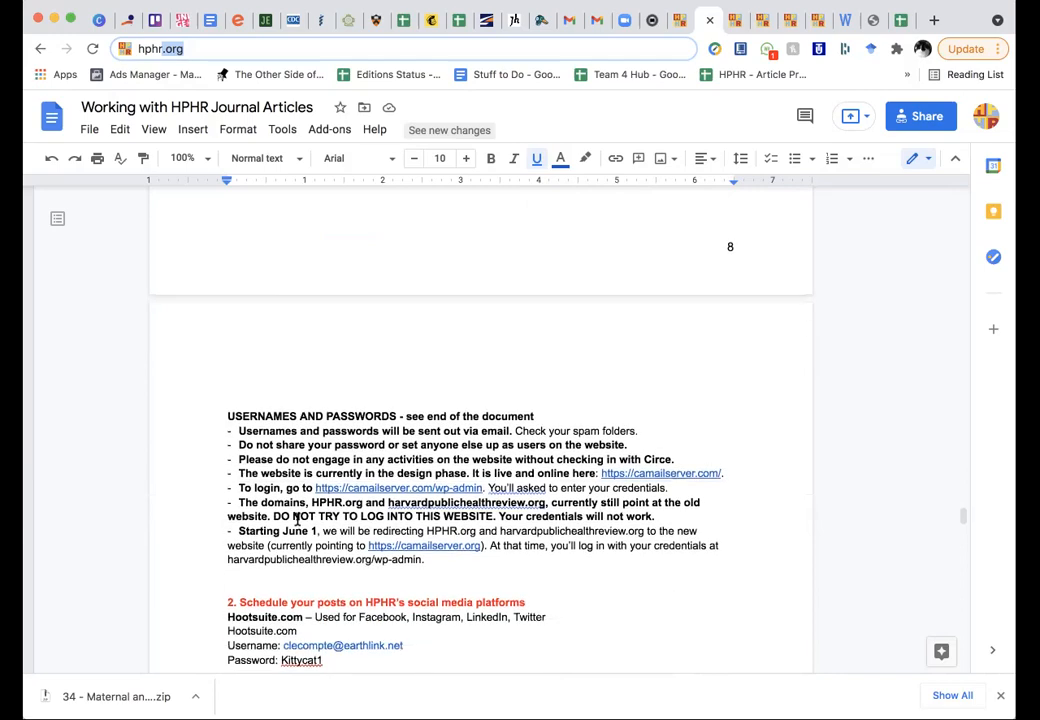
scroll(297, 519, down, 2)
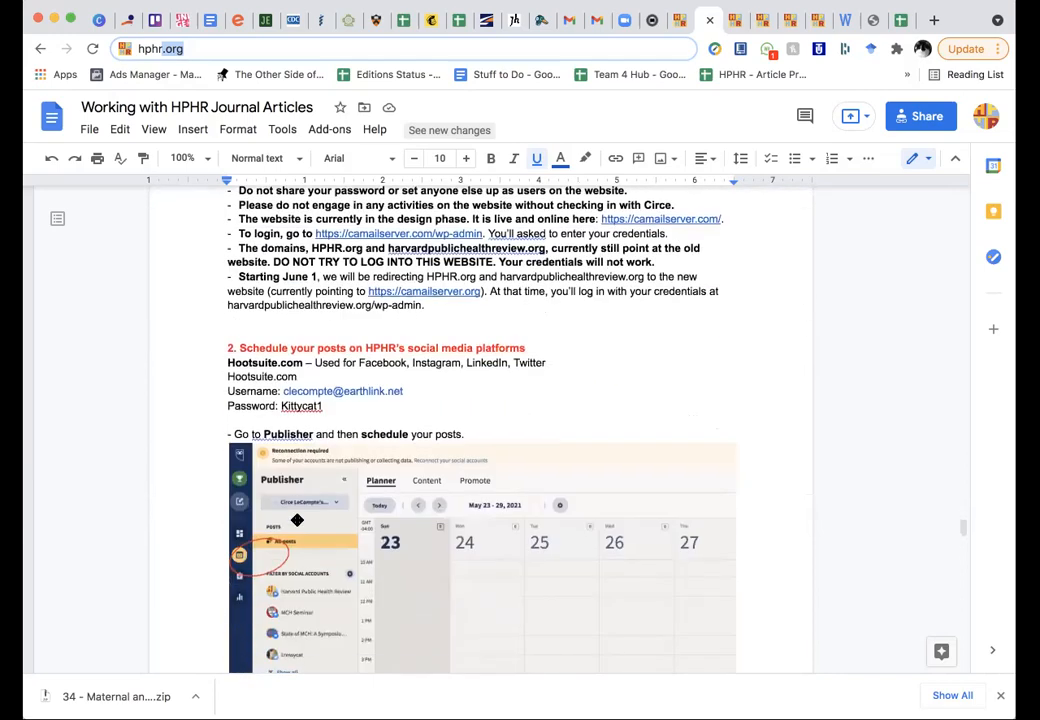
scroll(297, 519, up, 20)
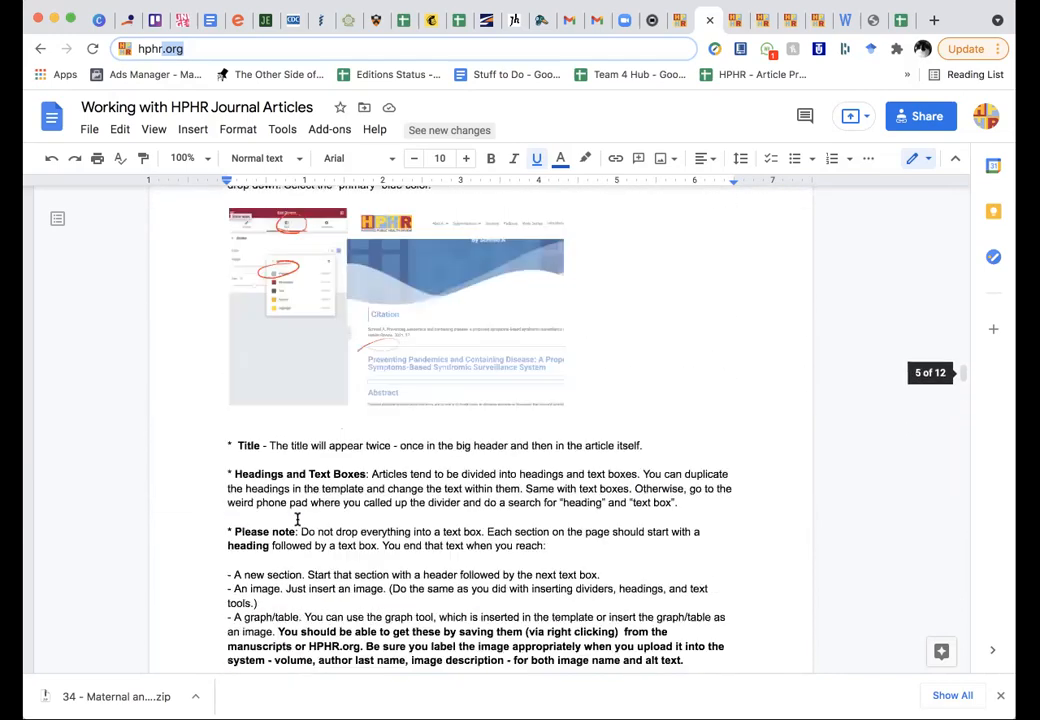
scroll(297, 519, up, 5)
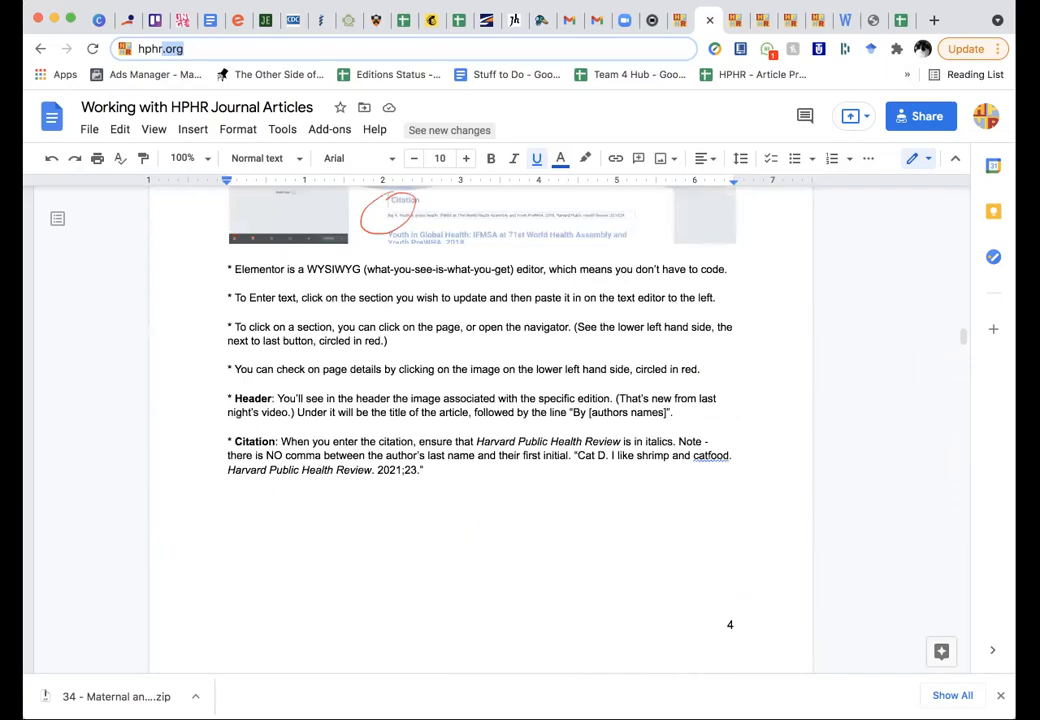